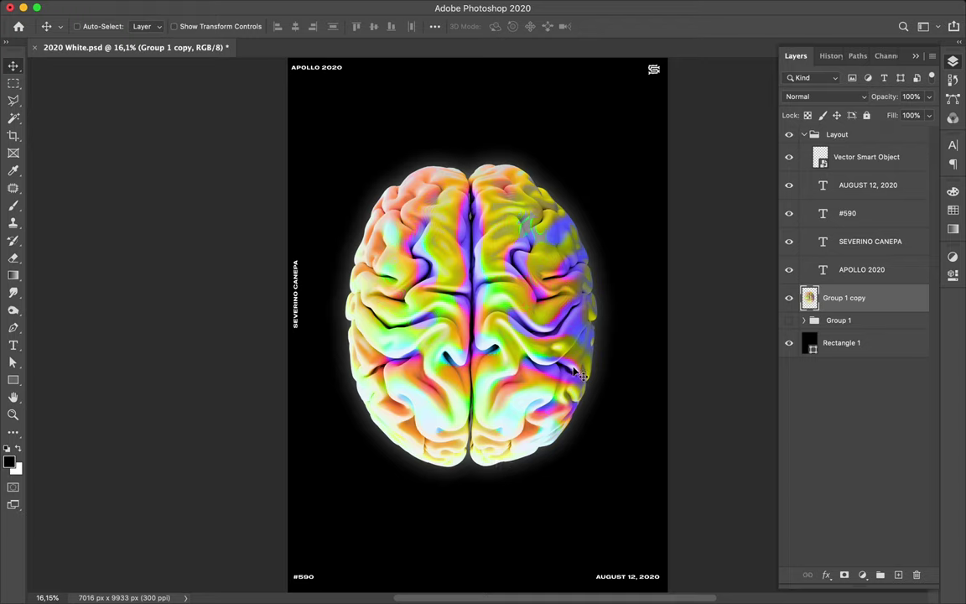
# Step: Copy a thin vertical brain sliver to its own layer and stretch it to the poster's right edge
pyautogui.press('m')
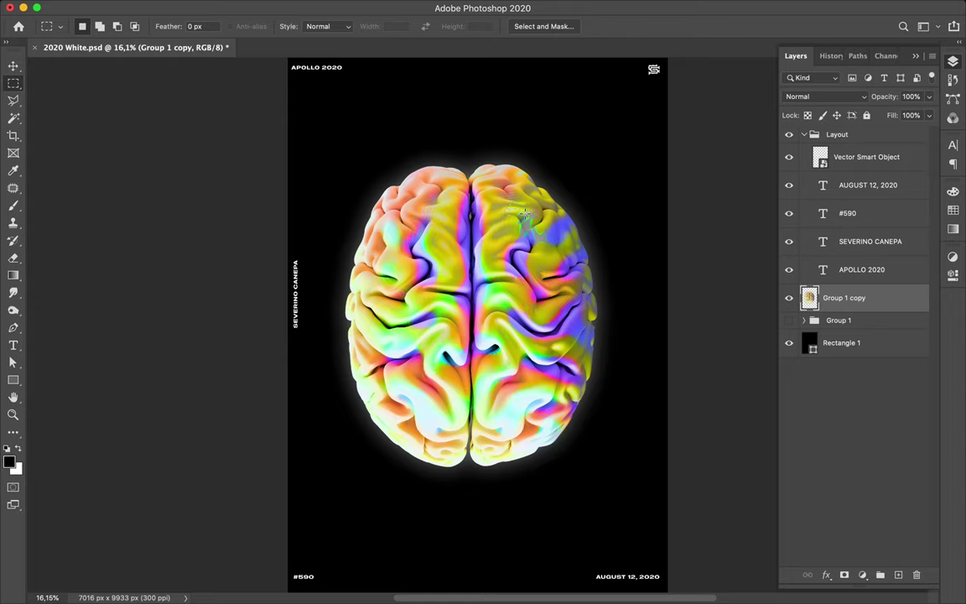
pyautogui.moveTo(523, 214); pyautogui.dragTo(524, 285)
pyautogui.hotkey('ctrl', 'j')
pyautogui.press('v')
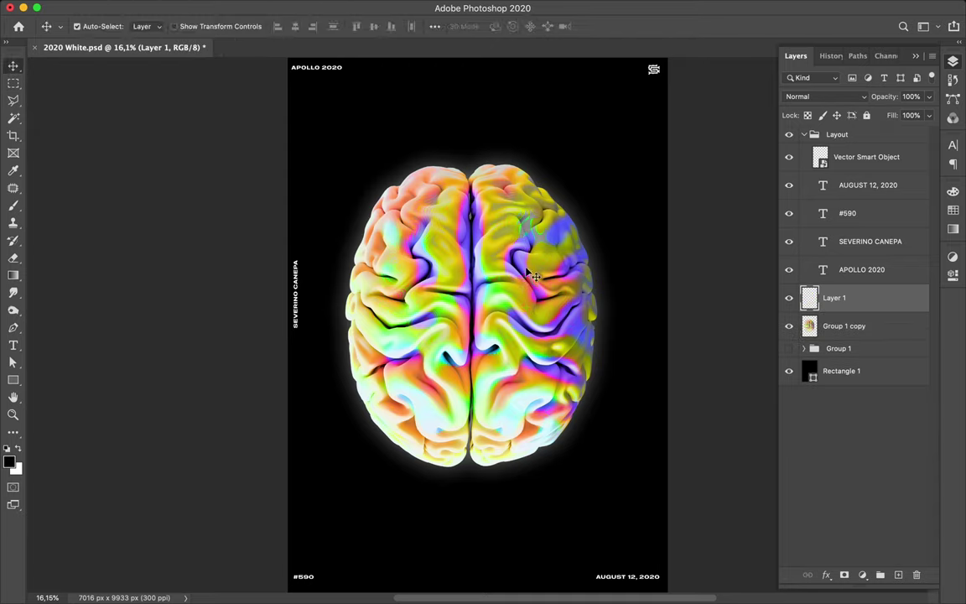
pyautogui.hotkey('ctrl', 't')
pyautogui.moveTo(523, 251); pyautogui.dragTo(678, 250)
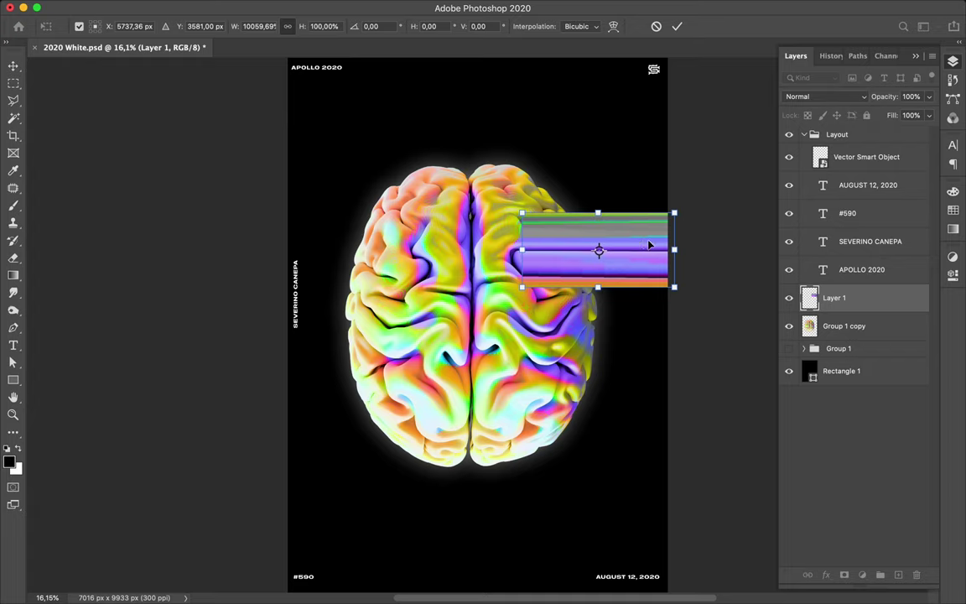
pyautogui.press('Return')
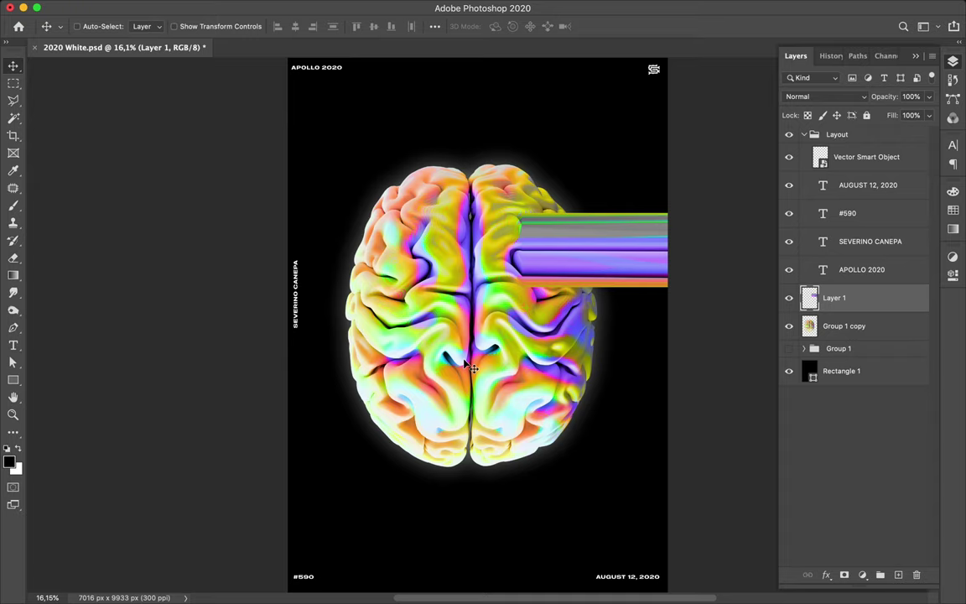
pyautogui.press('m')
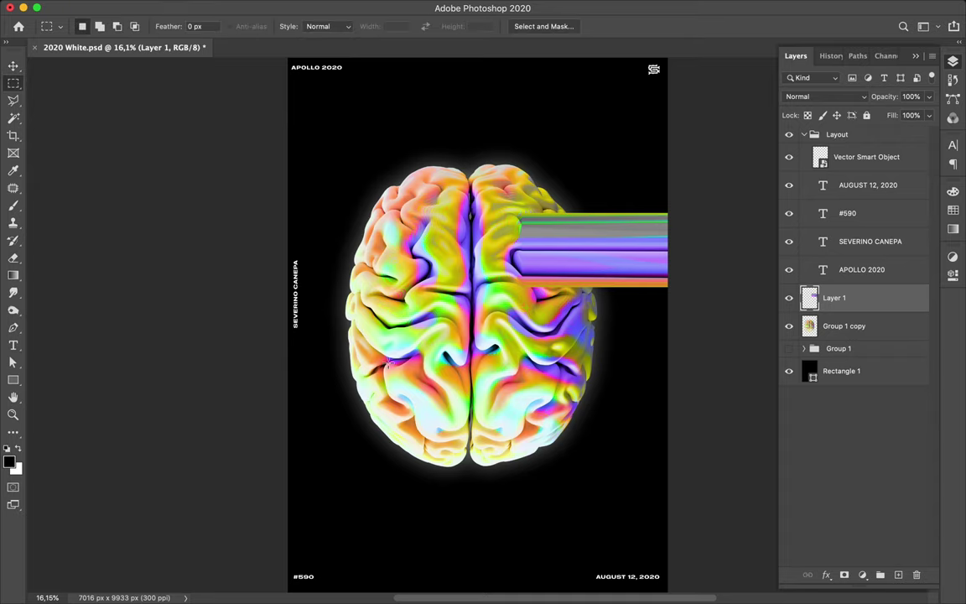
# Step: Copy a small sliver from the brain's left side onto Group 1 copy's new layer and stretch it to the left edge
pyautogui.moveTo(396, 356); pyautogui.dragTo(398, 369)
pyautogui.press('super+c')
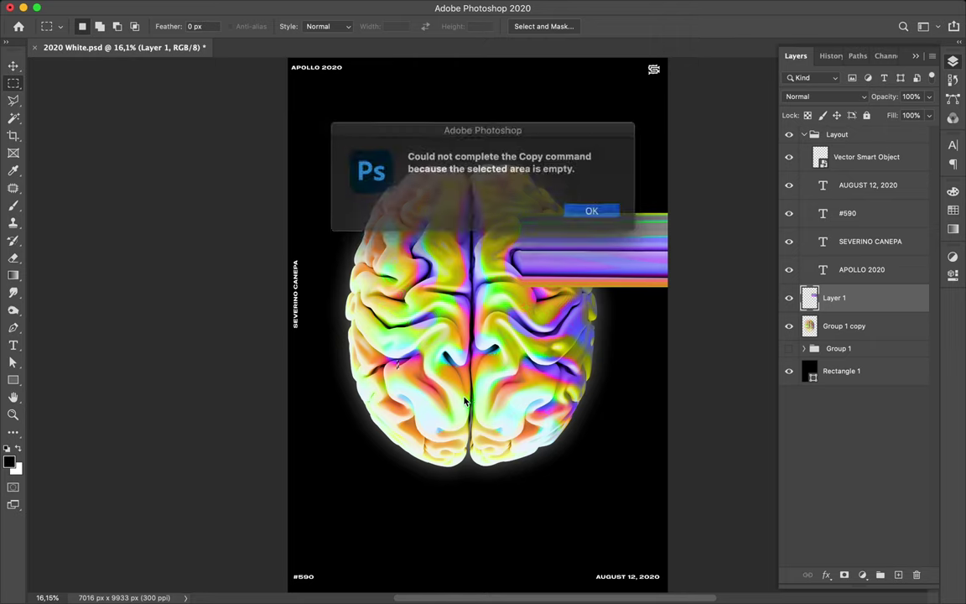
pyautogui.click(591, 209)
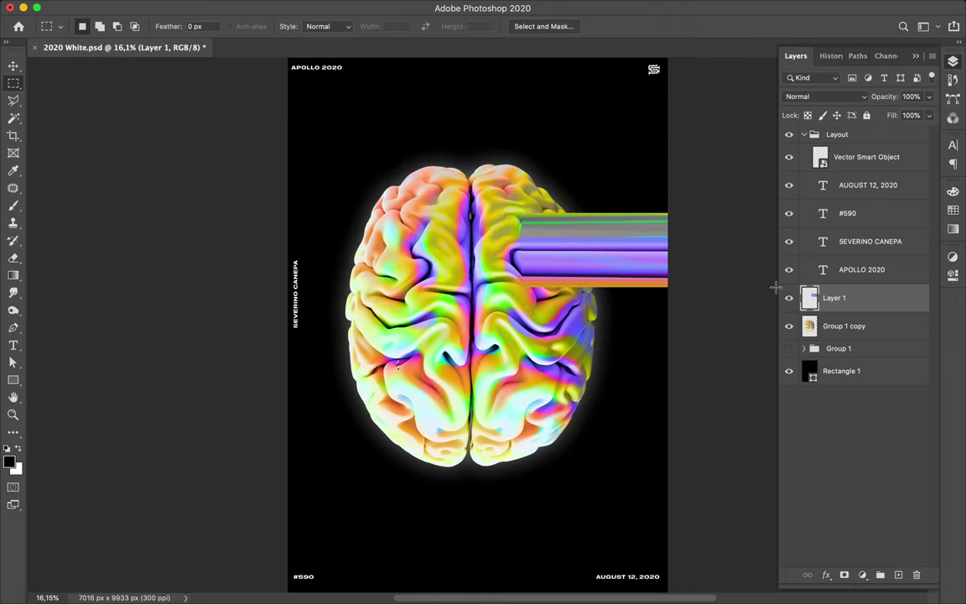
pyautogui.click(863, 335)
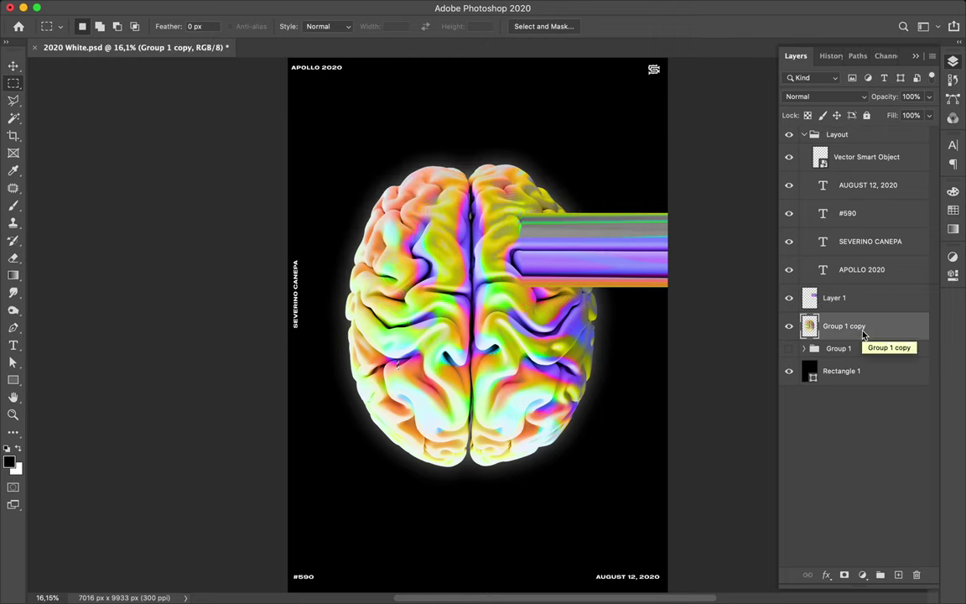
pyautogui.press('shift+super+alt+n')
pyautogui.press('v')
pyautogui.press('super+t')
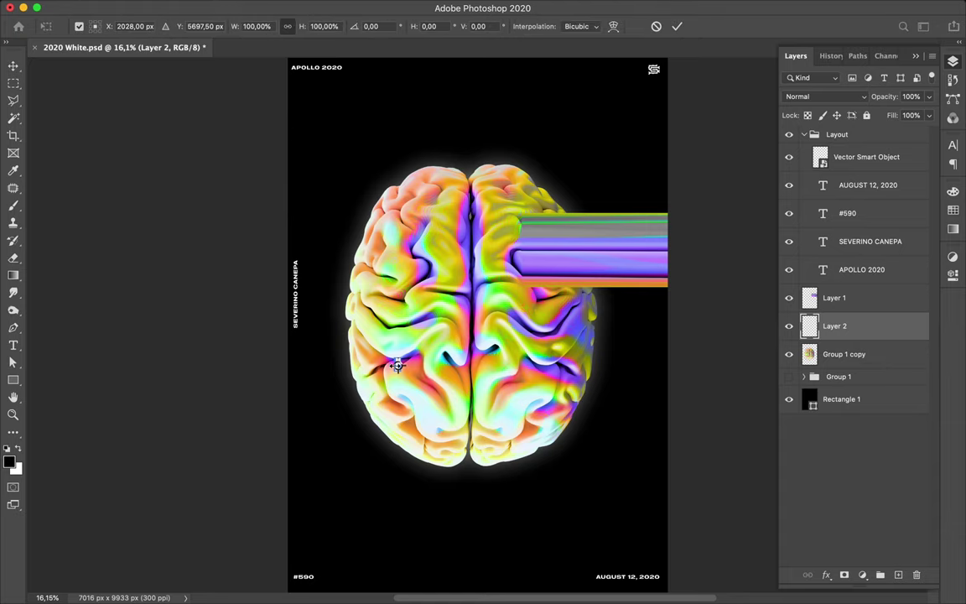
pyautogui.moveTo(398, 365); pyautogui.dragTo(289, 364)
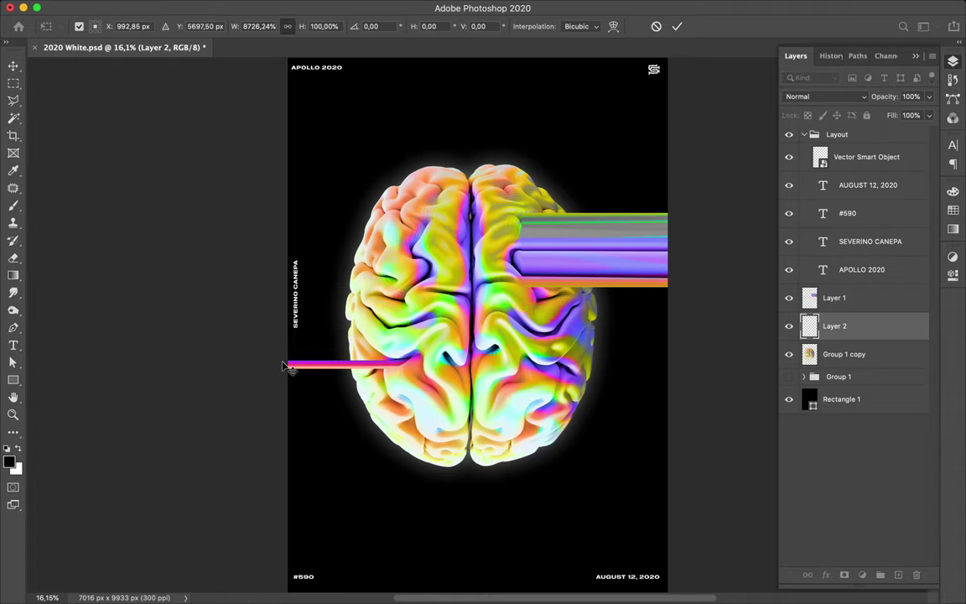
pyautogui.press('Return')
pyautogui.scroll(5, 569, 332)
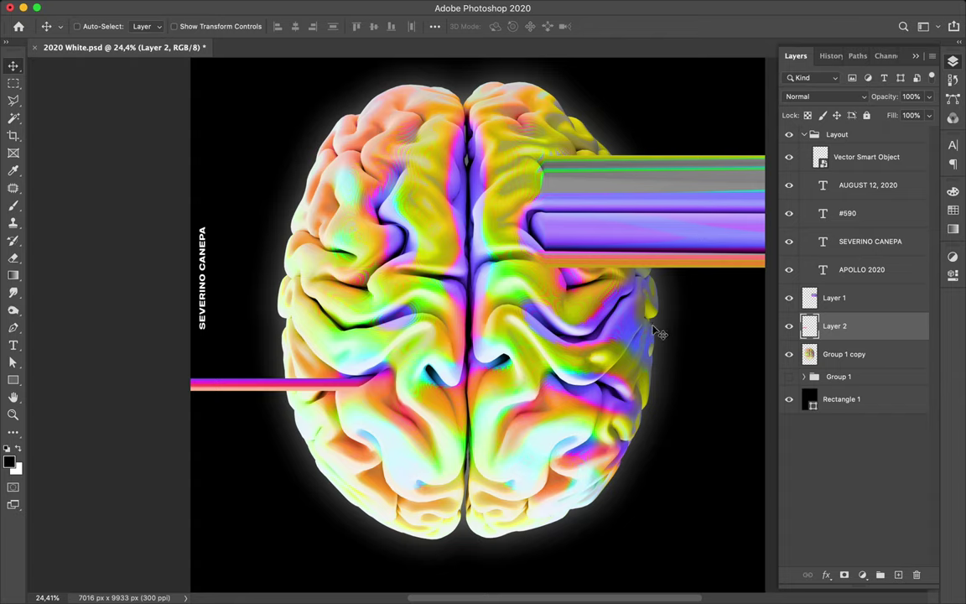
# Step: Copy a thin sliver from the brain's lower right and stretch it out to the right edge
pyautogui.press('m')
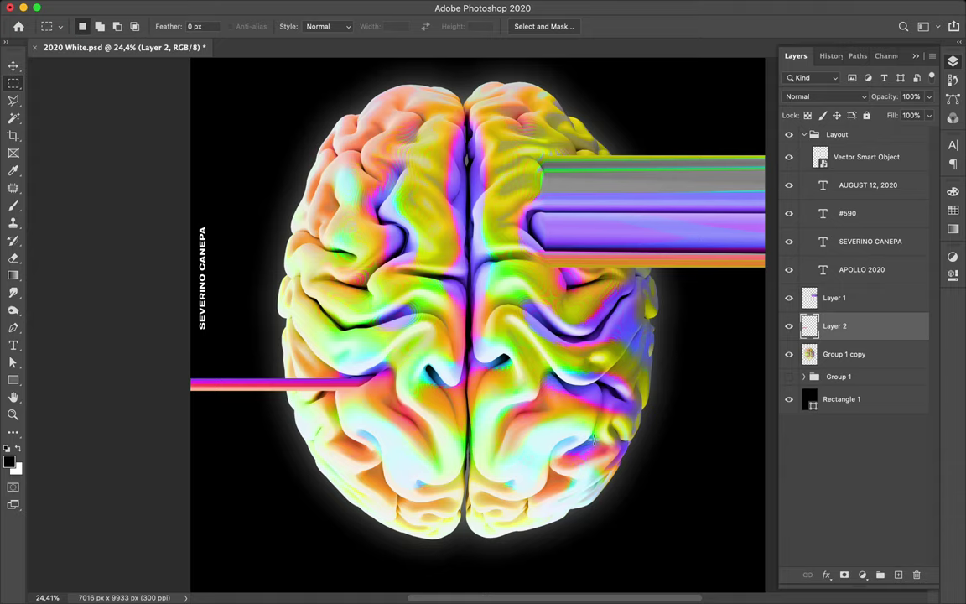
pyautogui.moveTo(593, 429); pyautogui.dragTo(594, 451)
pyautogui.press('super+c')
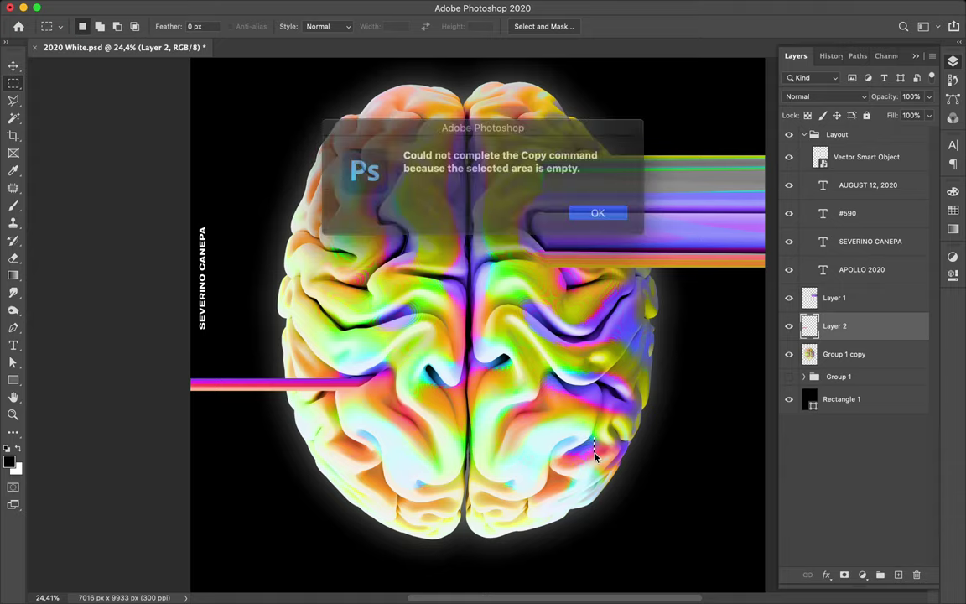
pyautogui.click(592, 212)
pyautogui.click(864, 362)
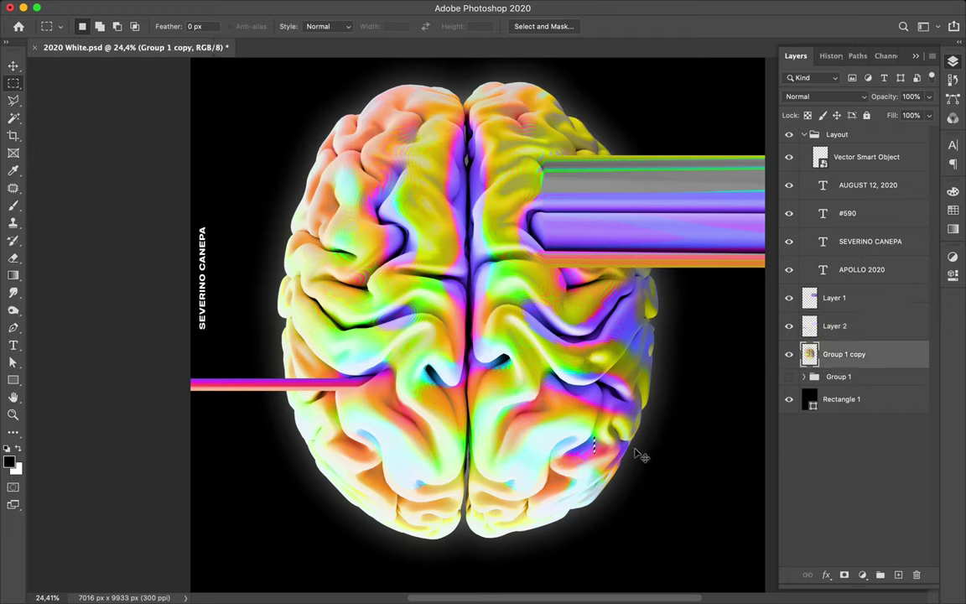
pyautogui.press('super+j')
pyautogui.press('super+t')
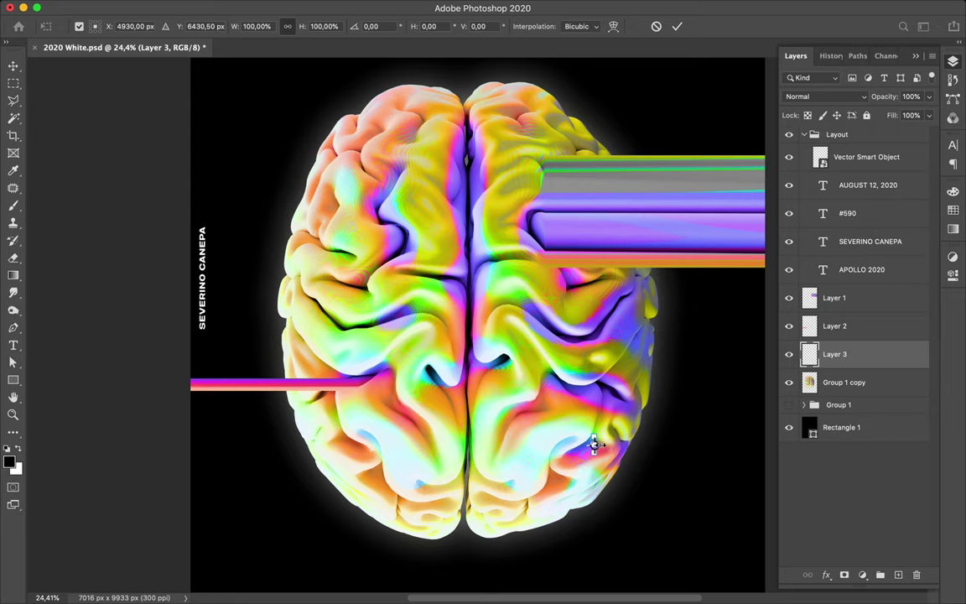
pyautogui.moveTo(596, 447); pyautogui.dragTo(770, 454)
pyautogui.press('Return')
pyautogui.press('m')
pyautogui.scroll(-5, 575, 424)
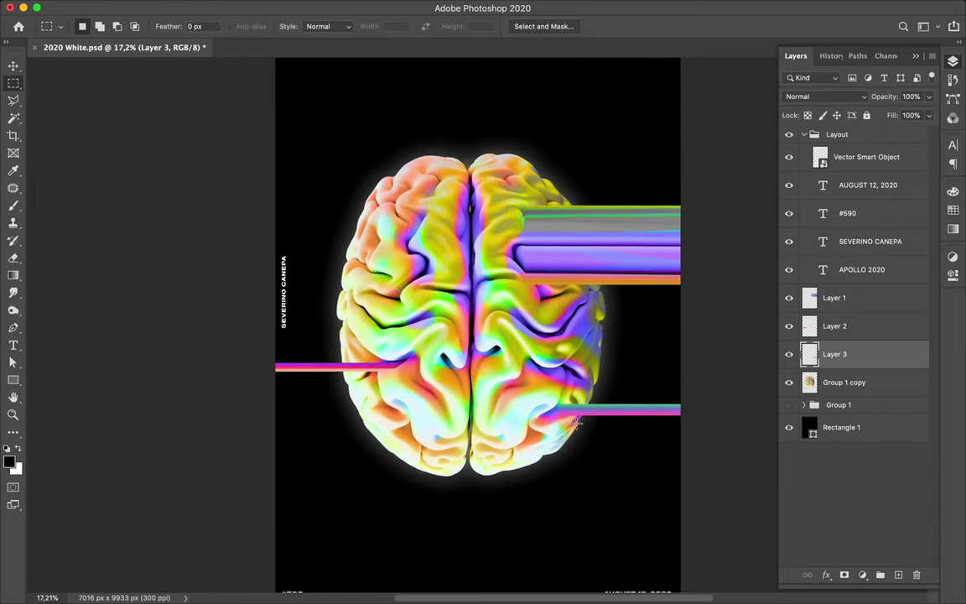
# Step: Copy a sliver near the brain's top and stretch it into a pink streak reaching the left edge
pyautogui.scroll(3, 504, 359)
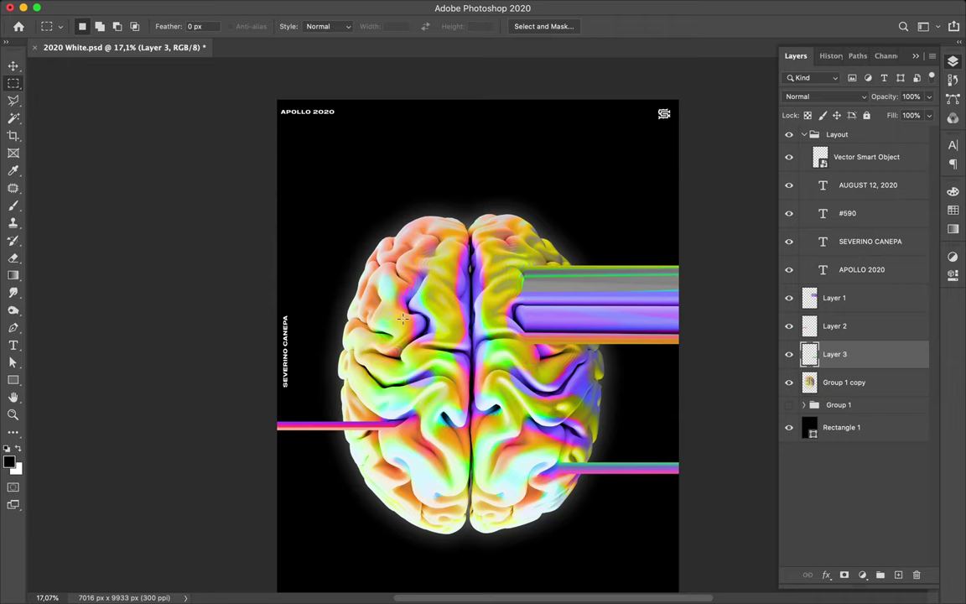
pyautogui.scroll(4, 402, 317)
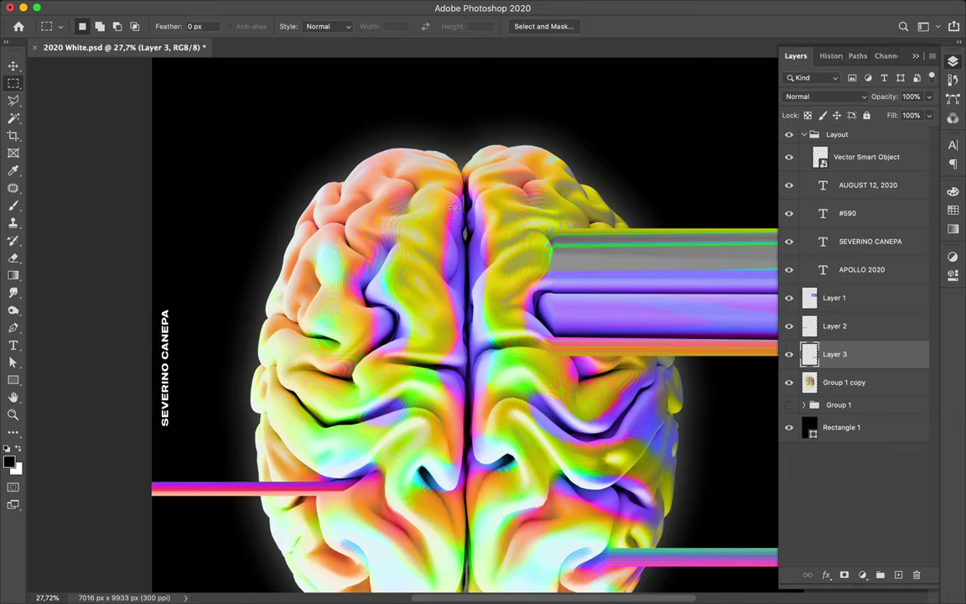
pyautogui.moveTo(453, 195); pyautogui.dragTo(454, 210)
pyautogui.press('super+c')
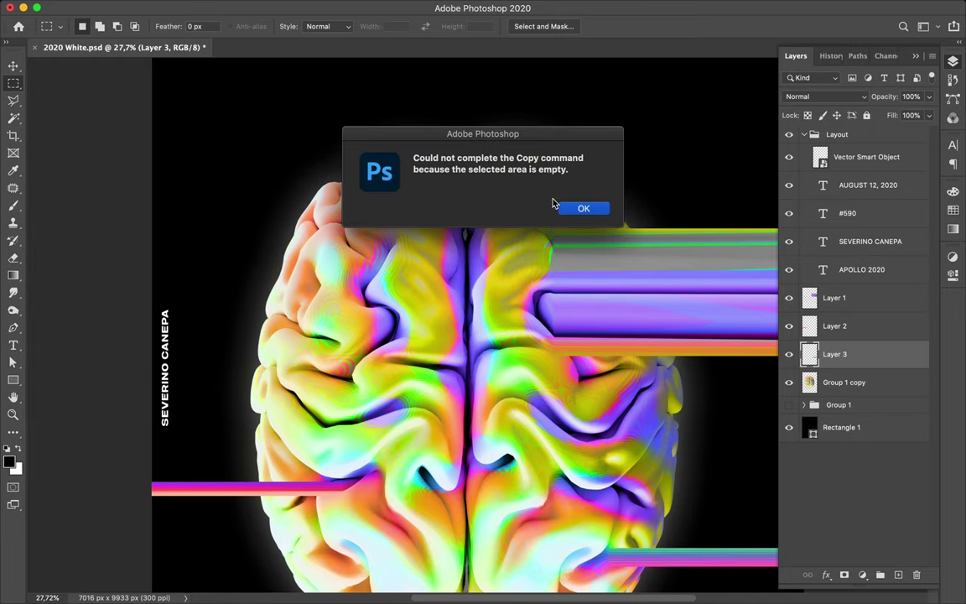
pyautogui.click(572, 208)
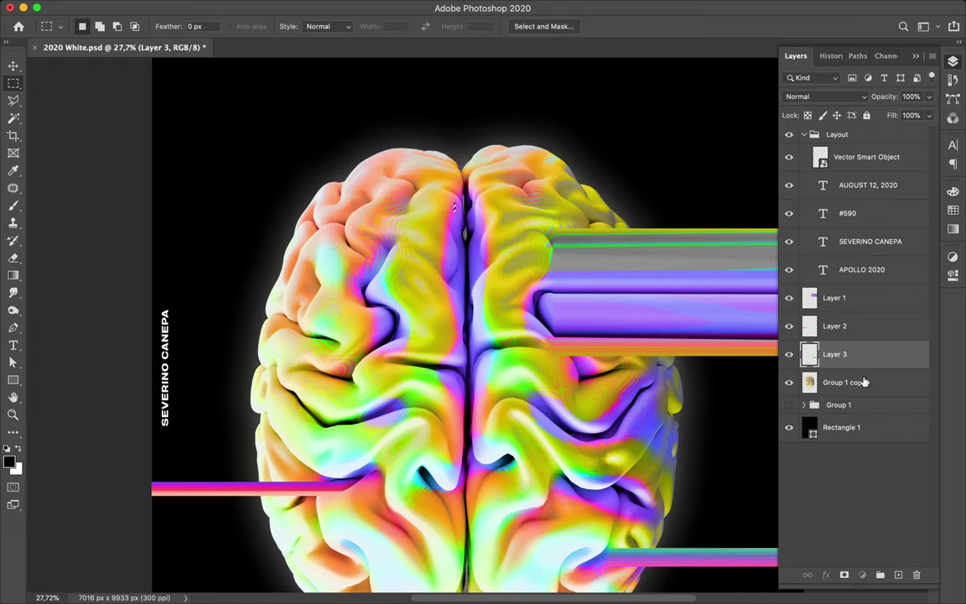
pyautogui.click(864, 382)
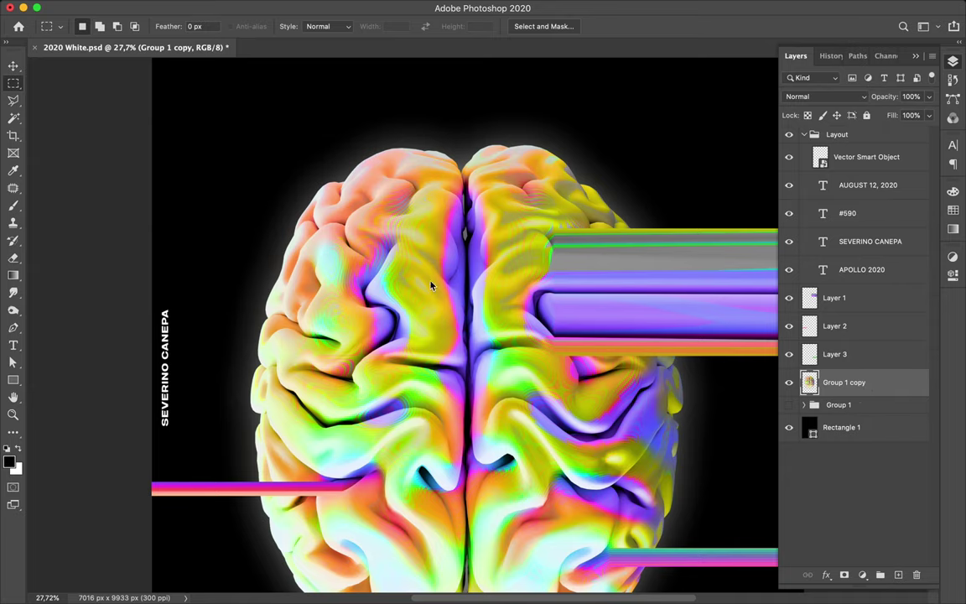
pyautogui.press('super+shift+alt+n')
pyautogui.press('super+t')
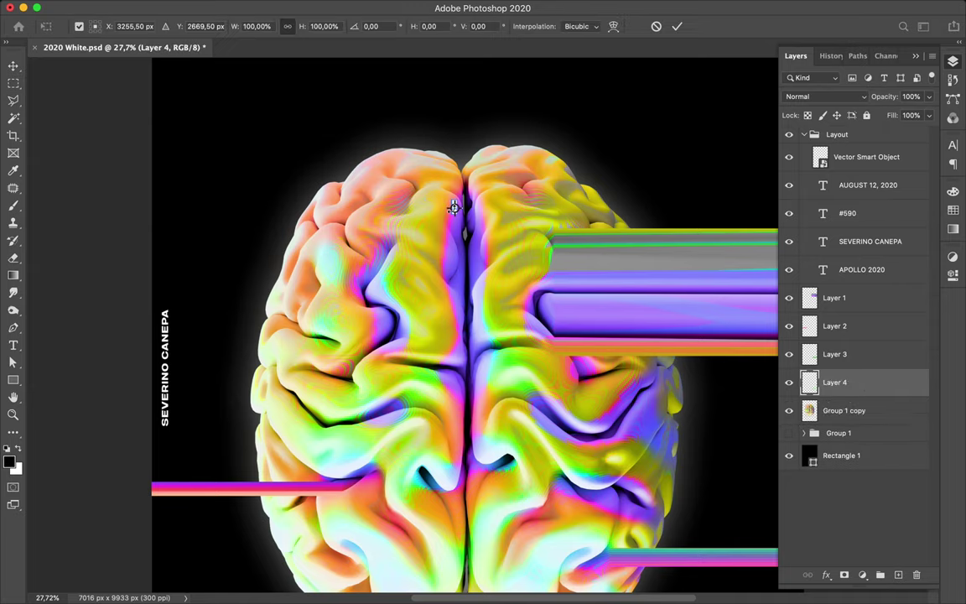
pyautogui.moveTo(453, 207); pyautogui.dragTo(147, 208)
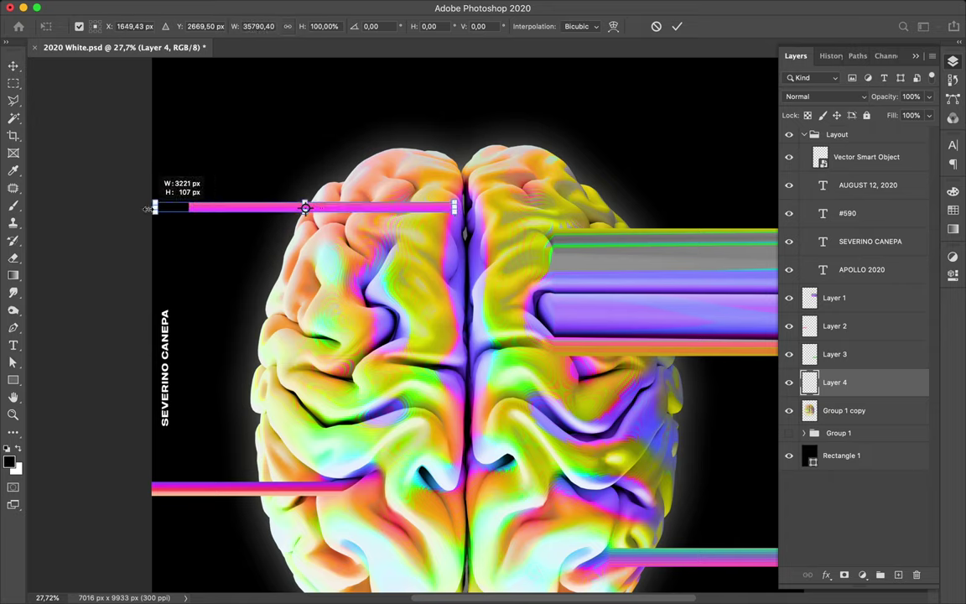
pyautogui.moveTo(147, 209); pyautogui.dragTo(124, 209)
pyautogui.press('Return')
# Step: Copy another thin sliver from the brain's upper left onto its own layer
pyautogui.press('m')
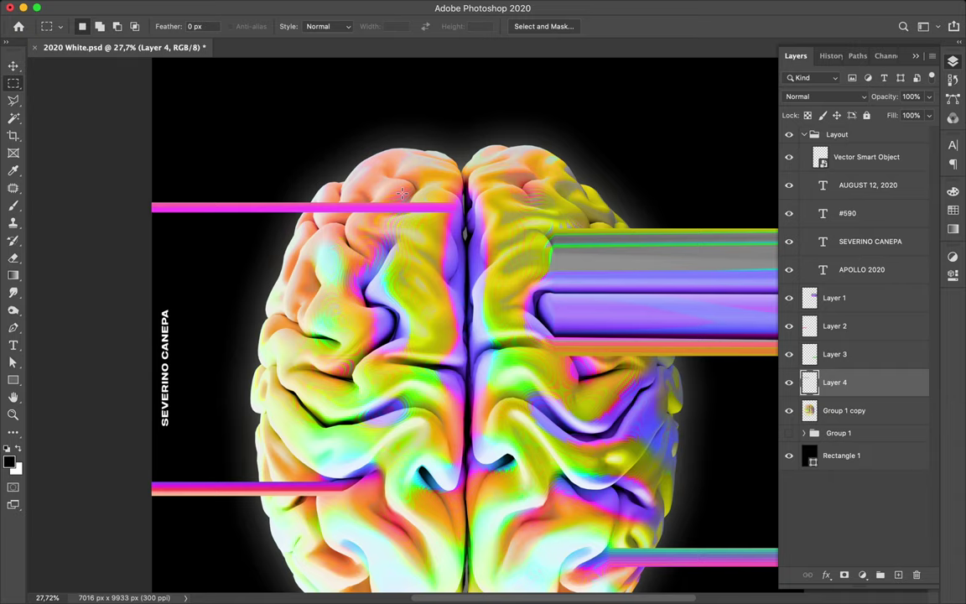
pyautogui.moveTo(402, 194); pyautogui.dragTo(403, 200)
pyautogui.press('super+c')
pyautogui.click(579, 209)
pyautogui.keyDown('super'); pyautogui.click(386, 198); pyautogui.keyUp('super')
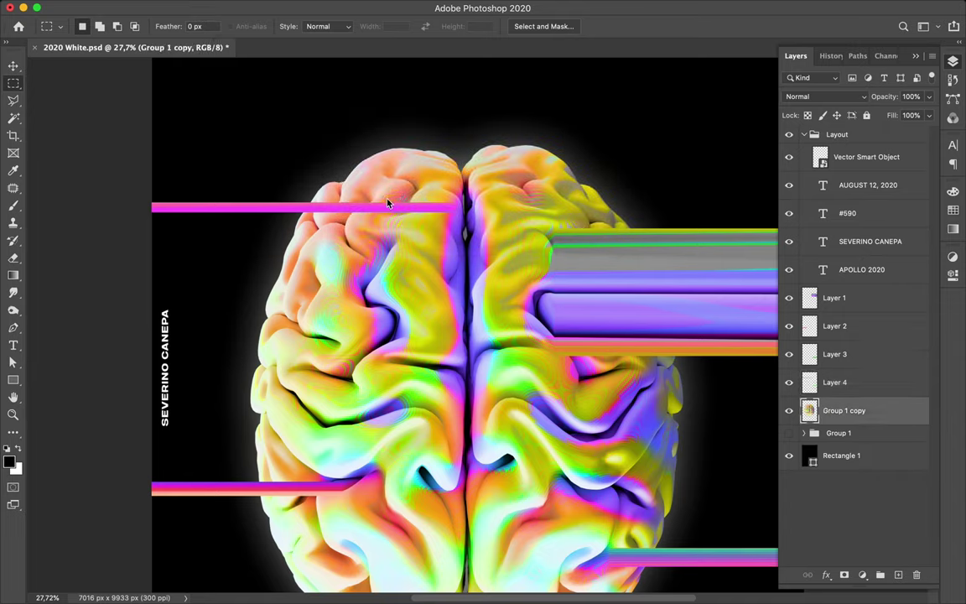
pyautogui.press('super+j')
pyautogui.press('super+t')
# Step: Stretch the upper-left sliver leftward into a second streak near the left edge
pyautogui.moveTo(387, 205); pyautogui.dragTo(140, 213)
pyautogui.press('Return')
pyautogui.press('m')
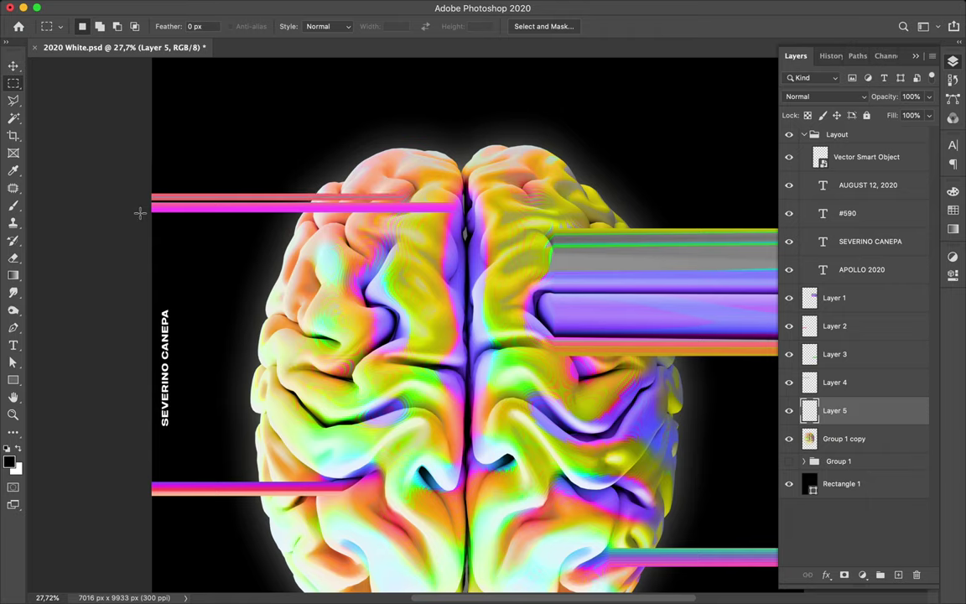
# Step: Copy a sliver from the brain's right side and stretch it out to the poster's right edge
pyautogui.scroll(-3, 409, 320)
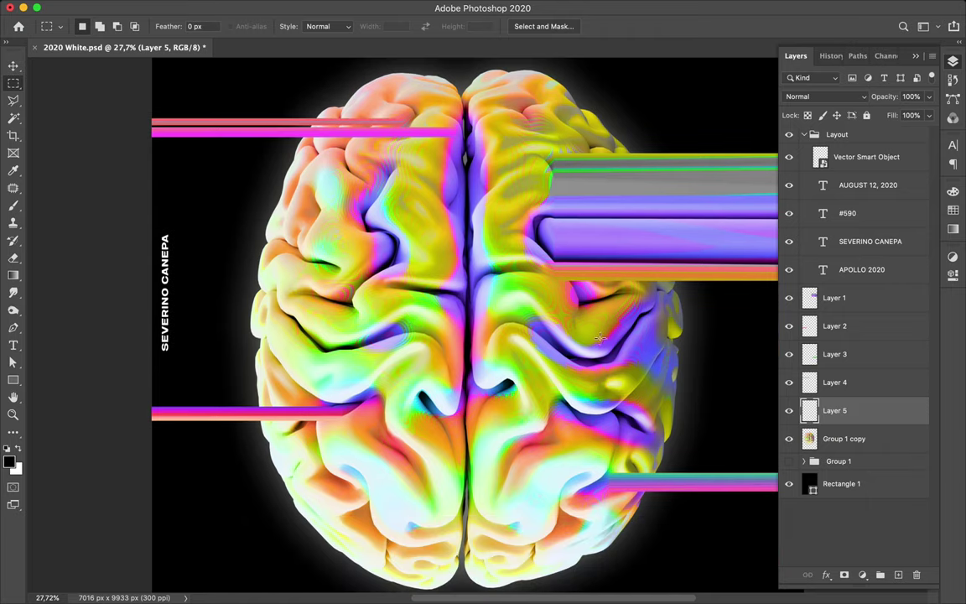
pyautogui.moveTo(592, 319); pyautogui.dragTo(597, 346)
pyautogui.press('super+c')
pyautogui.click(597, 216)
pyautogui.click(856, 441)
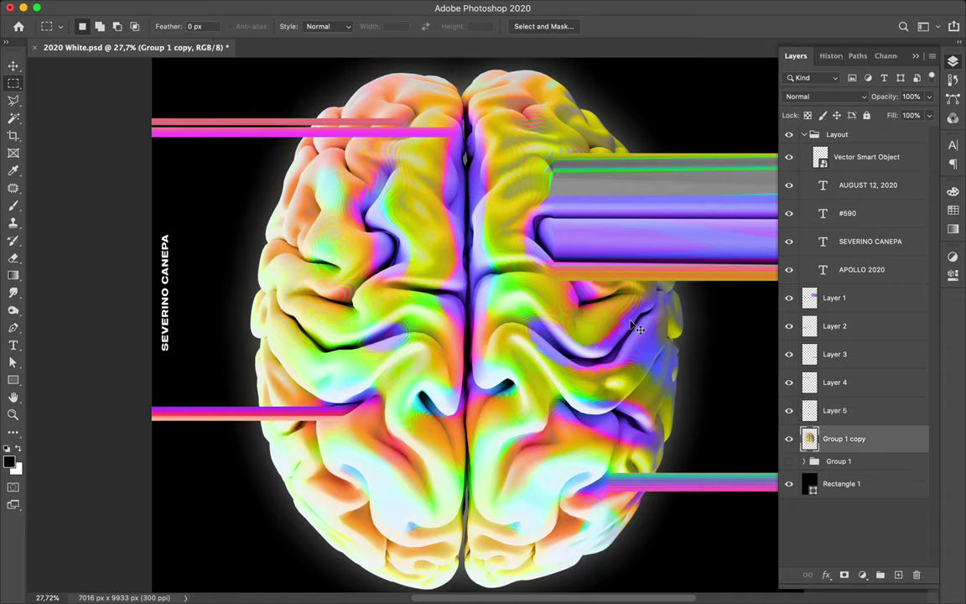
pyautogui.hotkey('ctrl', 'v')
pyautogui.hotkey('ctrl', 't')
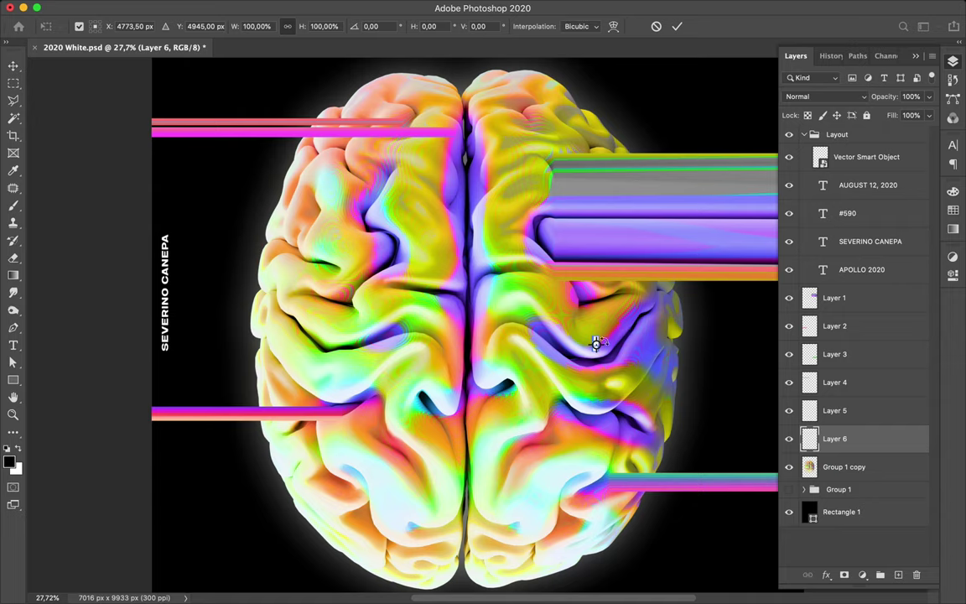
pyautogui.moveTo(594, 343); pyautogui.dragTo(622, 341)
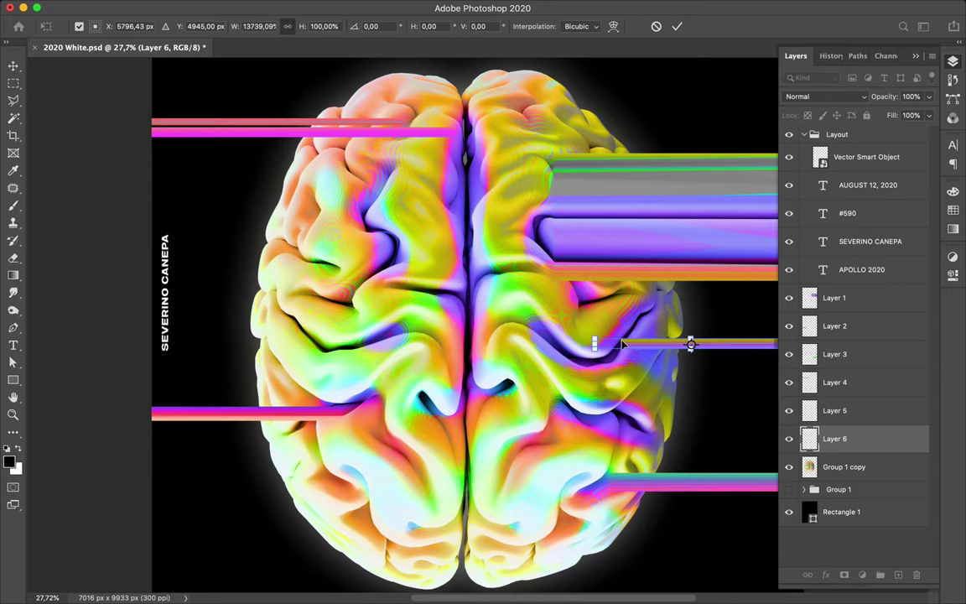
pyautogui.scroll(-3, 621, 344)
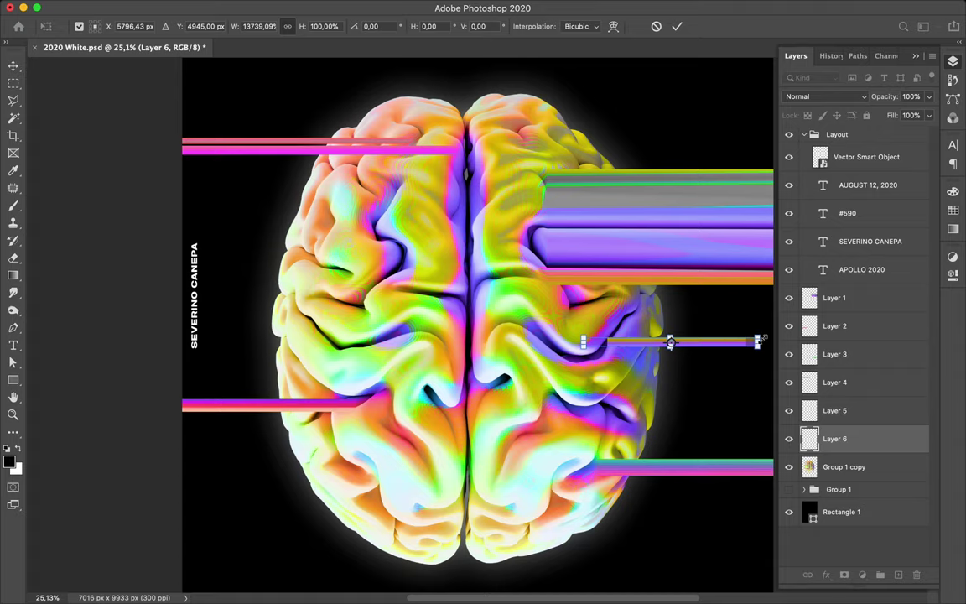
pyautogui.scroll(-2, 759, 339)
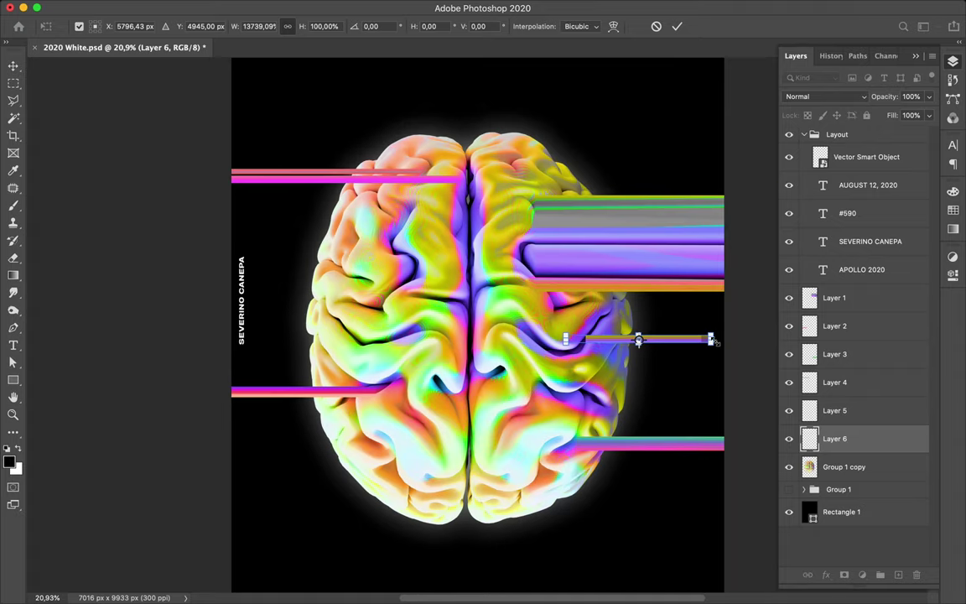
pyautogui.moveTo(711, 339); pyautogui.dragTo(730, 340)
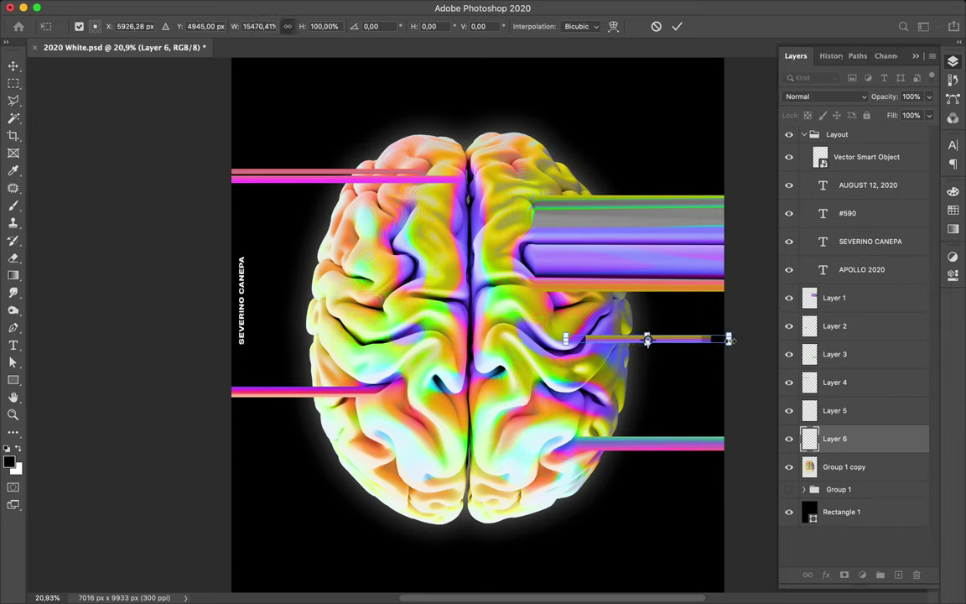
pyautogui.press('Return')
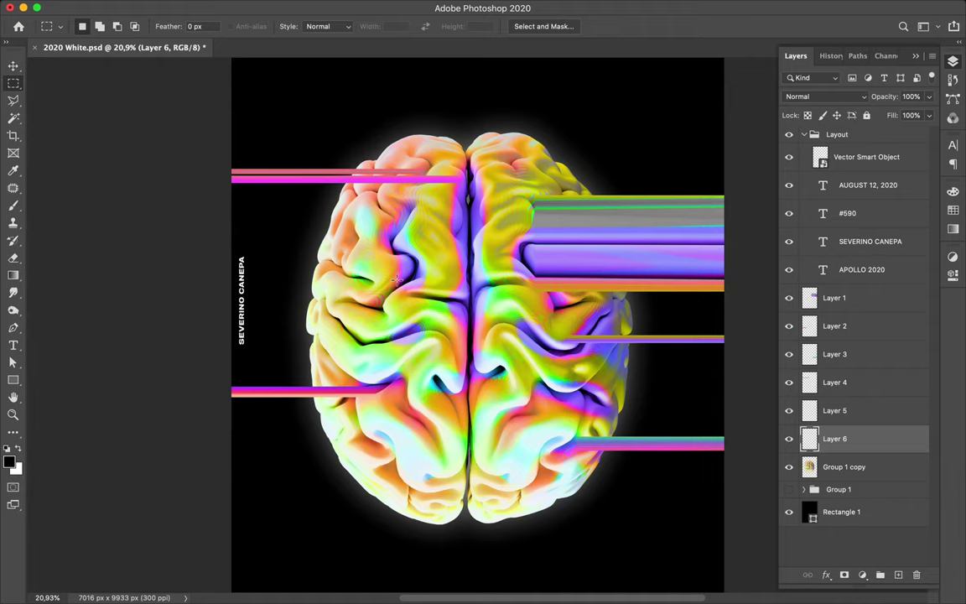
# Step: Stretch a left-lobe sliver into an orange bar to the left edge, then mark a centre sliver
pyautogui.moveTo(390, 256); pyautogui.dragTo(395, 291)
pyautogui.press('super+c')
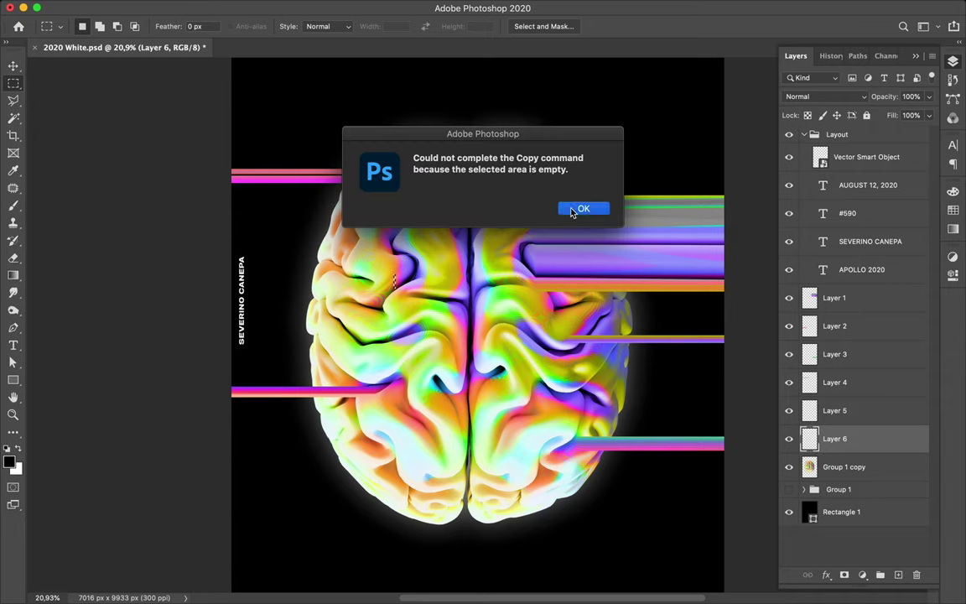
pyautogui.click(579, 209)
pyautogui.click(875, 466)
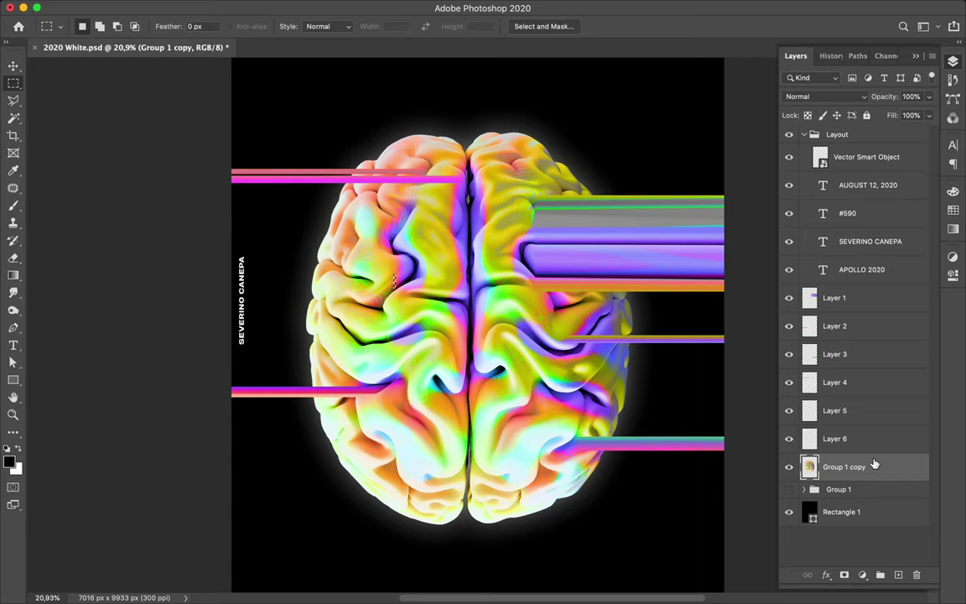
pyautogui.press('super+v')
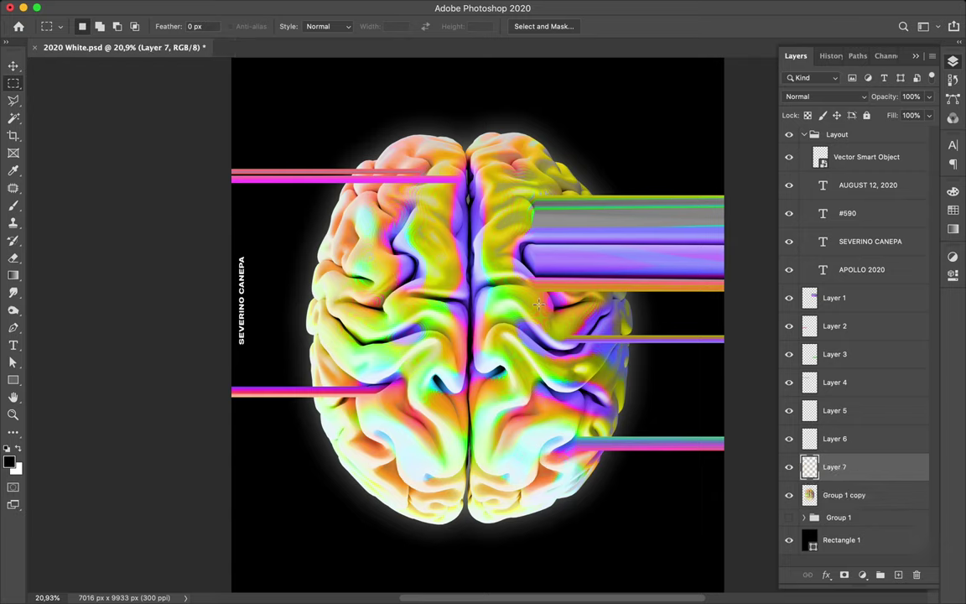
pyautogui.press('super+t')
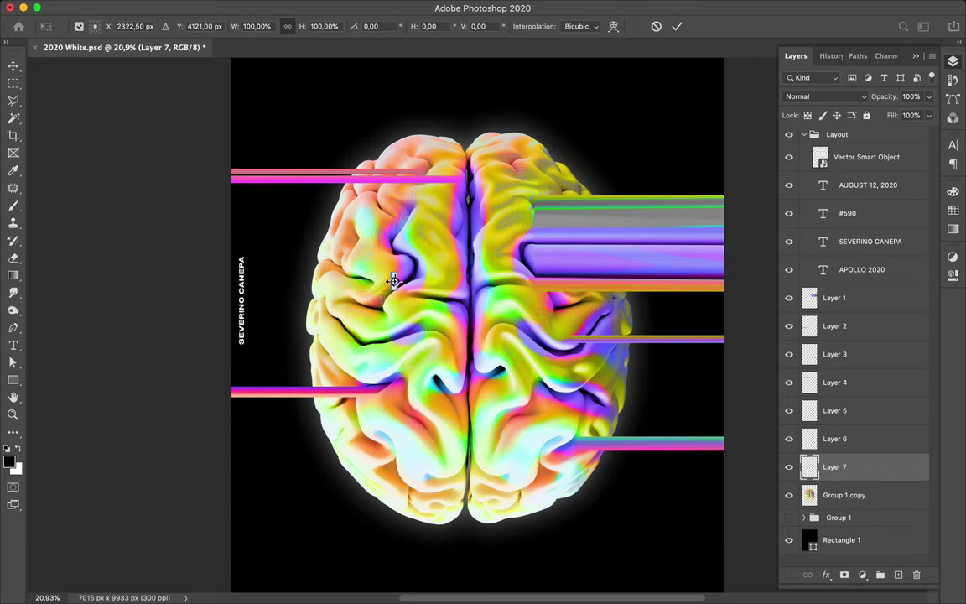
pyautogui.moveTo(394, 281); pyautogui.dragTo(224, 279)
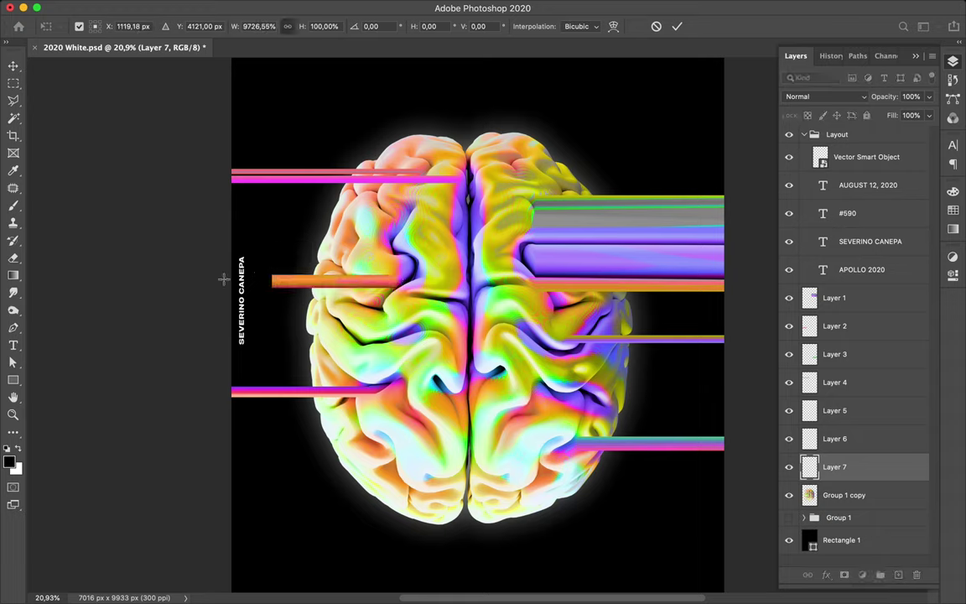
pyautogui.press('Return')
pyautogui.press('m')
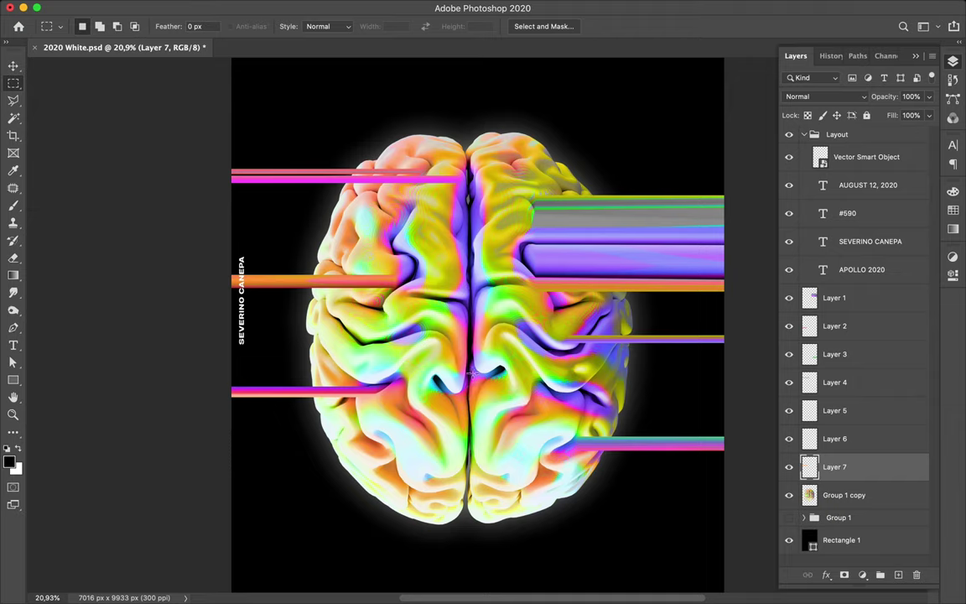
pyautogui.moveTo(471, 373); pyautogui.dragTo(475, 400)
# Step: Copy the centre sliver to Layer 8 and stretch it into a bar reaching the right edge
pyautogui.press('super+c')
pyautogui.click(578, 213)
pyautogui.click(867, 494)
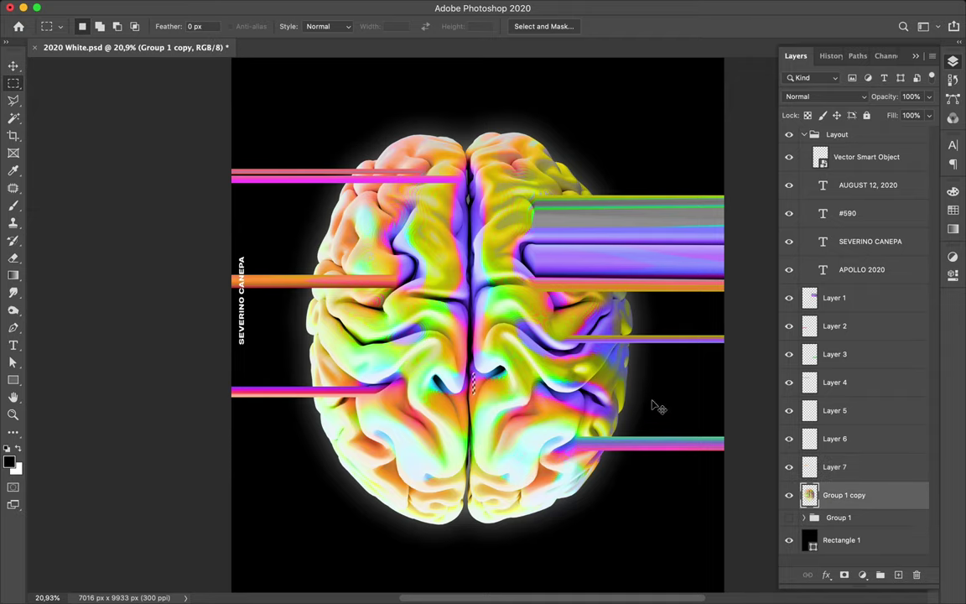
pyautogui.press('super+c')
pyautogui.press('super+v')
pyautogui.press('super+t')
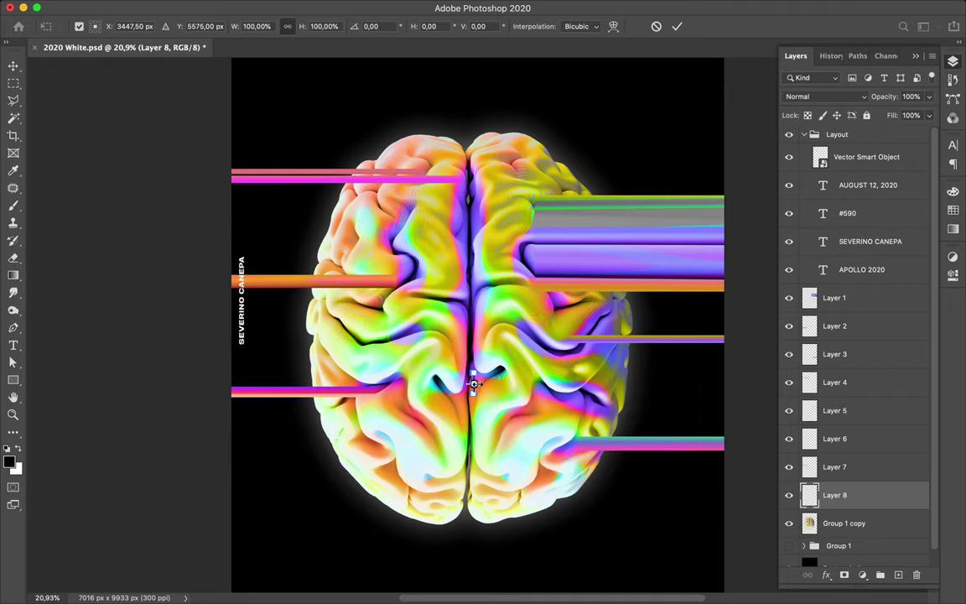
pyautogui.moveTo(475, 384); pyautogui.dragTo(730, 385)
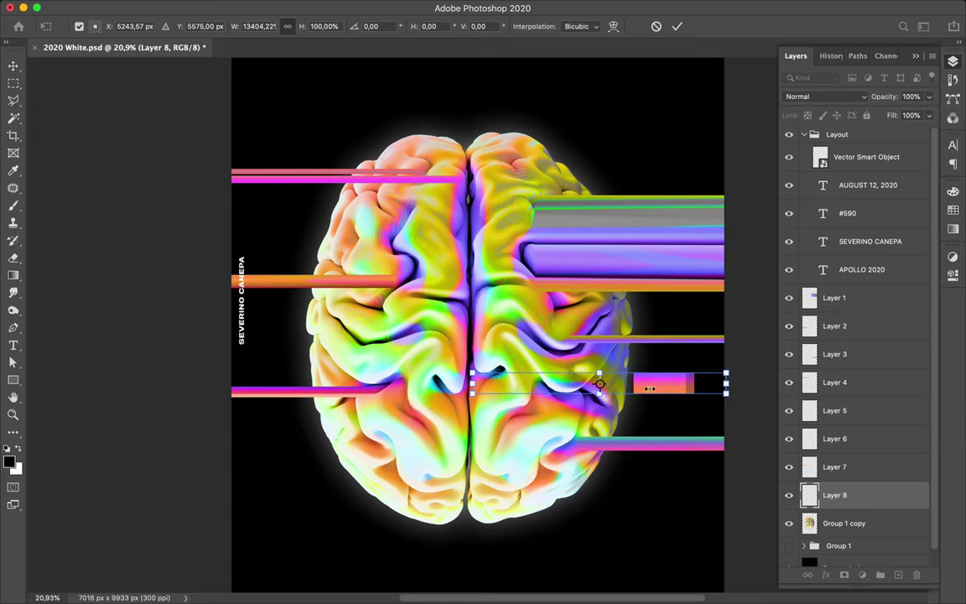
pyautogui.moveTo(655, 391); pyautogui.dragTo(655, 386)
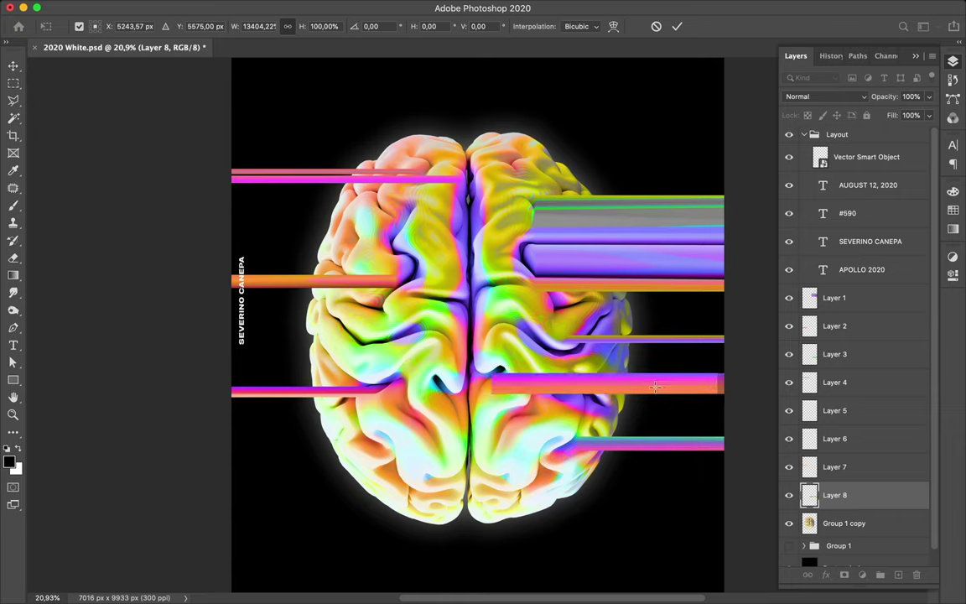
pyautogui.press('Return')
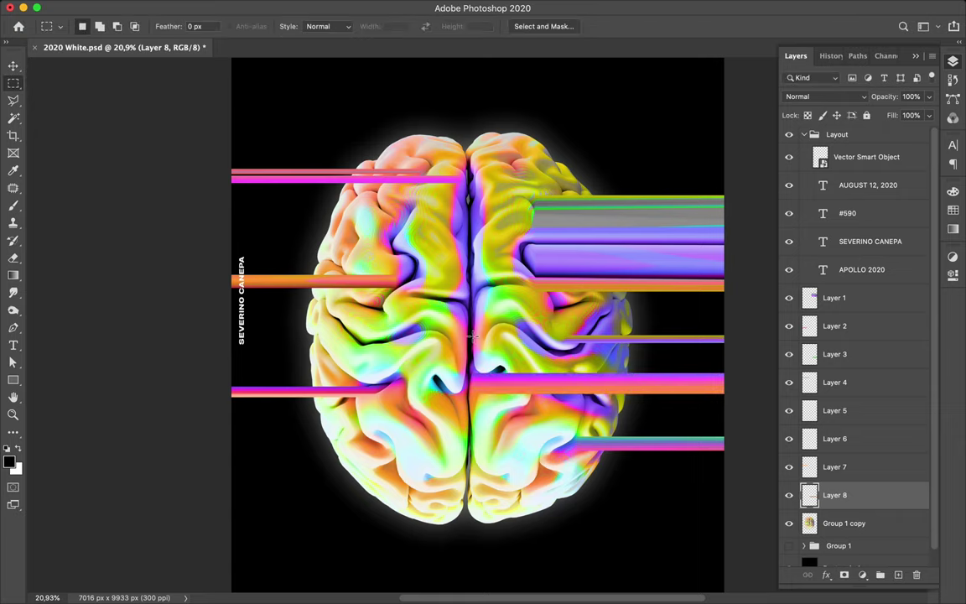
# Step: Copy a thin sliver of the brain's left lobe from Group 1 copy onto a new layer
pyautogui.moveTo(421, 326); pyautogui.dragTo(422, 365)
pyautogui.press('super+c')
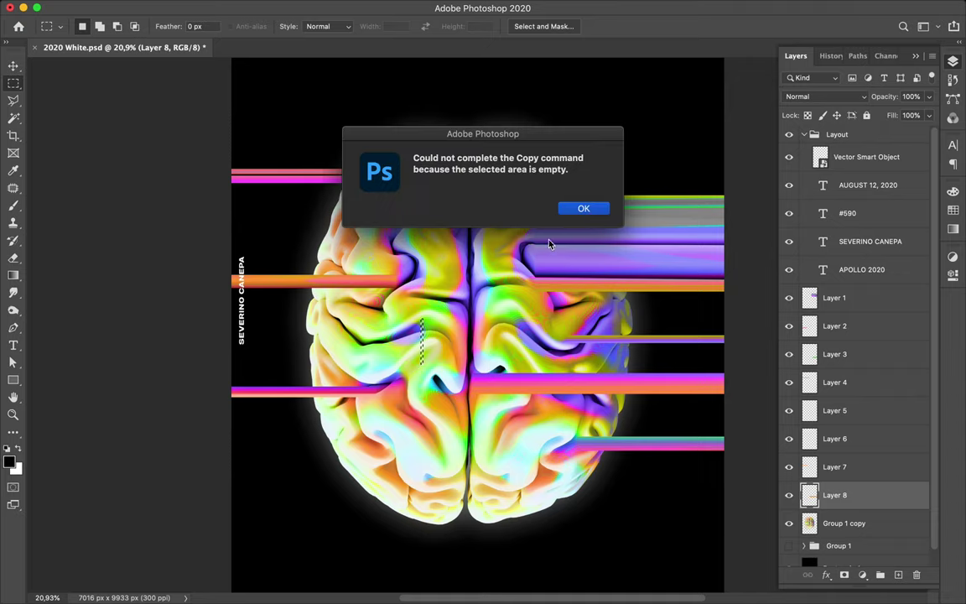
pyautogui.click(585, 210)
pyautogui.press('super+c')
pyautogui.click(584, 208)
pyautogui.click(856, 522)
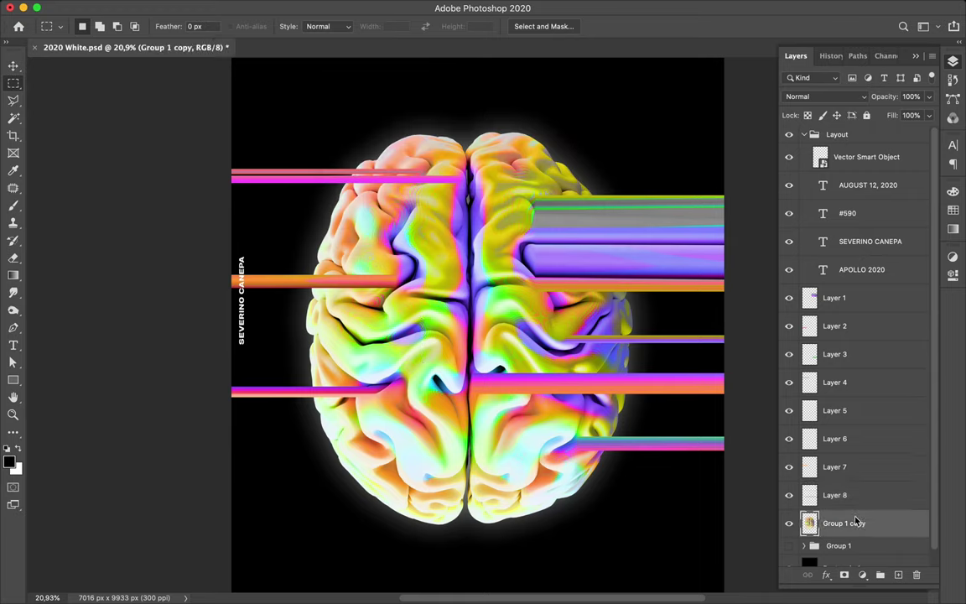
pyautogui.press('super+shift+alt+n')
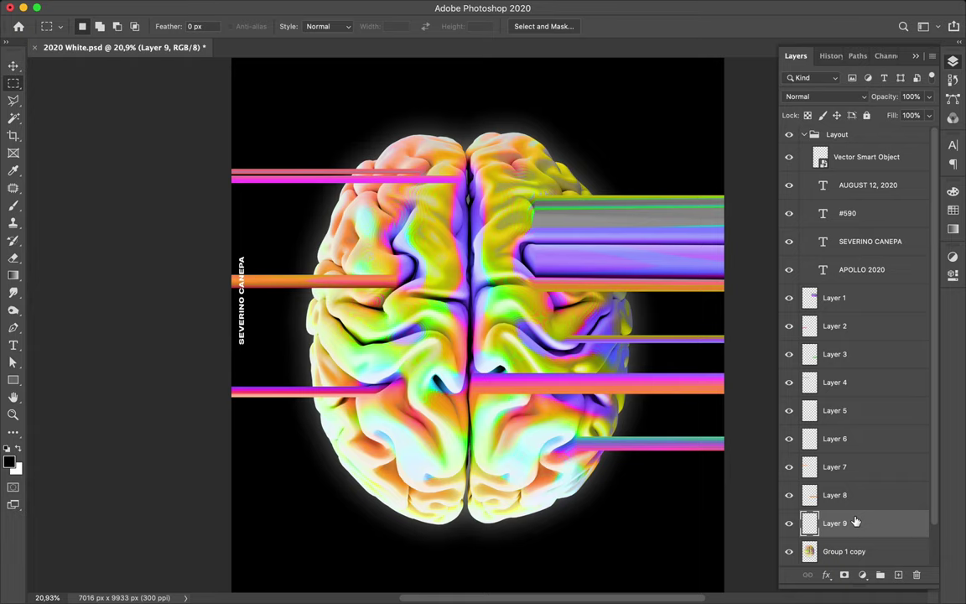
# Step: Move Layer 9 below Group 1 copy and stretch it into a green bar to the left edge
pyautogui.scroll(-2, 856, 523)
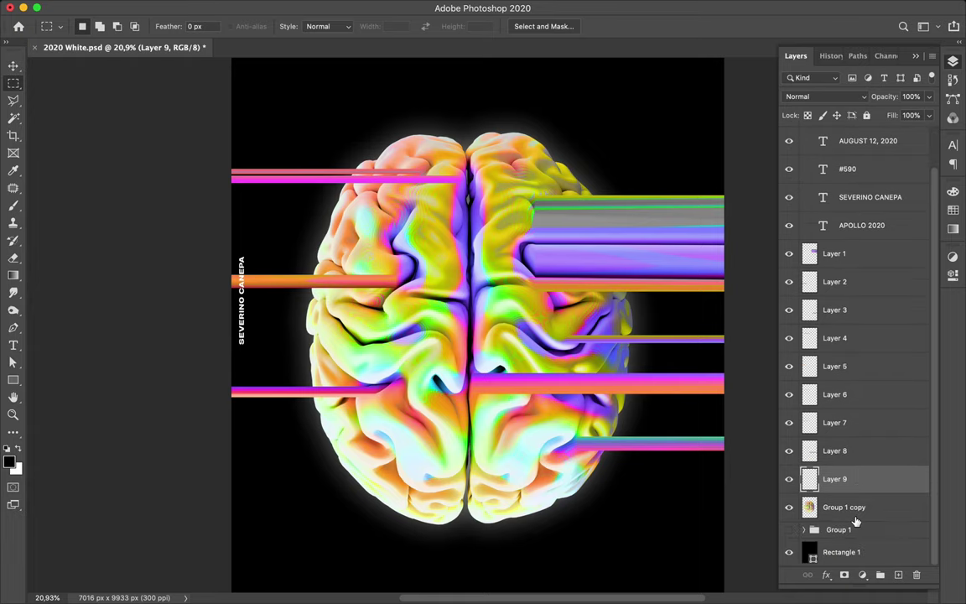
pyautogui.moveTo(847, 481); pyautogui.dragTo(852, 516)
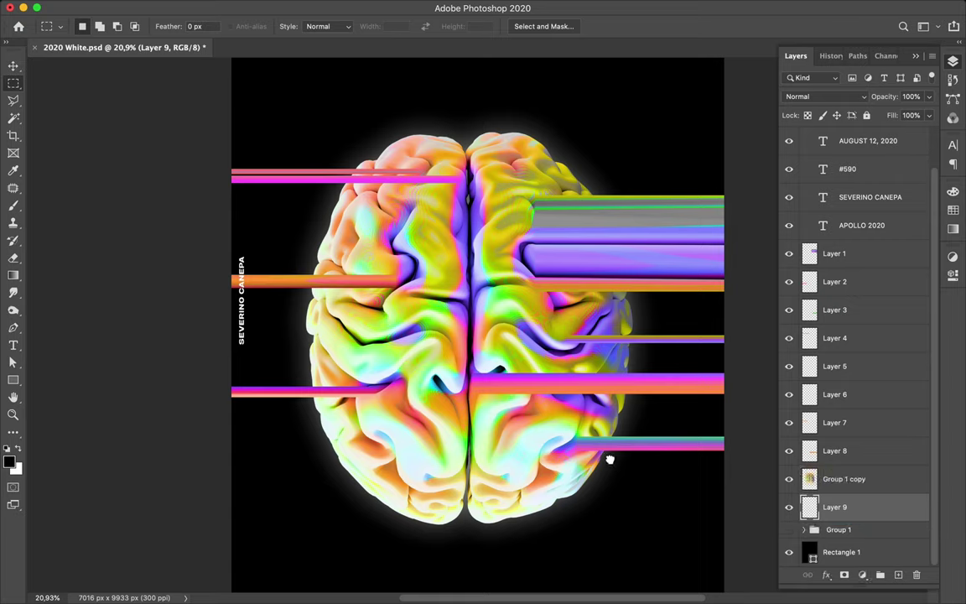
pyautogui.hotkey('ctrl', 't')
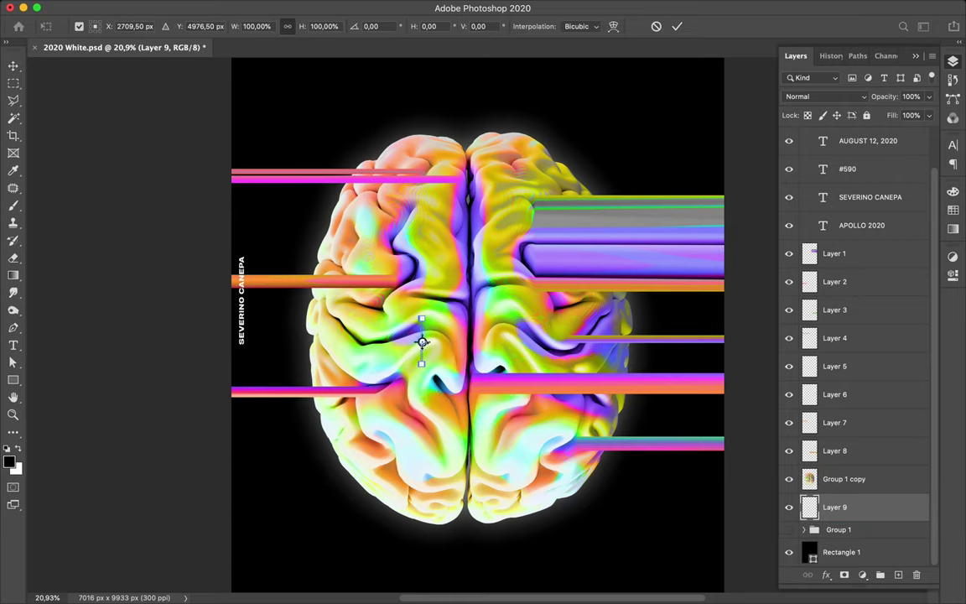
pyautogui.moveTo(421, 342); pyautogui.dragTo(227, 351)
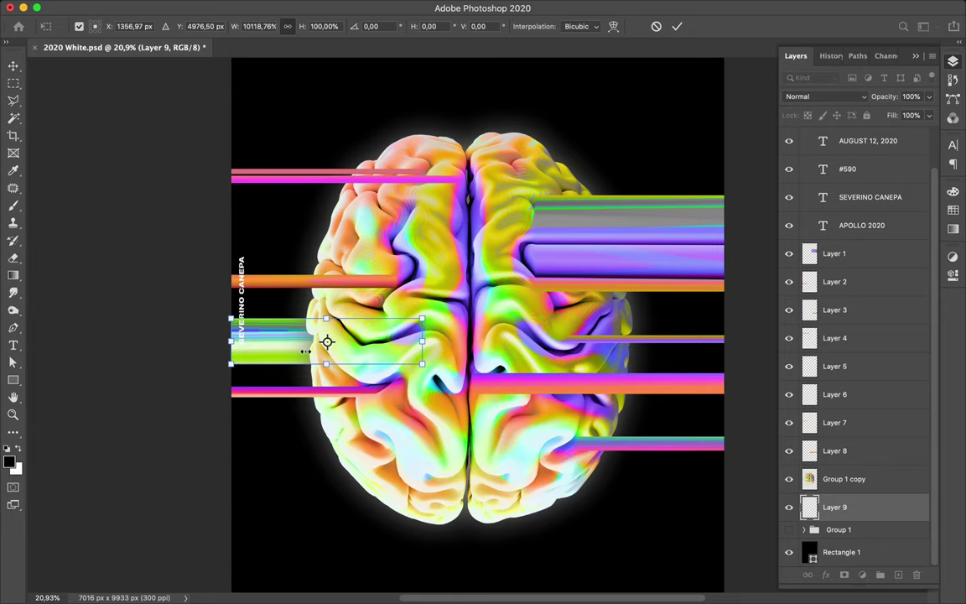
pyautogui.press('super+h')
pyautogui.press('Return')
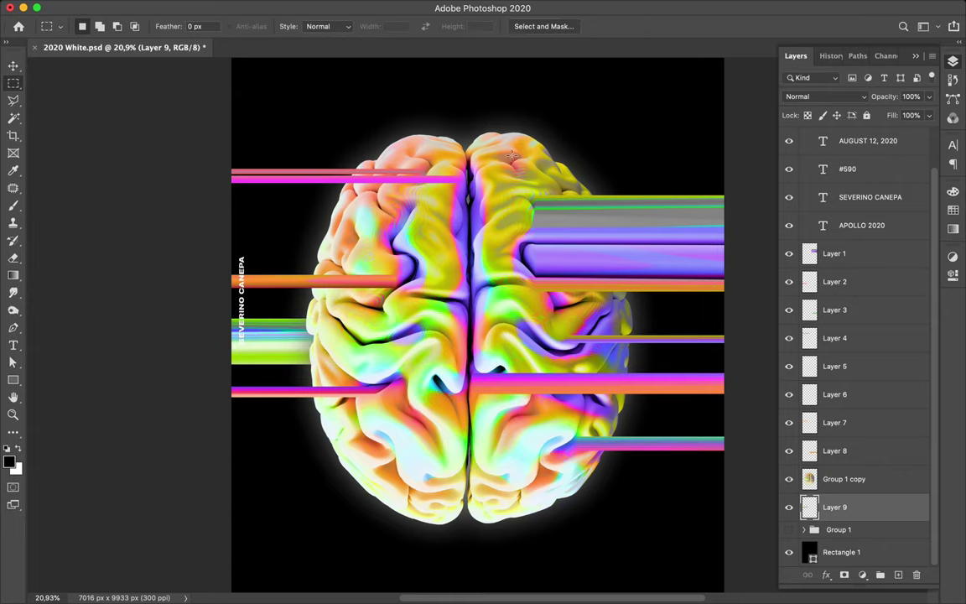
# Step: Mark a thin sliver at the top of the right lobe on Group 1 copy
pyautogui.moveTo(519, 164); pyautogui.dragTo(520, 179)
pyautogui.press('super+c')
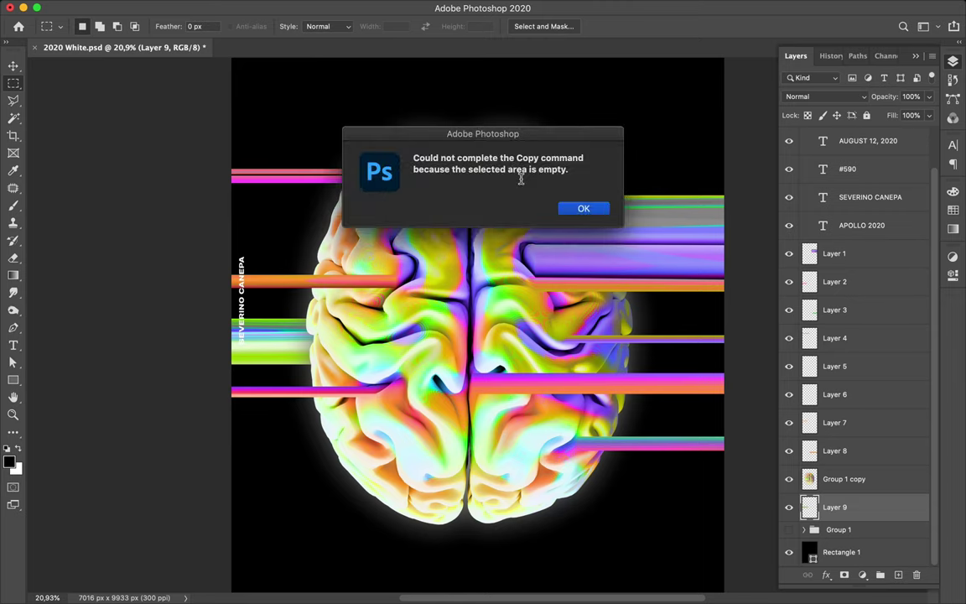
pyautogui.click(587, 208)
pyautogui.click(871, 479)
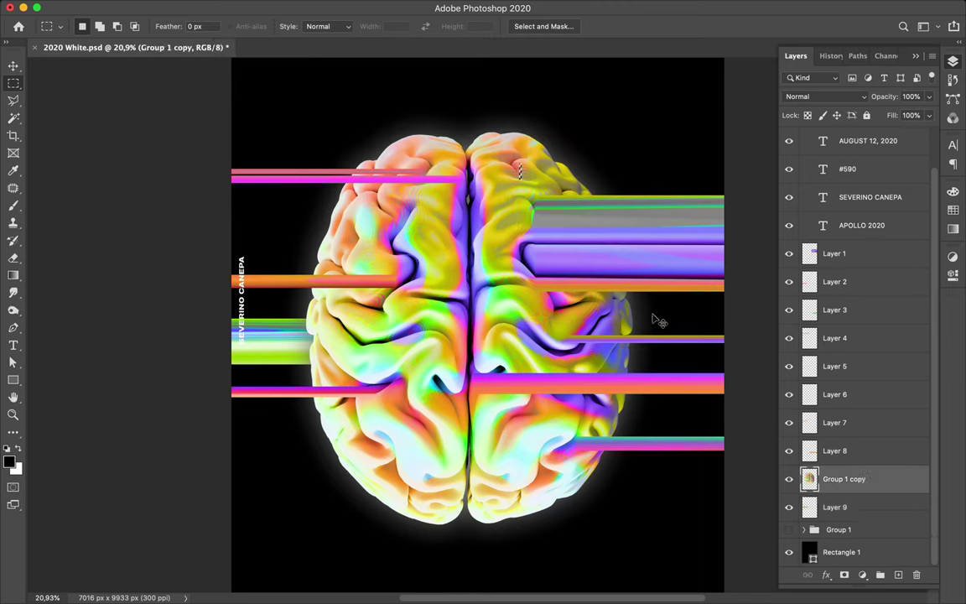
# Step: Copy the sliver to Layer 10, stretch it to the right edge, and place it below Group 1 copy
pyautogui.press('super+j')
pyautogui.press('super+t')
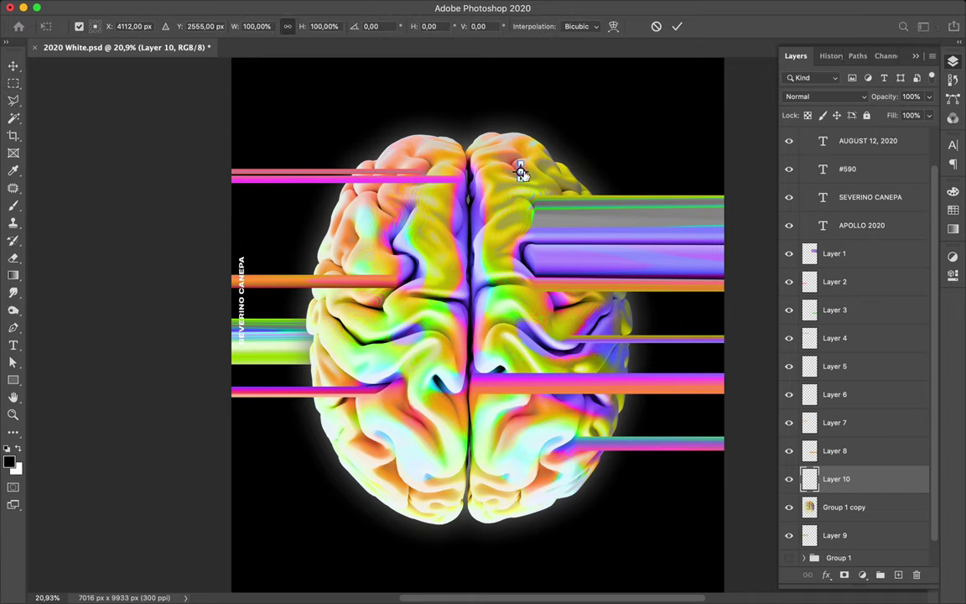
pyautogui.moveTo(520, 172); pyautogui.dragTo(730, 173)
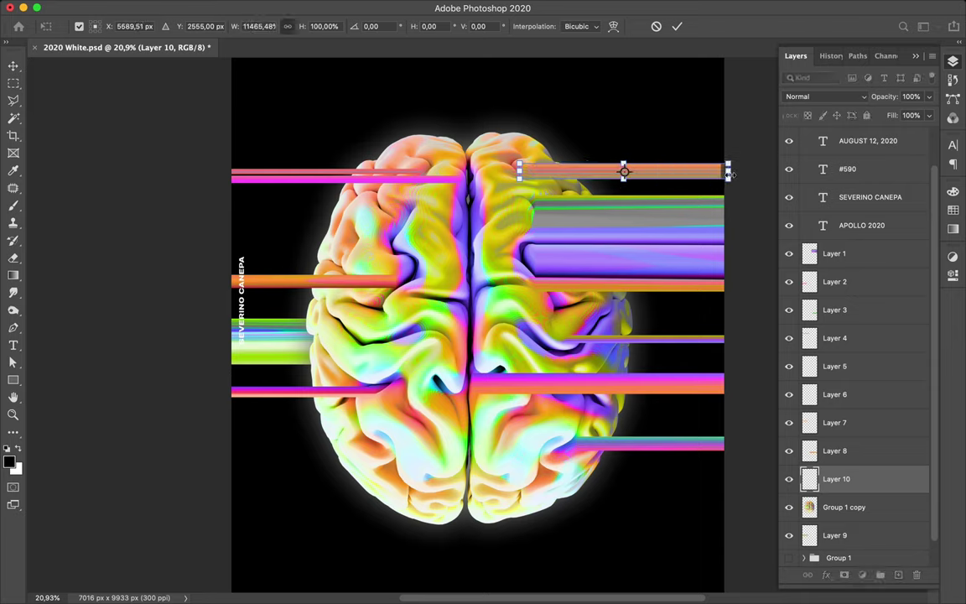
pyautogui.press('Return')
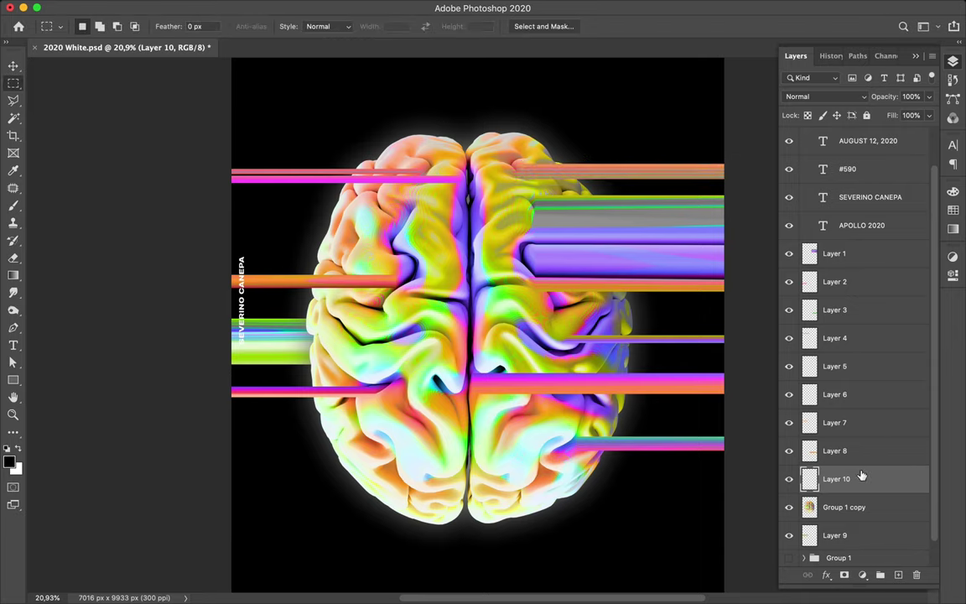
pyautogui.moveTo(857, 480); pyautogui.dragTo(853, 515)
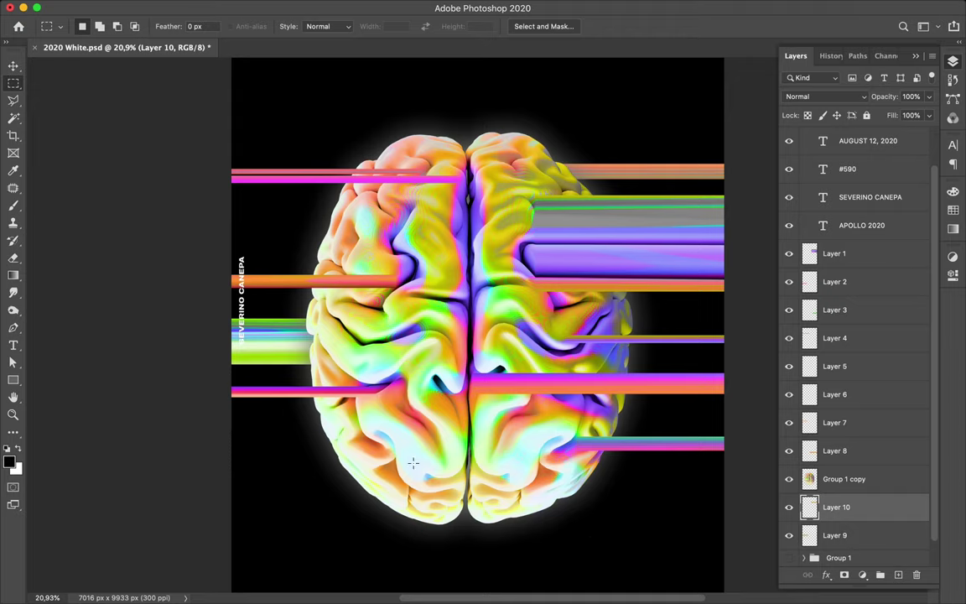
# Step: Mark a sliver on the brain's lower left lobe and reselect Group 1 copy
pyautogui.moveTo(428, 475); pyautogui.dragTo(428, 480)
pyautogui.press('super+c')
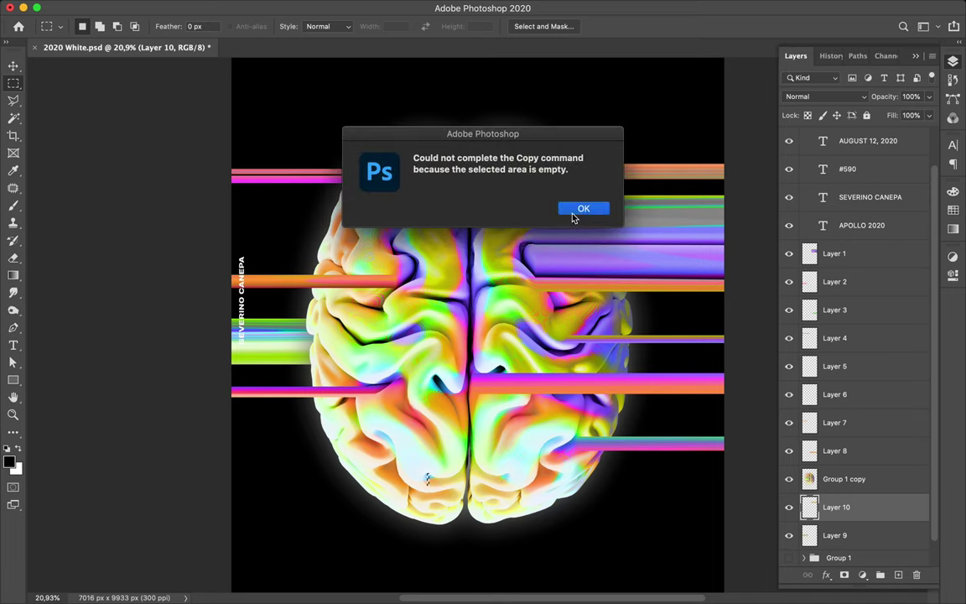
pyautogui.click(580, 208)
pyautogui.click(799, 471)
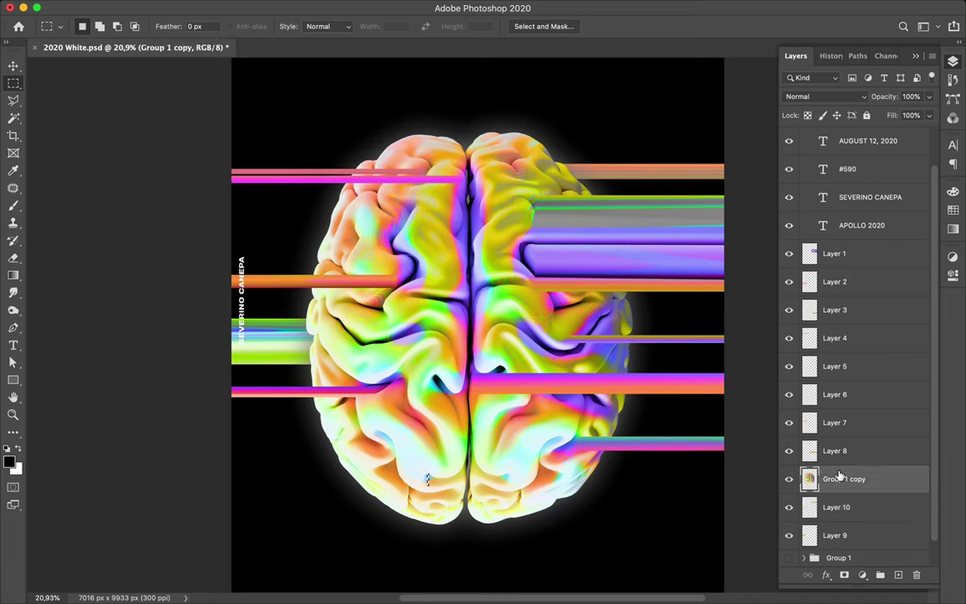
# Step: Copy the slice to Layer 11 below Group 1 copy and stretch it into a blue bar to the left edge
pyautogui.press('super+v')
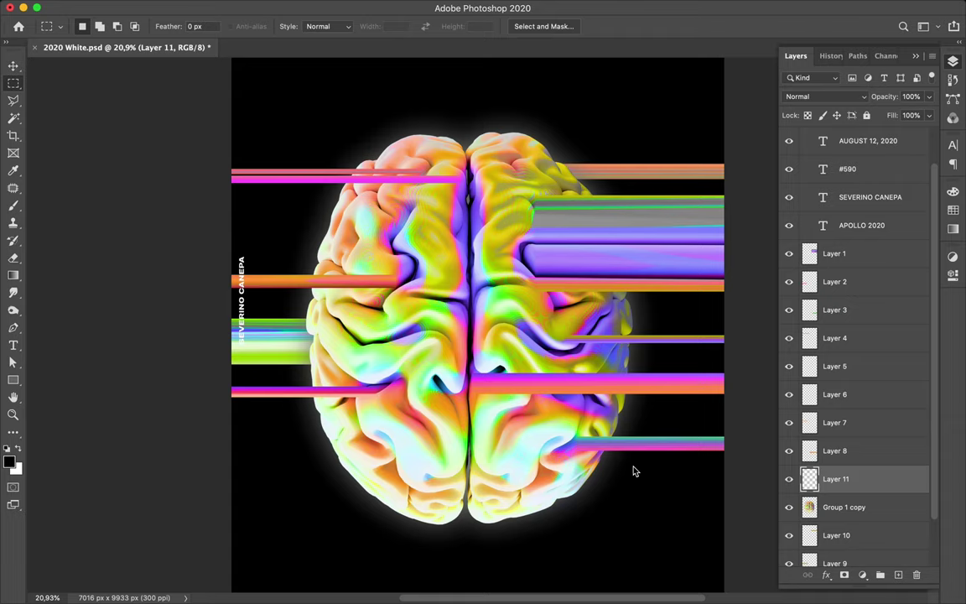
pyautogui.moveTo(839, 479); pyautogui.dragTo(837, 523)
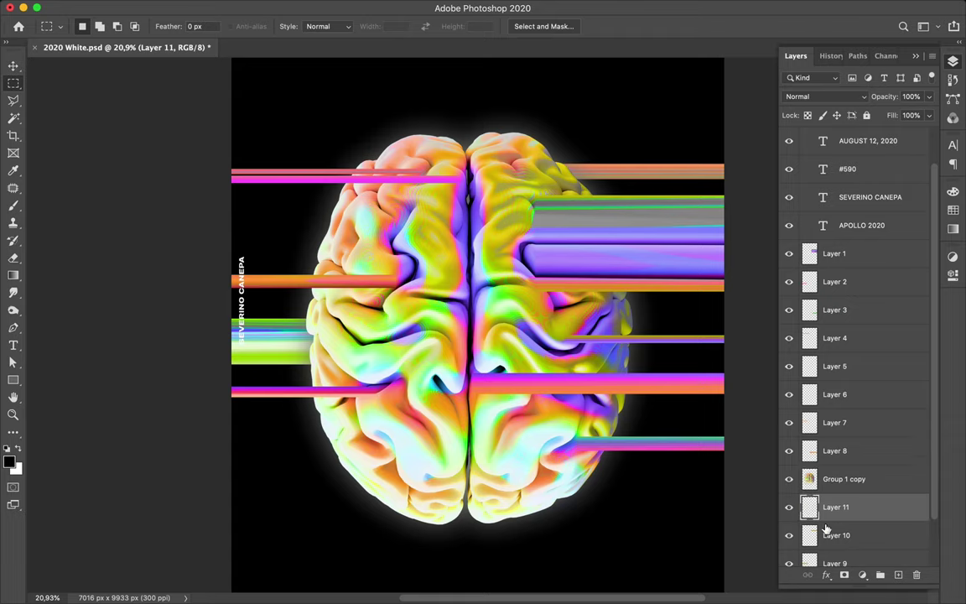
pyautogui.press('super+t')
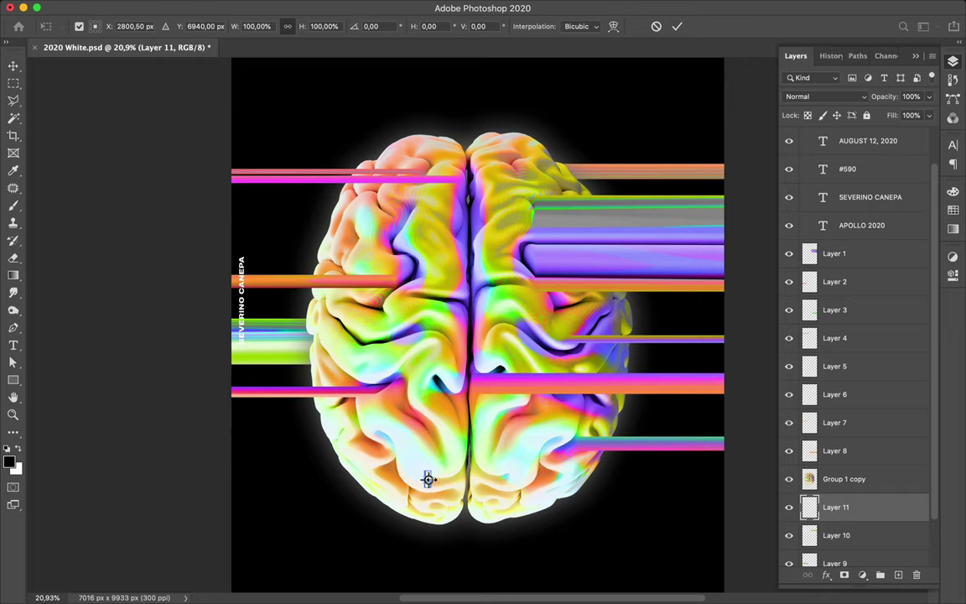
pyautogui.moveTo(427, 479); pyautogui.dragTo(223, 478)
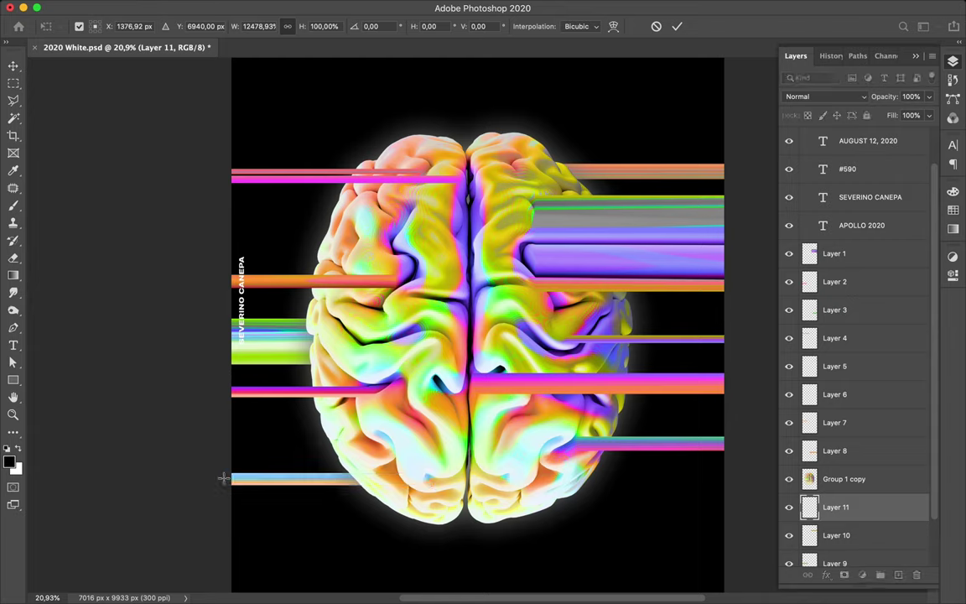
pyautogui.press('Return')
pyautogui.press('m')
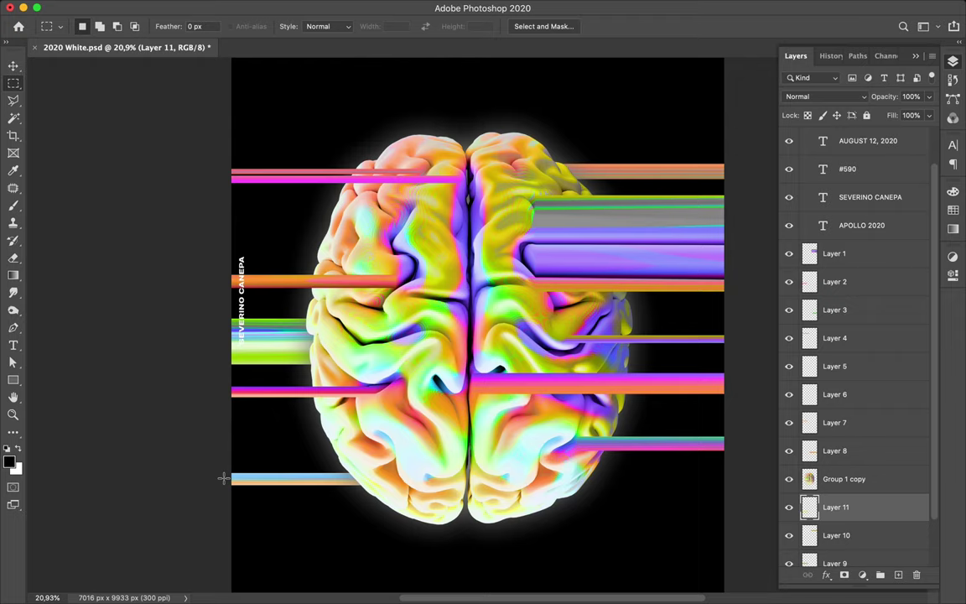
# Step: Change the background Rectangle 1 fill from black to light grey #f1f1f1
pyautogui.scroll(-1, 223, 478)
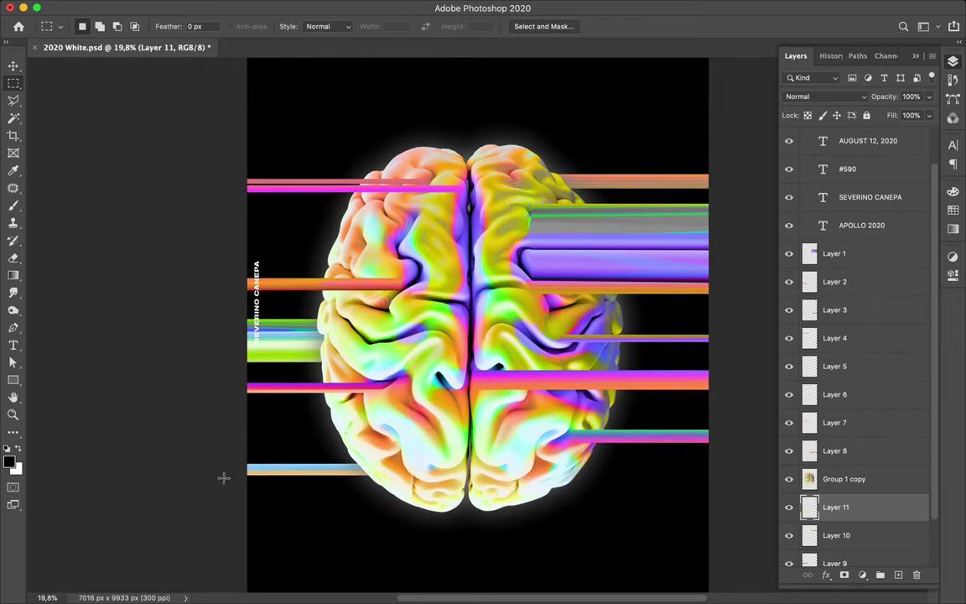
pyautogui.scroll(-1, 224, 478)
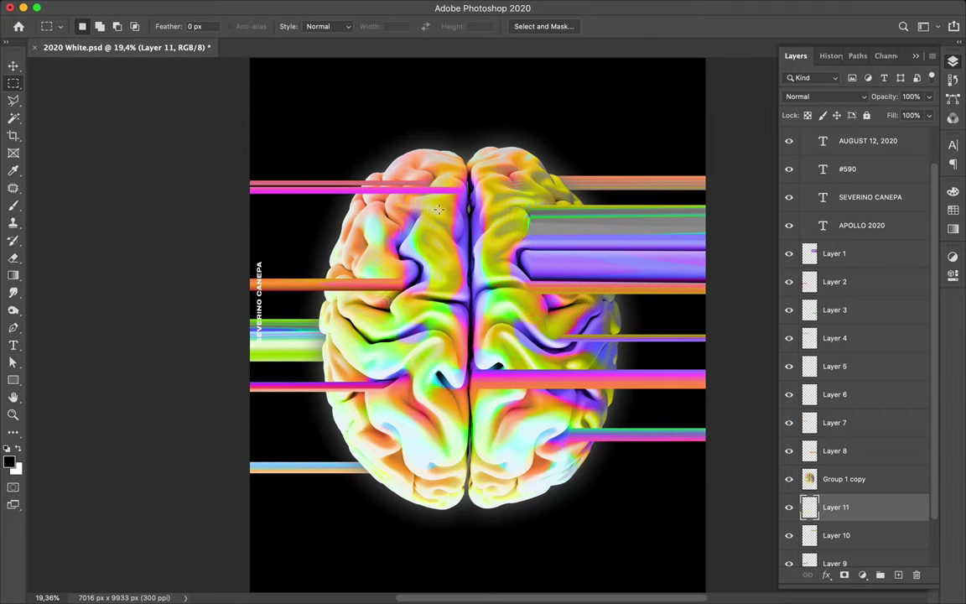
pyautogui.scroll(-2, 459, 181)
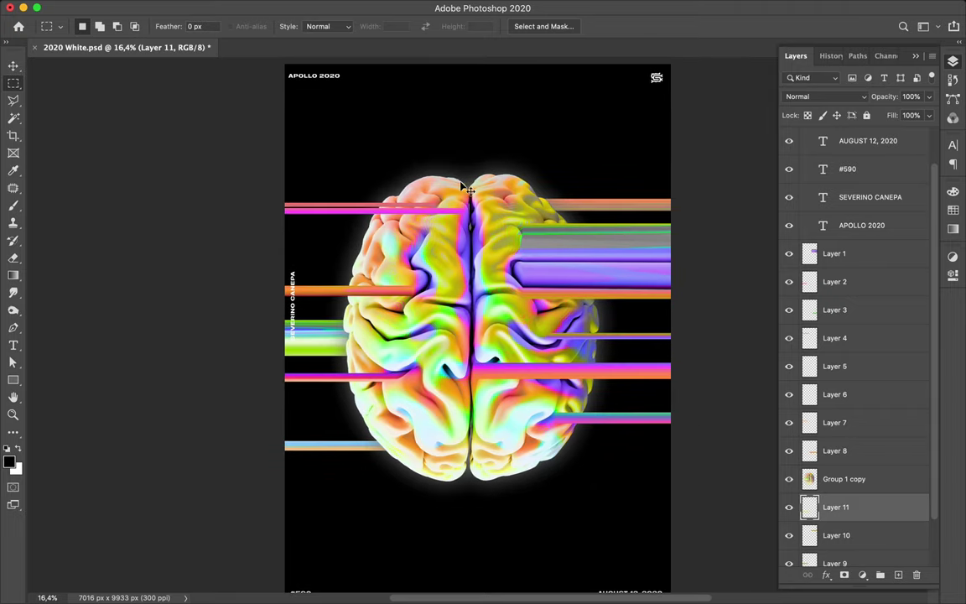
pyautogui.press('v')
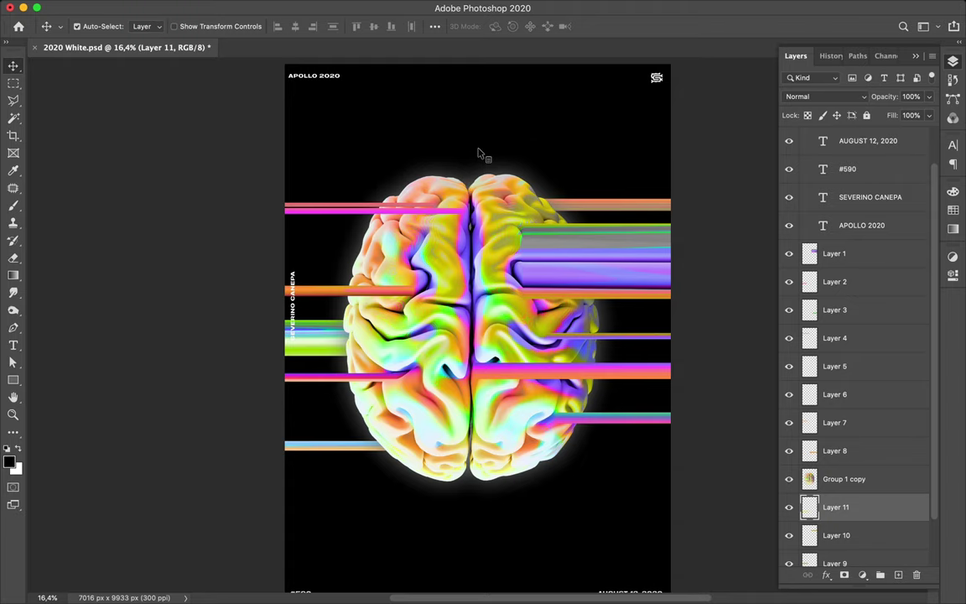
pyautogui.click(480, 154)
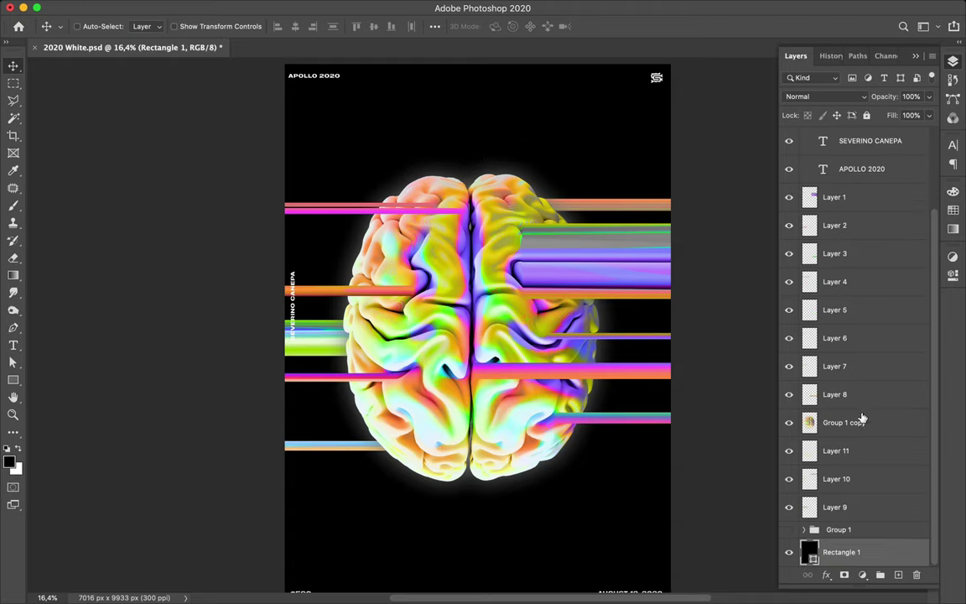
pyautogui.press('a')
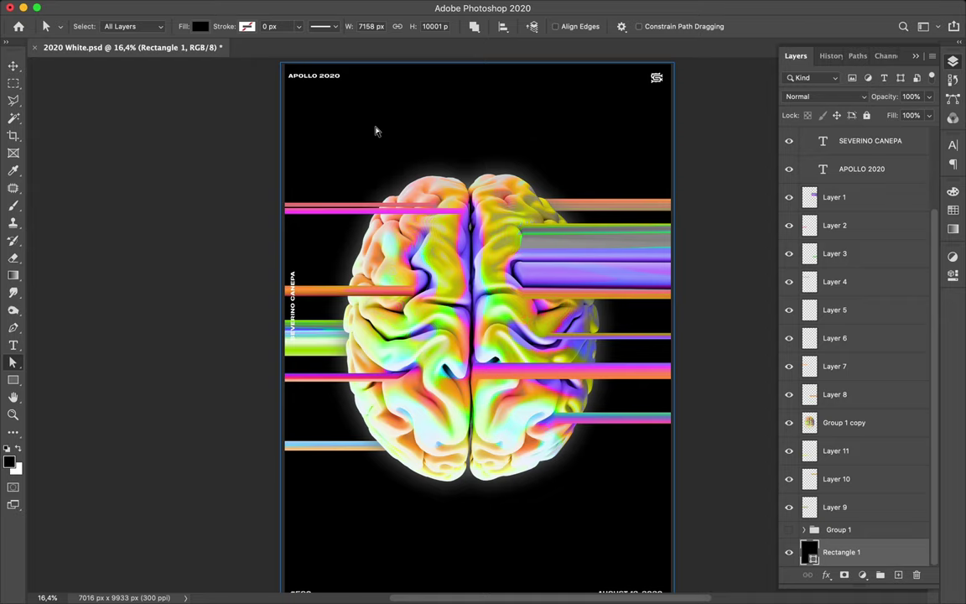
pyautogui.click(188, 27)
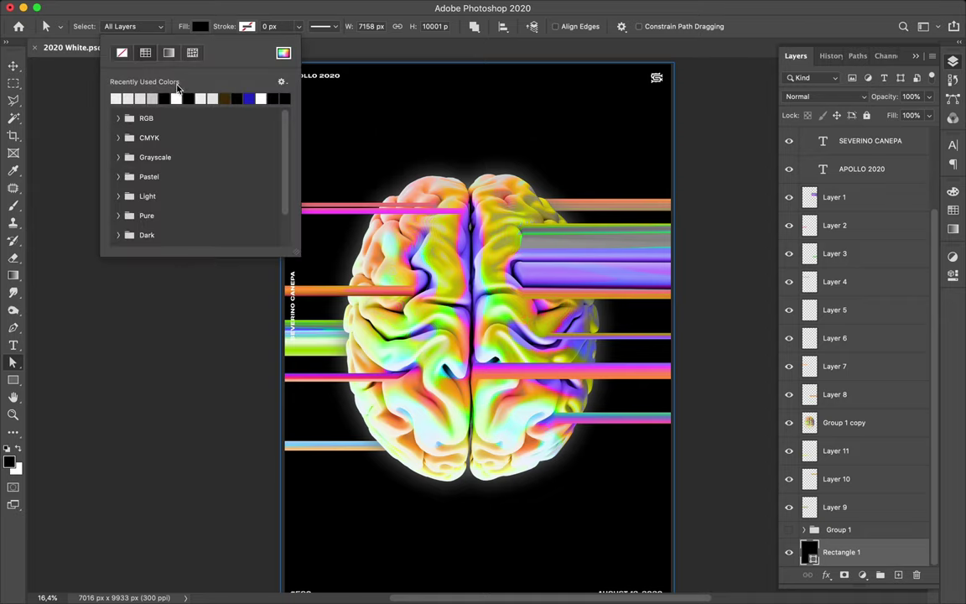
pyautogui.click(118, 98)
pyautogui.click(284, 54)
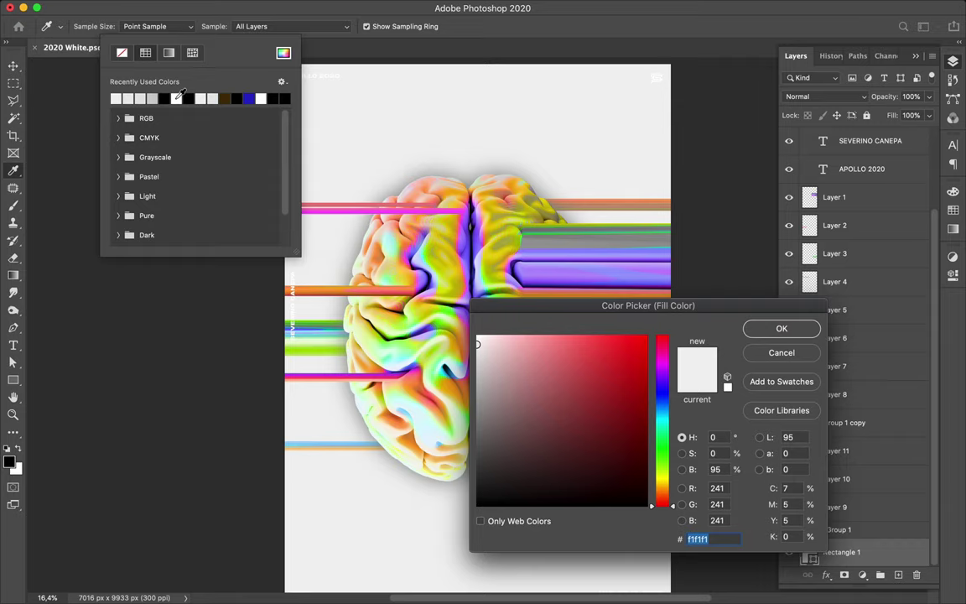
pyautogui.click(802, 328)
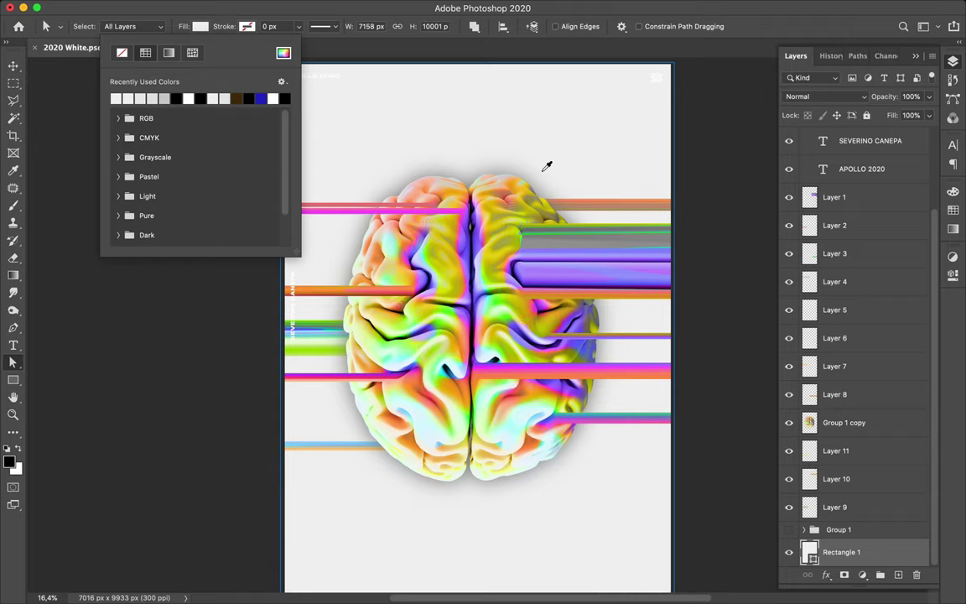
# Step: Change Rectangle 1's fill from black to 1f1f1f, then to #141414, and select Layer 1
pyautogui.click(547, 166)
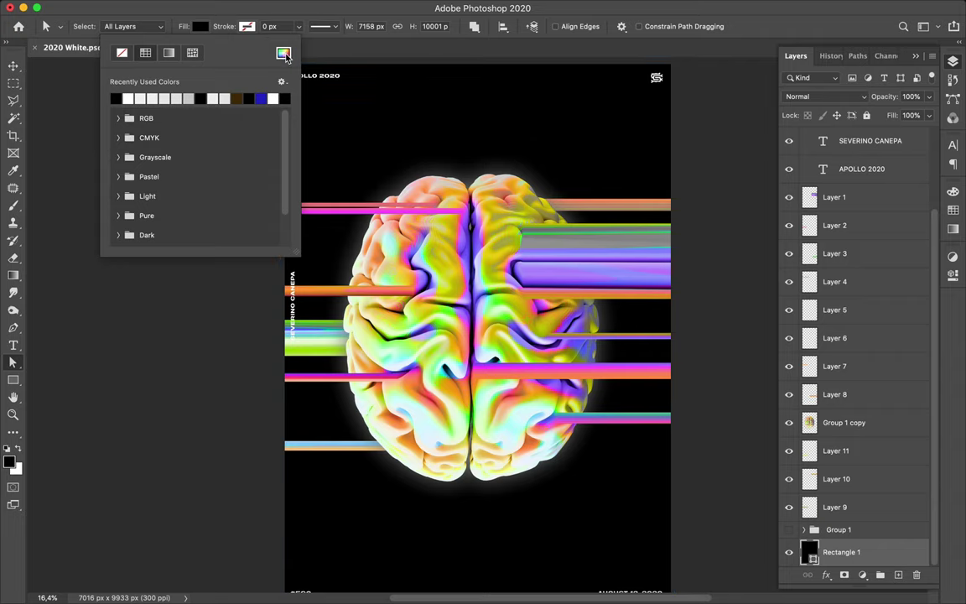
pyautogui.click(284, 54)
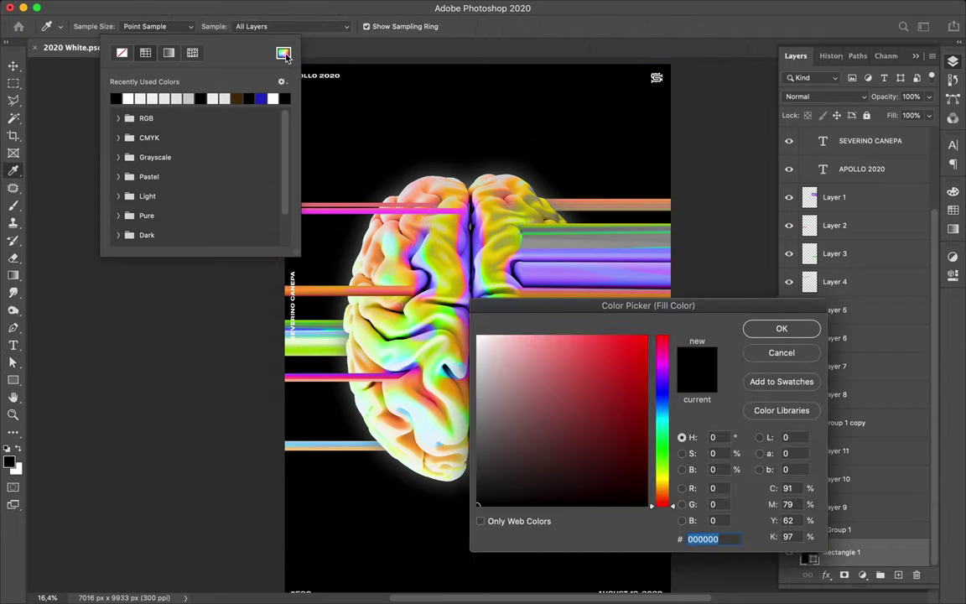
pyautogui.click(473, 485)
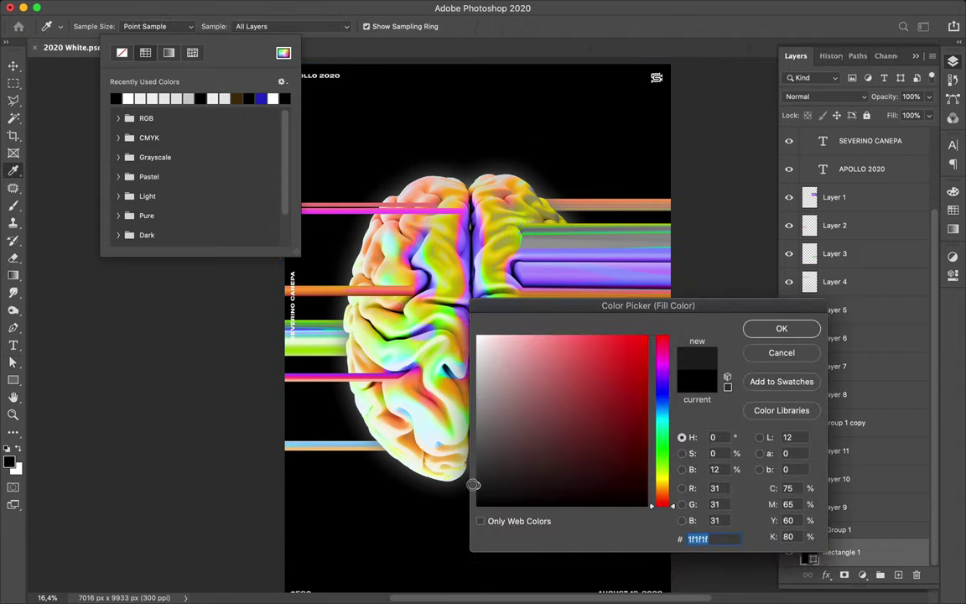
pyautogui.click(781, 329)
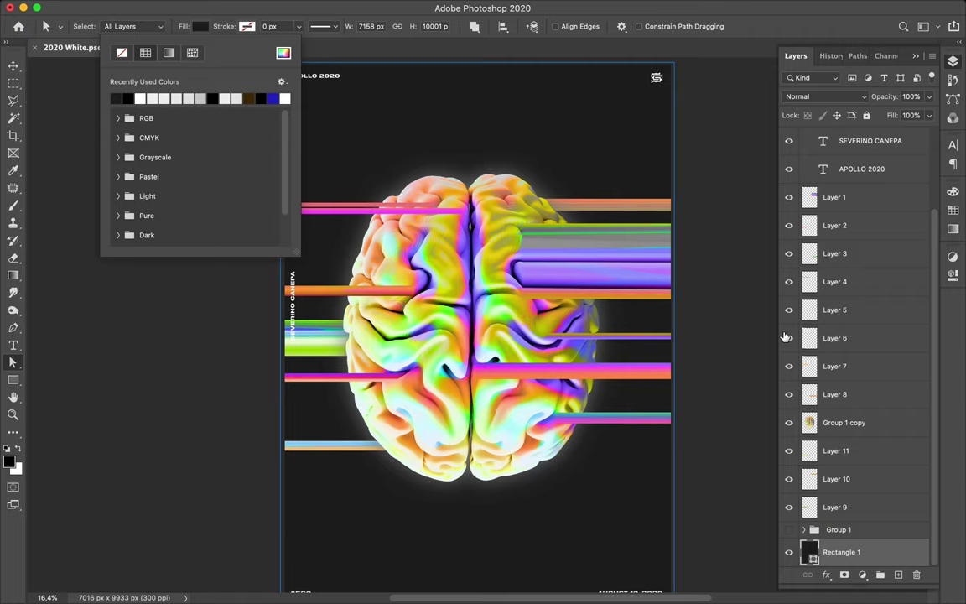
pyautogui.click(283, 53)
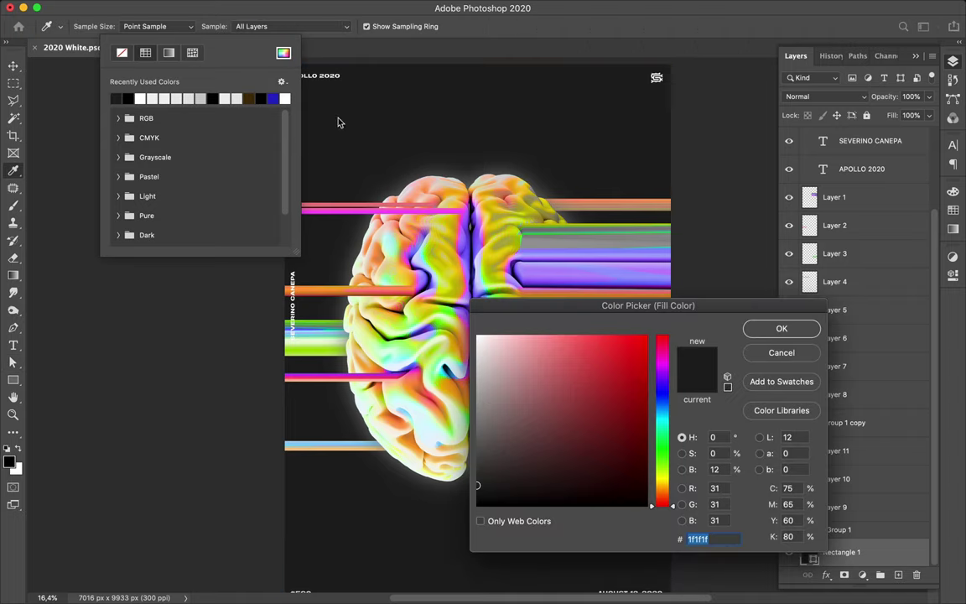
pyautogui.click(476, 493)
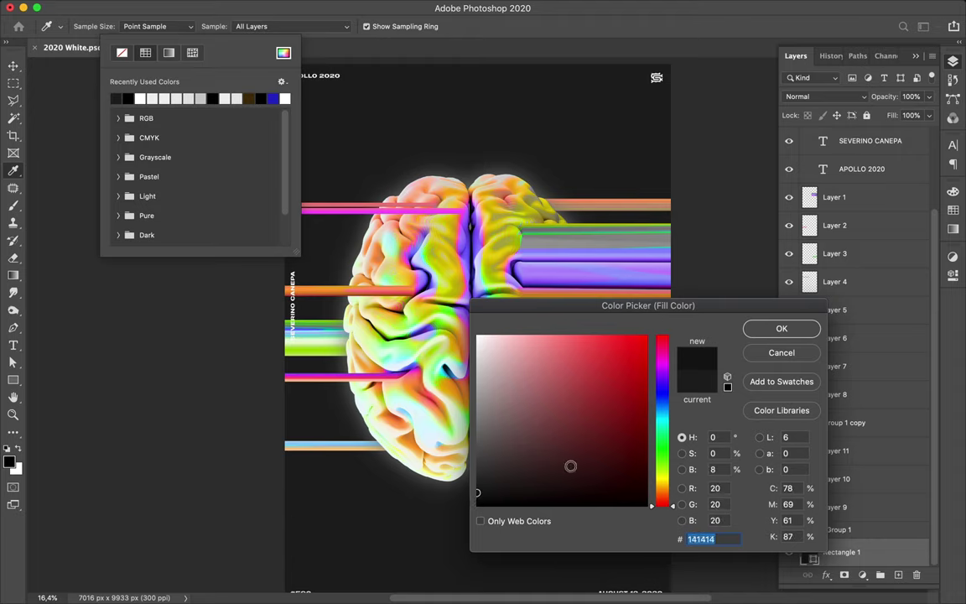
pyautogui.click(787, 331)
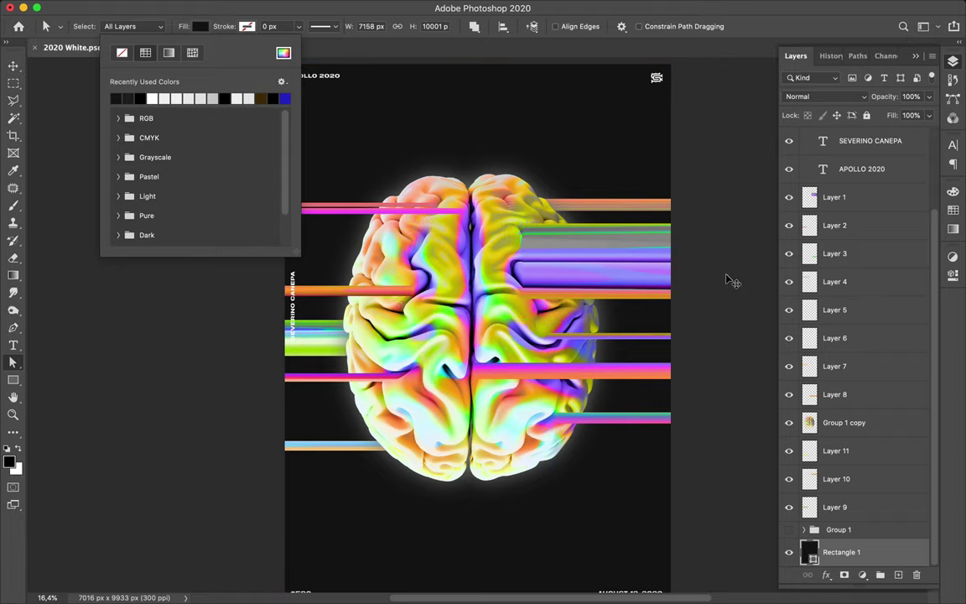
pyautogui.press('v')
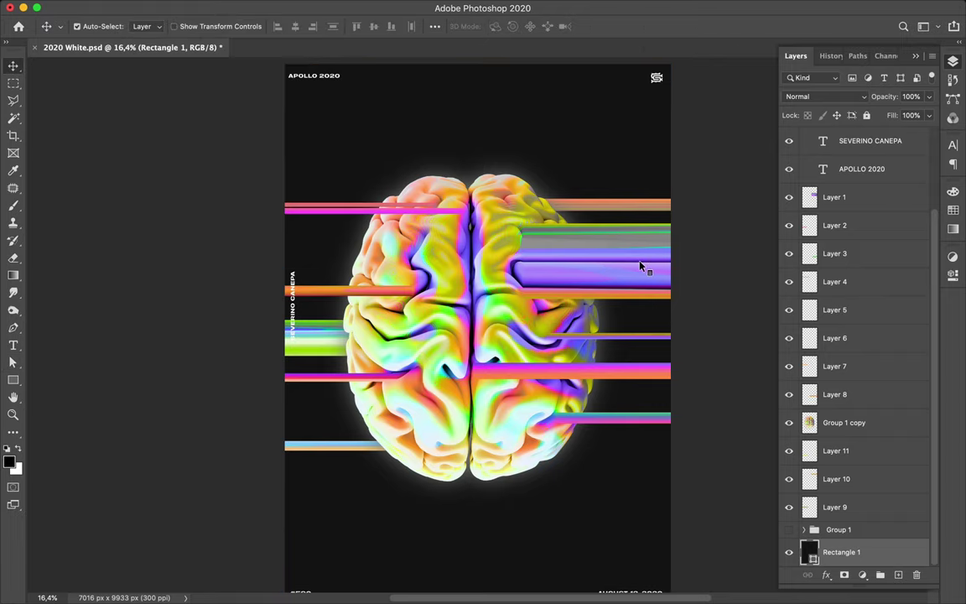
pyautogui.click(642, 267)
# Step: Duplicate Layer 1, trying Dissolve blending on the copy before reverting to Normal
pyautogui.moveTo(866, 207); pyautogui.dragTo(867, 213)
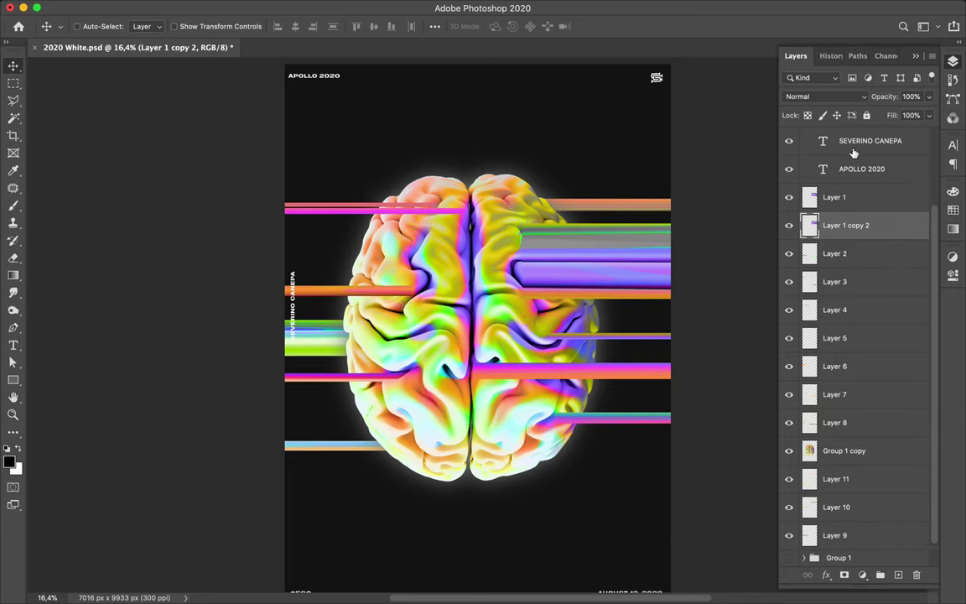
pyautogui.click(839, 97)
pyautogui.click(844, 104)
pyautogui.press('super')
pyautogui.press('super+z')
# Step: Apply a Gaussian Blur with a 120,7 pixel radius to the Layer 1 copy
pyautogui.moveTo(282, 4)
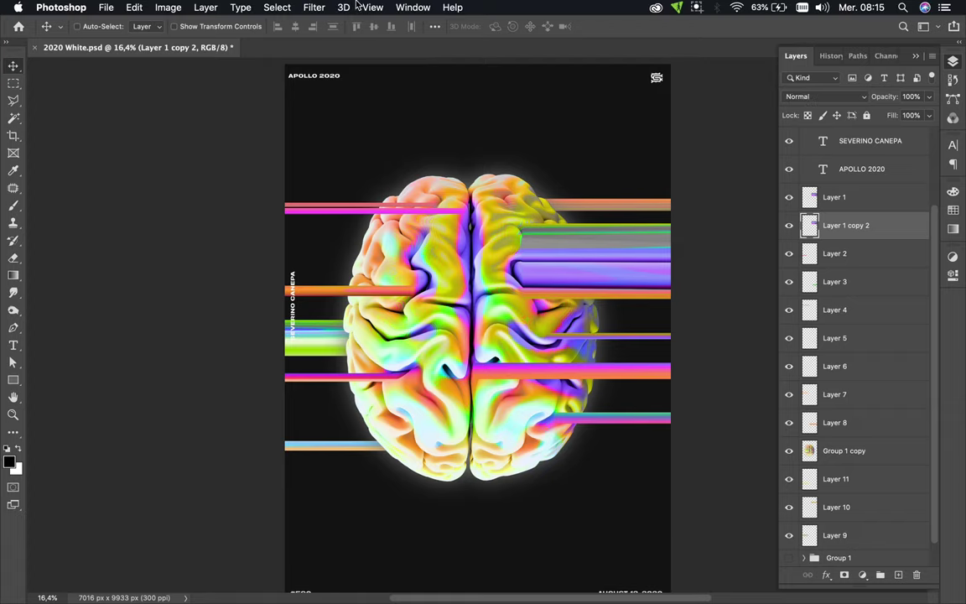
pyautogui.click(314, 7)
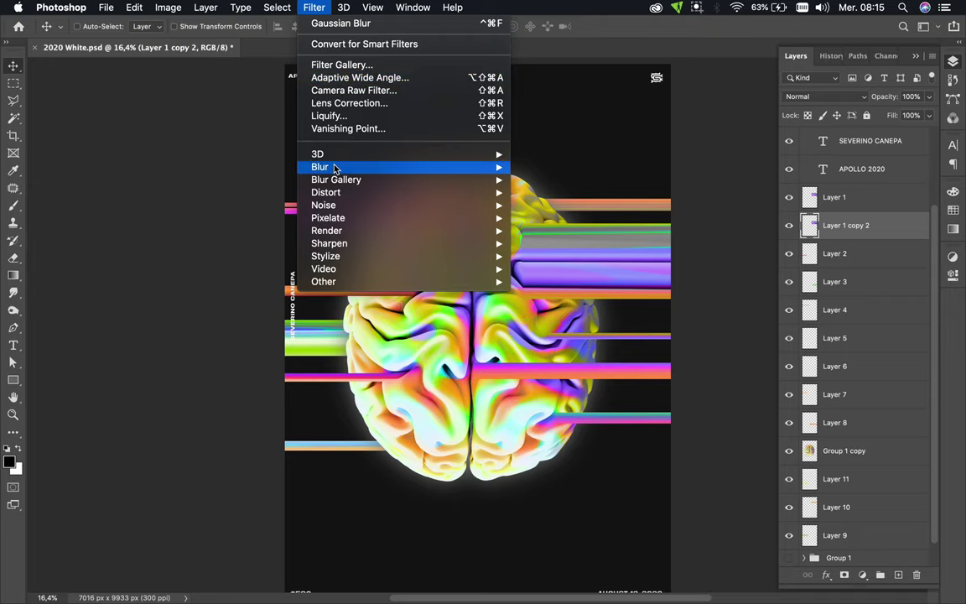
pyautogui.moveTo(336, 170)
pyautogui.click(558, 218)
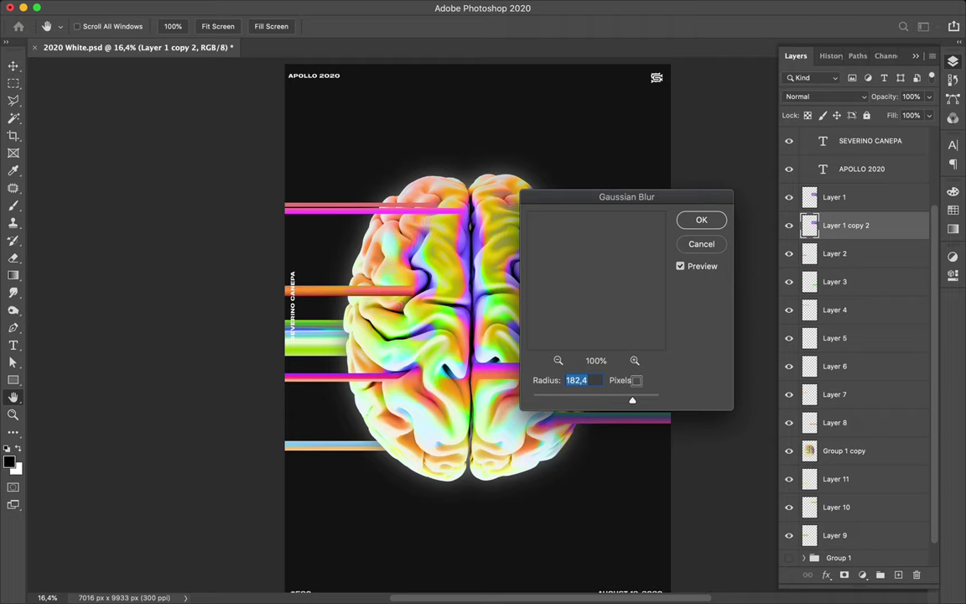
pyautogui.moveTo(615, 198); pyautogui.dragTo(367, 194)
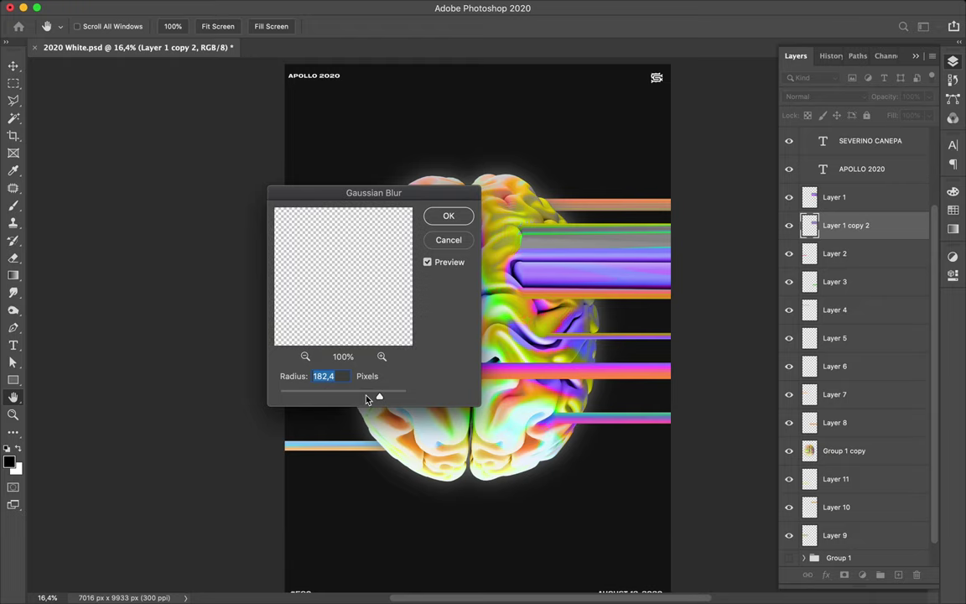
pyautogui.click(367, 398)
pyautogui.click(449, 217)
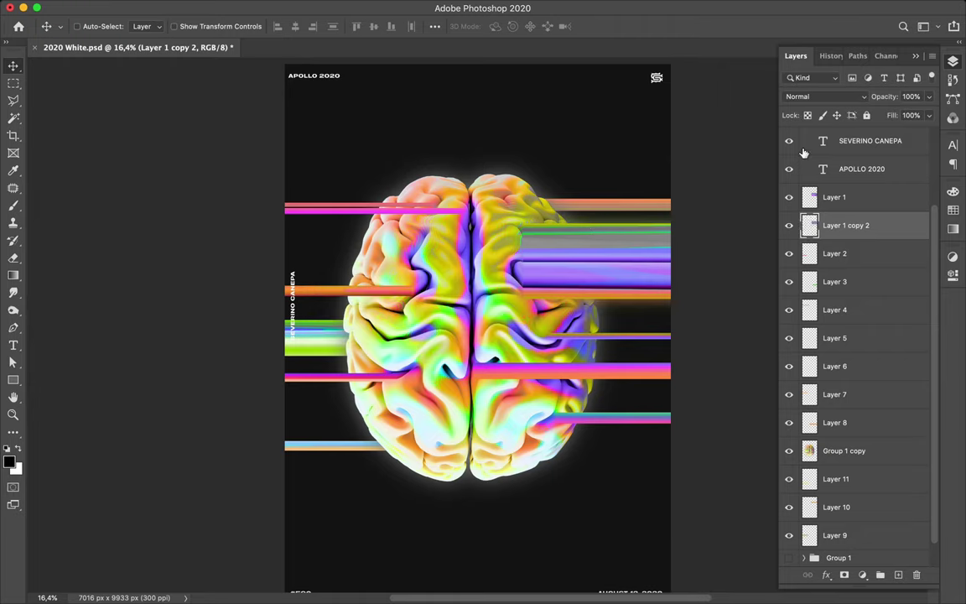
# Step: Move Layer 1 copy 2 above Layer 1, set it to Linear Dodge (Add), and add a white mask
pyautogui.moveTo(884, 223); pyautogui.dragTo(853, 188)
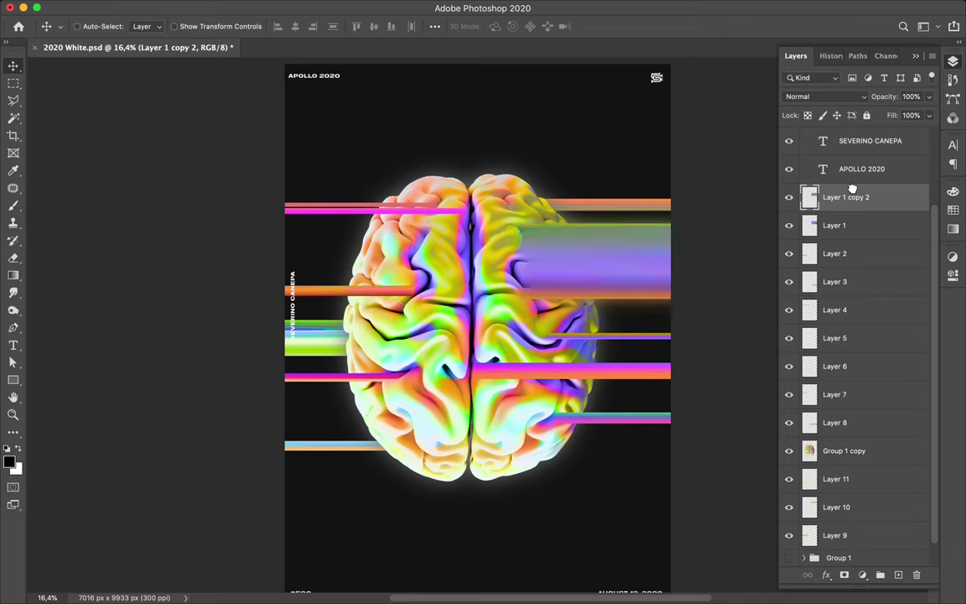
pyautogui.click(860, 98)
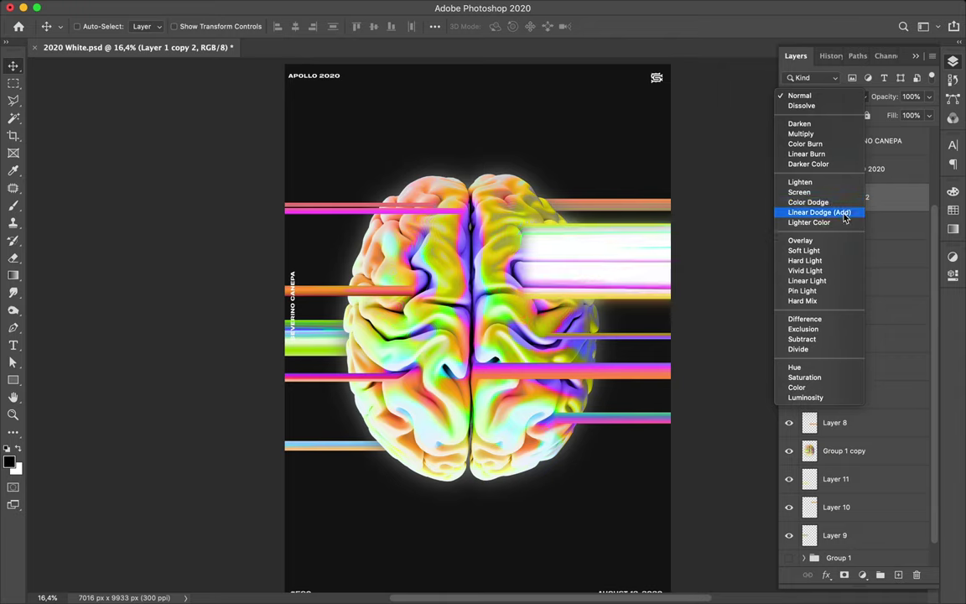
pyautogui.click(844, 215)
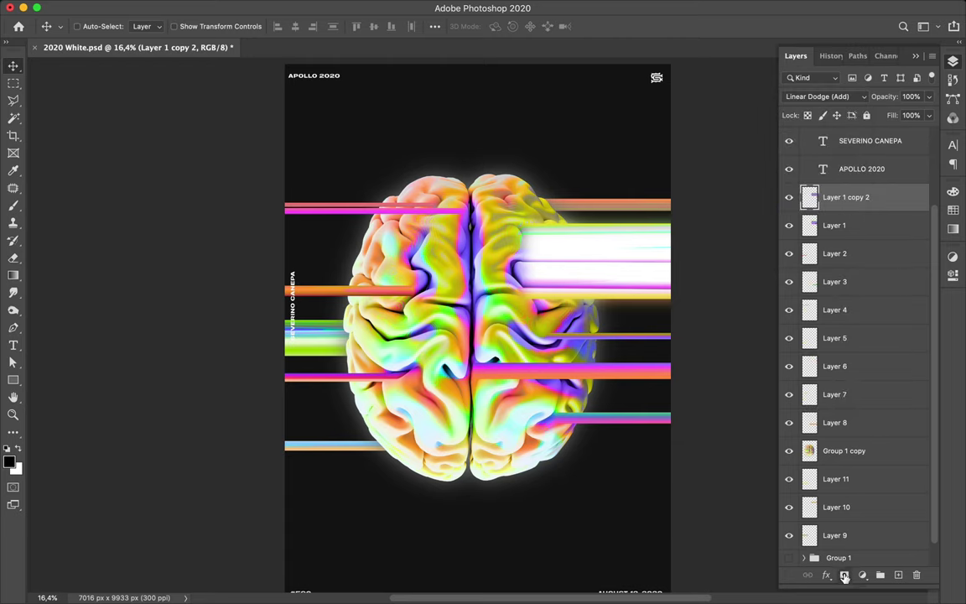
pyautogui.click(844, 575)
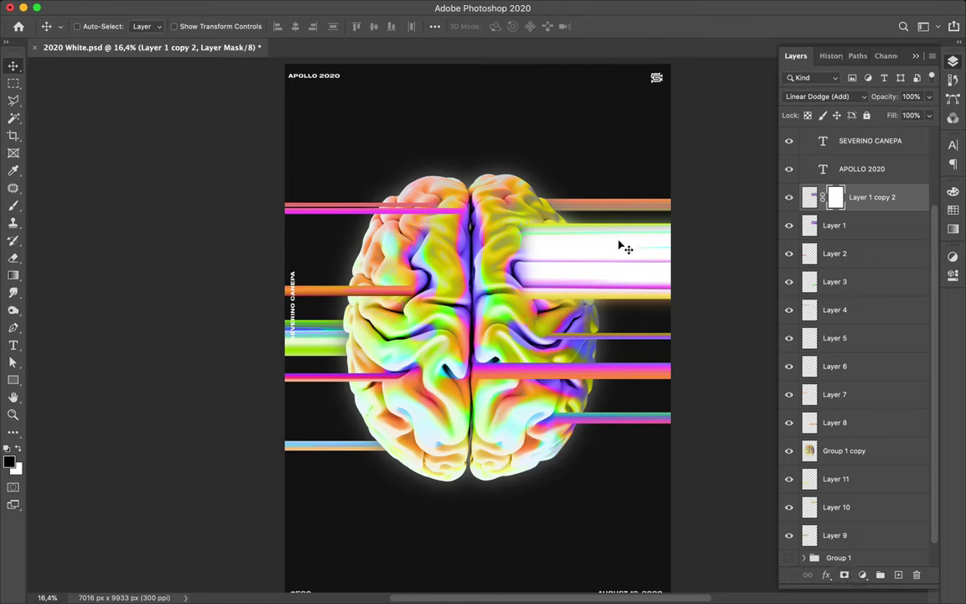
pyautogui.press('g')
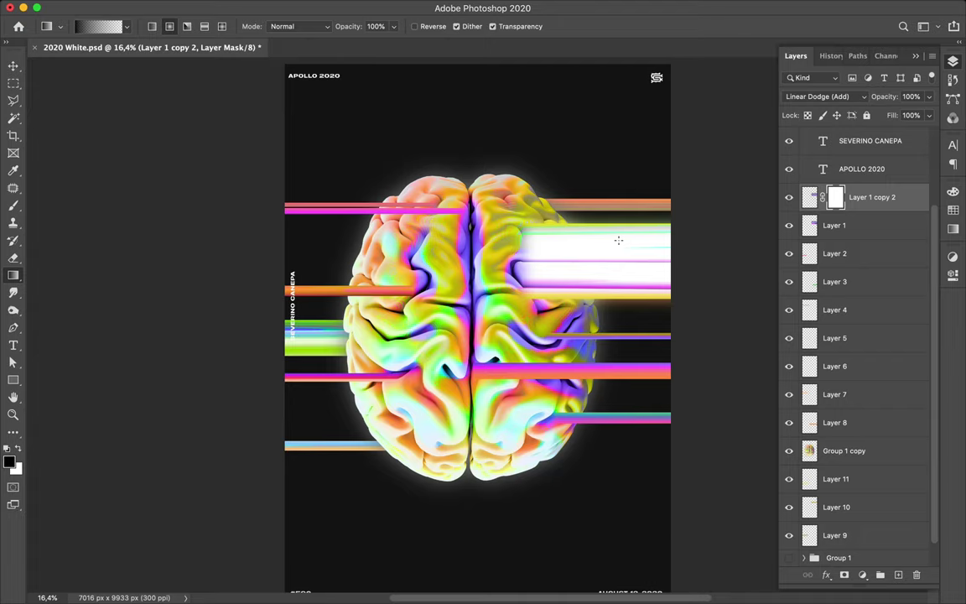
# Step: In the Gradient Editor, set the gradient's right colour stop to pure white
pyautogui.click(118, 28)
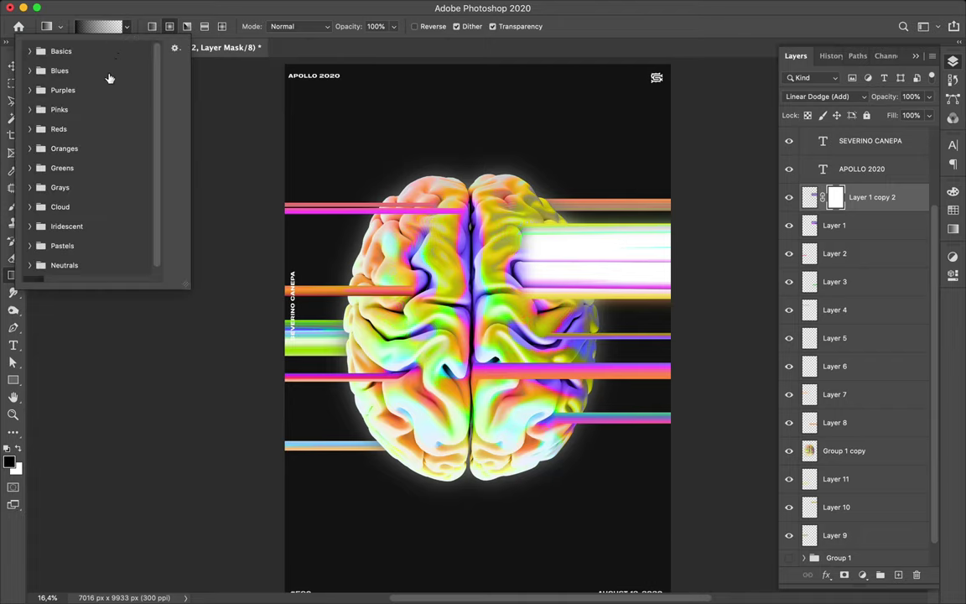
pyautogui.click(89, 26)
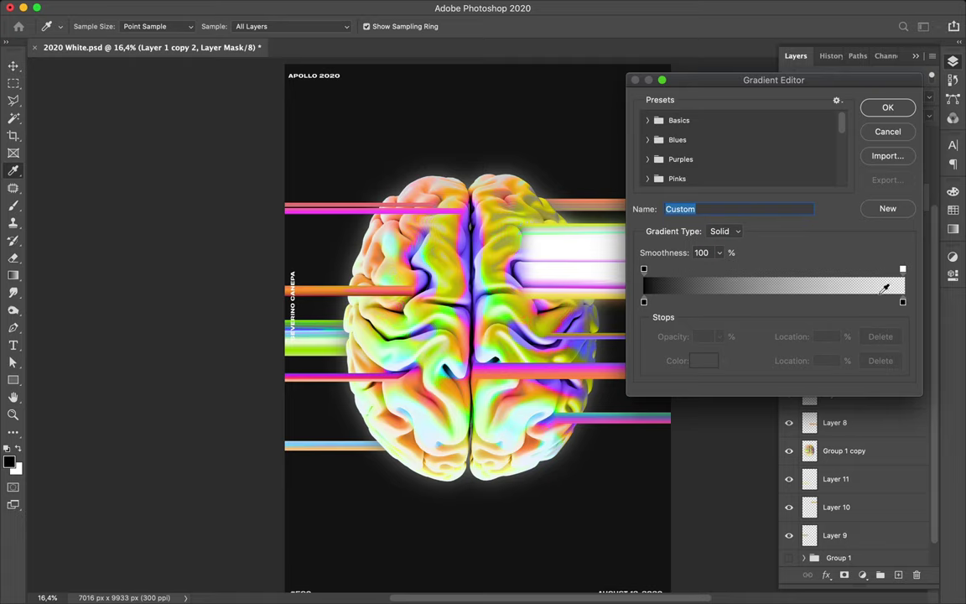
pyautogui.click(903, 303)
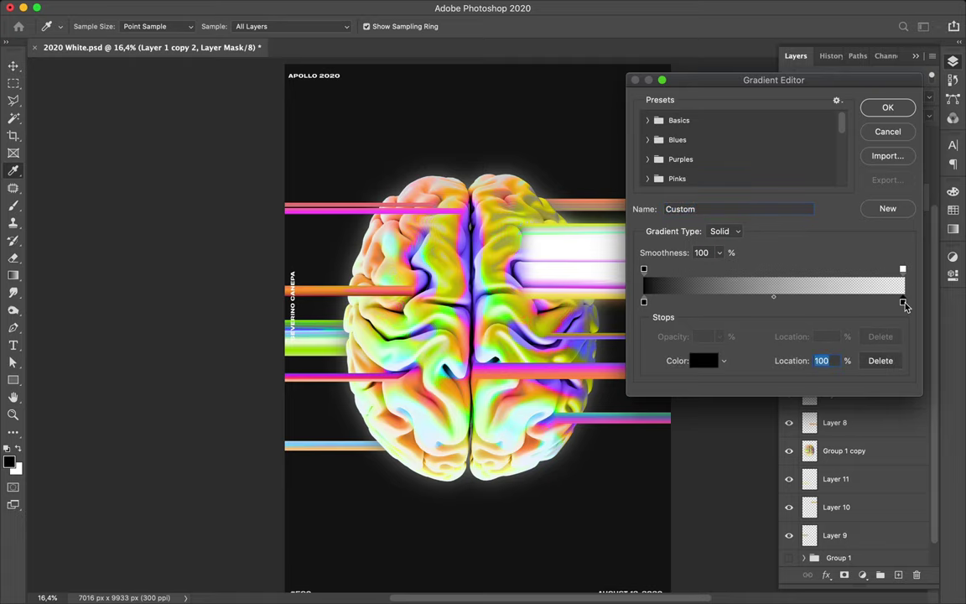
pyautogui.doubleClick(903, 303)
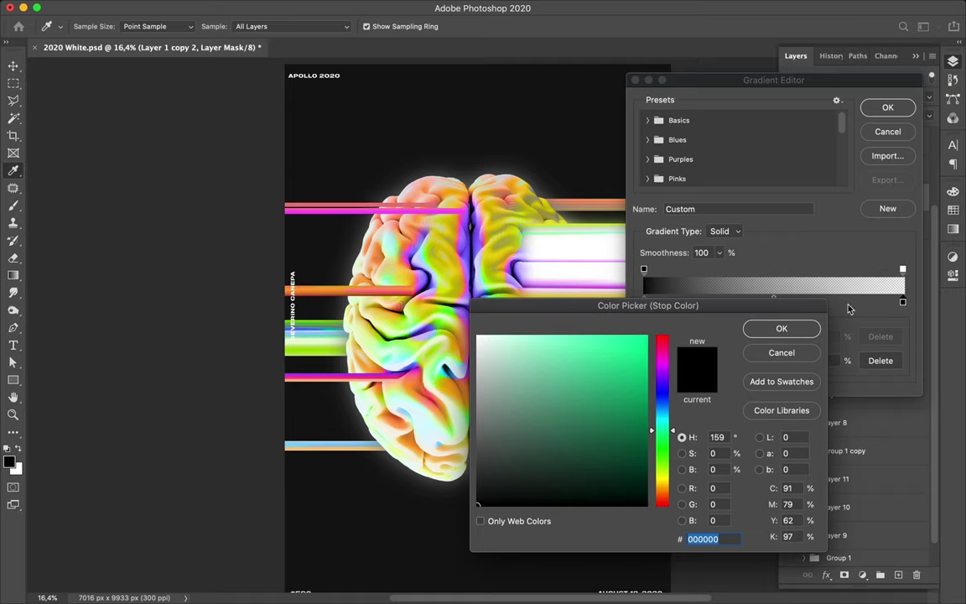
pyautogui.click(454, 310)
pyautogui.click(478, 336)
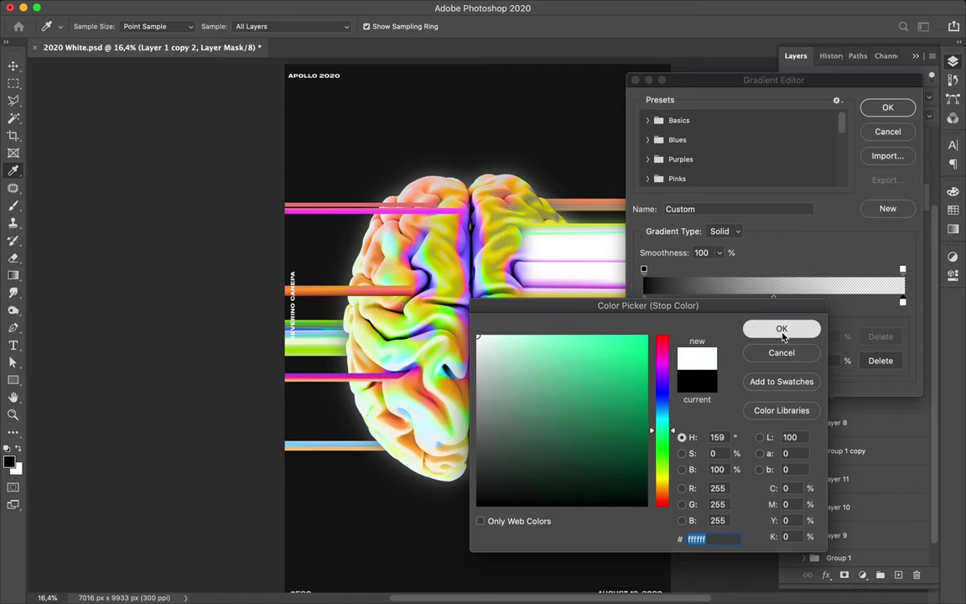
pyautogui.click(782, 331)
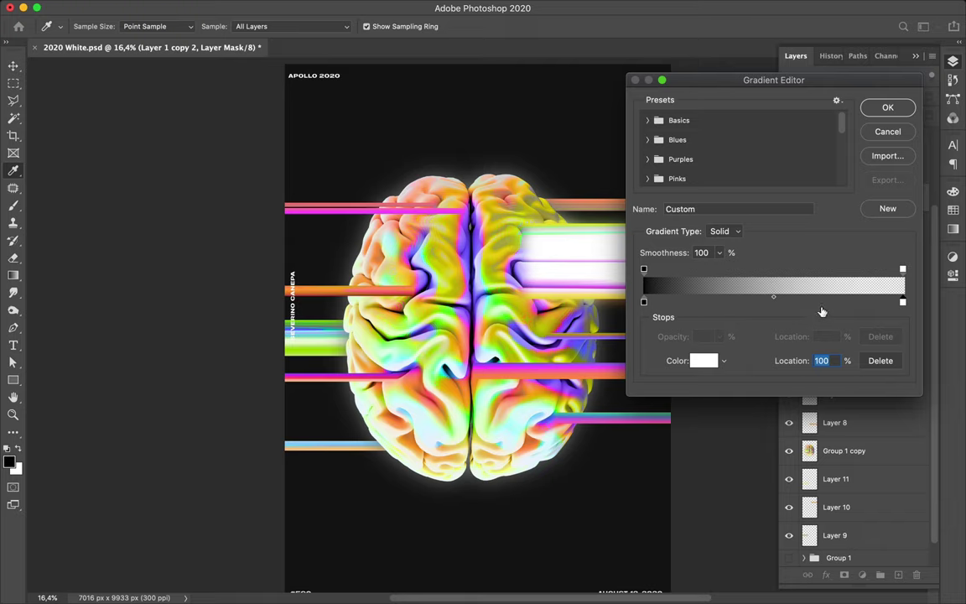
# Step: Raise the right stop's opacity to 100% and drag the gradient across the bright streak's mask
pyautogui.click(903, 270)
pyautogui.click(719, 338)
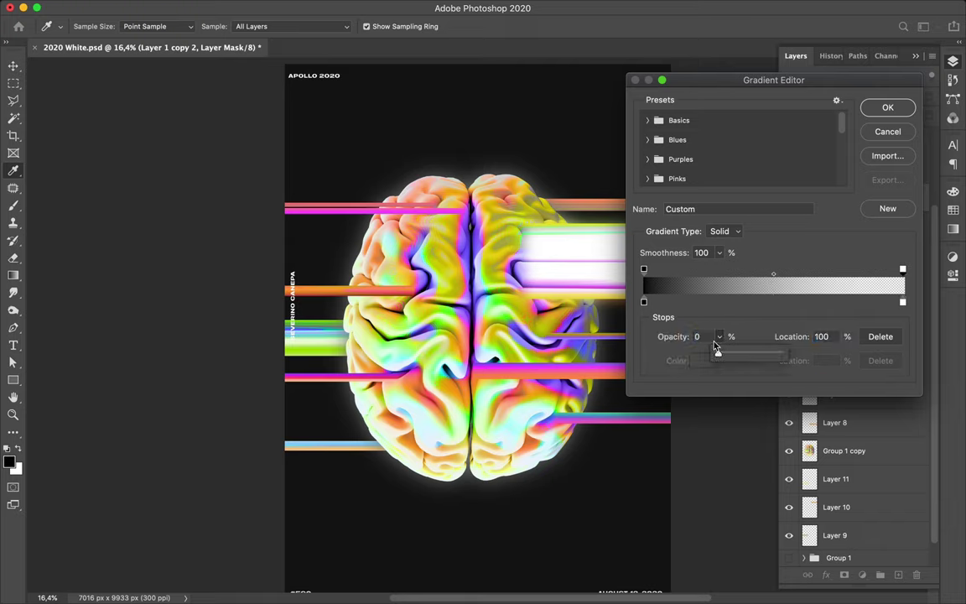
pyautogui.moveTo(718, 351); pyautogui.dragTo(779, 353)
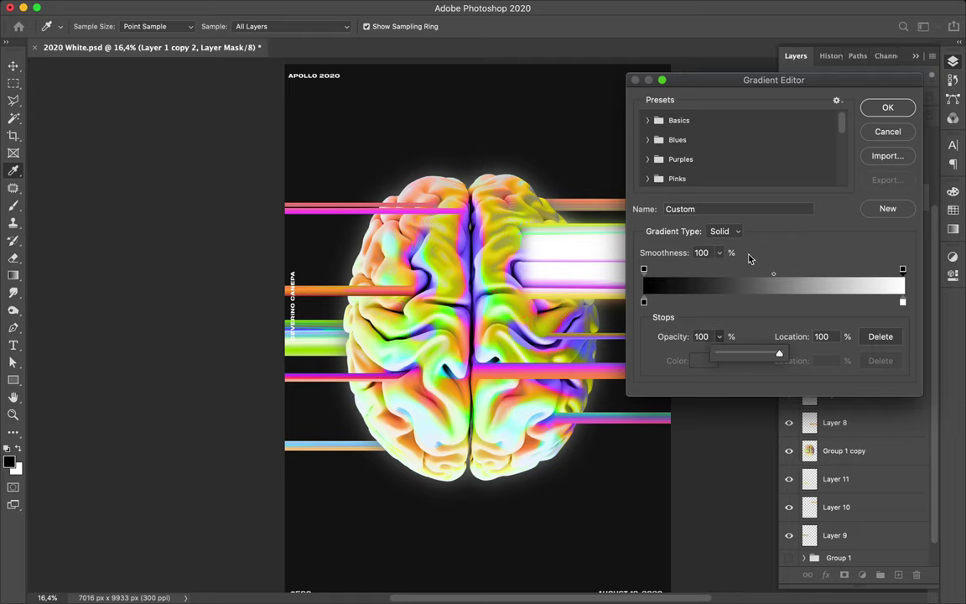
pyautogui.click(713, 253)
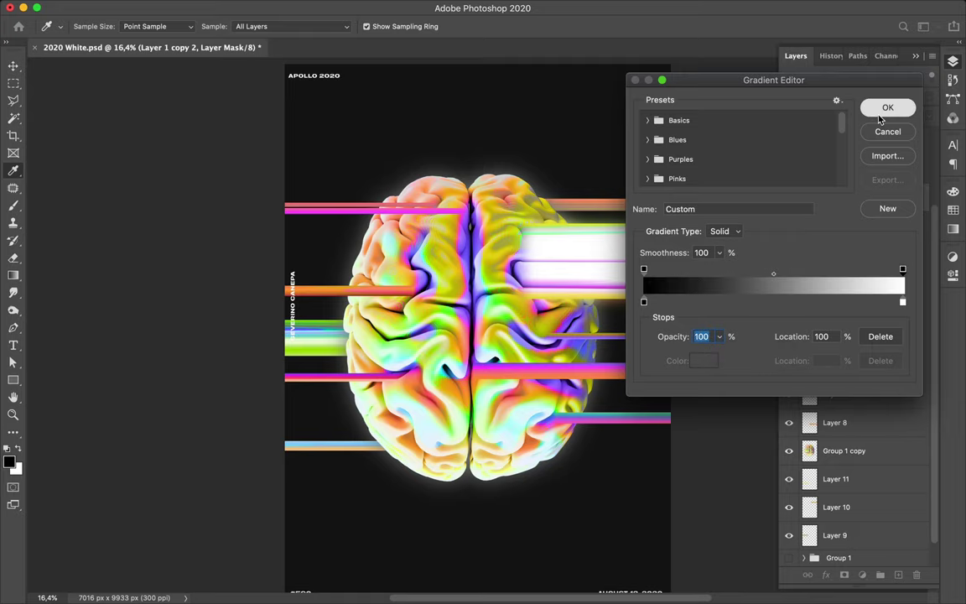
pyautogui.click(880, 119)
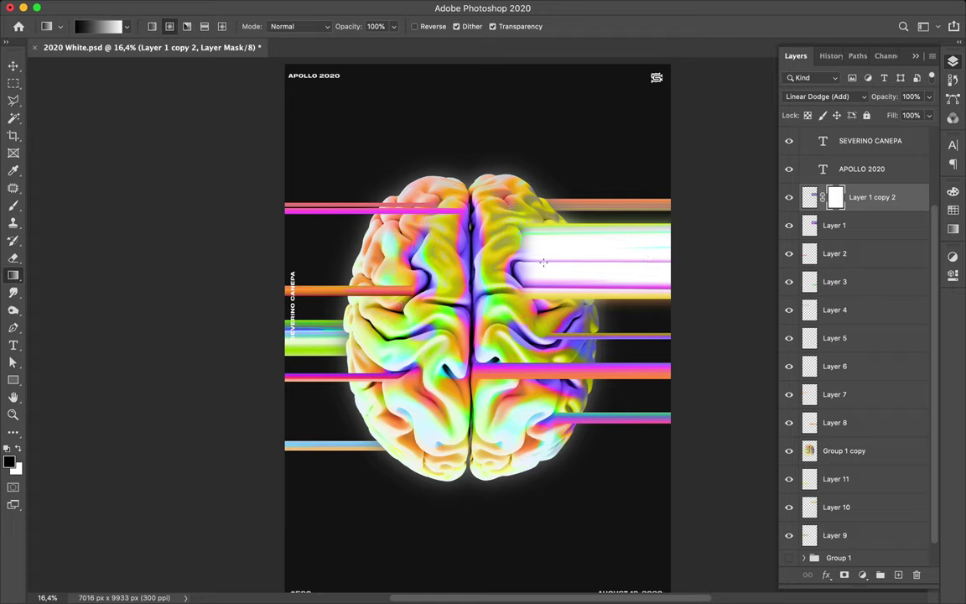
pyautogui.moveTo(515, 257); pyautogui.dragTo(680, 260)
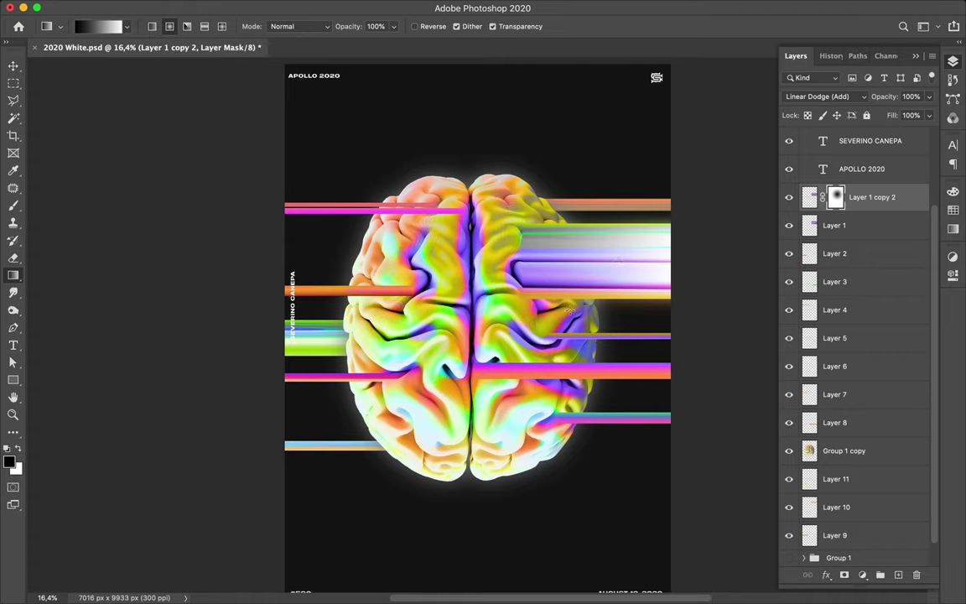
# Step: Select Layer 2, duplicate it, and apply a Gaussian Blur to Layer 2 copy
pyautogui.press('v')
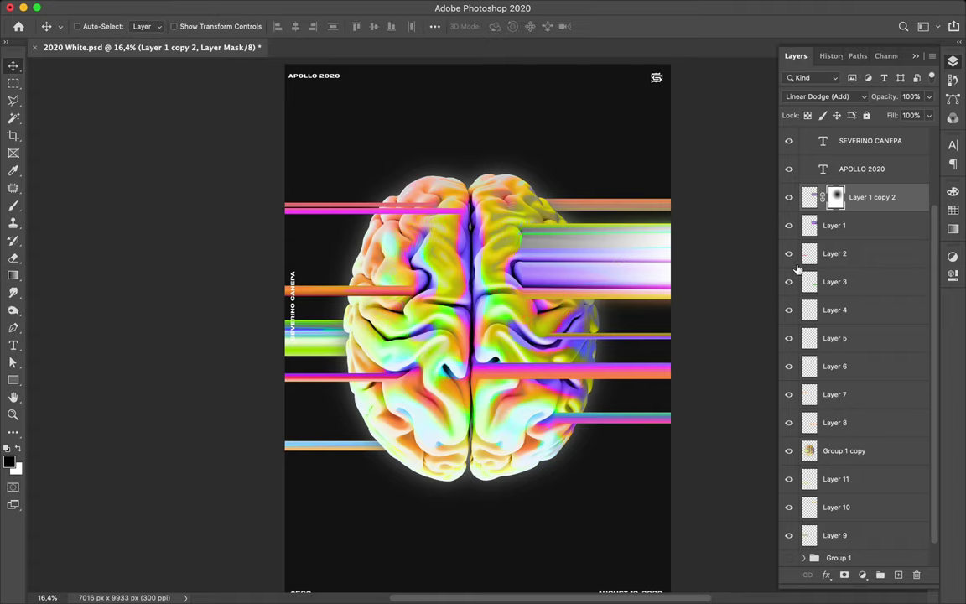
pyautogui.click(862, 255)
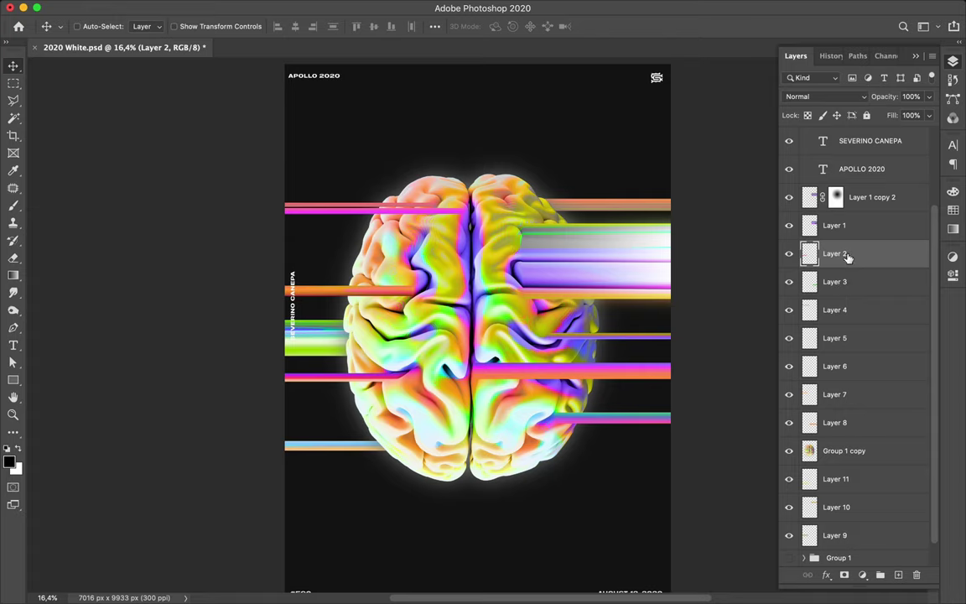
pyautogui.moveTo(848, 272); pyautogui.dragTo(850, 274)
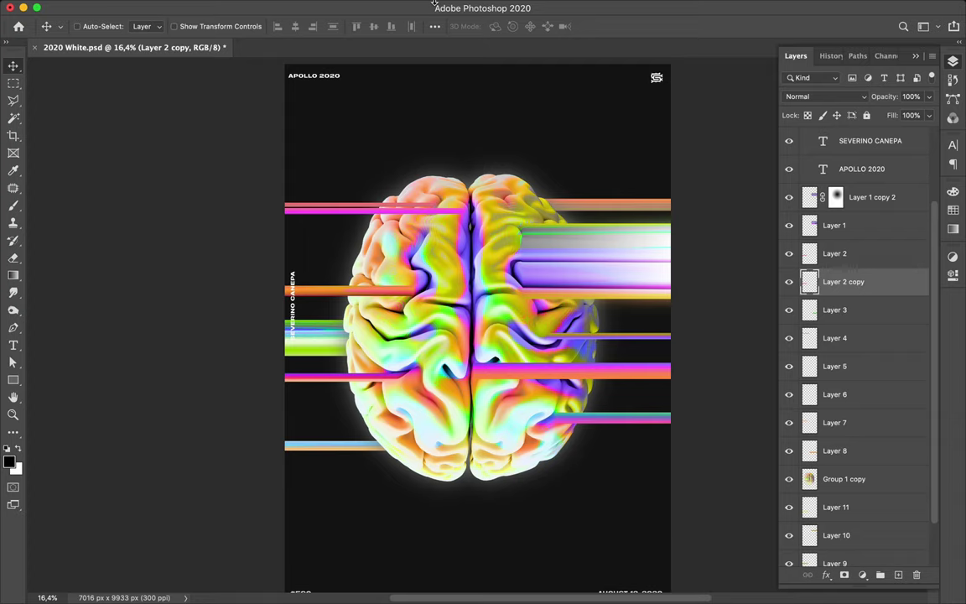
pyautogui.moveTo(319, 5)
pyautogui.click(319, 7)
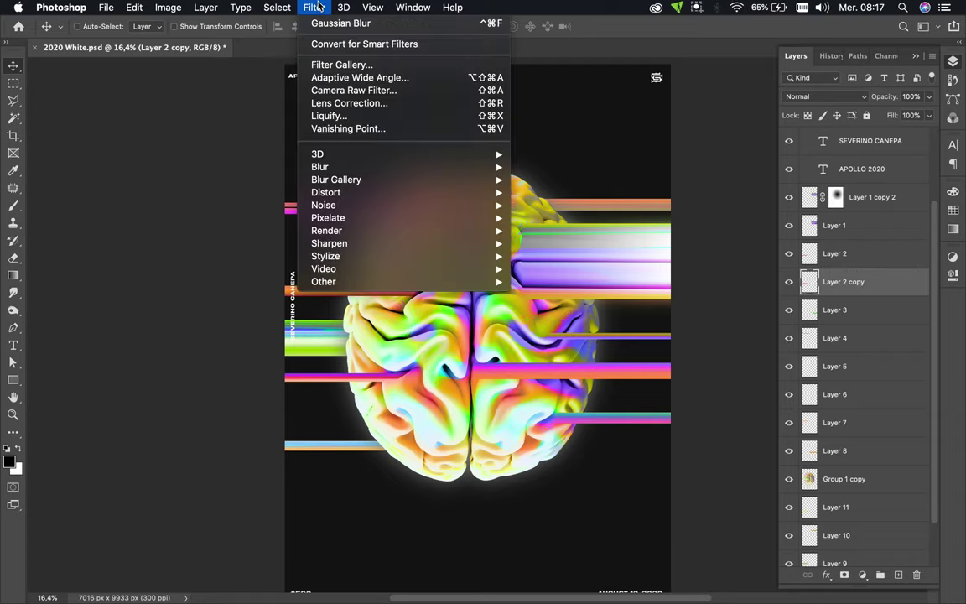
pyautogui.click(331, 29)
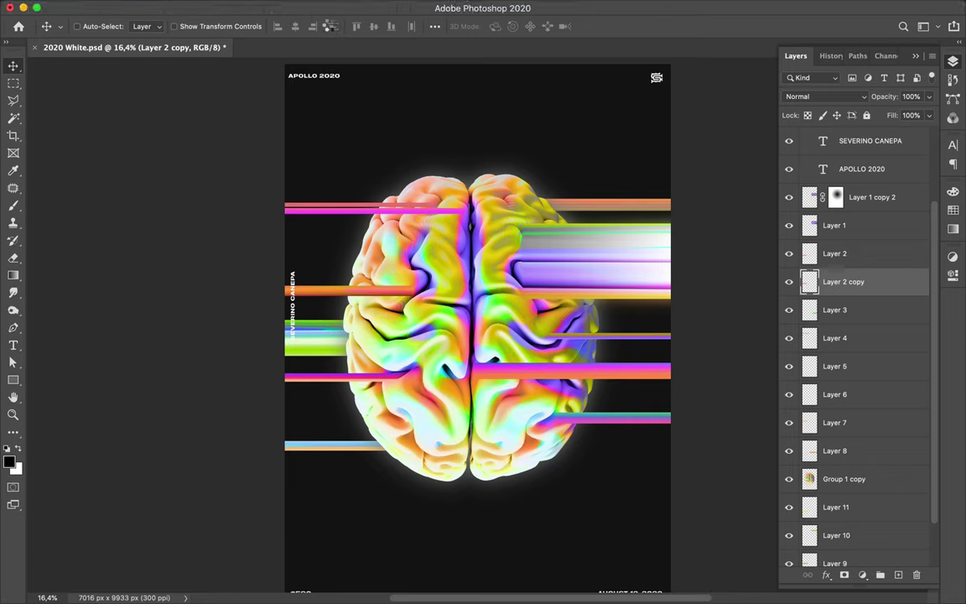
pyautogui.press('ctrl+super+f')
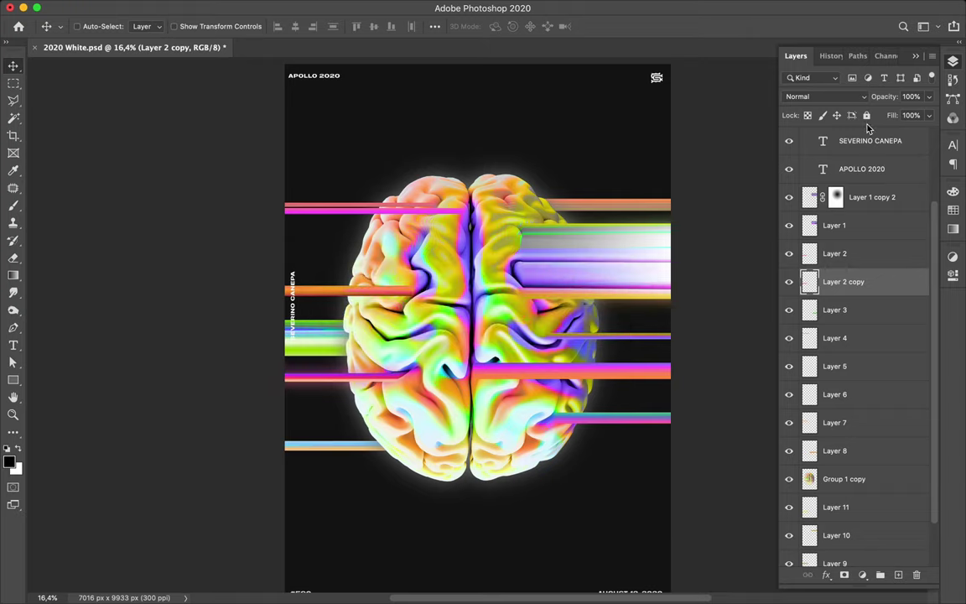
pyautogui.click(839, 99)
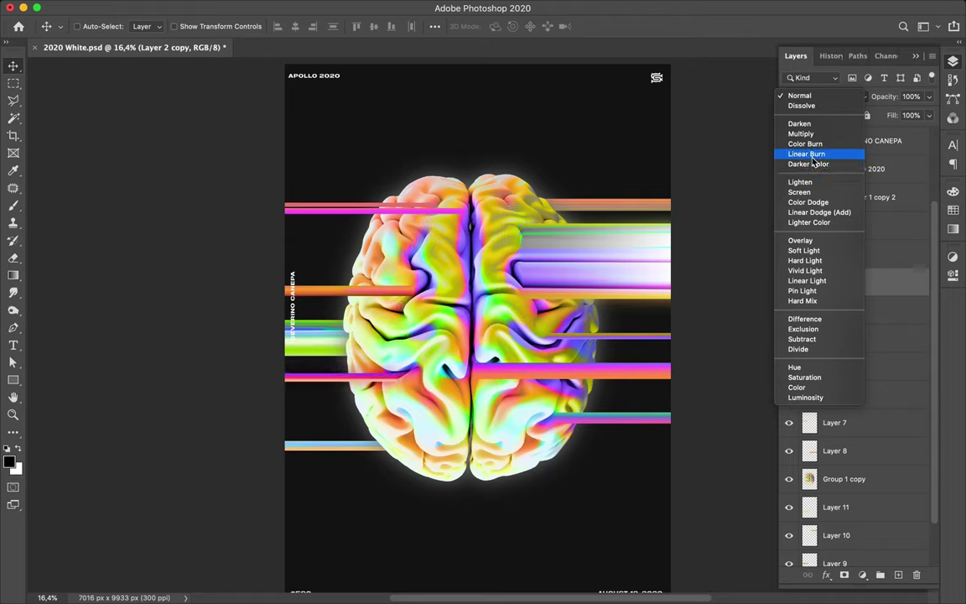
# Step: Move Layer 2 copy above Layer 2, set it to Linear Dodge (Add), and add a white mask
pyautogui.press('Escape')
pyautogui.moveTo(852, 276)
pyautogui.mouseDown()
pyautogui.moveTo(831, 252)
pyautogui.moveTo(844, 247)
pyautogui.mouseUp()
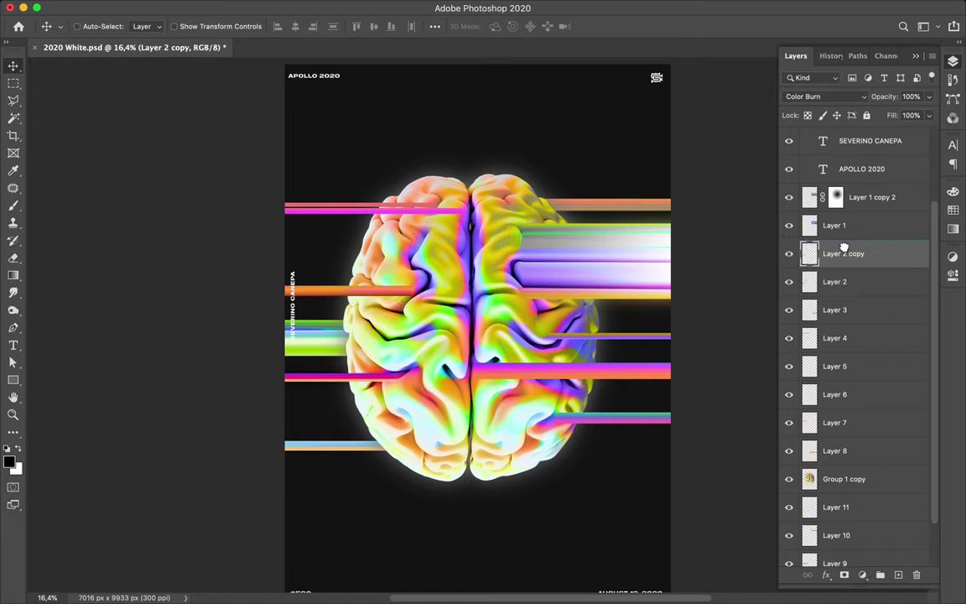
pyautogui.click(853, 99)
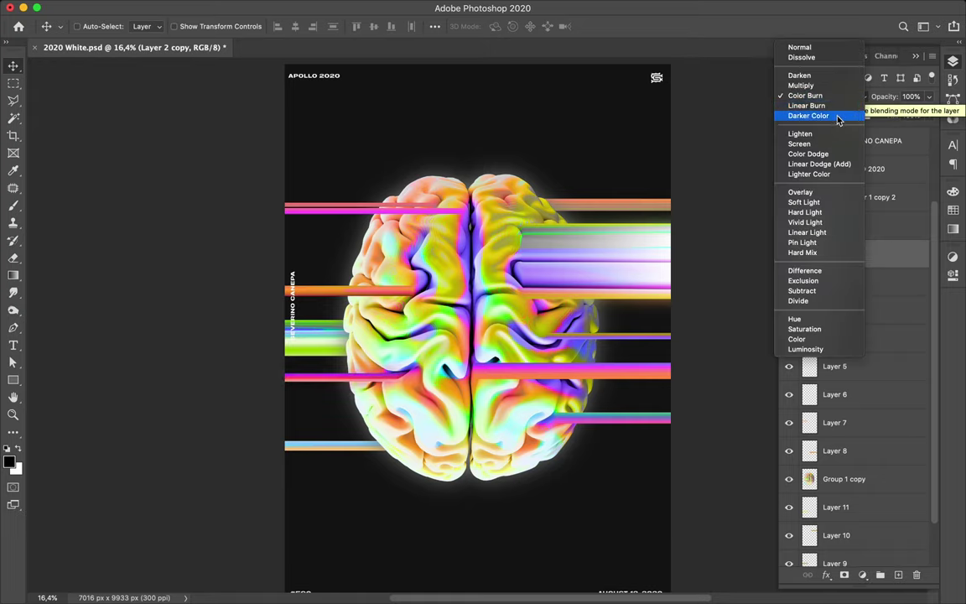
pyautogui.click(839, 117)
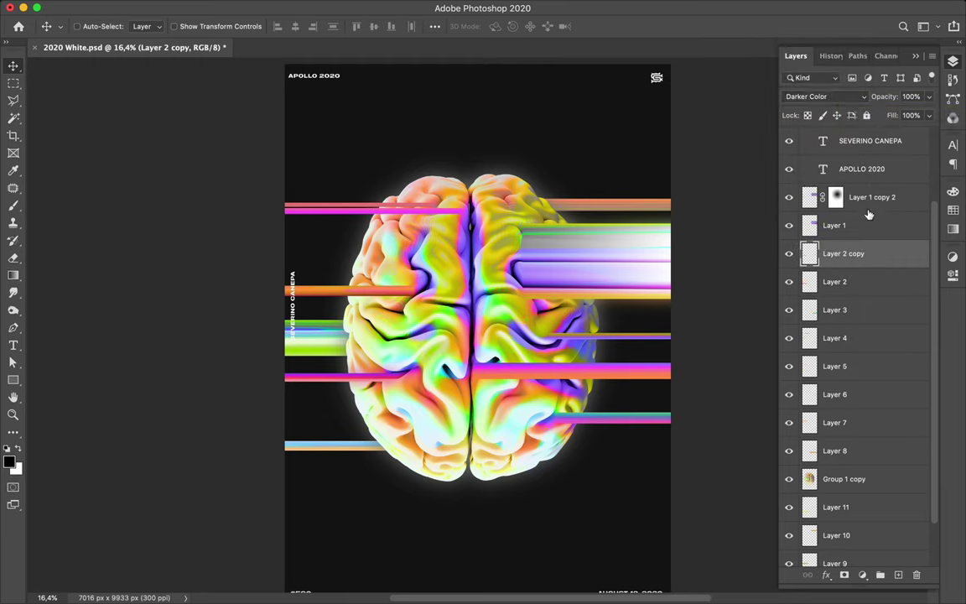
pyautogui.click(896, 201)
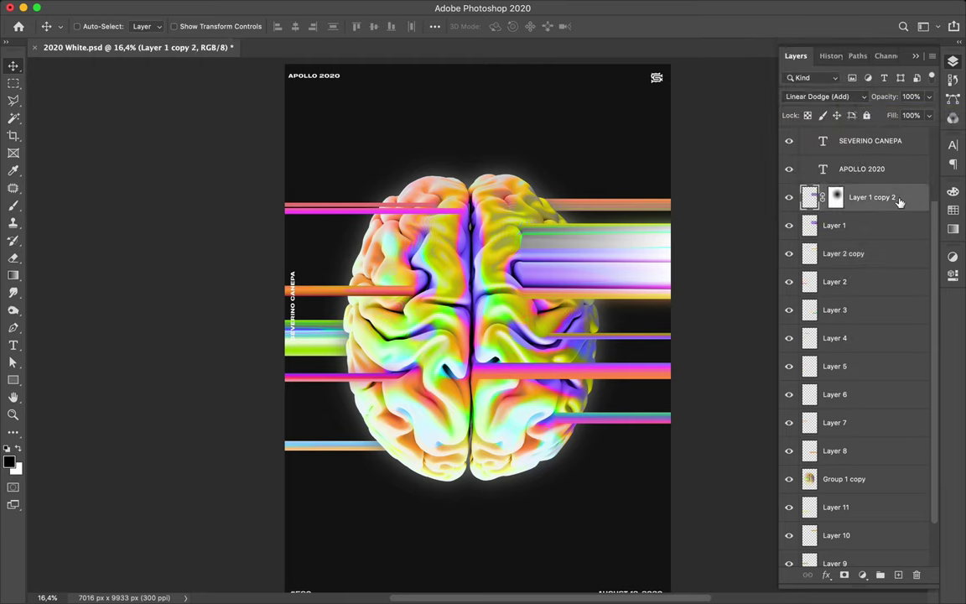
pyautogui.click(878, 257)
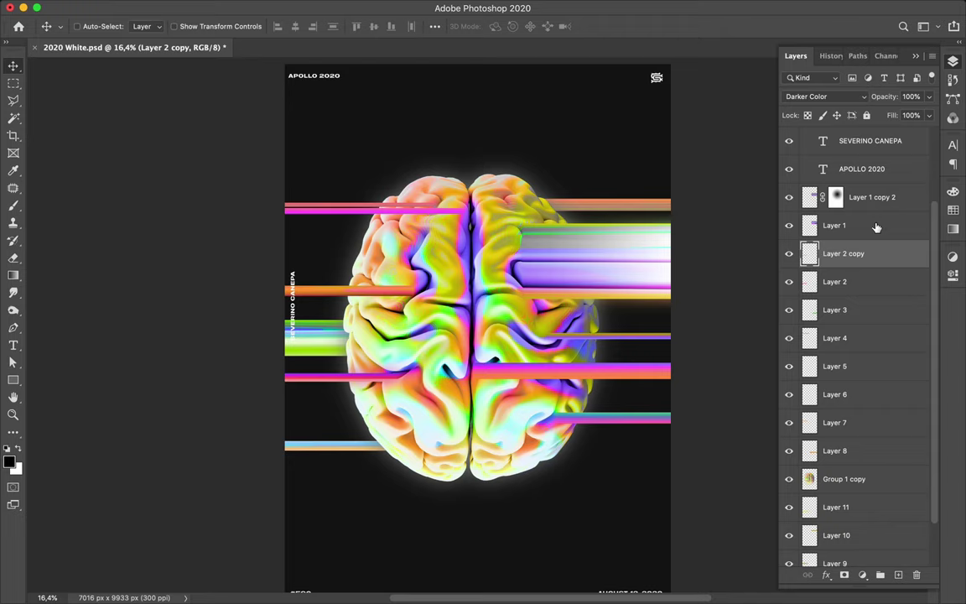
pyautogui.click(826, 96)
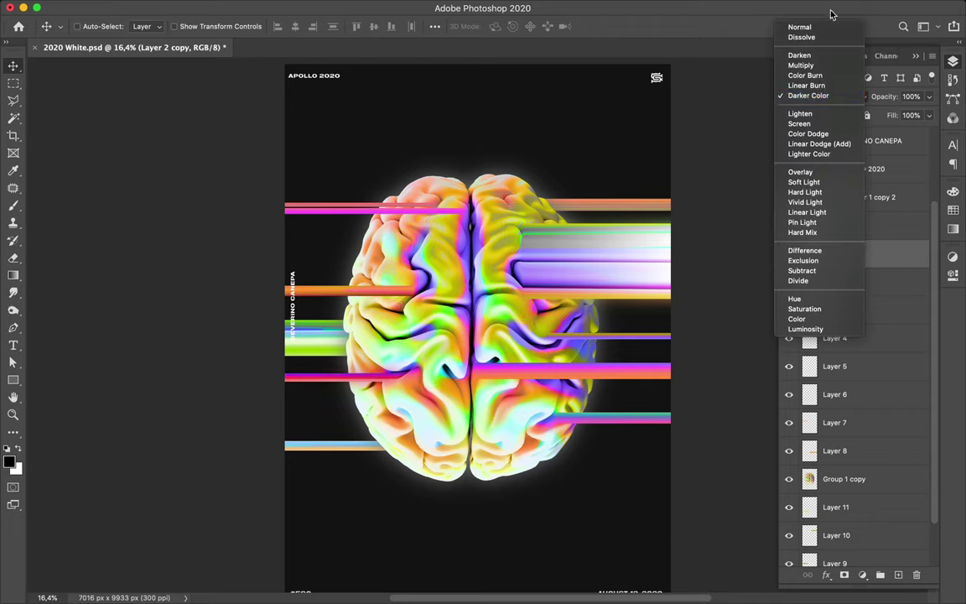
pyautogui.click(830, 146)
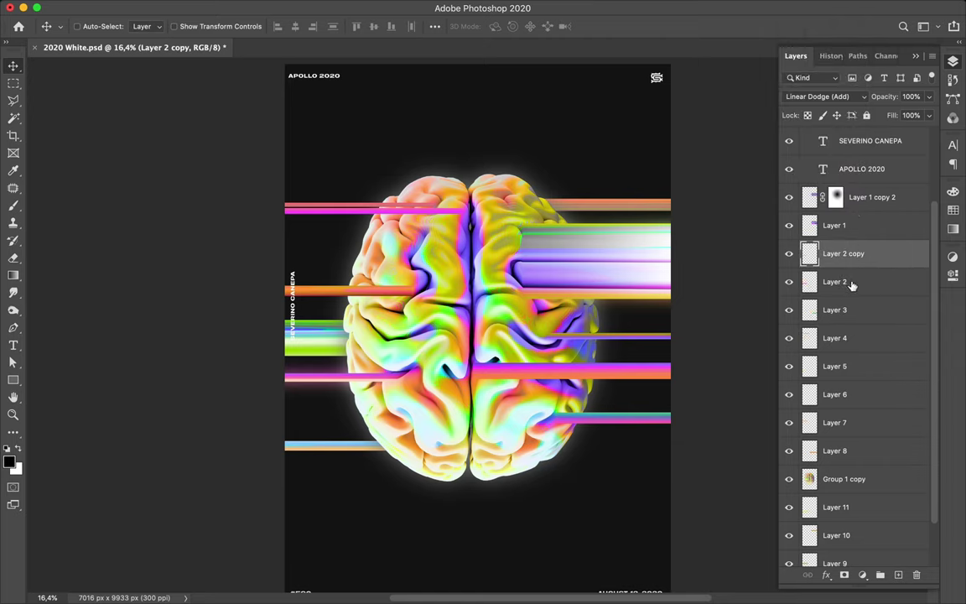
pyautogui.click(846, 575)
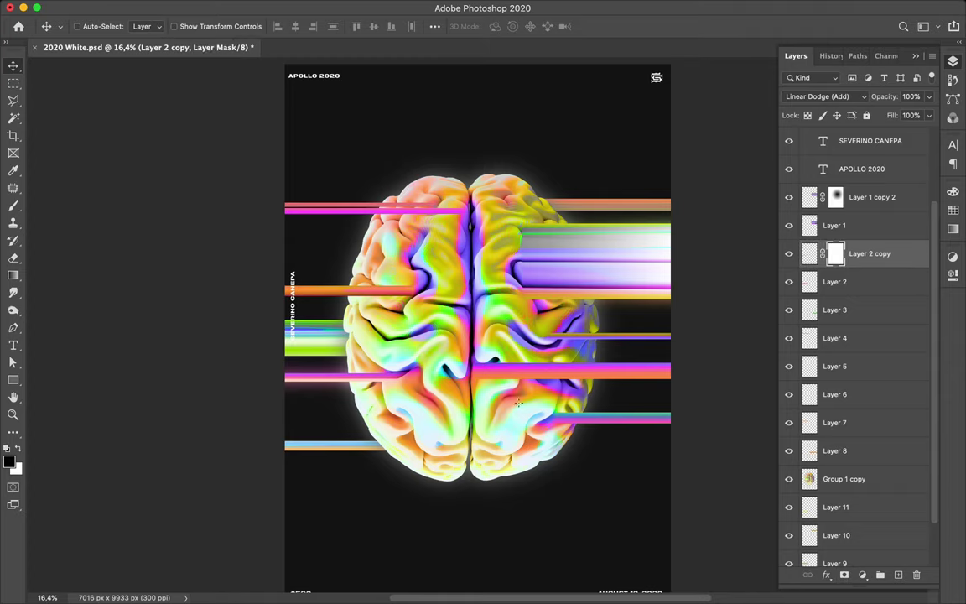
# Step: Draw gradients in Layer 2 copy's mask from brain centre to left edge and over the purple stripe, then select Layer 8
pyautogui.press('g')
pyautogui.moveTo(283, 376); pyautogui.dragTo(400, 384)
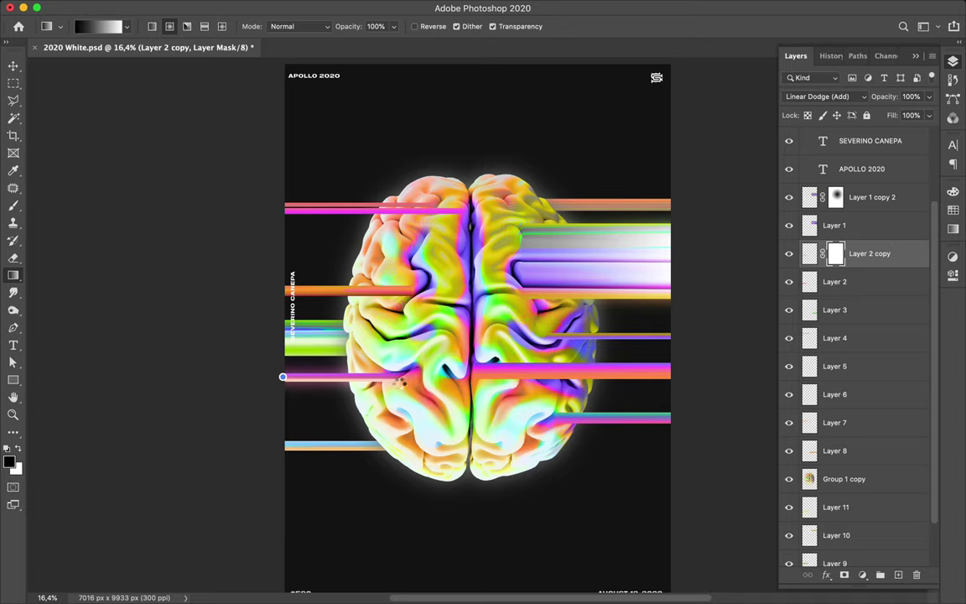
pyautogui.moveTo(399, 384); pyautogui.dragTo(417, 387)
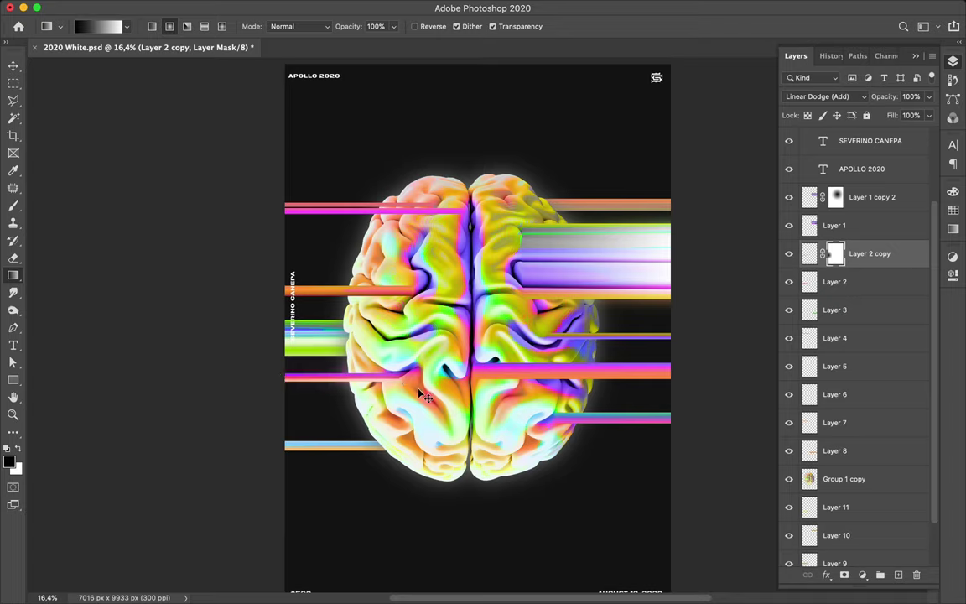
pyautogui.moveTo(399, 378); pyautogui.dragTo(283, 377)
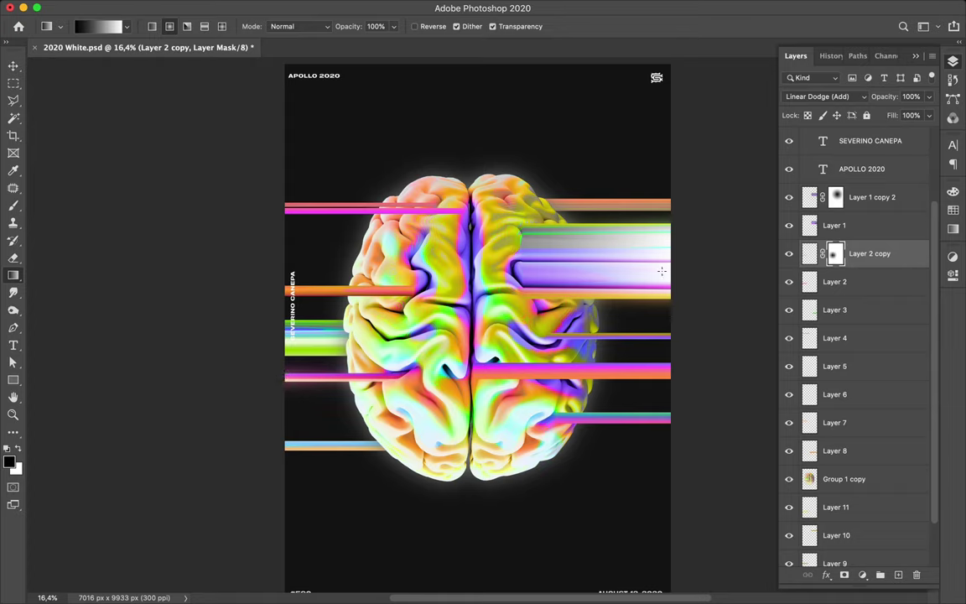
pyautogui.moveTo(554, 266); pyautogui.dragTo(519, 266)
pyautogui.press('v')
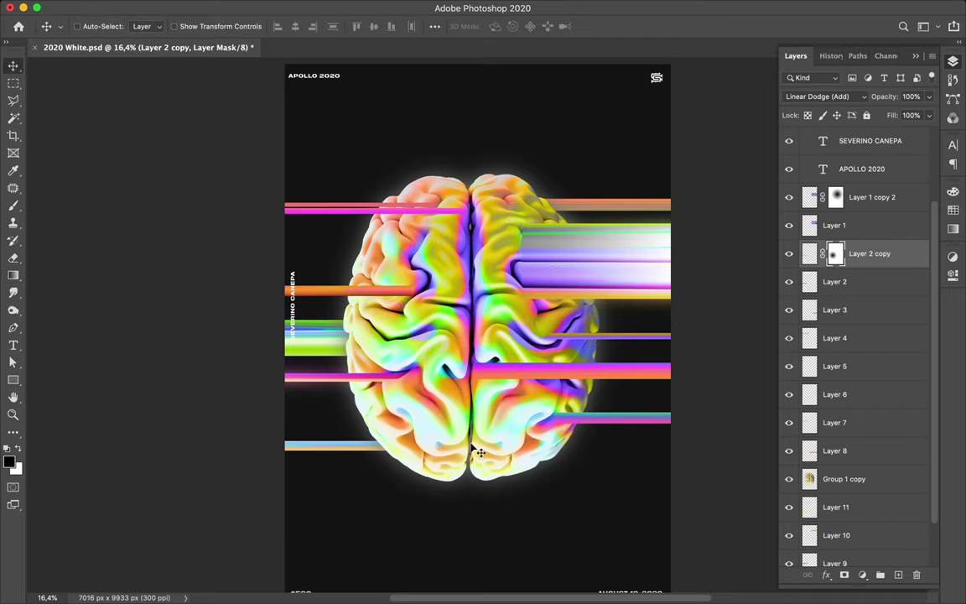
pyautogui.keyDown('super'); pyautogui.click(630, 380); pyautogui.keyUp('super')
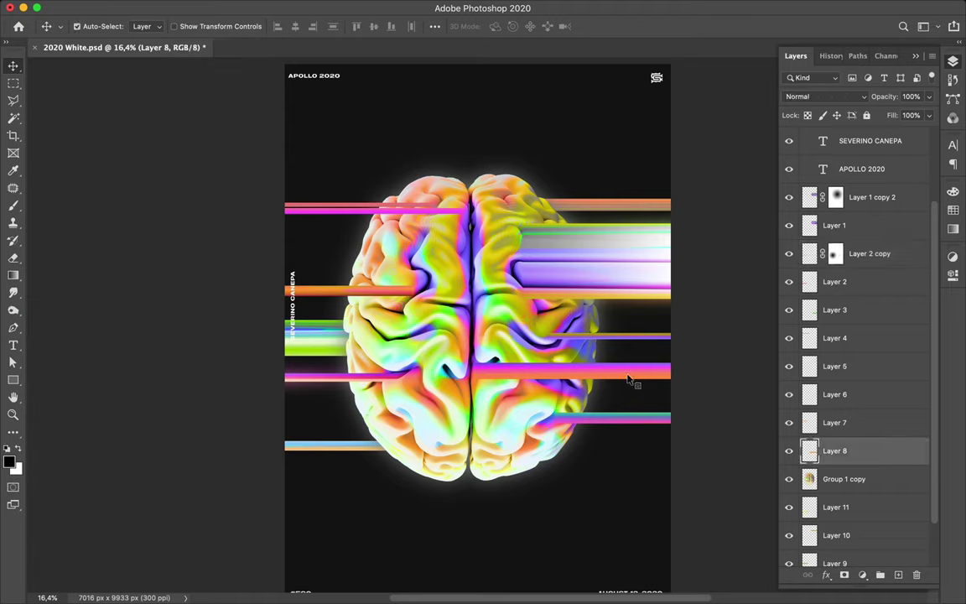
# Step: Duplicate Layer 8 and apply a Gaussian Blur to Layer 8 copy
pyautogui.moveTo(872, 459); pyautogui.dragTo(873, 445)
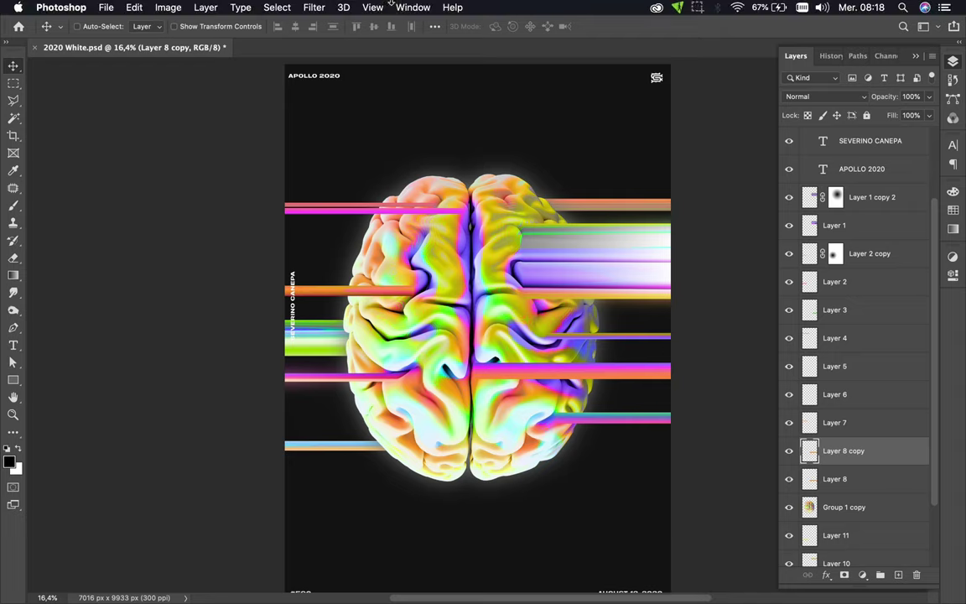
pyautogui.click(317, 8)
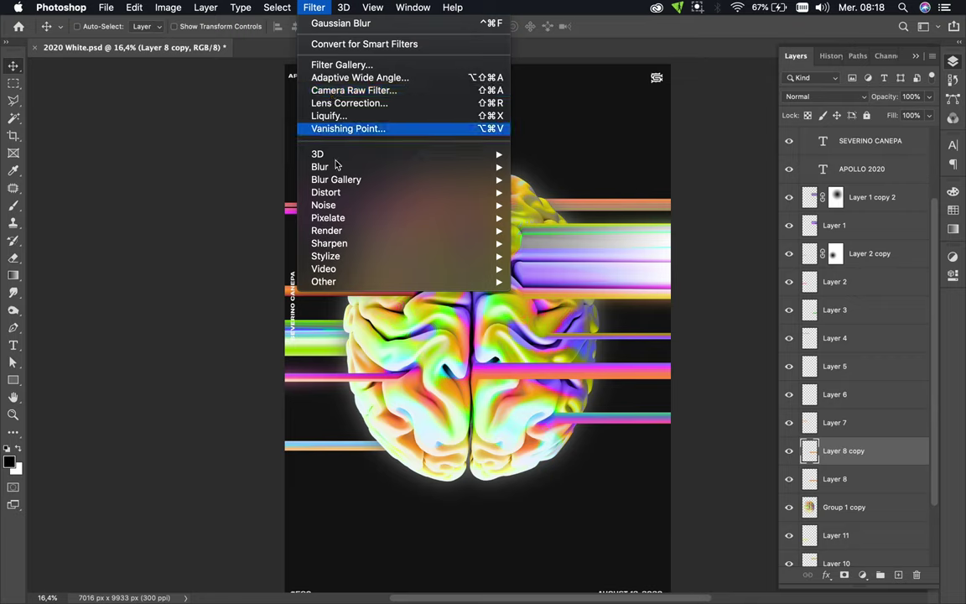
pyautogui.click(348, 25)
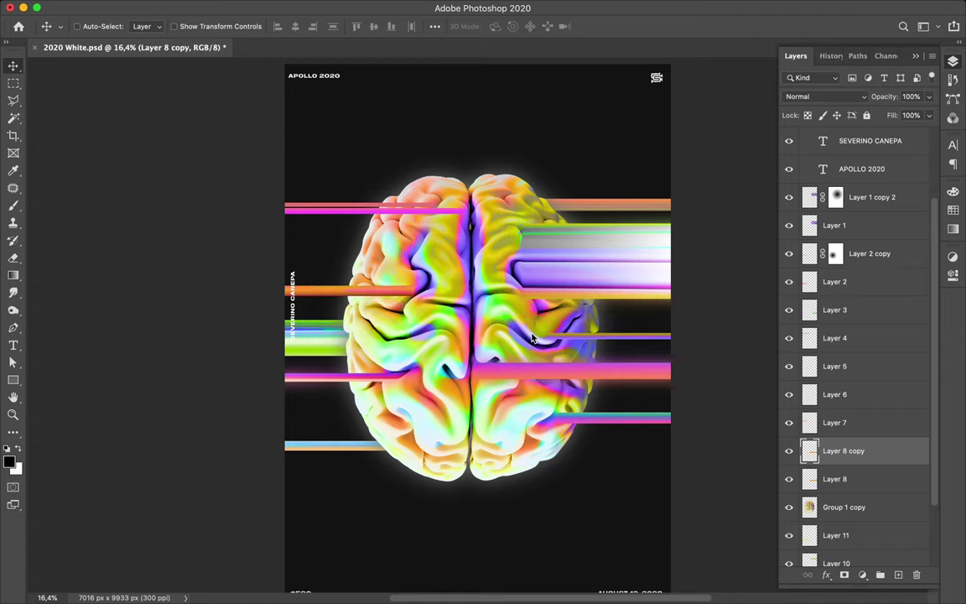
# Step: Set Layer 8 copy to Linear Dodge (Add), add a mask, and fade it rightward from the brain centre
pyautogui.click(832, 97)
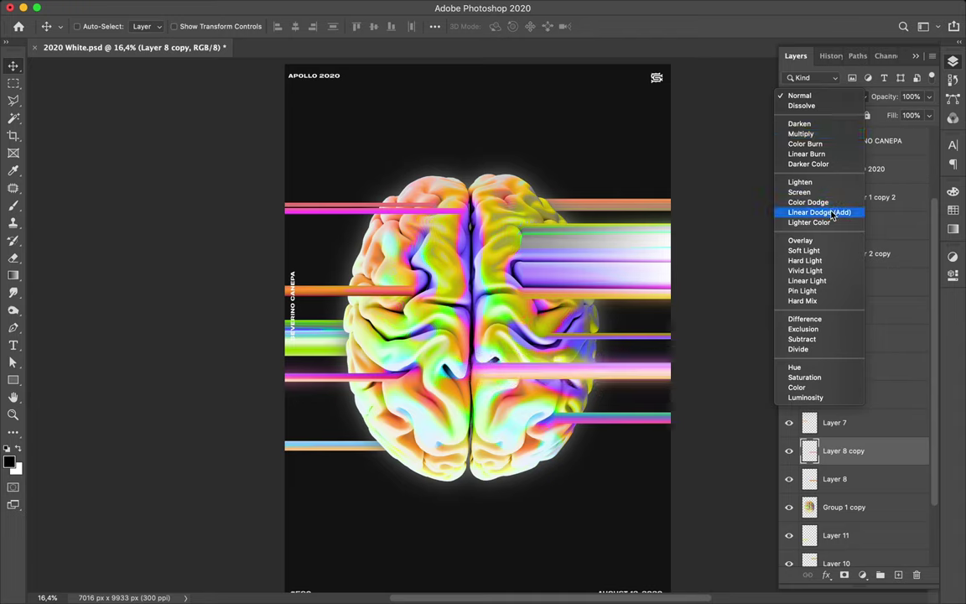
pyautogui.click(834, 215)
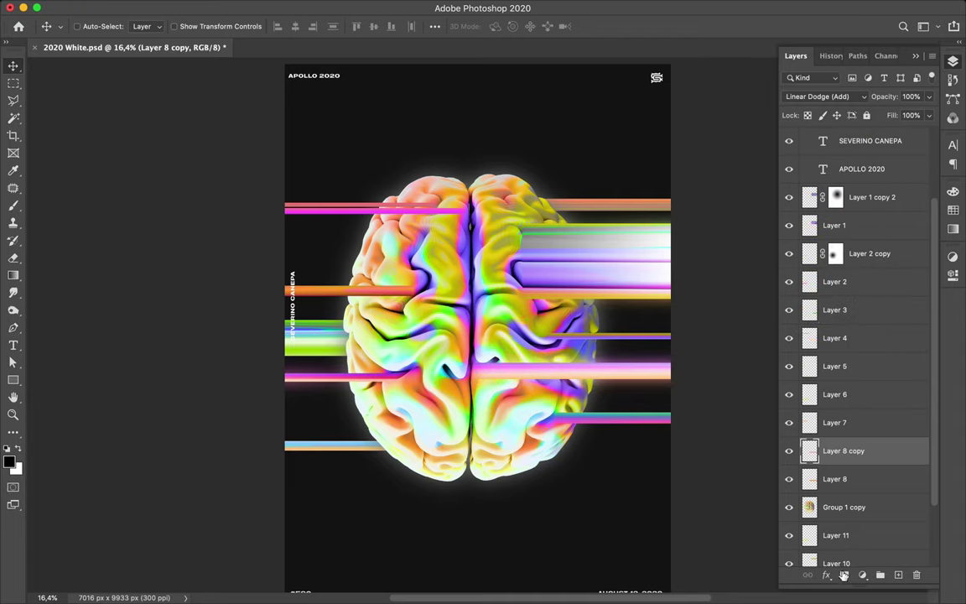
pyautogui.click(845, 575)
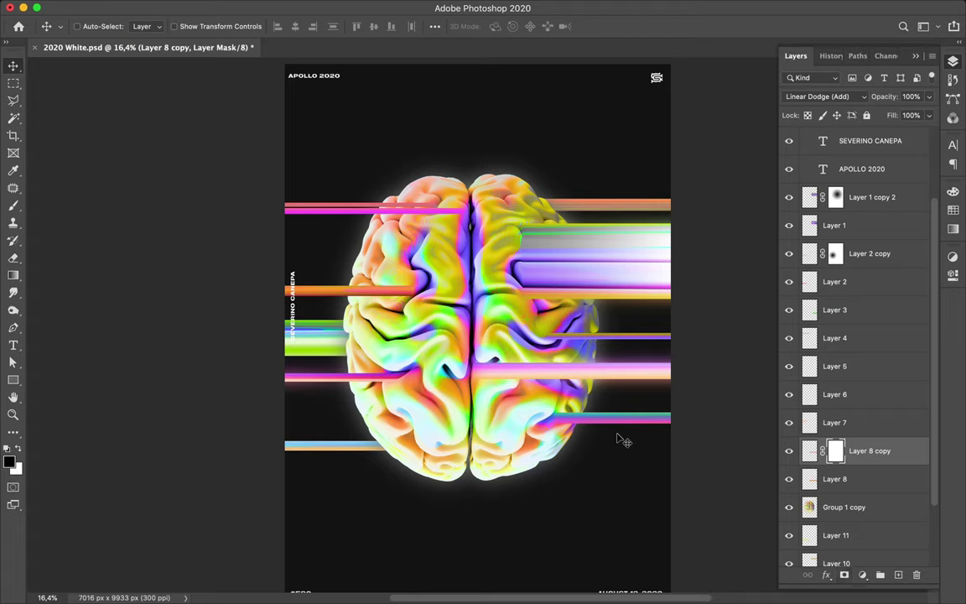
pyautogui.press('g')
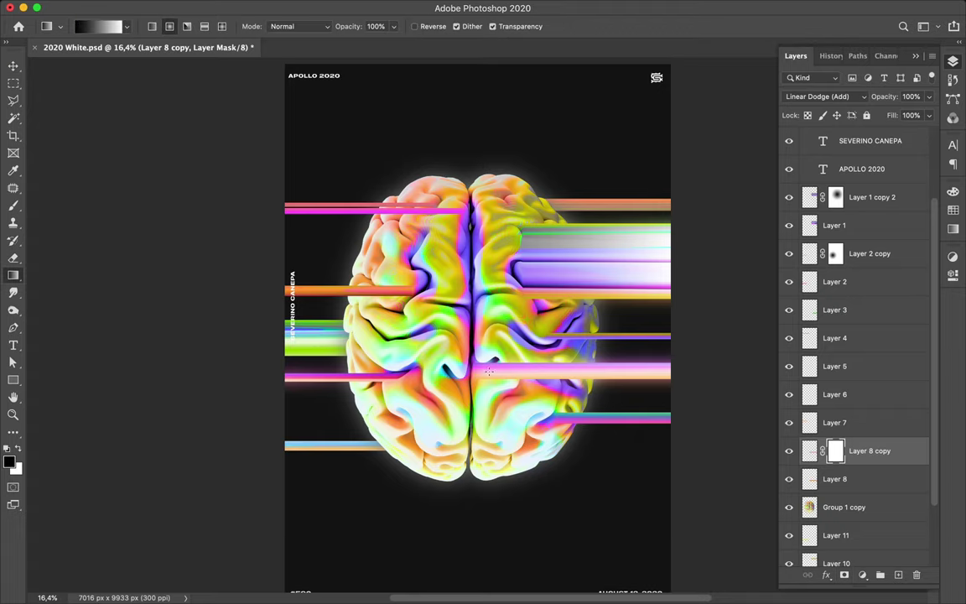
pyautogui.moveTo(473, 371); pyautogui.dragTo(673, 377)
pyautogui.moveTo(672, 377); pyautogui.dragTo(672, 377)
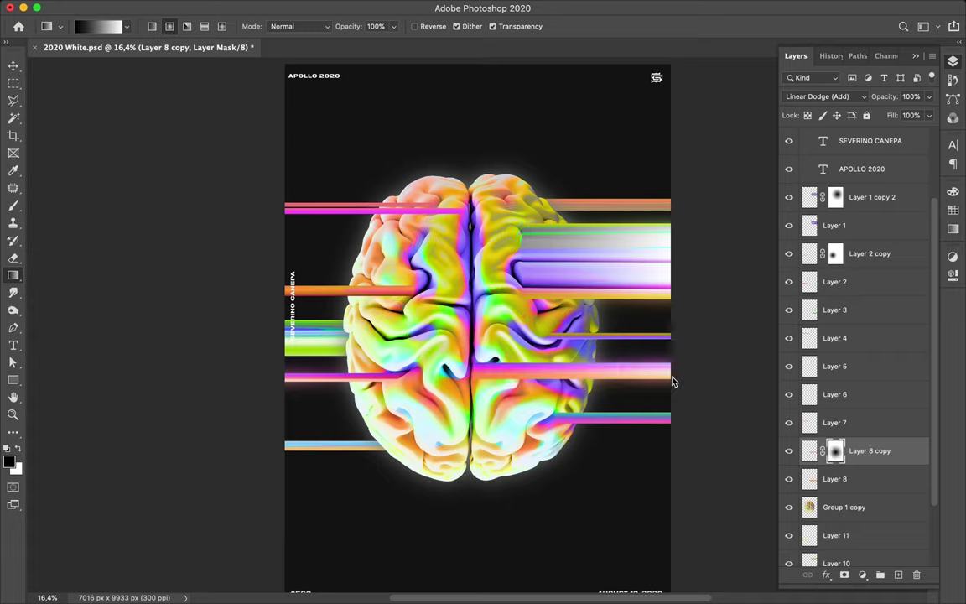
# Step: Select Layer 4 on the canvas and duplicate it
pyautogui.press('v')
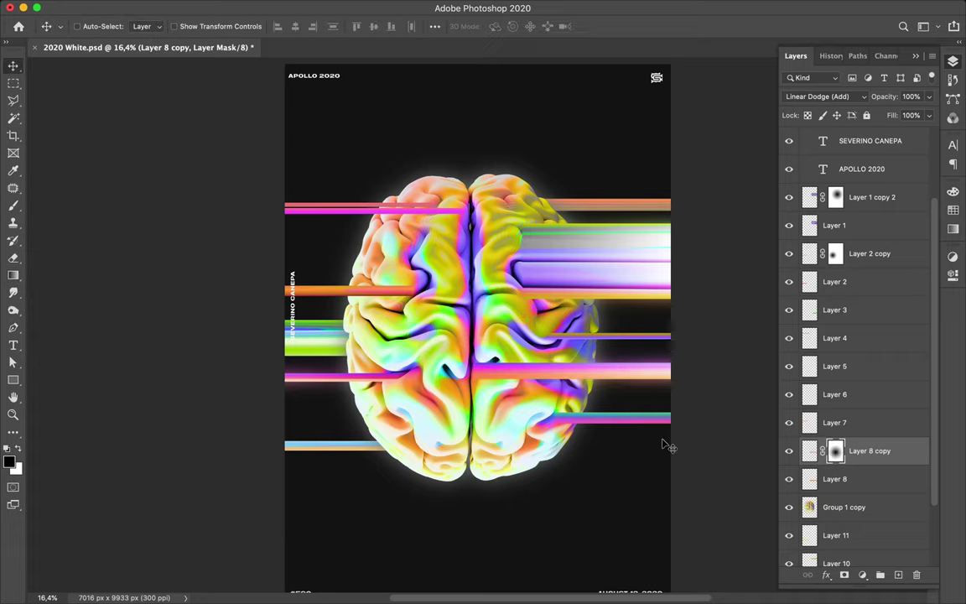
pyautogui.press('super')
pyautogui.keyDown('super'); pyautogui.click(331, 216); pyautogui.keyUp('super')
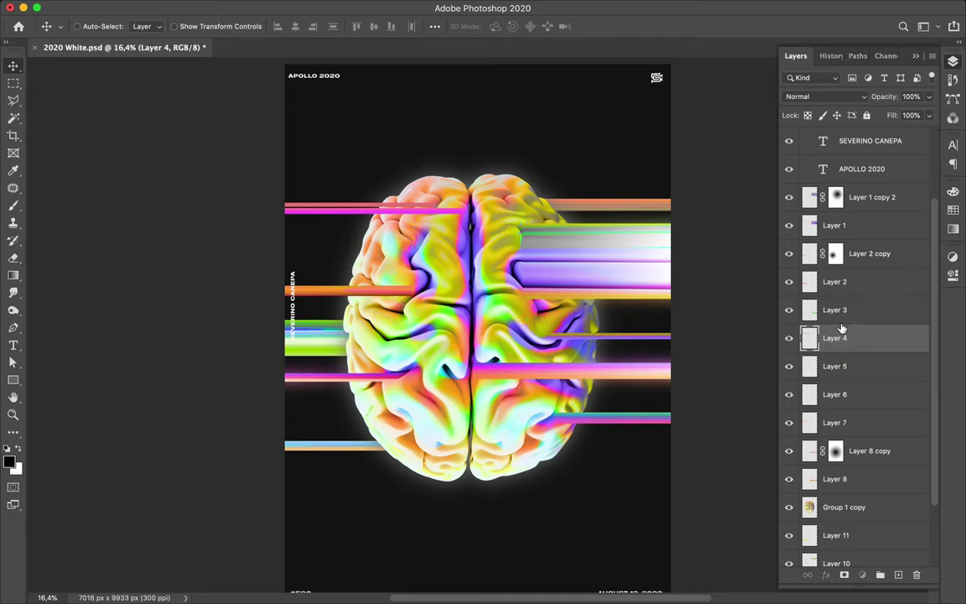
pyautogui.moveTo(841, 329); pyautogui.dragTo(838, 331)
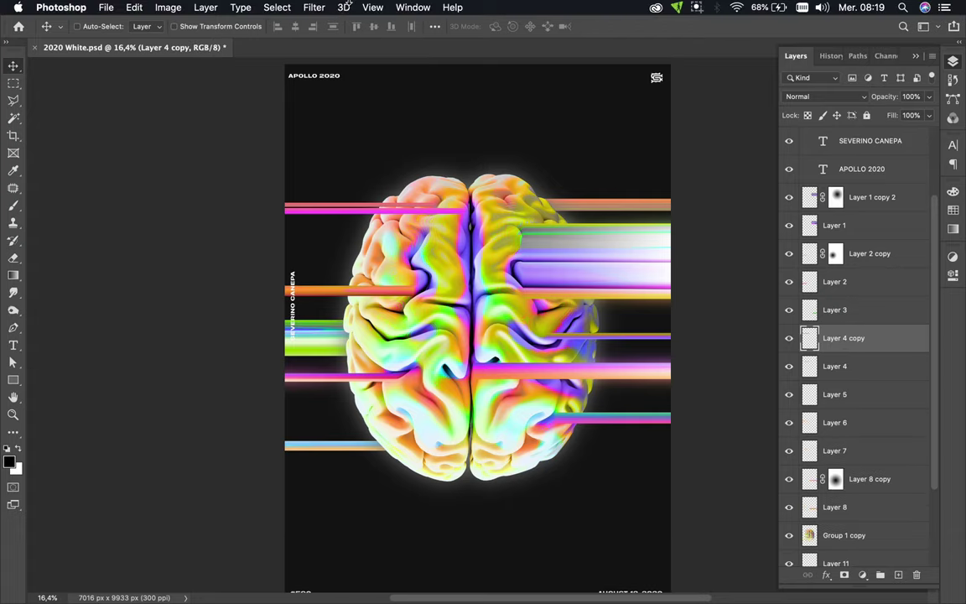
# Step: Apply a Gaussian Blur to Layer 4 copy and clear the Layers panel filter
pyautogui.click(314, 6)
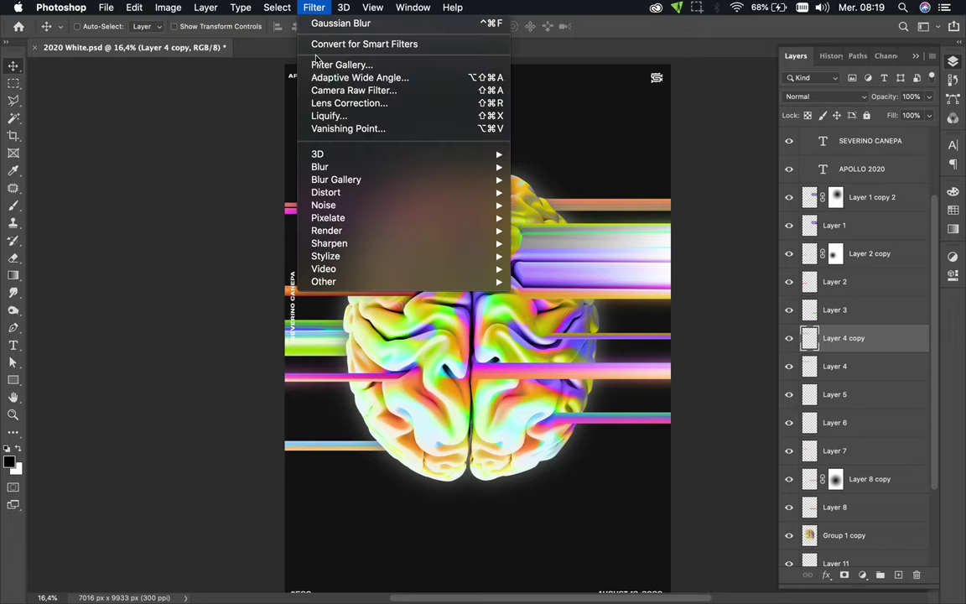
pyautogui.click(356, 23)
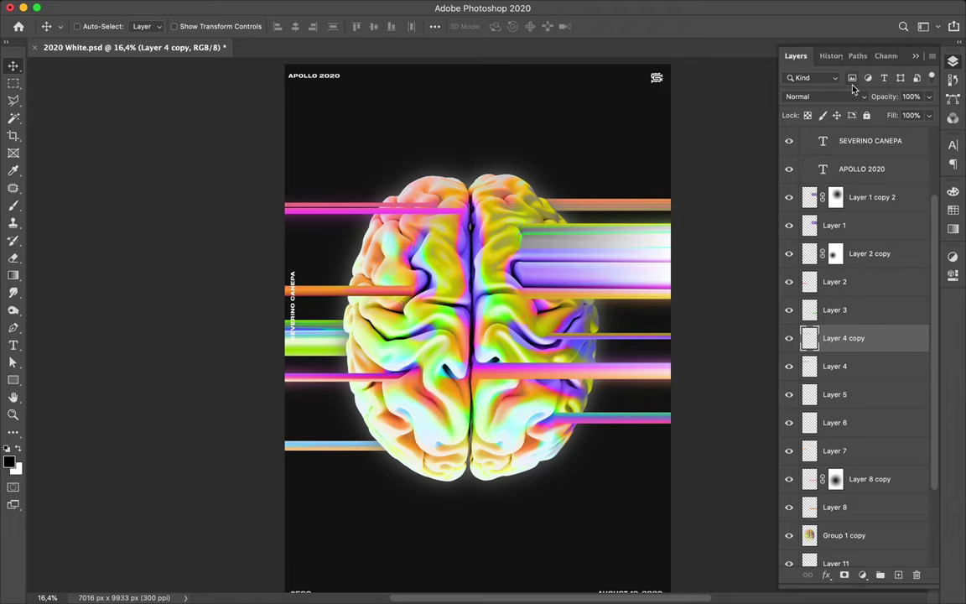
pyautogui.scroll(-5, 854, 88)
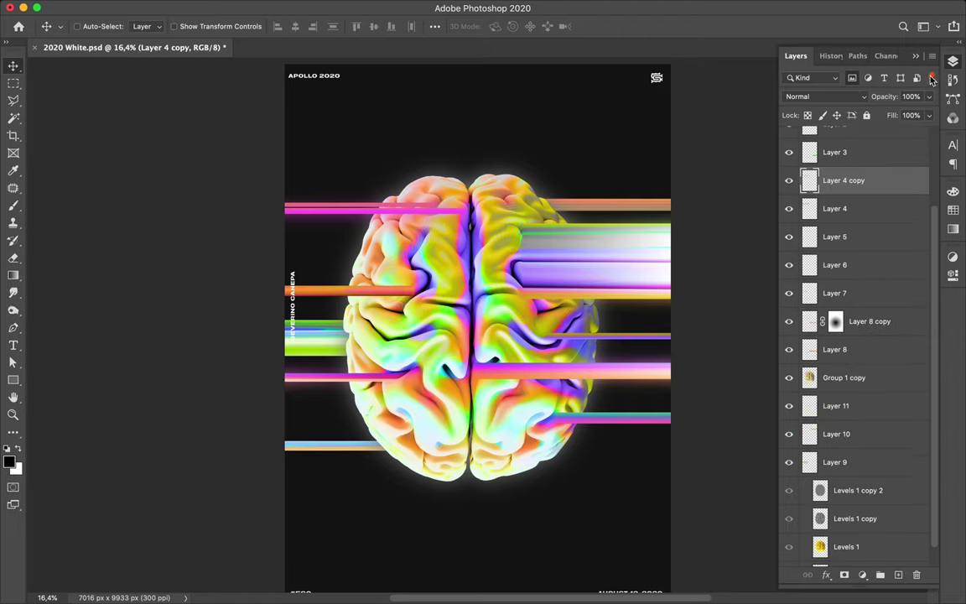
pyautogui.click(932, 78)
# Step: Set Layer 4 copy to Linear Dodge (Add) and give it a layer mask
pyautogui.click(857, 100)
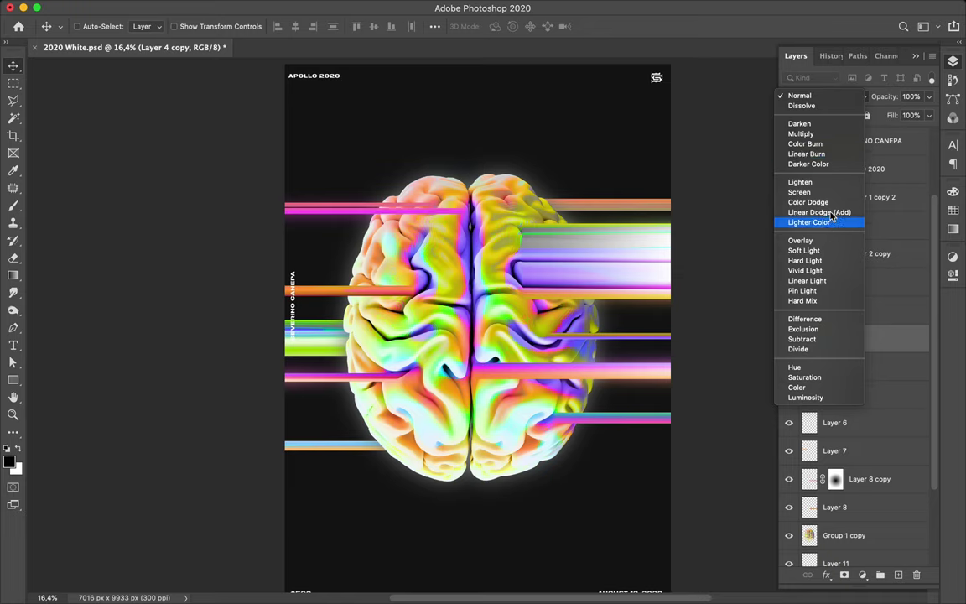
pyautogui.press('Escape')
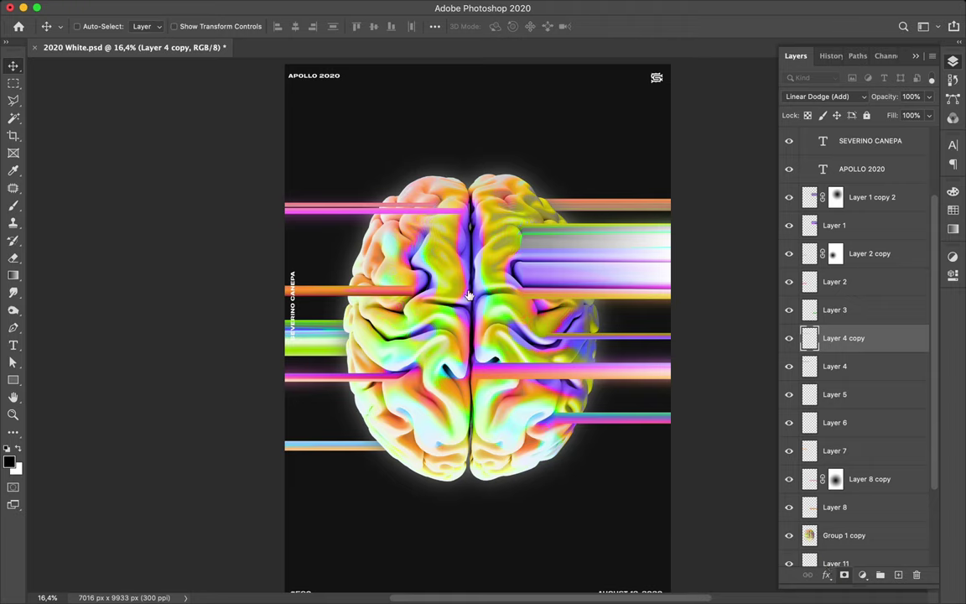
pyautogui.click(843, 576)
# Step: Fade the mask with a gradient from the brain centre to the left edge, then select Group 1 copy
pyautogui.press('g')
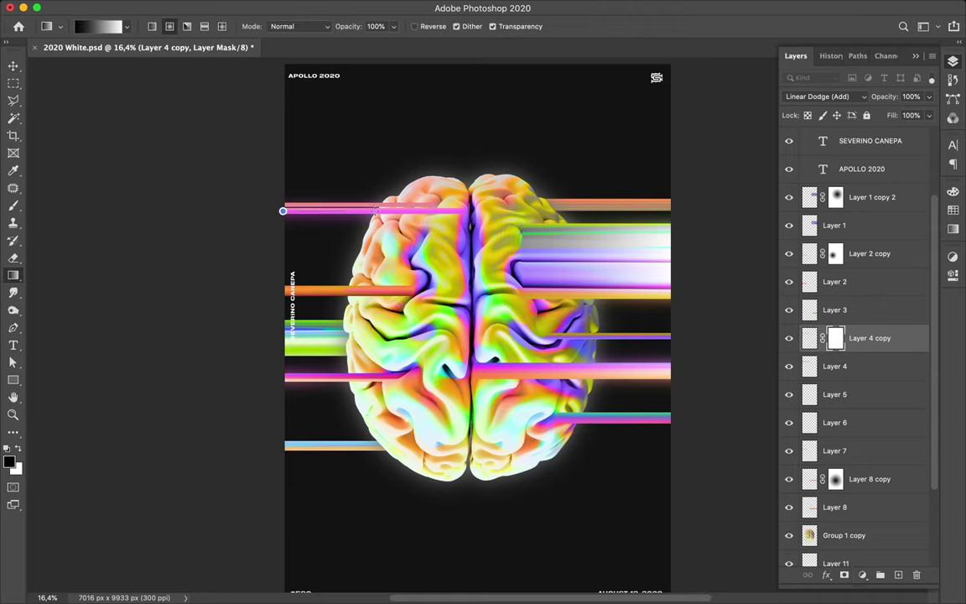
pyautogui.moveTo(465, 212); pyautogui.dragTo(465, 212)
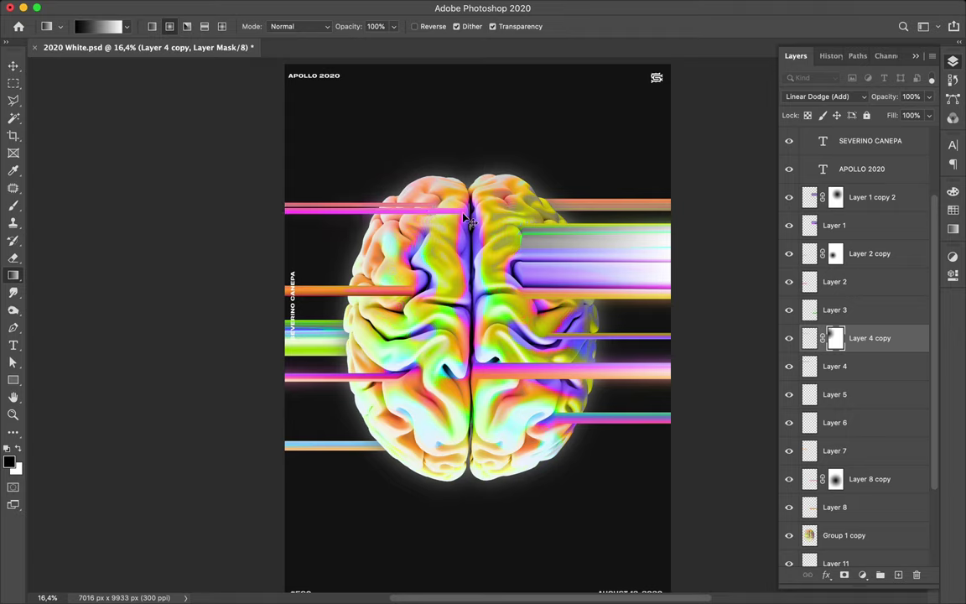
pyautogui.hotkey('ctrl', 'z')
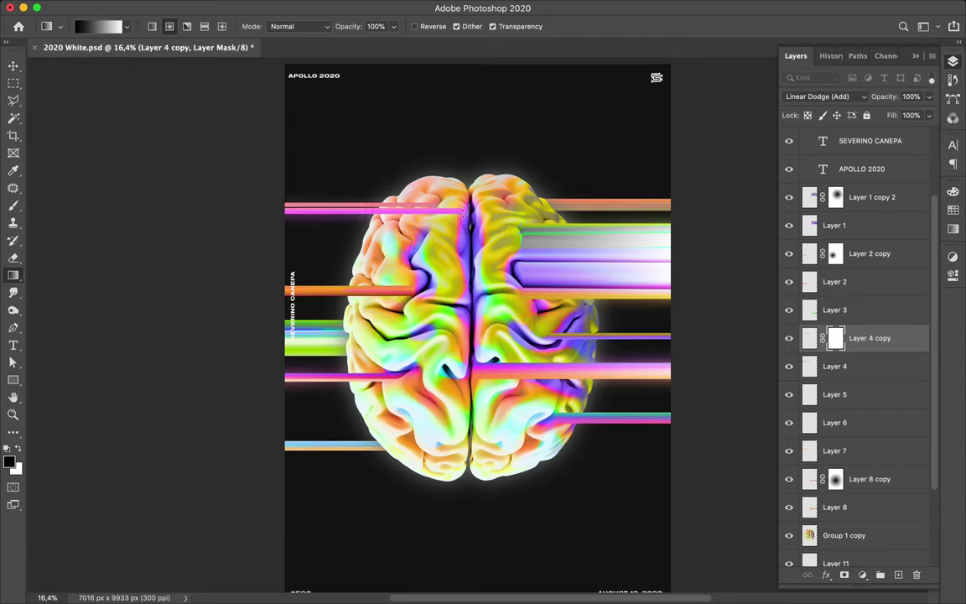
pyautogui.moveTo(434, 211); pyautogui.dragTo(285, 214)
pyautogui.moveTo(285, 214); pyautogui.dragTo(281, 215)
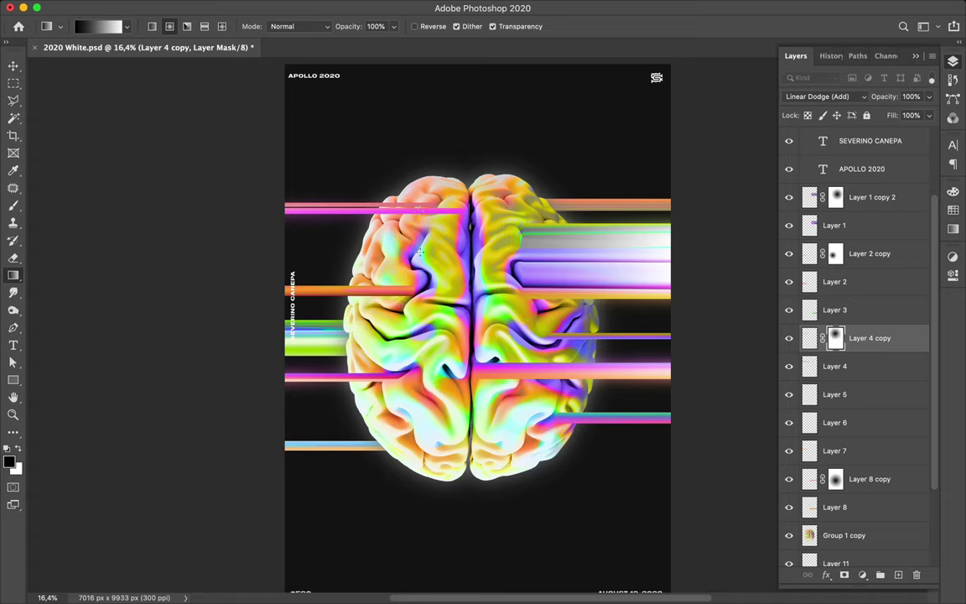
pyautogui.press('v')
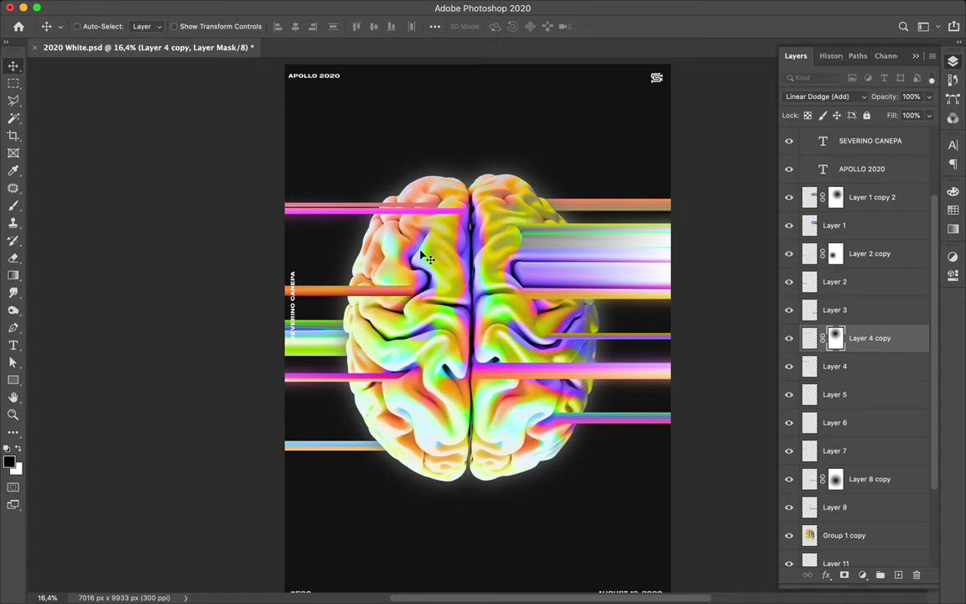
pyautogui.keyDown('super'); pyautogui.click(458, 295); pyautogui.keyUp('super')
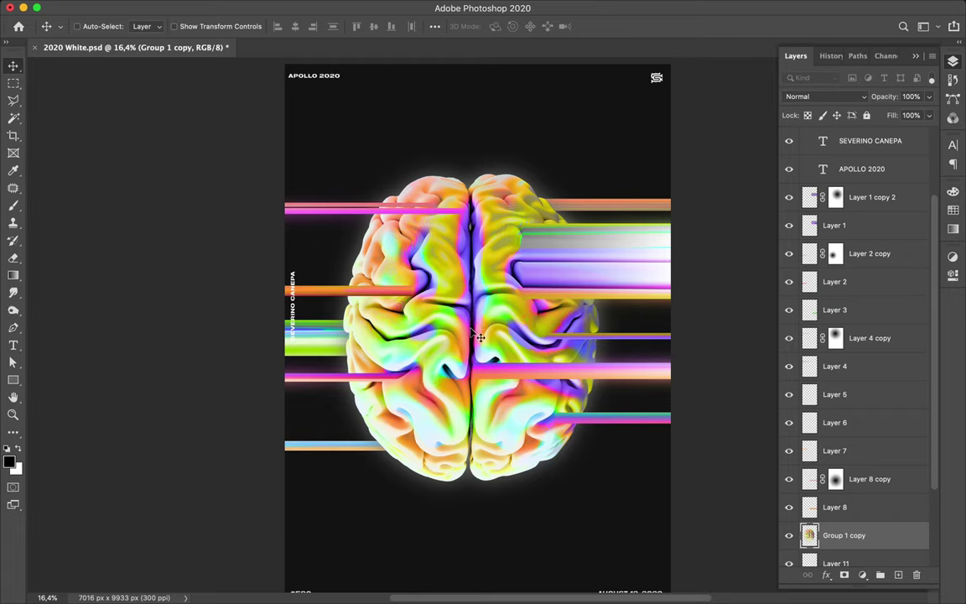
# Step: Copy a rectangular brain-centre patch to Layer 12 and move it up near the poster's top
pyautogui.press('m')
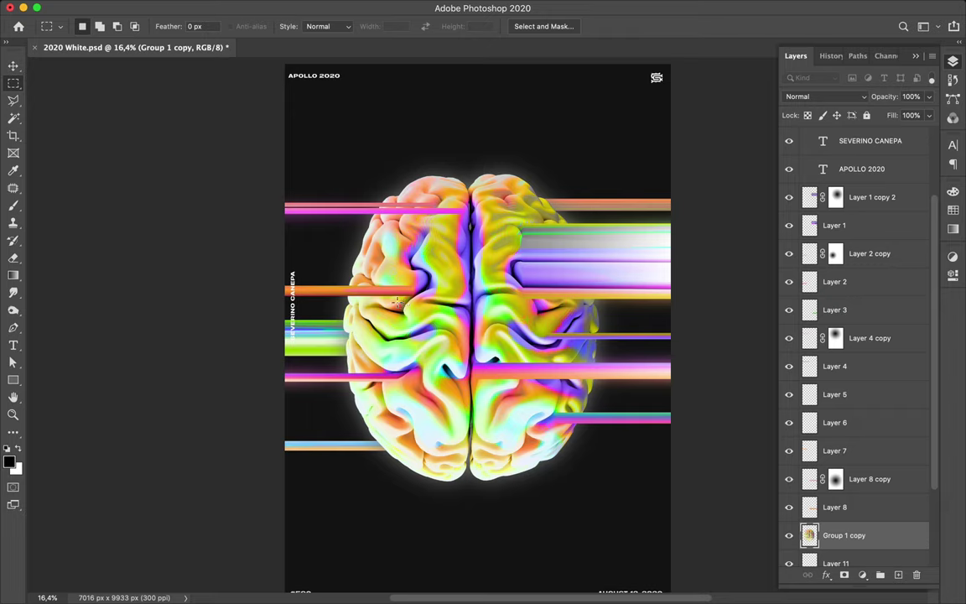
pyautogui.moveTo(394, 299); pyautogui.dragTo(446, 363)
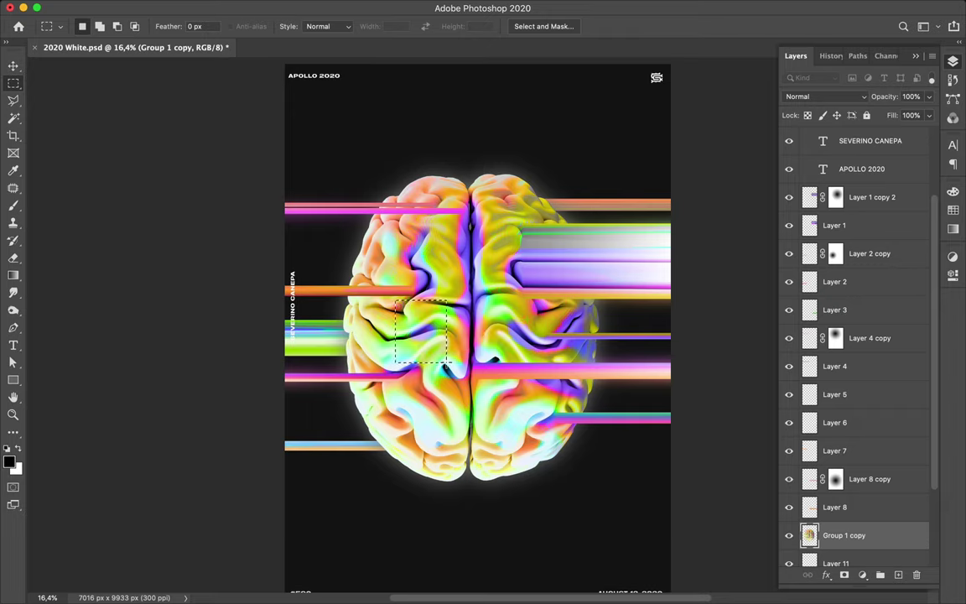
pyautogui.click(447, 367)
pyautogui.press('super+j')
pyautogui.press('v')
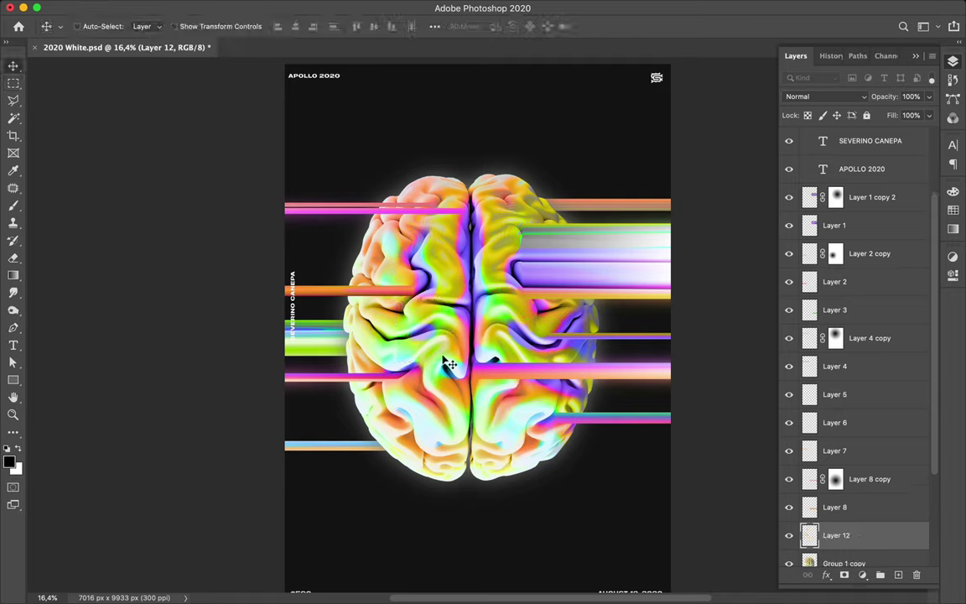
pyautogui.moveTo(442, 334); pyautogui.dragTo(416, 116)
pyautogui.moveTo(319, 4)
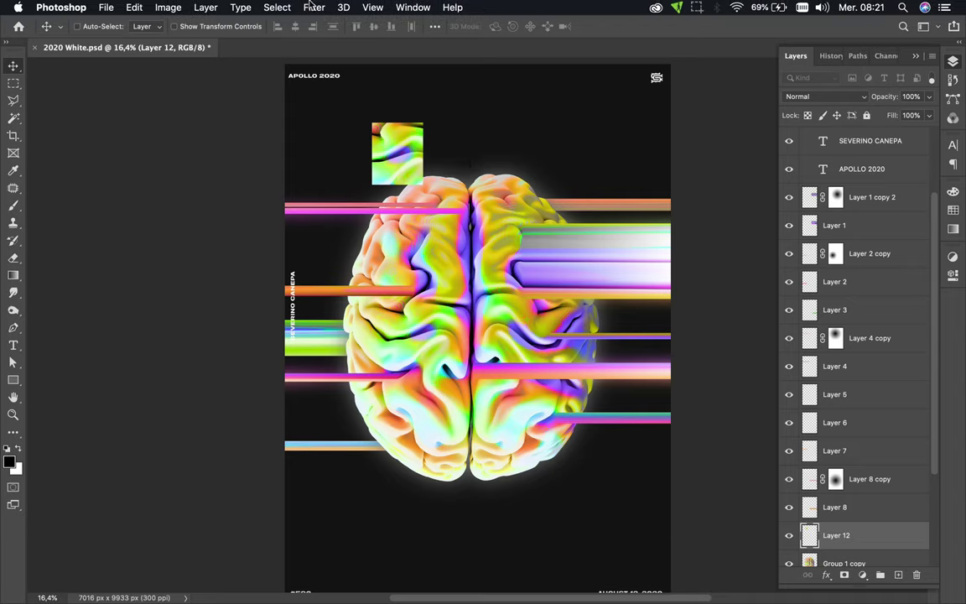
pyautogui.click(312, 7)
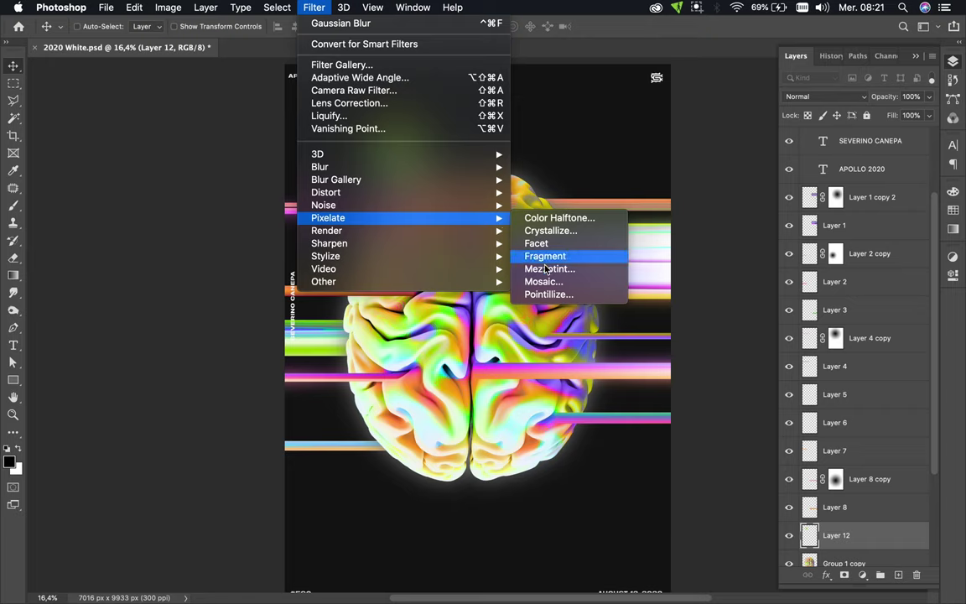
# Step: Apply Mosaic with a cell size of 135 to the Layer 12 patch
pyautogui.click(552, 282)
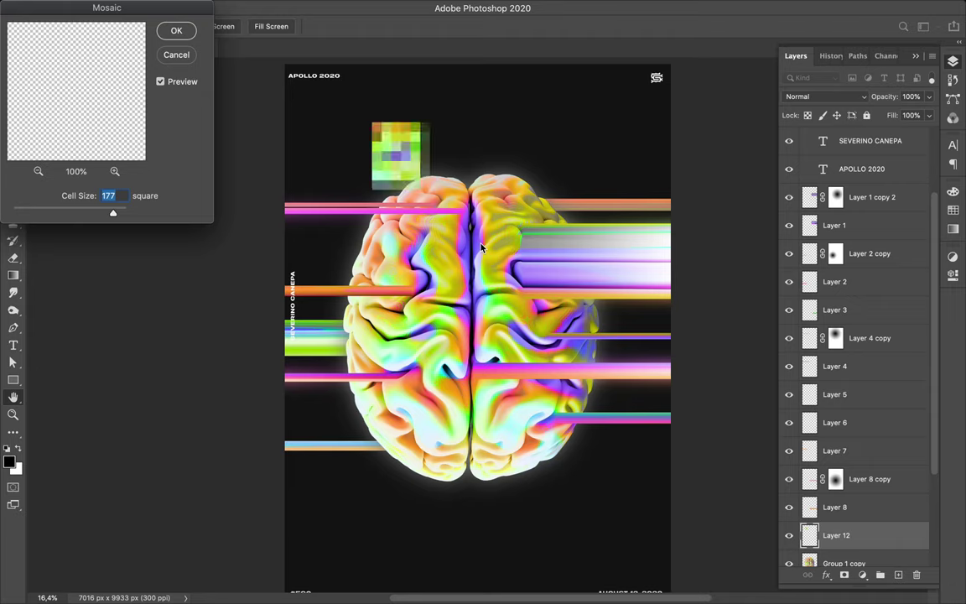
pyautogui.moveTo(112, 213); pyautogui.dragTo(92, 215)
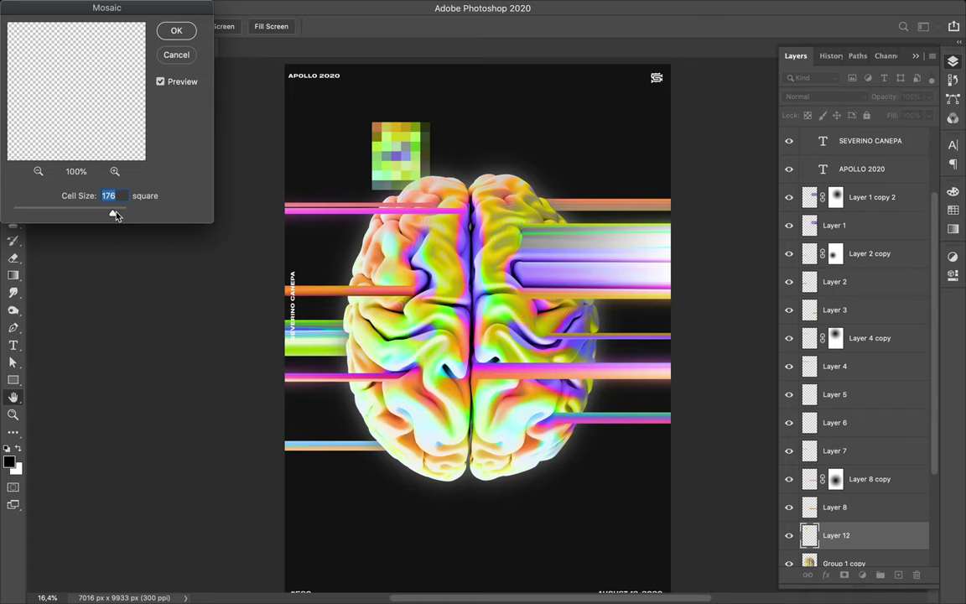
pyautogui.moveTo(113, 214); pyautogui.dragTo(98, 215)
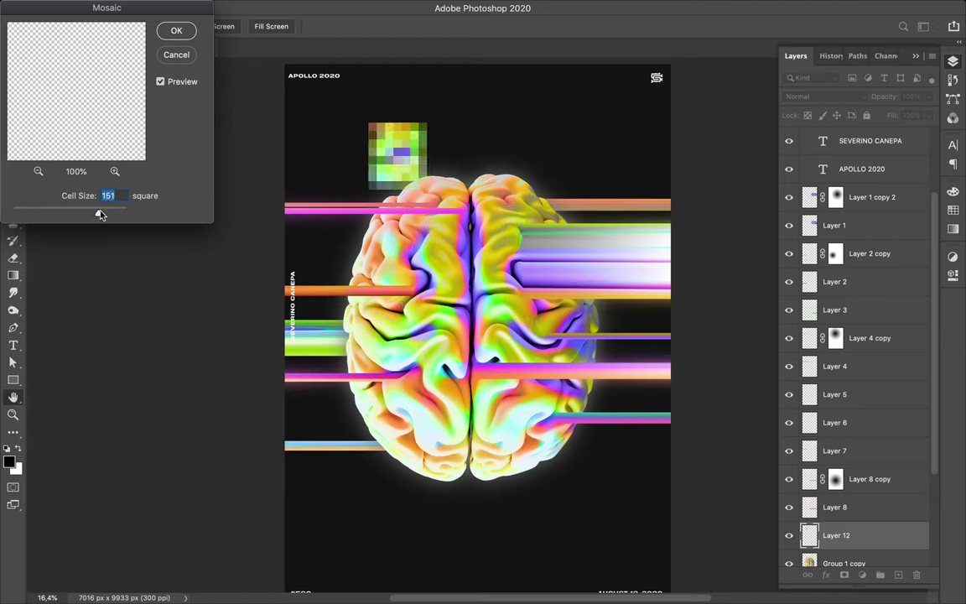
pyautogui.moveTo(98, 216); pyautogui.dragTo(92, 216)
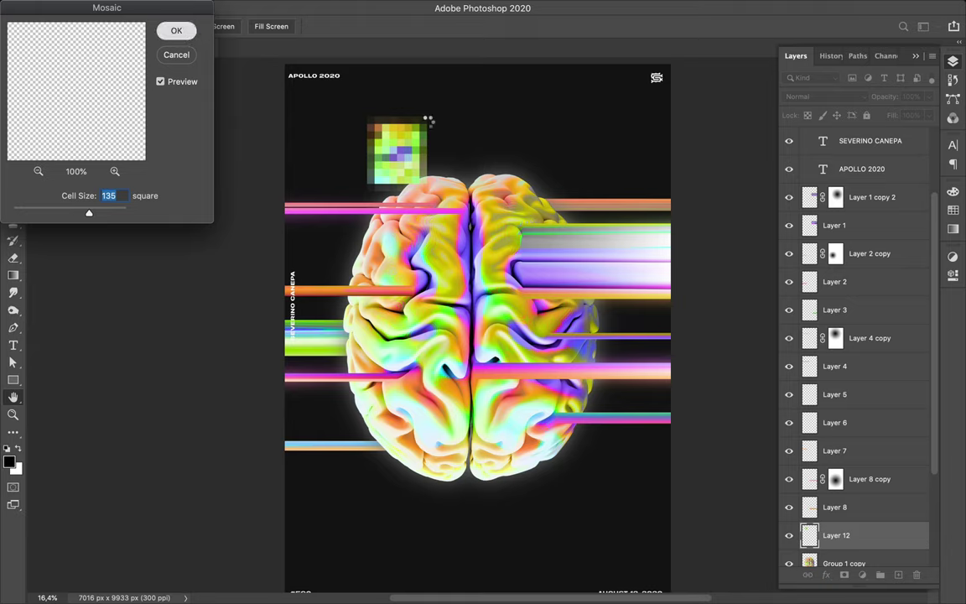
pyautogui.press('Return')
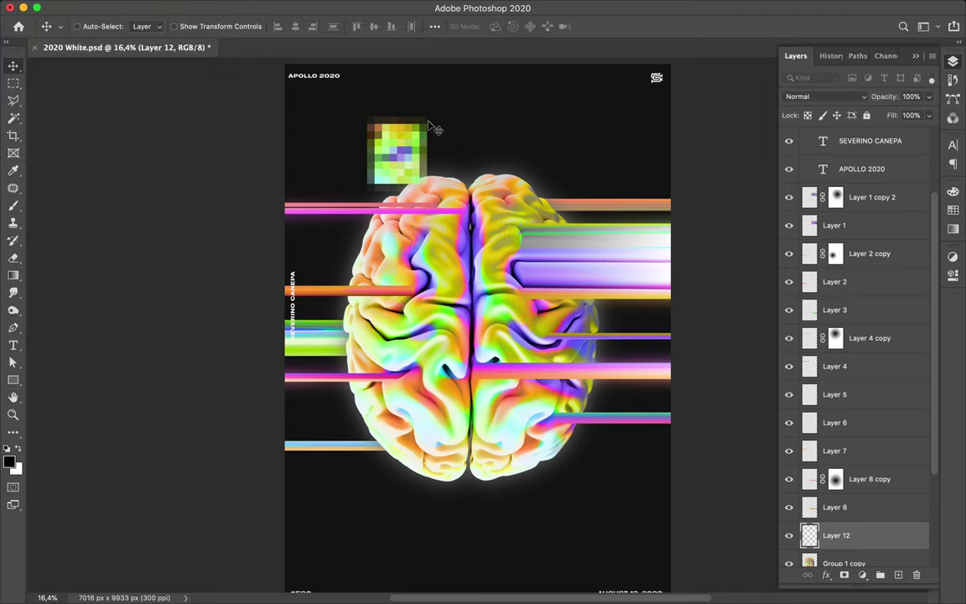
# Step: Move the small mosaic onto the brain's left side and marquee the brain's upper left
pyautogui.moveTo(401, 155); pyautogui.dragTo(425, 334)
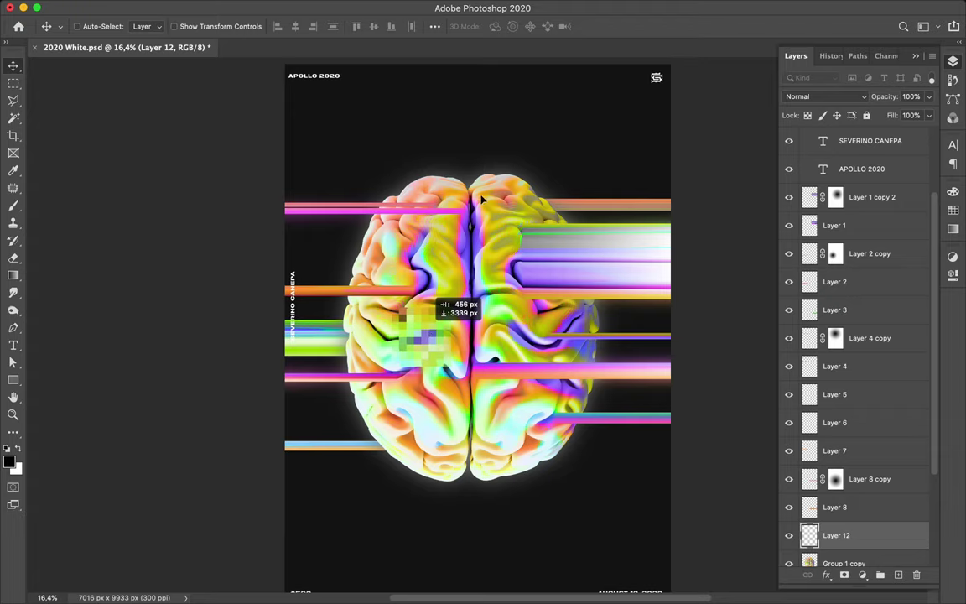
pyautogui.press('m')
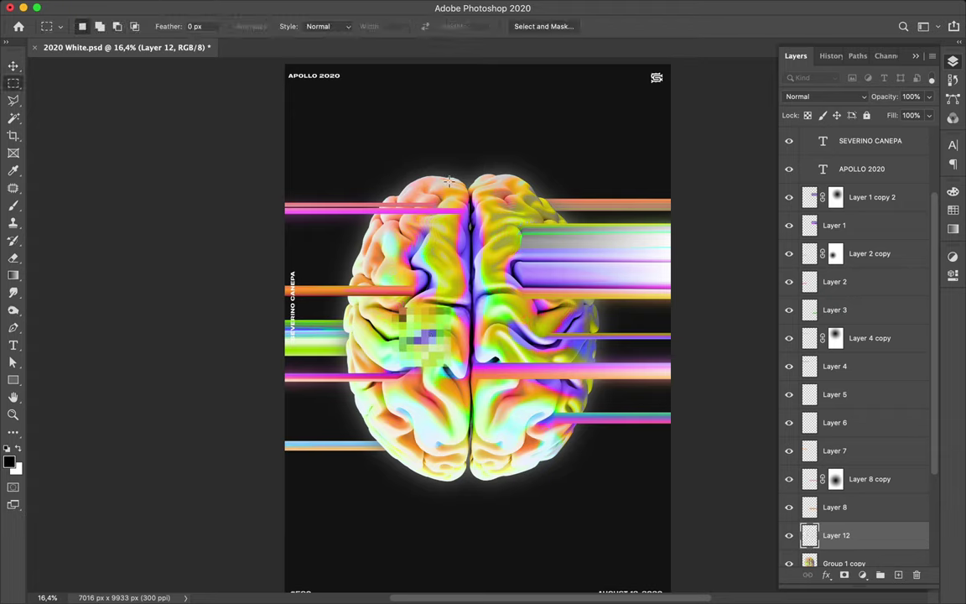
pyautogui.moveTo(404, 190); pyautogui.dragTo(467, 286)
pyautogui.press('super+c')
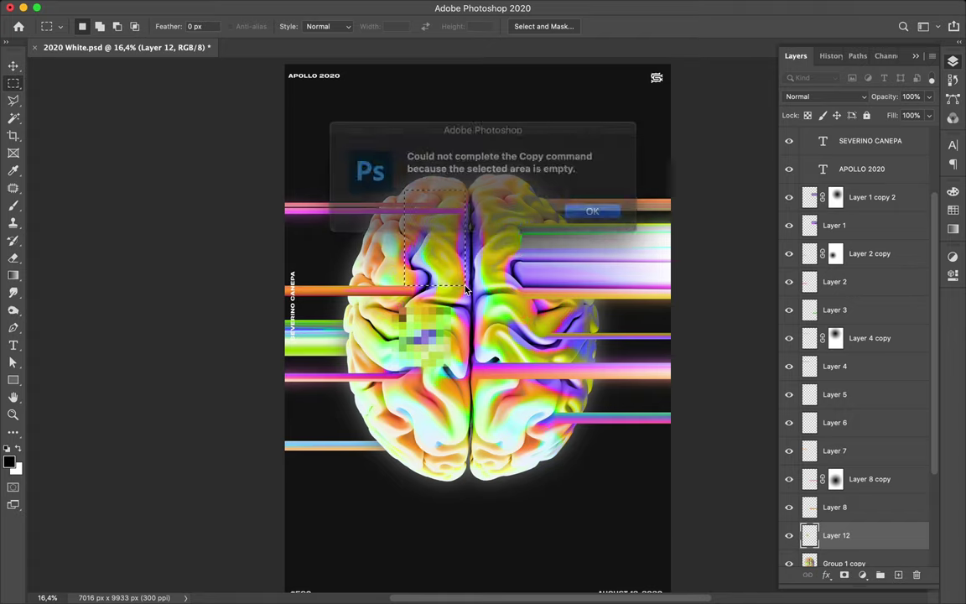
pyautogui.click(584, 207)
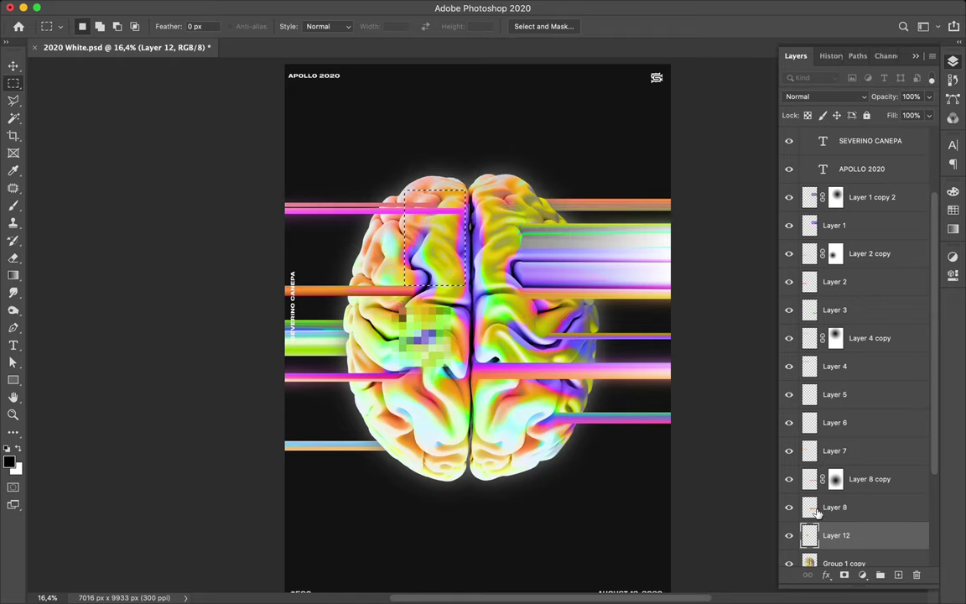
# Step: Copy the upper-left selection of Group 1 copy to a new layer and move it up
pyautogui.scroll(-2, 818, 515)
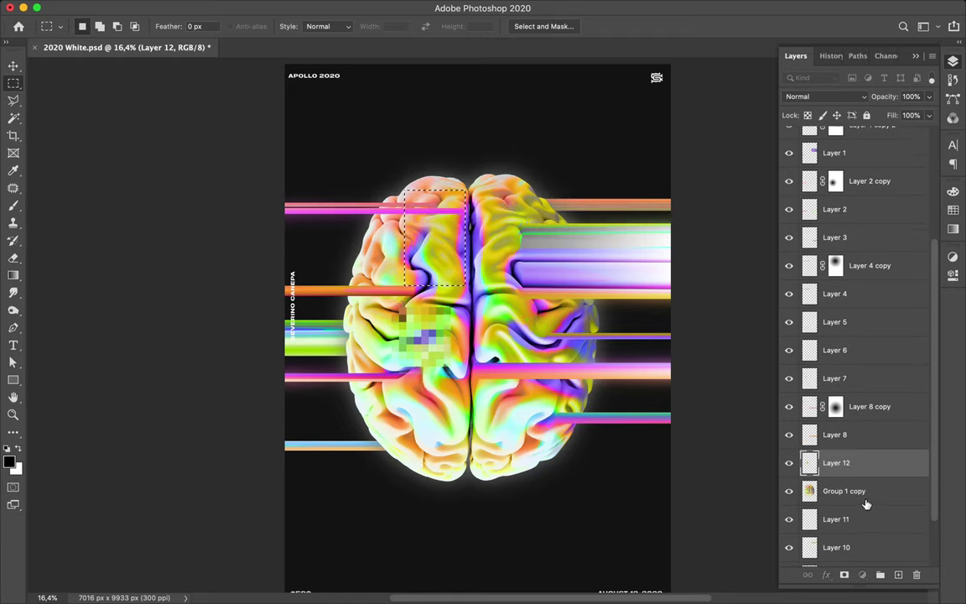
pyautogui.click(922, 495)
pyautogui.moveTo(671, 4)
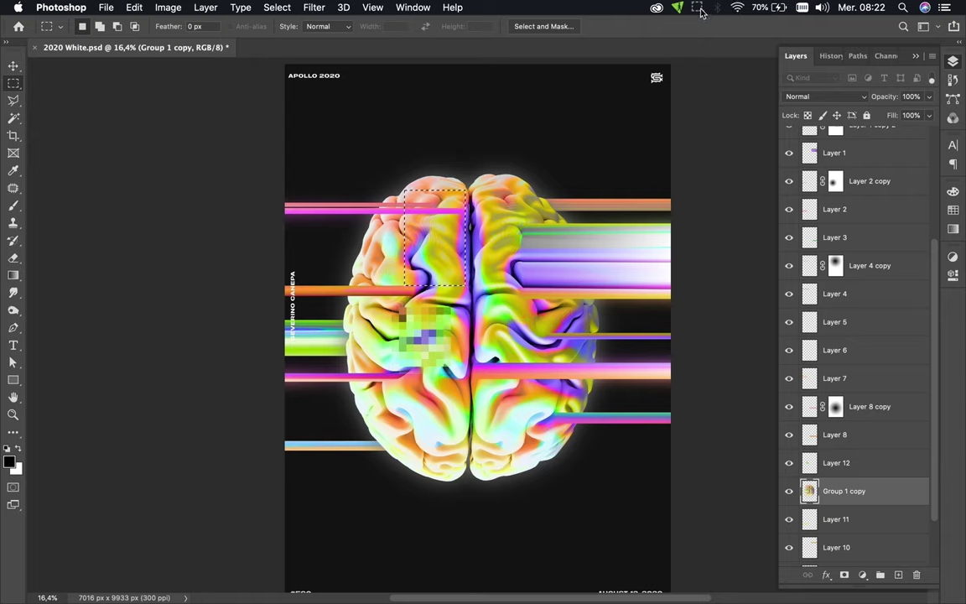
pyautogui.click(699, 10)
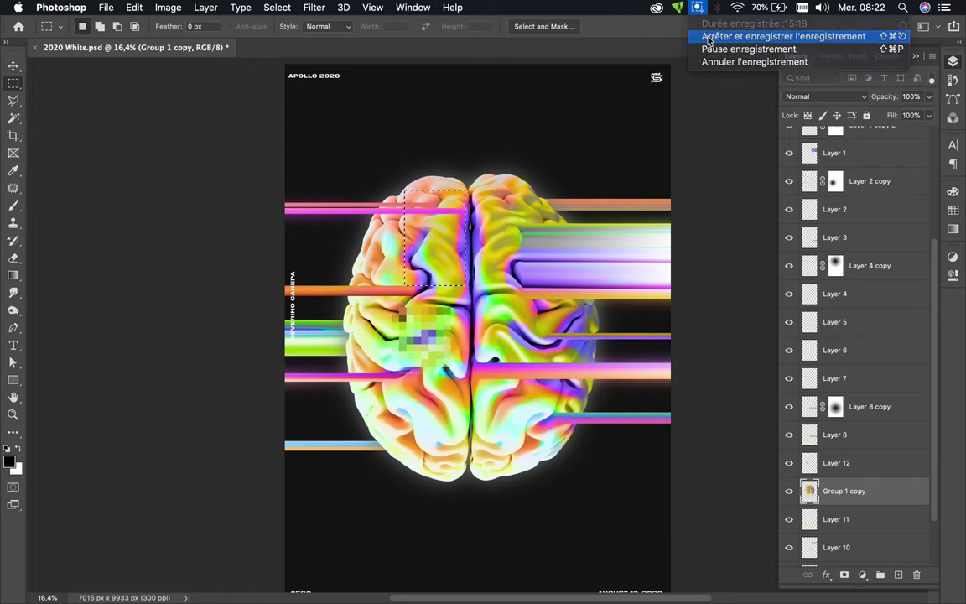
pyautogui.click(67, 410)
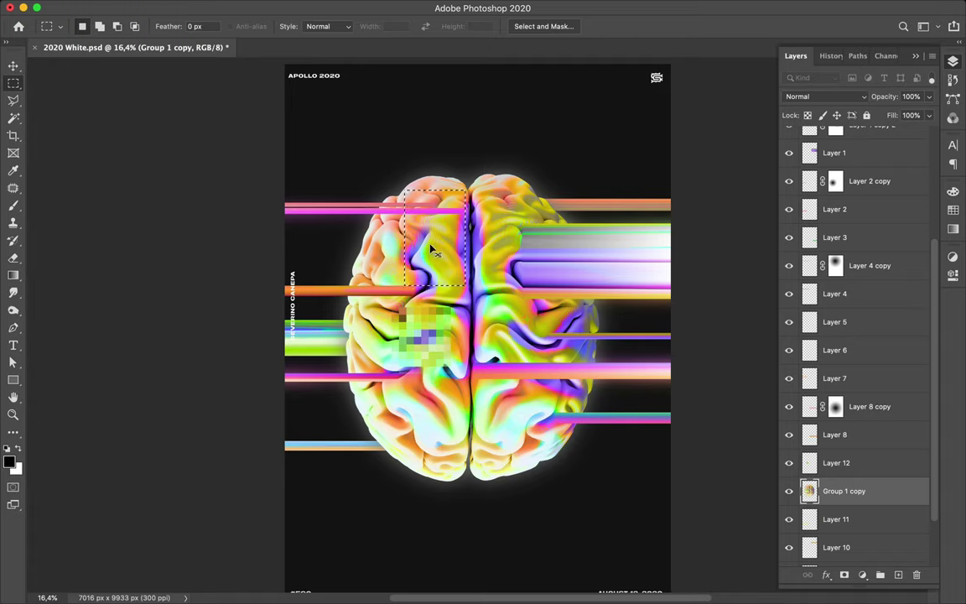
pyautogui.press('super+j')
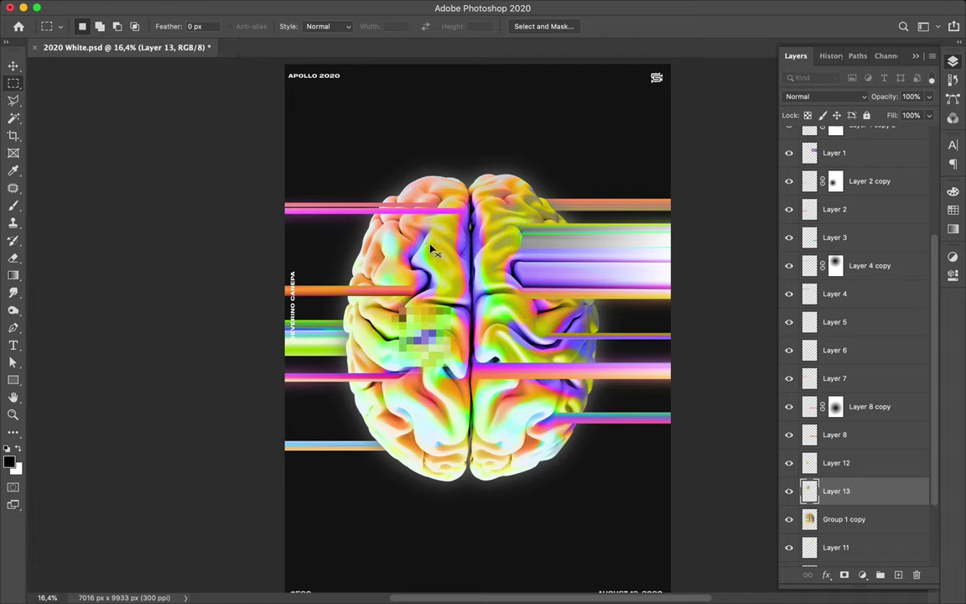
pyautogui.press('v')
pyautogui.moveTo(430, 252); pyautogui.dragTo(424, 209)
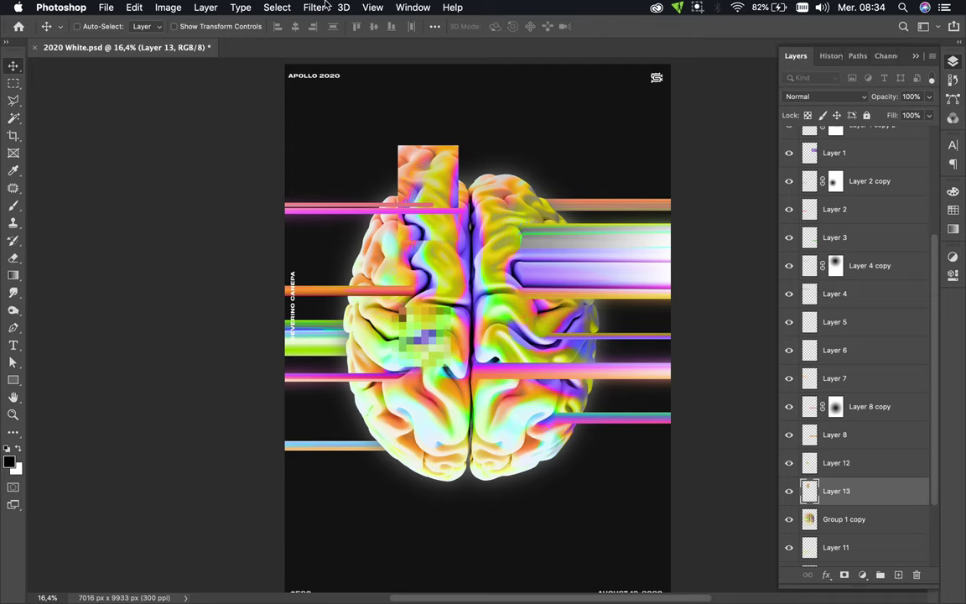
# Step: Apply Mosaic to the copied block, rotate it 90° and enlarge it to about 163%
pyautogui.click(323, 8)
pyautogui.click(329, 24)
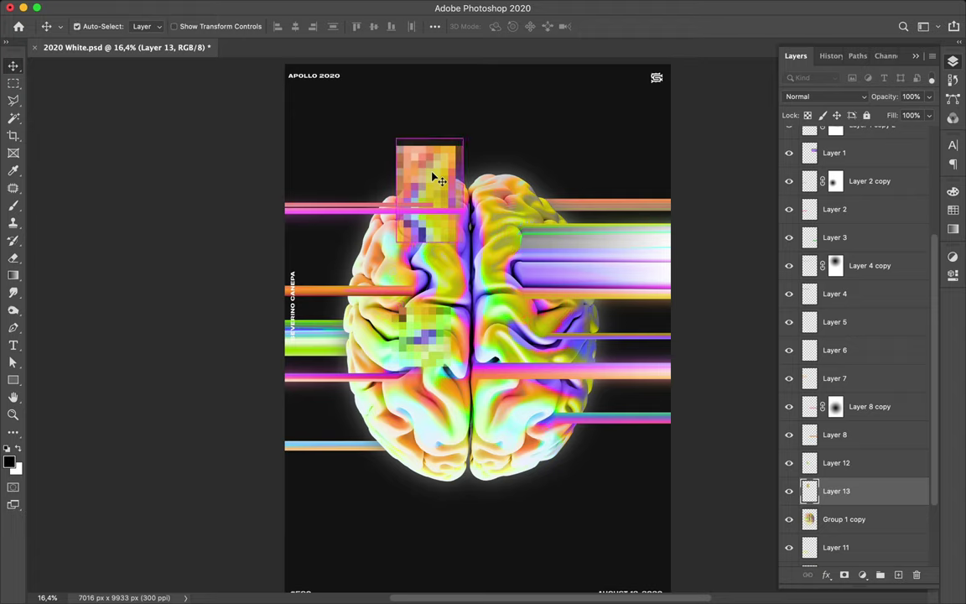
pyautogui.press('super+t')
pyautogui.moveTo(386, 124); pyautogui.dragTo(497, 138)
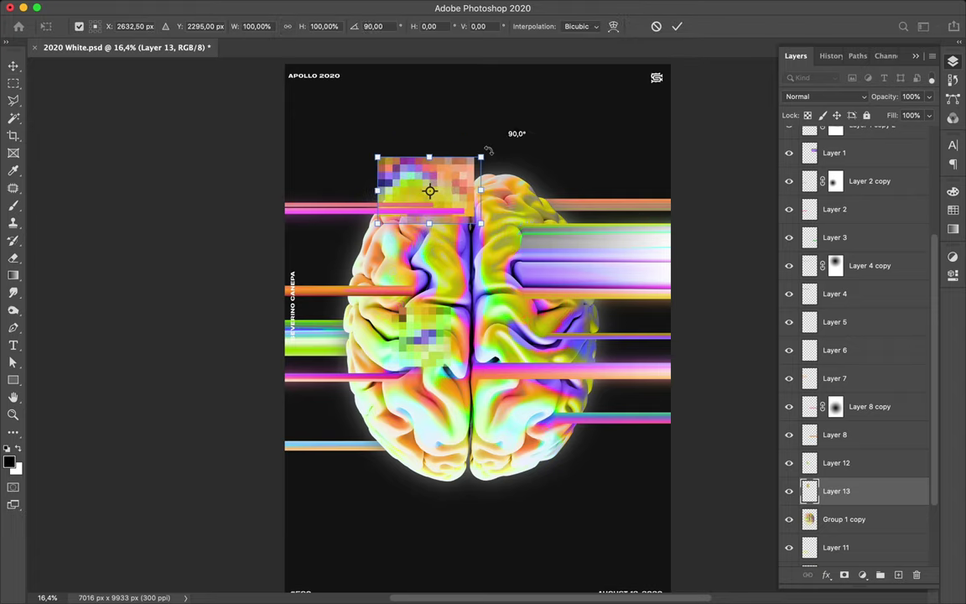
pyautogui.press('Return')
pyautogui.click(440, 167)
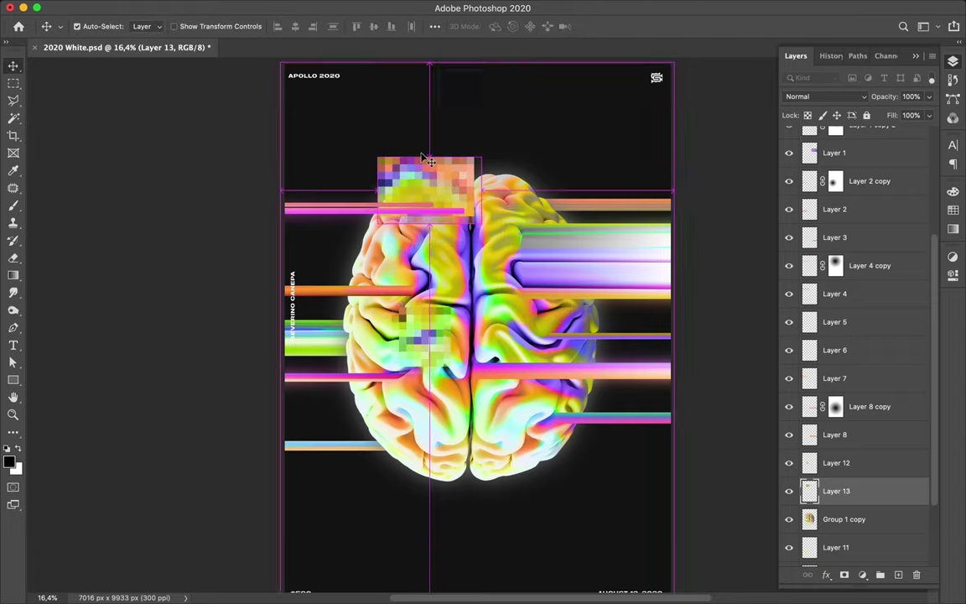
pyautogui.press('super+t')
pyautogui.moveTo(429, 157); pyautogui.dragTo(461, 160)
pyautogui.press('Return')
# Step: Place Layer 13 beneath Group 1 copy, behind the brain's top left
pyautogui.scroll(-3, 864, 470)
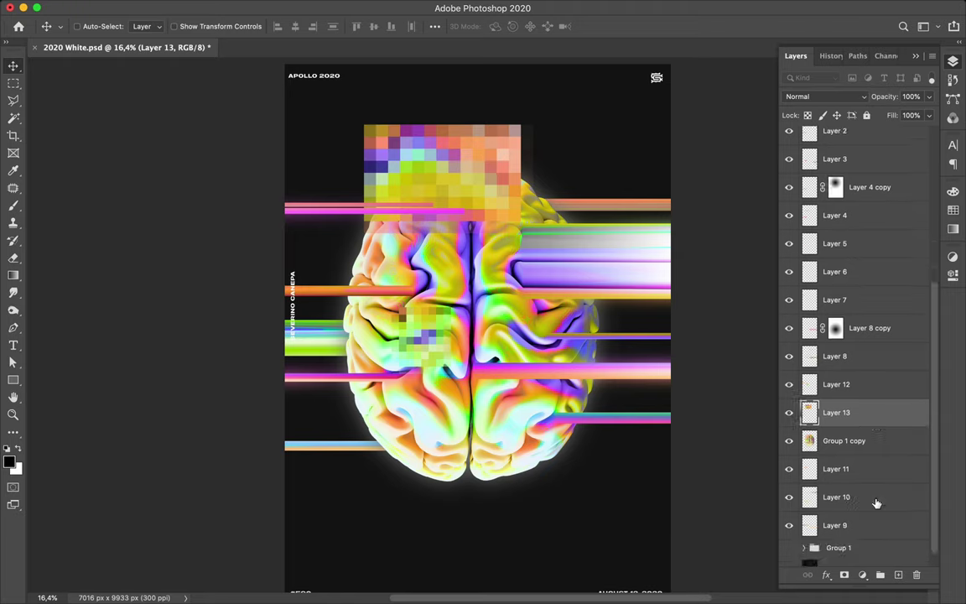
pyautogui.moveTo(851, 414); pyautogui.dragTo(858, 457)
pyautogui.moveTo(462, 172); pyautogui.dragTo(451, 198)
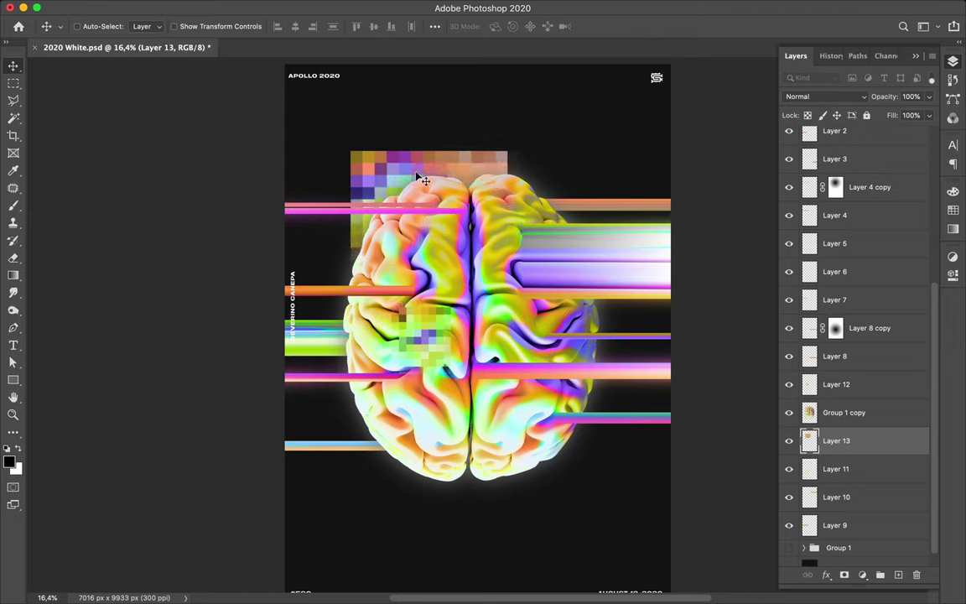
# Step: Copy a rectangle of Group 1 copy's lower right to a new layer
pyautogui.click(541, 332)
pyautogui.press('m')
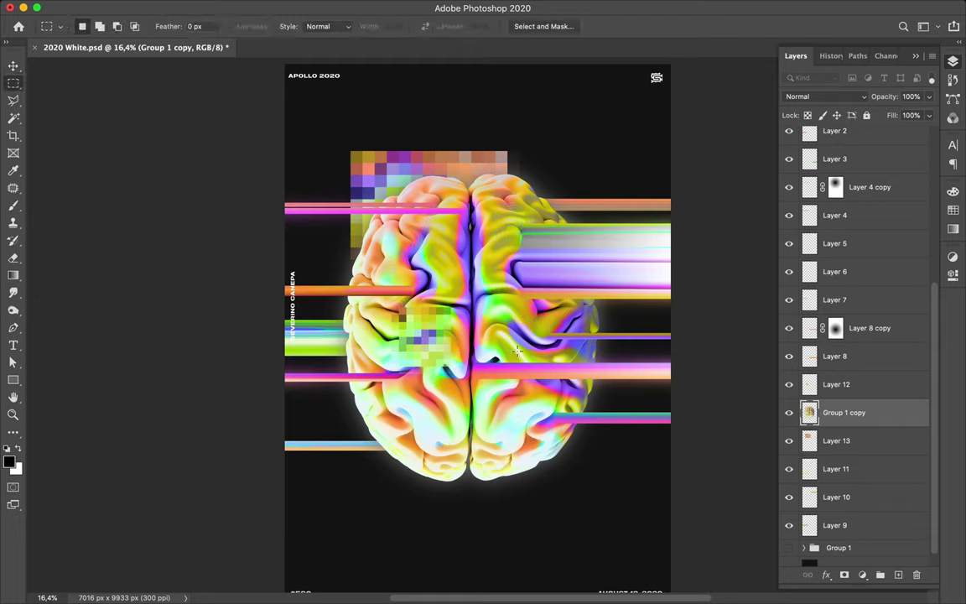
pyautogui.moveTo(493, 296); pyautogui.dragTo(587, 435)
pyautogui.press('super+j')
pyautogui.press('v')
pyautogui.moveTo(586, 430); pyautogui.dragTo(579, 419)
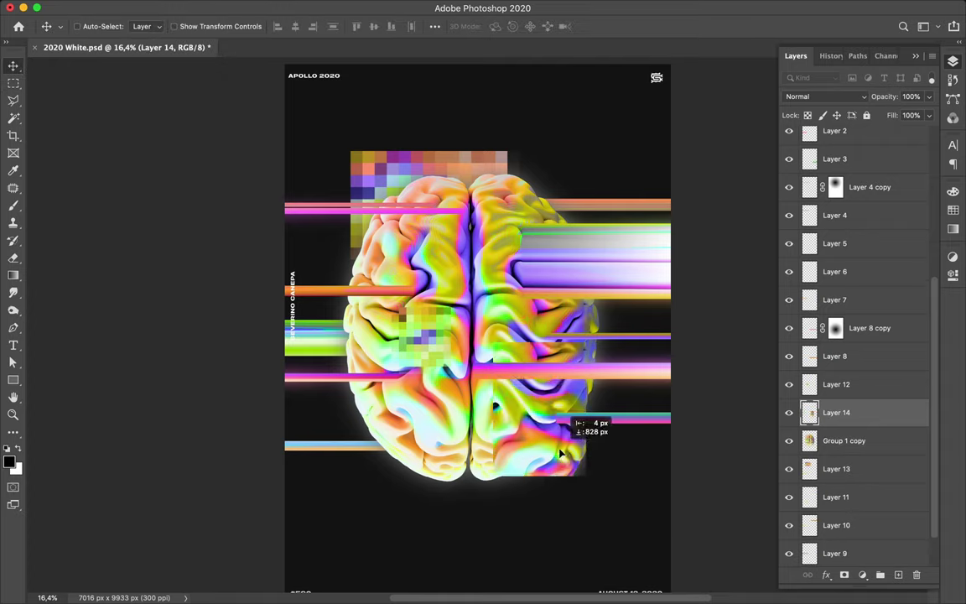
# Step: Reapply Mosaic to the section, move it down and enlarge it to about 133%
pyautogui.click(314, 7)
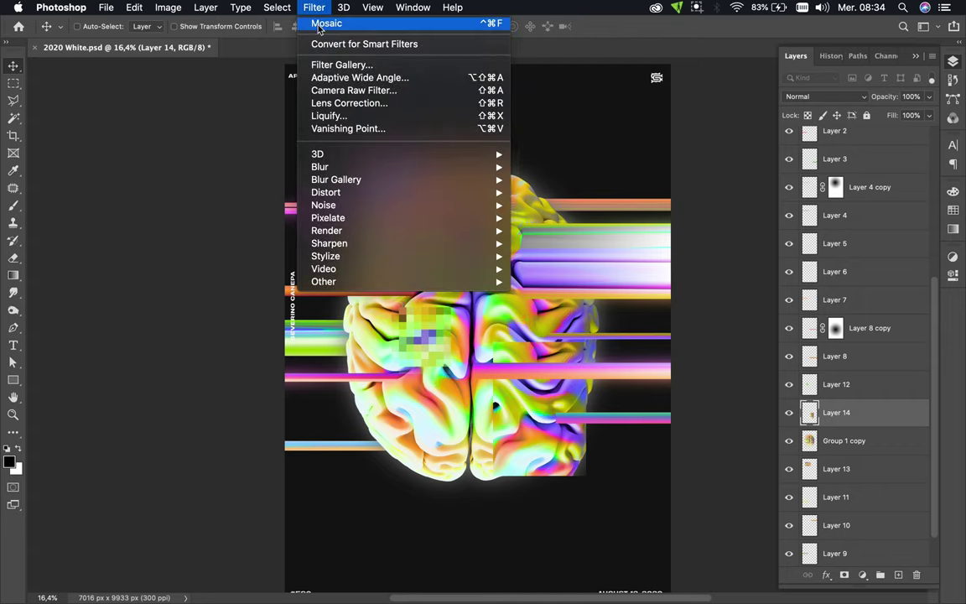
pyautogui.click(312, 5)
pyautogui.click(314, 7)
pyautogui.click(290, 26)
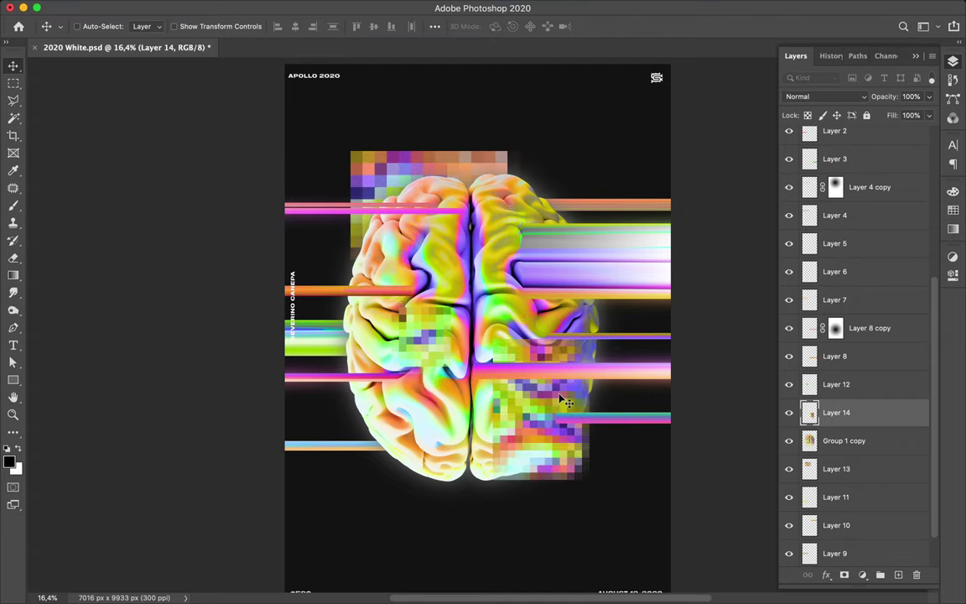
pyautogui.moveTo(519, 403); pyautogui.dragTo(521, 429)
pyautogui.hotkey('ctrl', 't')
pyautogui.moveTo(590, 417); pyautogui.dragTo(622, 422)
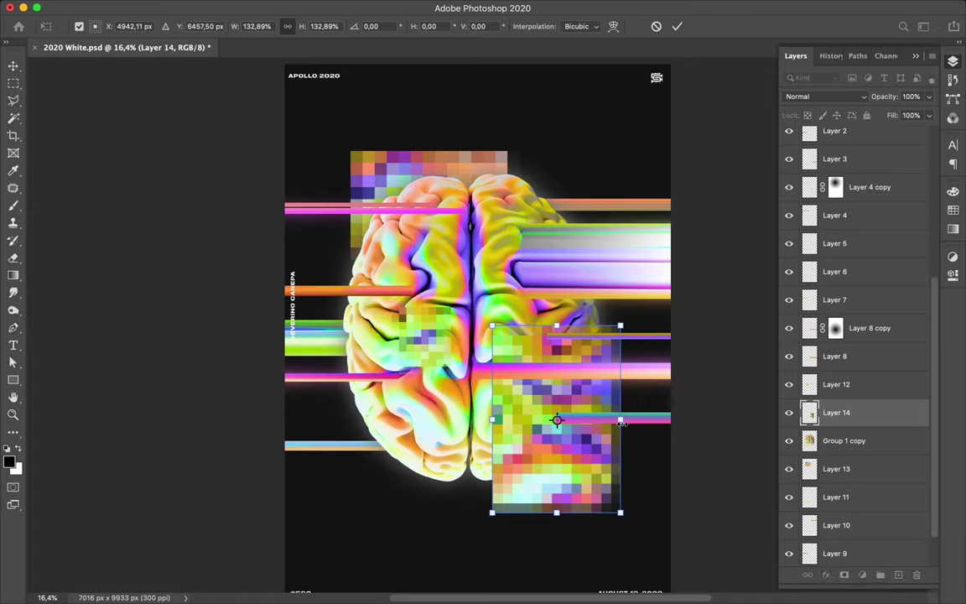
pyautogui.press('Return')
pyautogui.moveTo(566, 469); pyautogui.dragTo(554, 457)
# Step: Put Layer 14 behind the brain's bottom right and marquee another brain area
pyautogui.moveTo(848, 427); pyautogui.dragTo(847, 472)
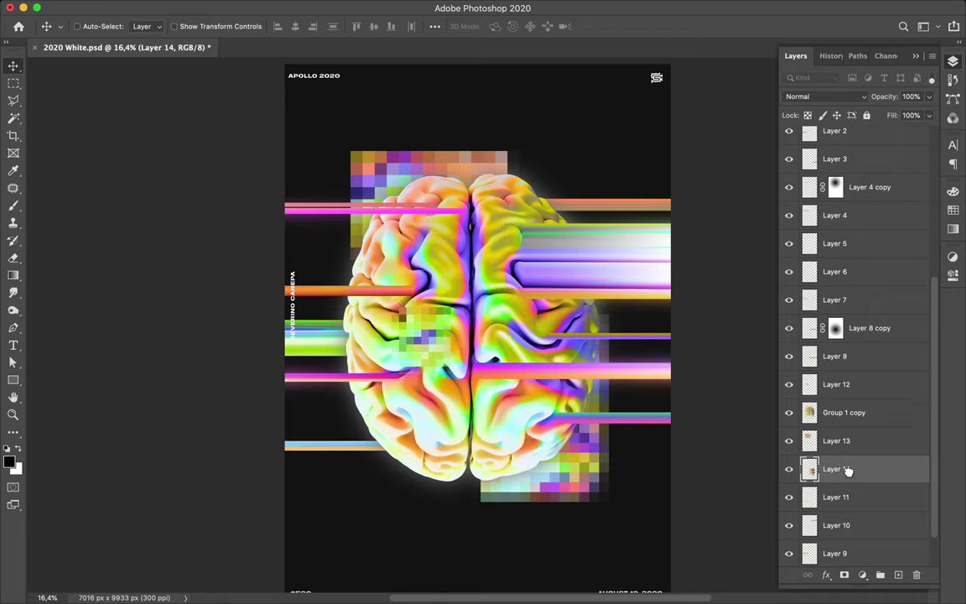
pyautogui.moveTo(585, 476)
pyautogui.mouseDown()
pyautogui.moveTo(583, 429)
pyautogui.moveTo(578, 491)
pyautogui.mouseUp()
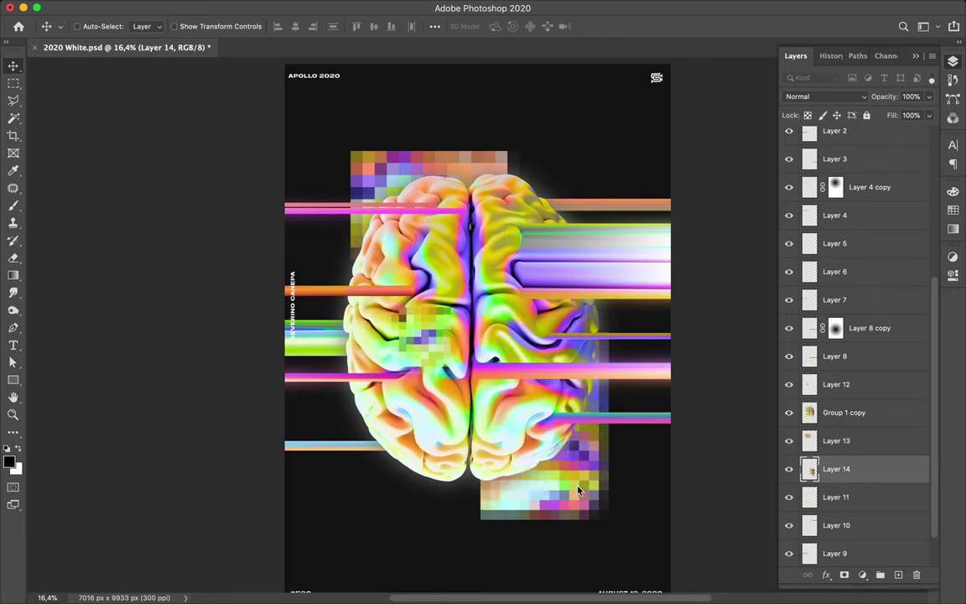
pyautogui.press('m')
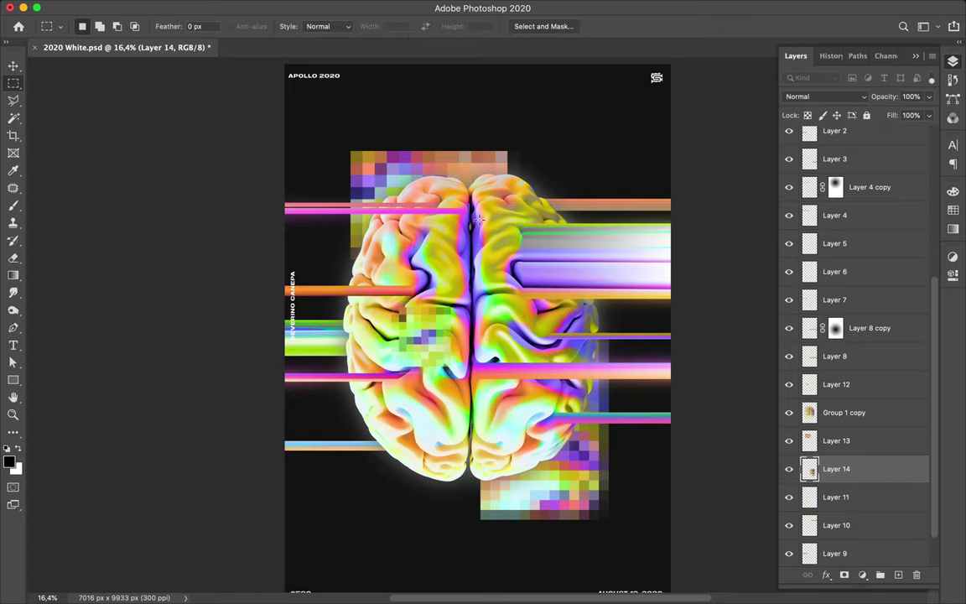
pyautogui.moveTo(475, 222); pyautogui.dragTo(496, 250)
# Step: Copy the lowered selection to Layer 15, move it, then delete that layer
pyautogui.moveTo(497, 250); pyautogui.dragTo(496, 334)
pyautogui.press('super+j')
pyautogui.press('v')
pyautogui.moveTo(492, 328); pyautogui.dragTo(521, 334)
pyautogui.press('super')
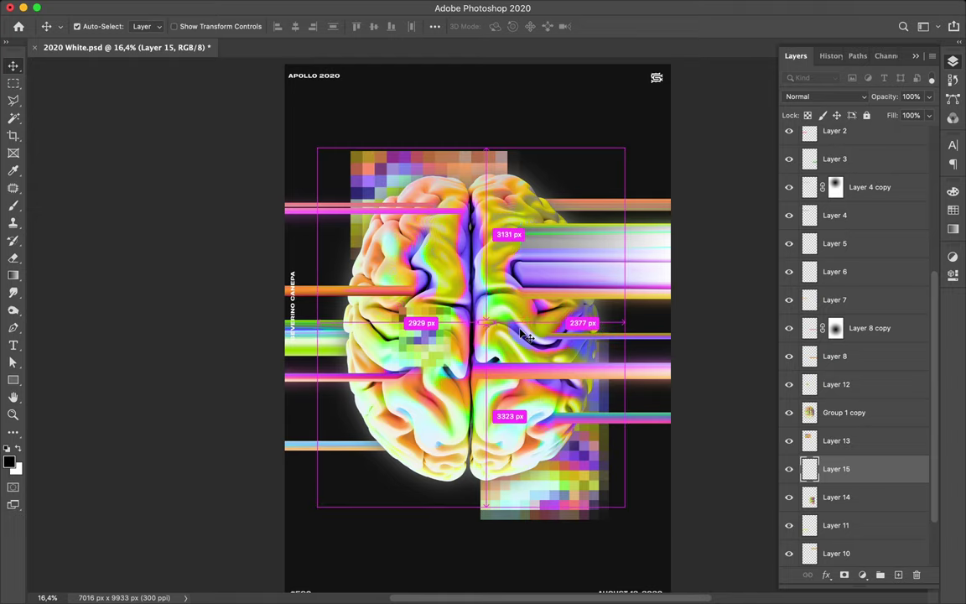
pyautogui.scroll(-1, 843, 428)
pyautogui.press('BackSpace')
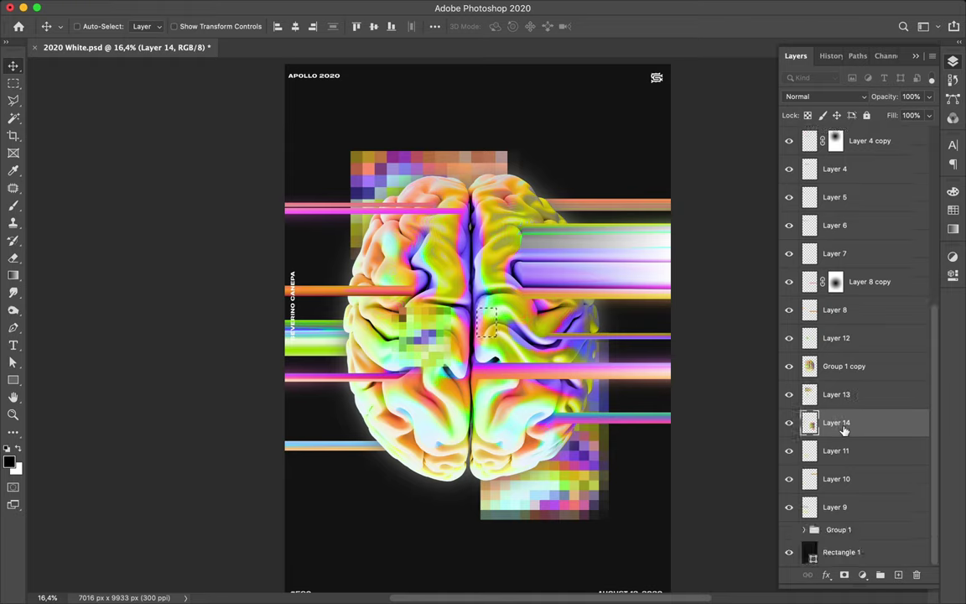
# Step: Copy a brain area from Group 1 copy onto a new layer, shift it, and apply Mosaic
pyautogui.click(844, 367)
pyautogui.press('super')
pyautogui.press('super+v')
pyautogui.moveTo(464, 363); pyautogui.dragTo(518, 428)
pyautogui.click(314, 7)
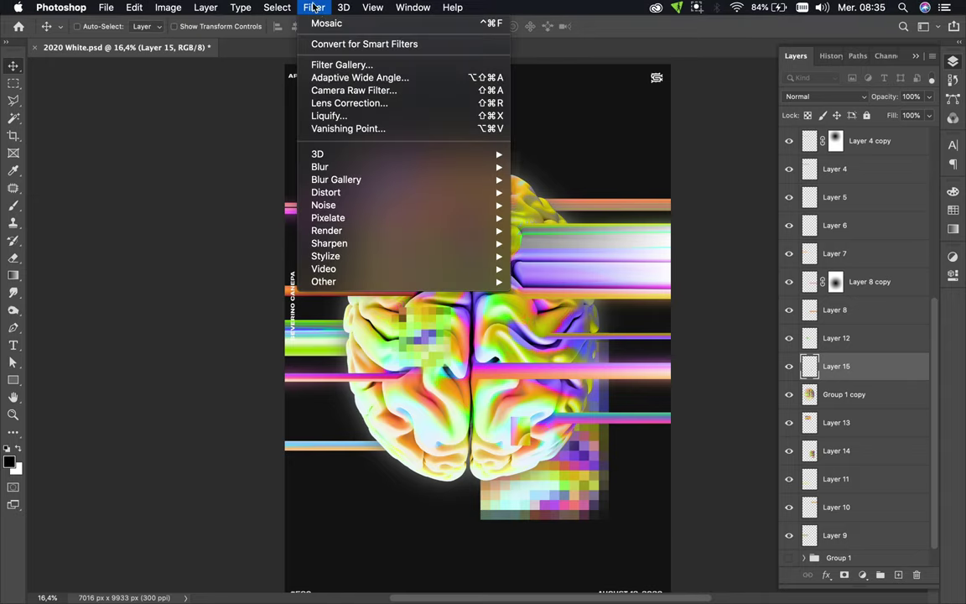
pyautogui.click(325, 24)
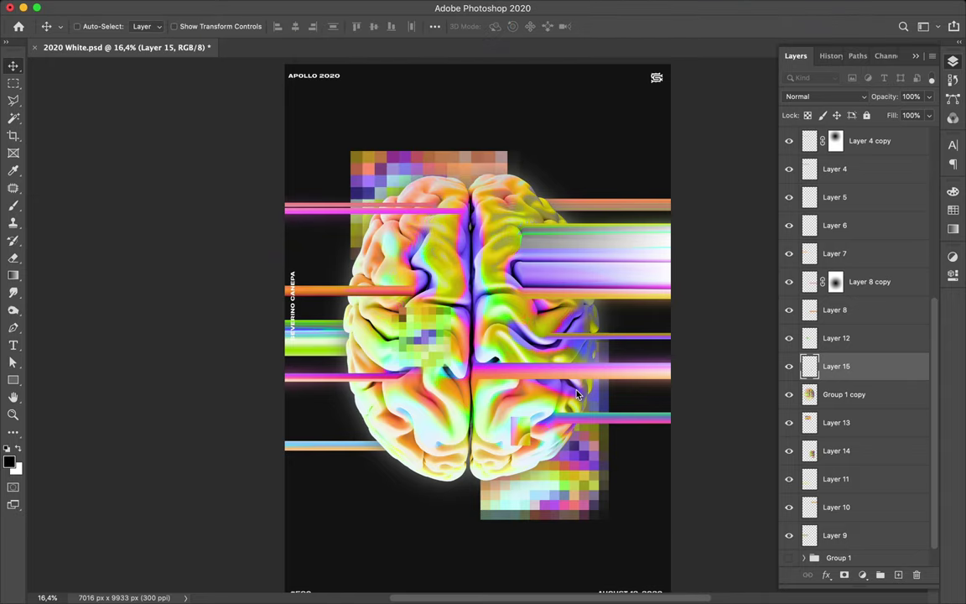
pyautogui.press('super+f')
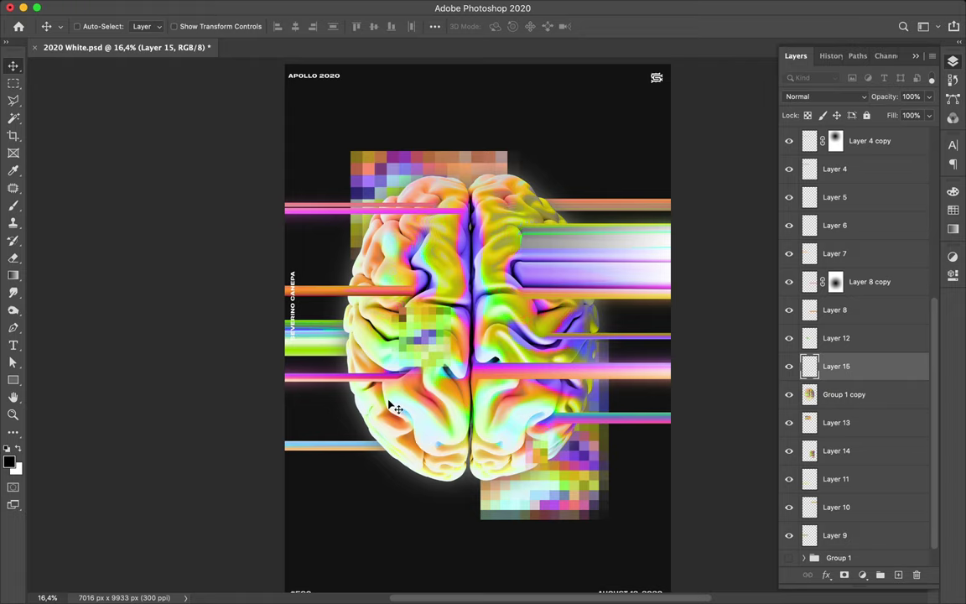
# Step: Zoom out to view the whole poster
pyautogui.scroll(-3, 395, 408)
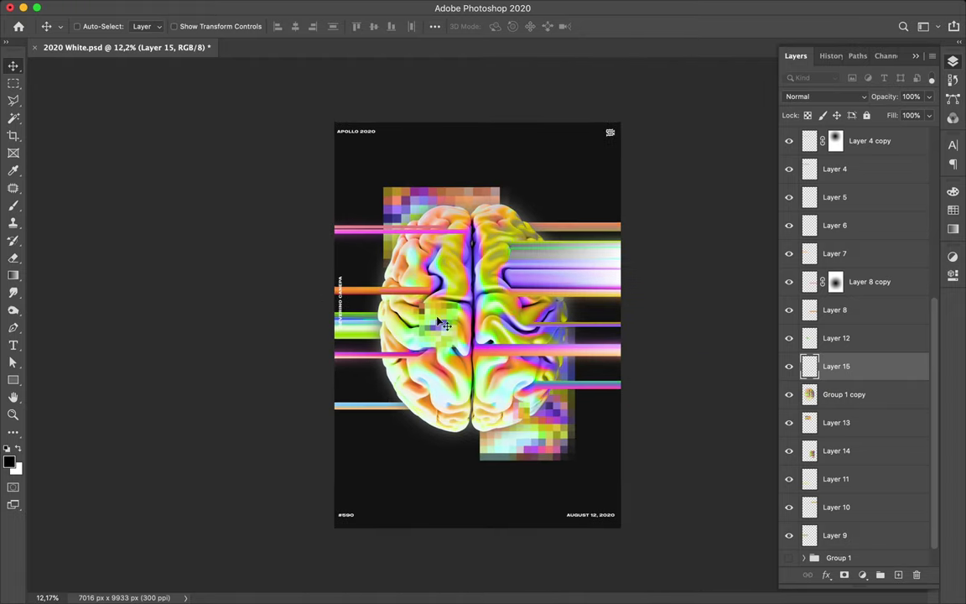
pyautogui.scroll(2, 483, 295)
pyautogui.scroll(-1, 484, 296)
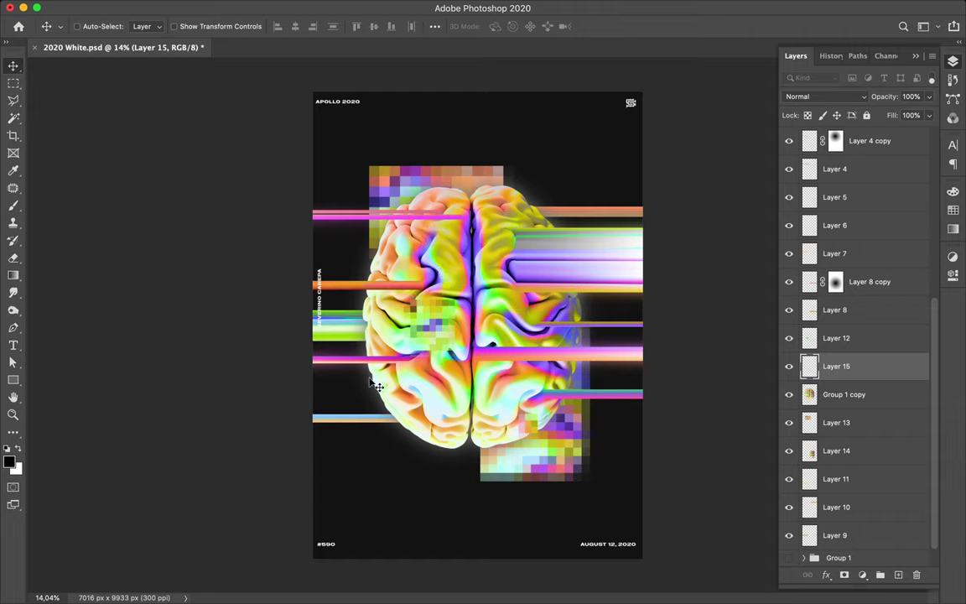
# Step: Copy the brain's lower-left area from Group 1 copy to a new layer and position it
pyautogui.press('m')
pyautogui.moveTo(362, 367); pyautogui.dragTo(471, 466)
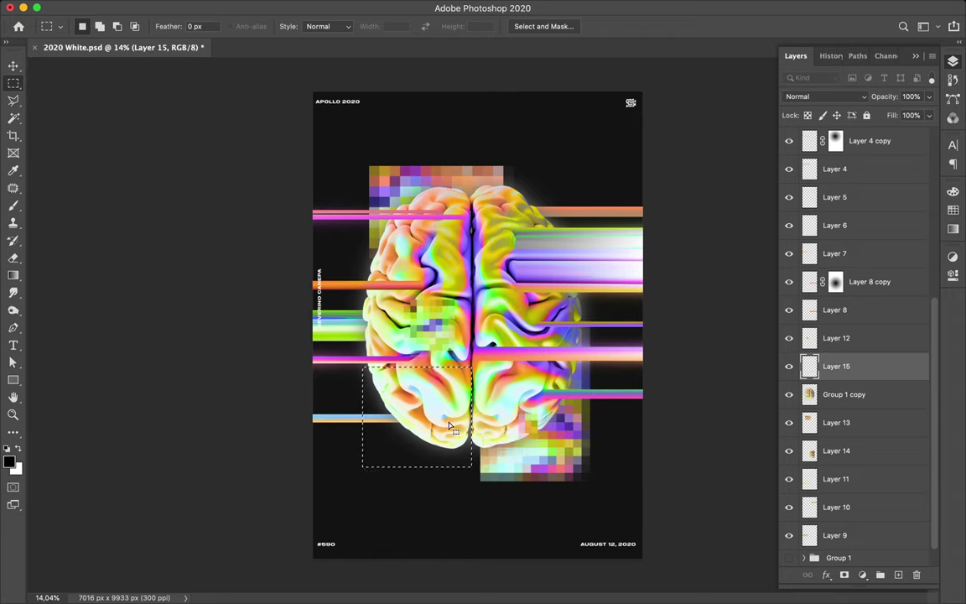
pyautogui.hotkey('alt', '[')
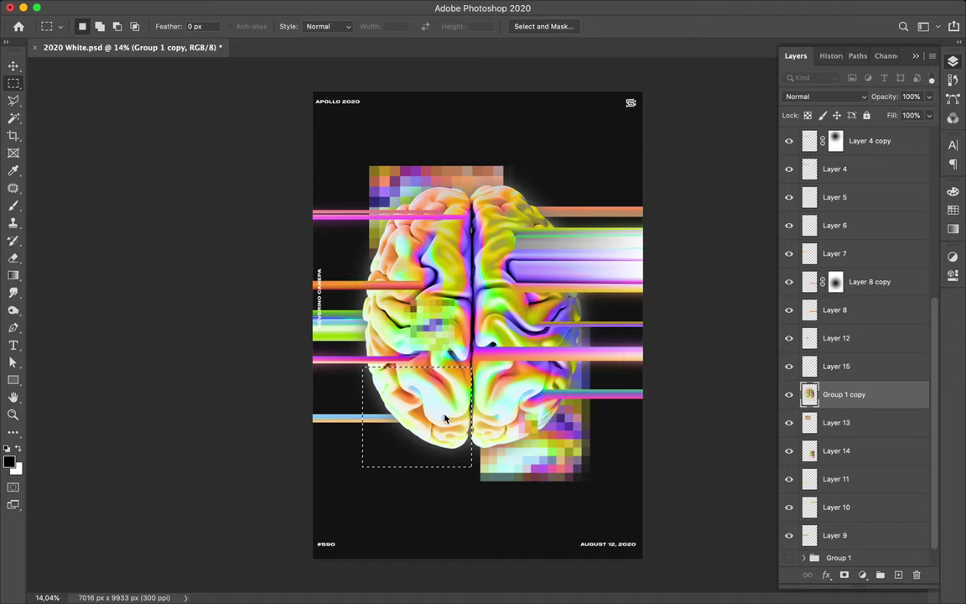
pyautogui.press('super+j')
pyautogui.press('v')
pyautogui.moveTo(452, 406); pyautogui.dragTo(432, 429)
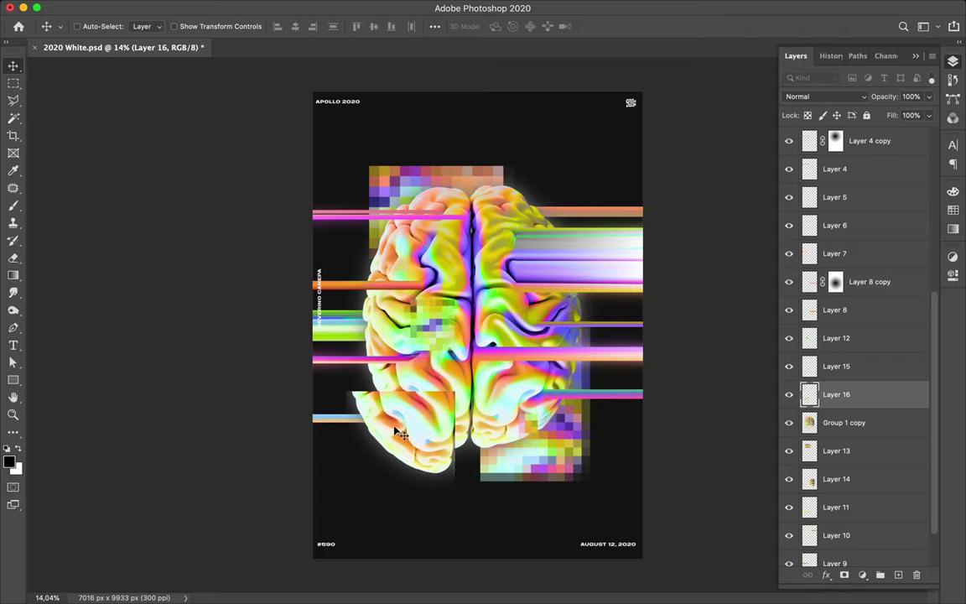
pyautogui.moveTo(394, 426); pyautogui.dragTo(394, 421)
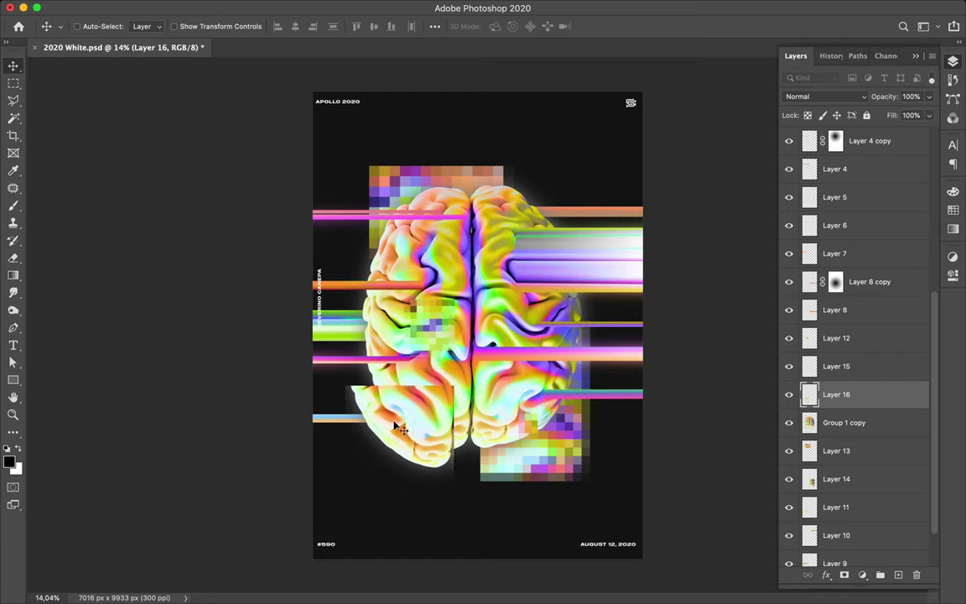
# Step: Trim the fragment by deleting everything outside a kept rectangle
pyautogui.press('m')
pyautogui.moveTo(345, 385); pyautogui.dragTo(451, 506)
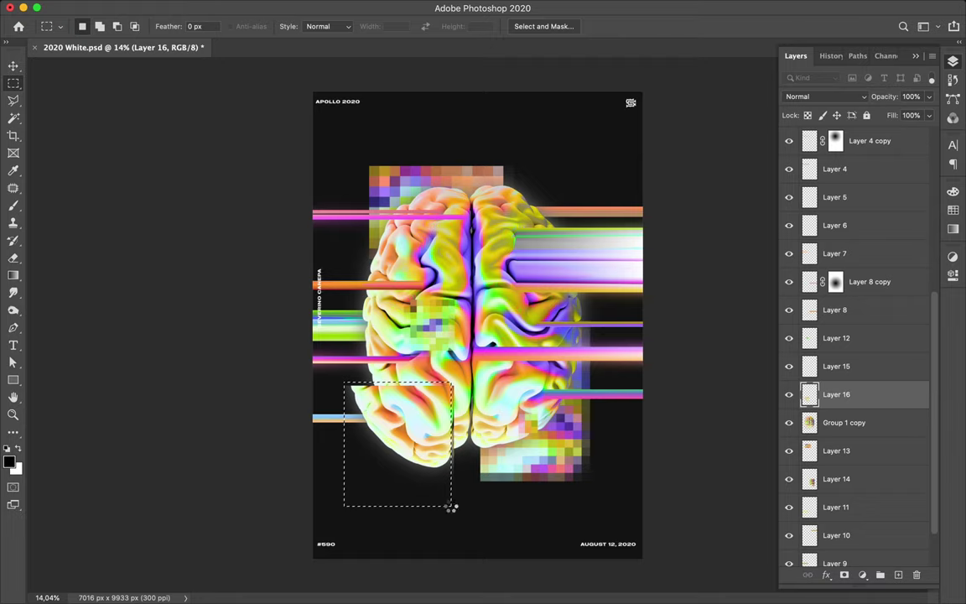
pyautogui.press('super+shift+i')
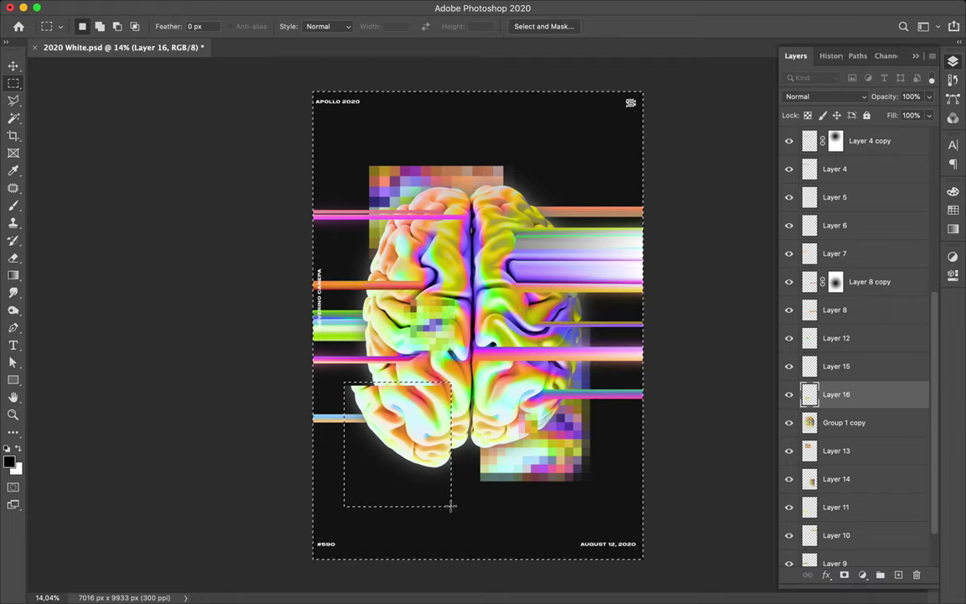
pyautogui.press('Delete')
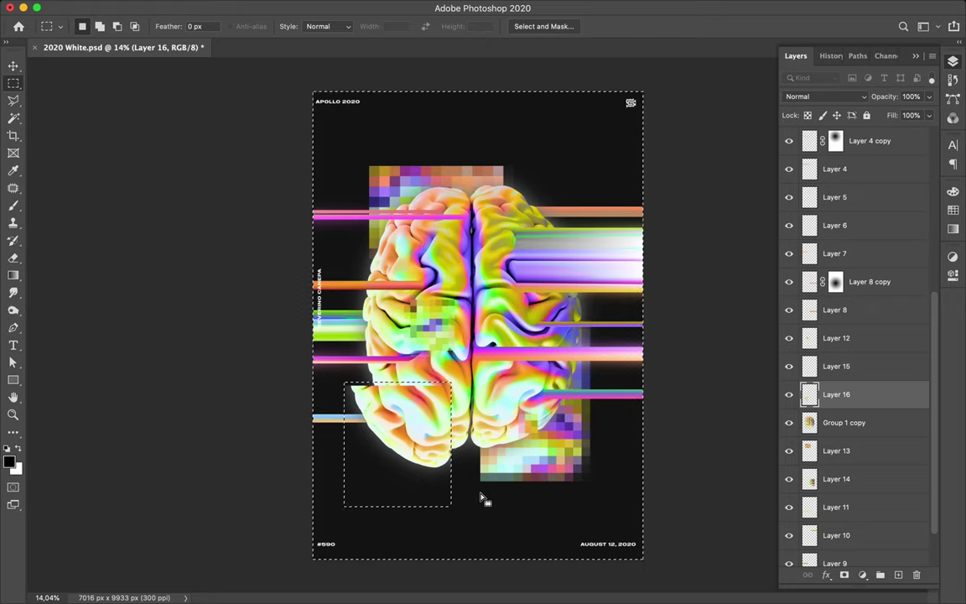
pyautogui.press('super+d')
pyautogui.press('v')
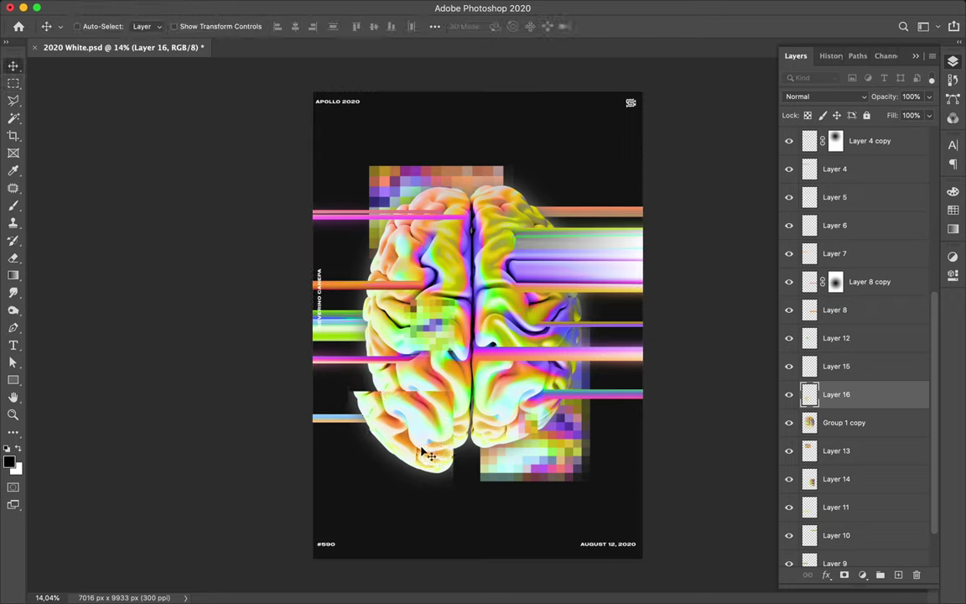
# Step: Scale the fragment to 120% width, shift it down-right, and duplicate its layer
pyautogui.press('super+t')
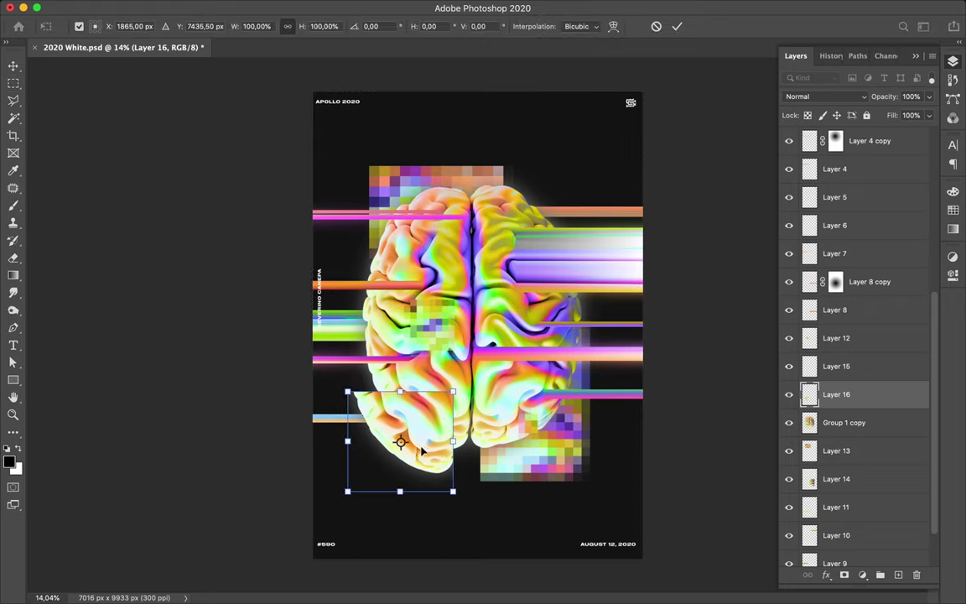
pyautogui.click(244, 26)
pyautogui.write('1')
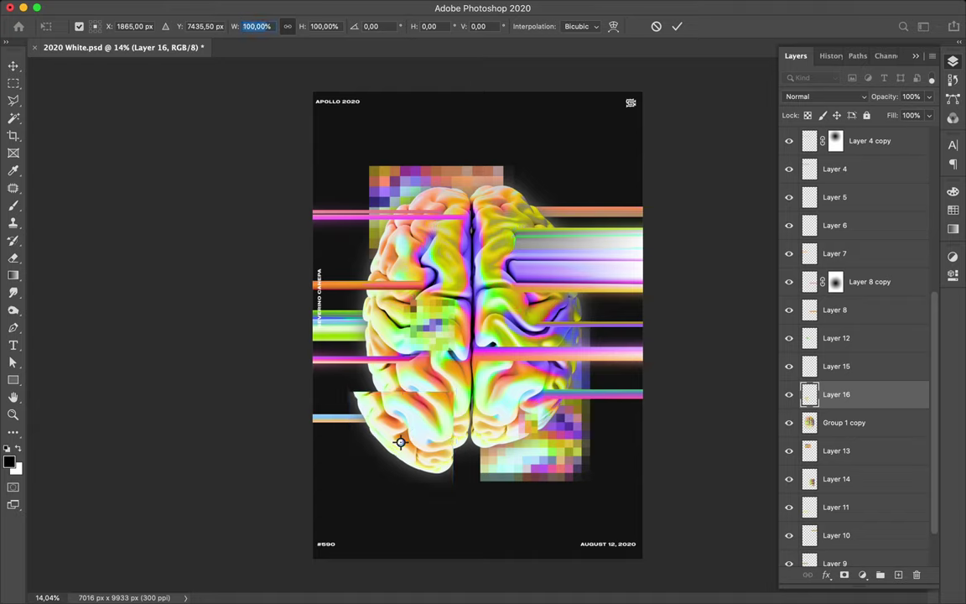
pyautogui.write('20')
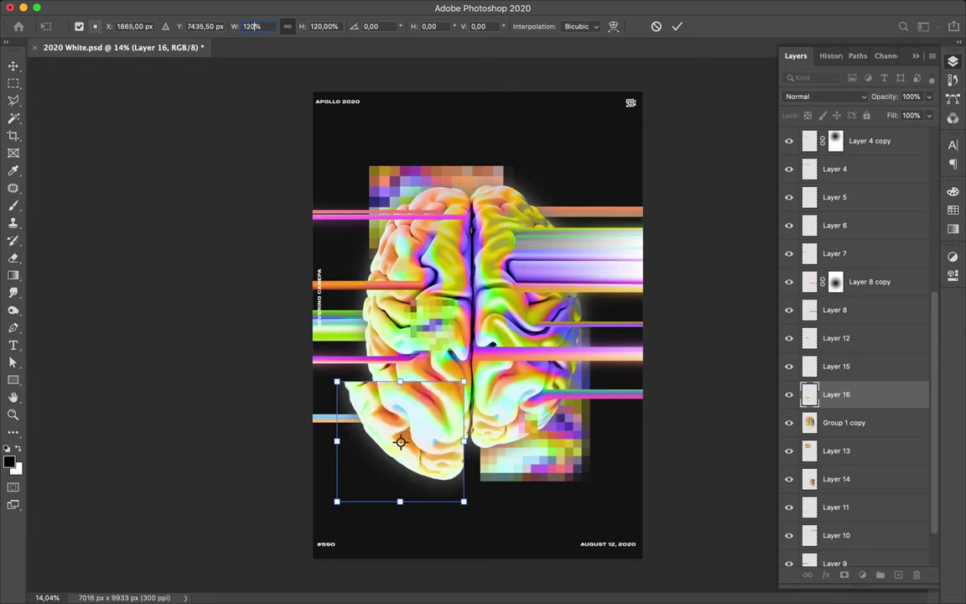
pyautogui.press('Return')
pyautogui.press('super+h')
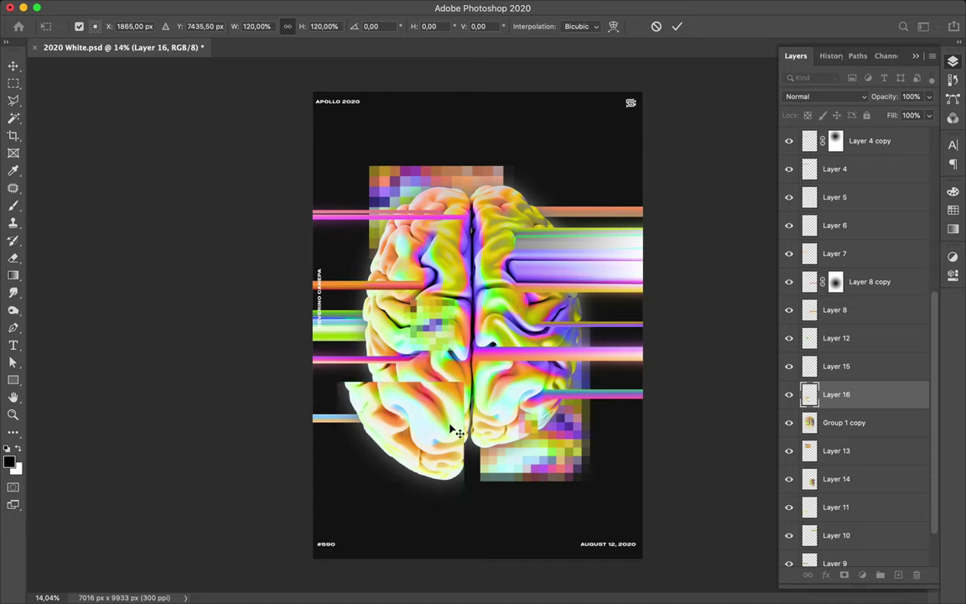
pyautogui.press('Return')
pyautogui.moveTo(442, 423); pyautogui.dragTo(439, 429)
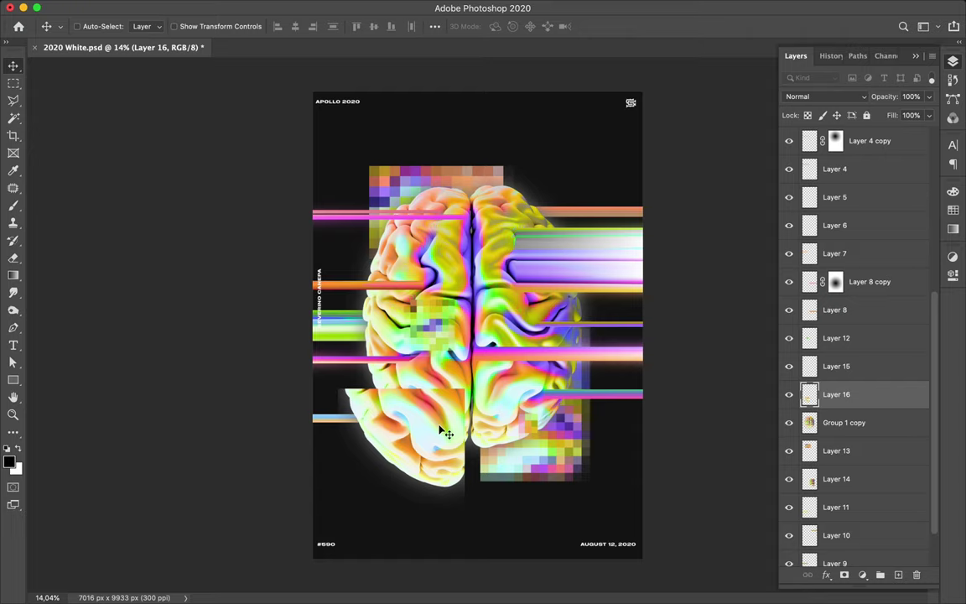
pyautogui.moveTo(833, 394); pyautogui.dragTo(840, 410)
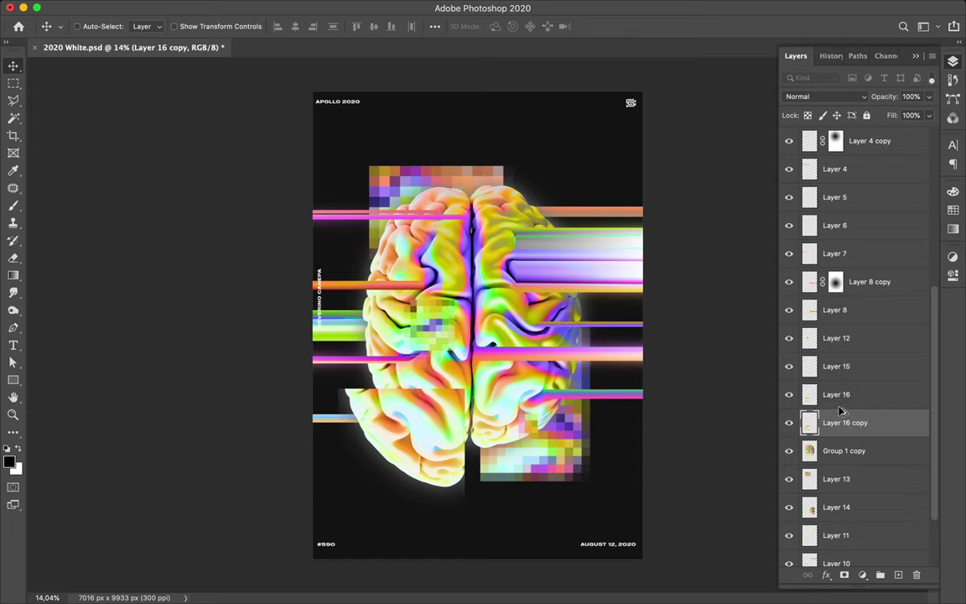
# Step: Blur Layer 16 copy with a Gaussian Blur of radius 120,7 px
pyautogui.moveTo(317, 4)
pyautogui.click(314, 8)
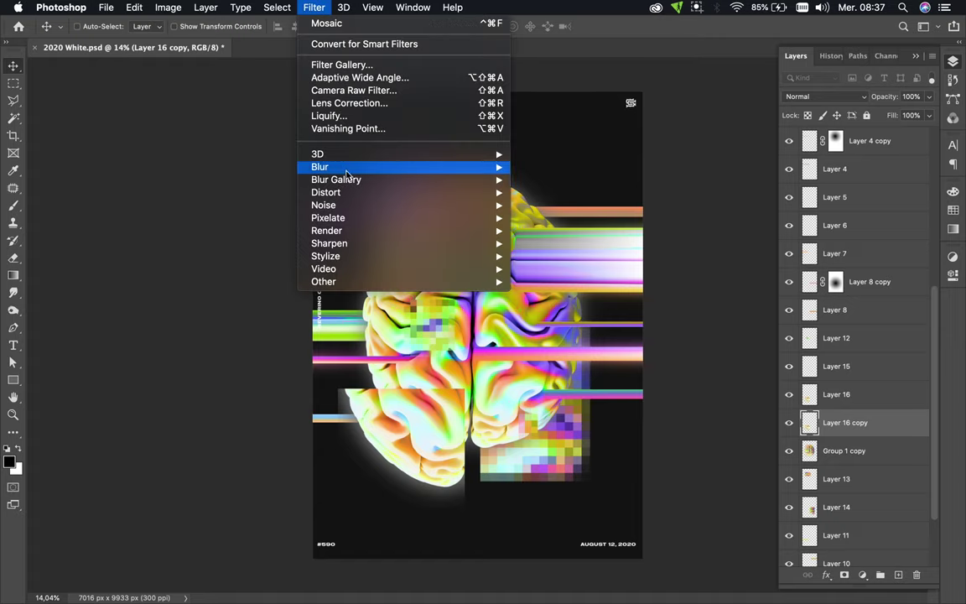
pyautogui.moveTo(320, 167)
pyautogui.click(561, 218)
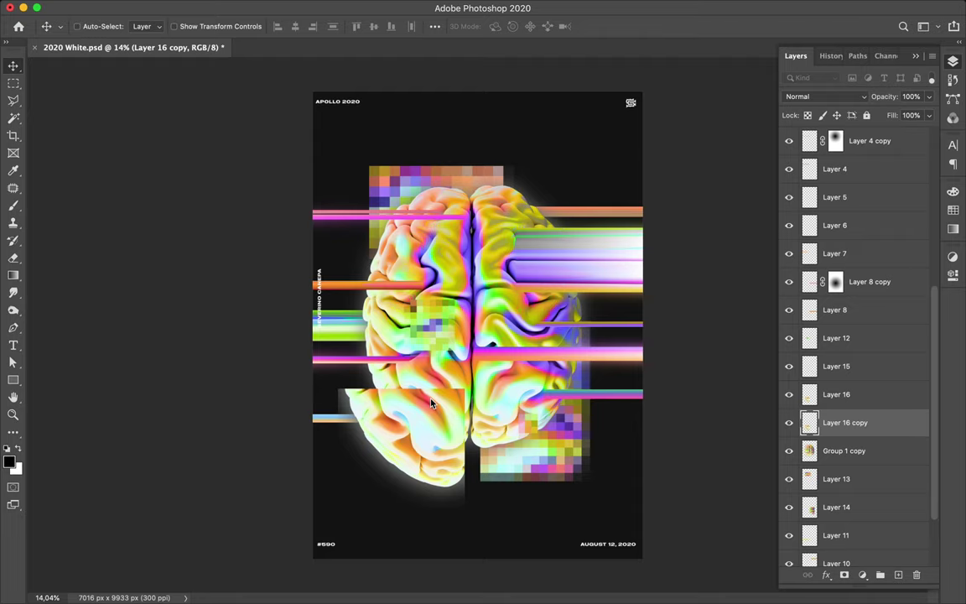
pyautogui.press('super+alt+f')
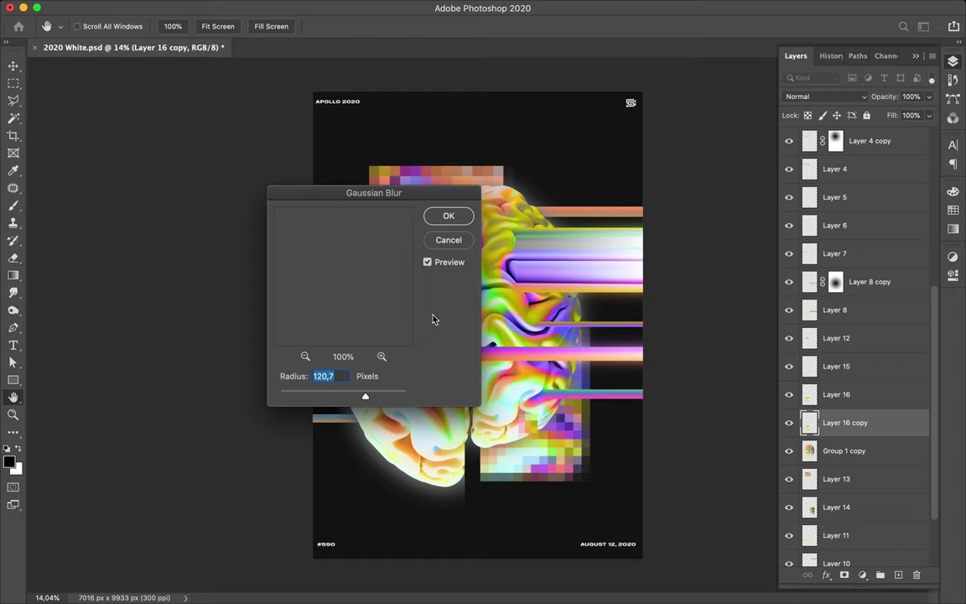
pyautogui.click(446, 217)
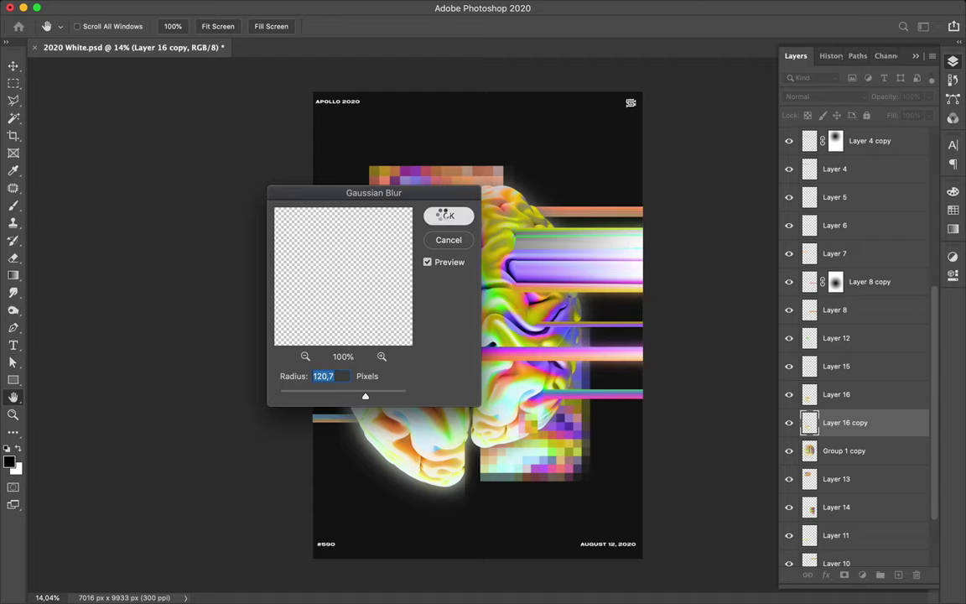
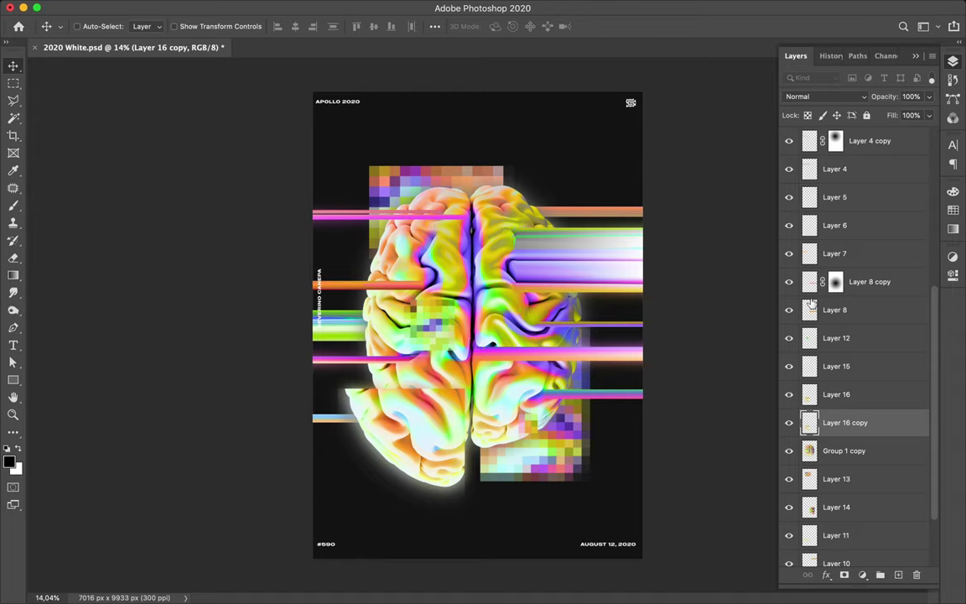
# Step: Set Layer 16 copy to Multiply, duplicate it, merge both copies, and set the merged layer to Multiply
pyautogui.click(851, 97)
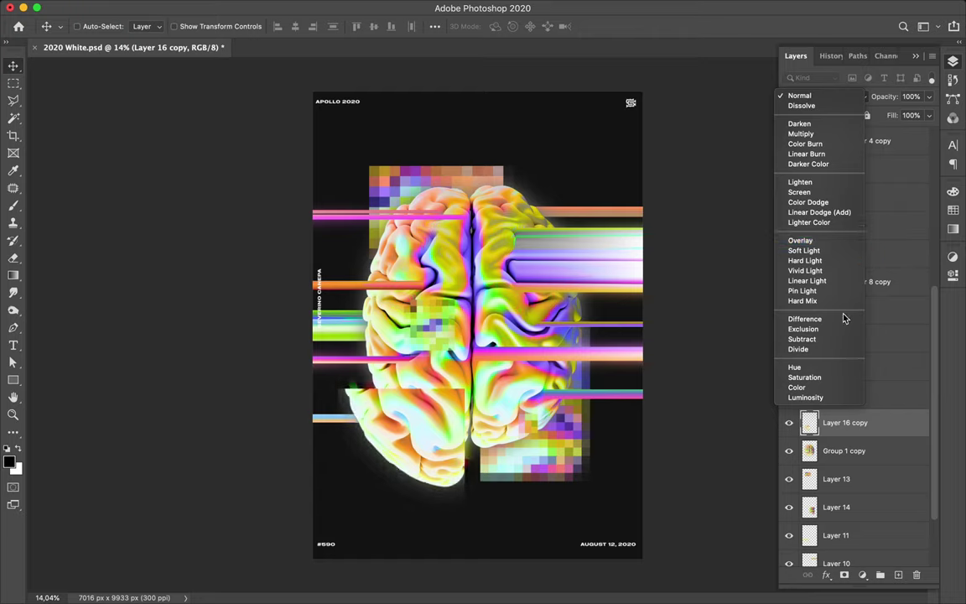
pyautogui.click(812, 135)
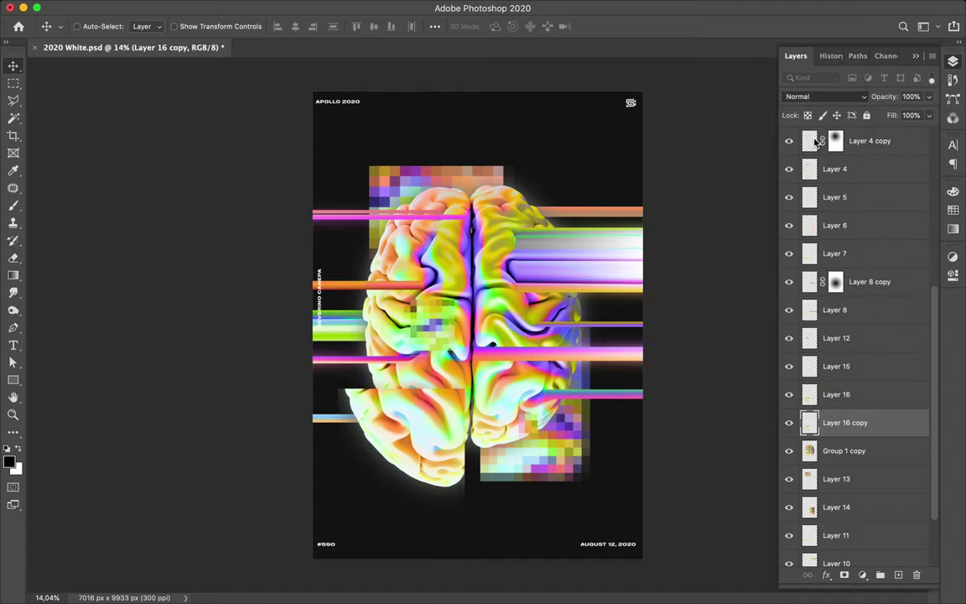
pyautogui.moveTo(854, 429); pyautogui.dragTo(849, 417)
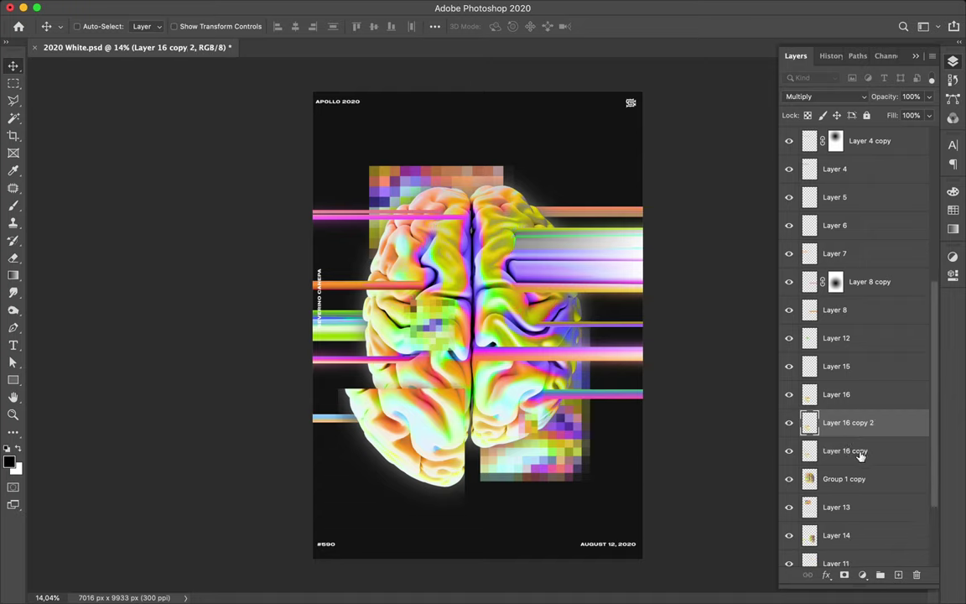
pyautogui.keyDown('shift'); pyautogui.click(861, 451); pyautogui.keyUp('shift')
pyautogui.press('super+e')
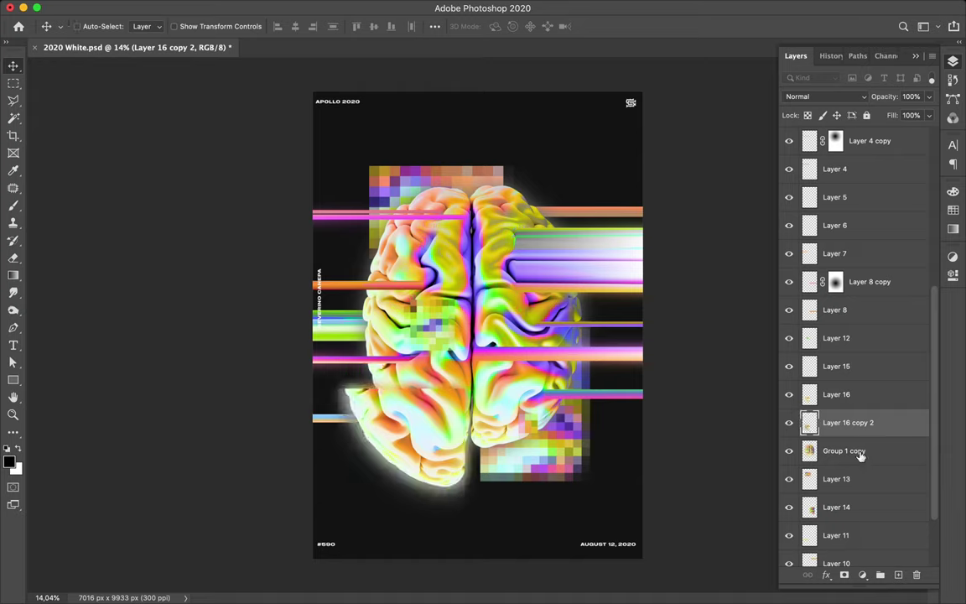
pyautogui.click(828, 99)
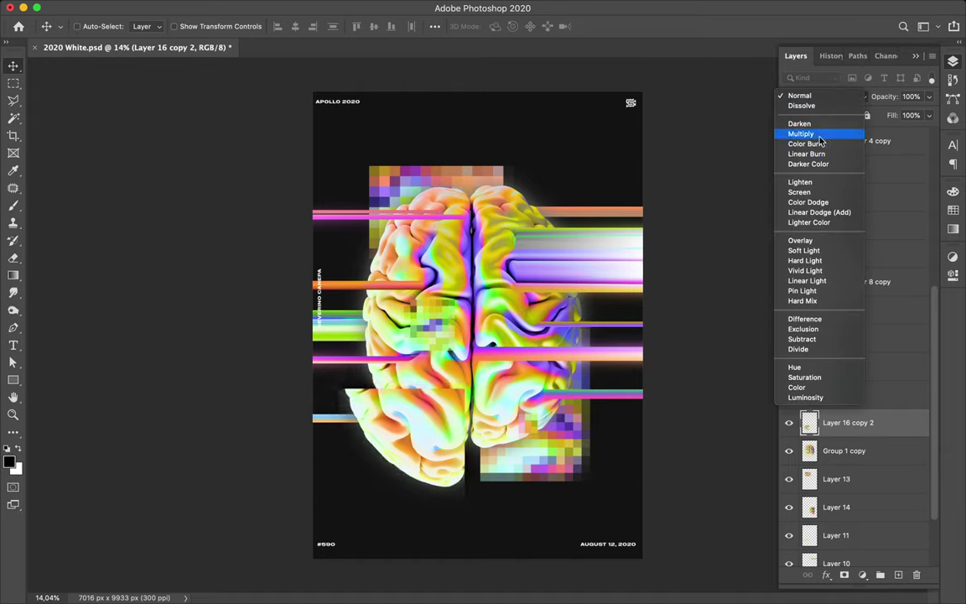
pyautogui.click(821, 136)
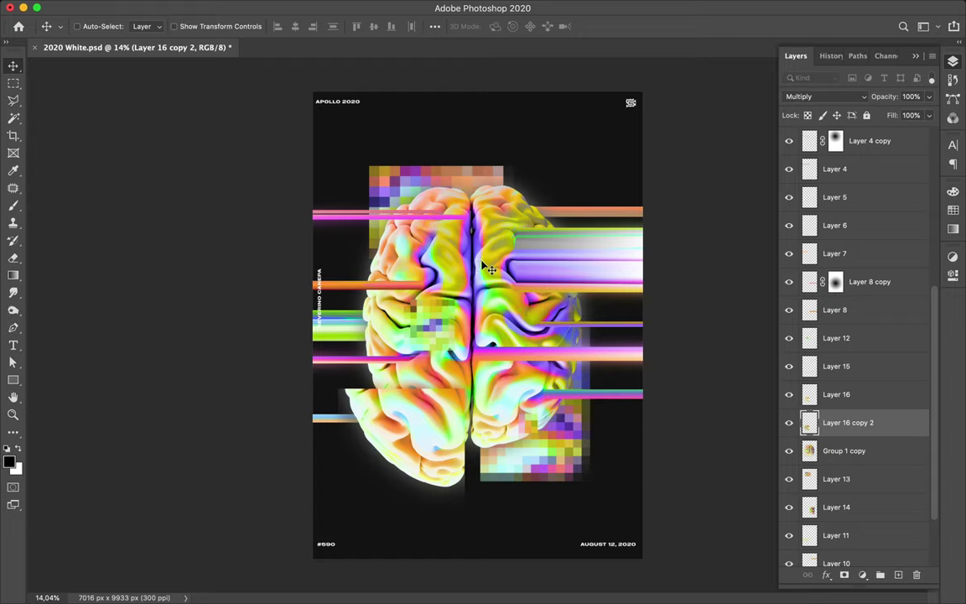
# Step: Select a circle over the right hemisphere of Group 1 copy and copy it to a new layer
pyautogui.press('m')
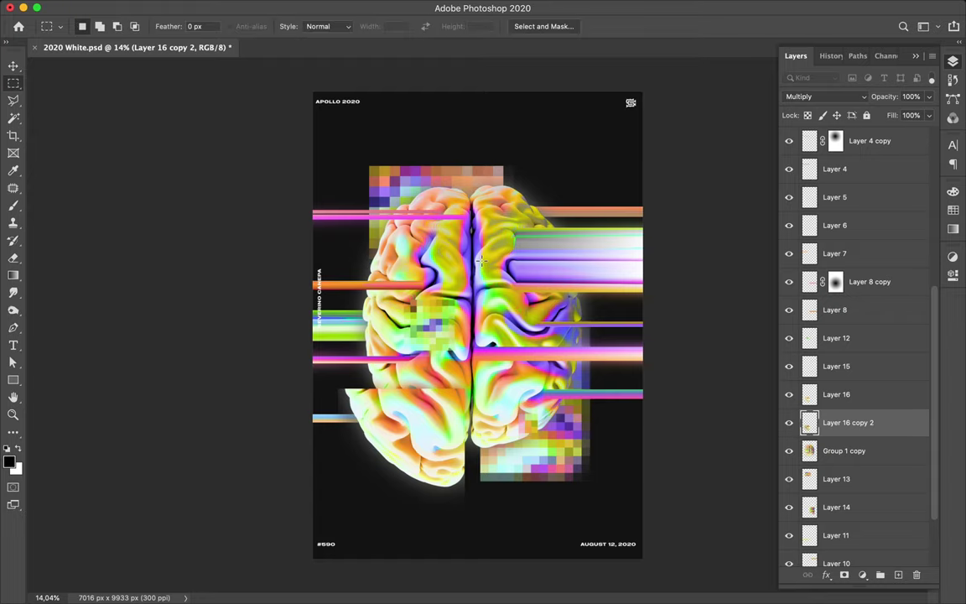
pyautogui.click(836, 453)
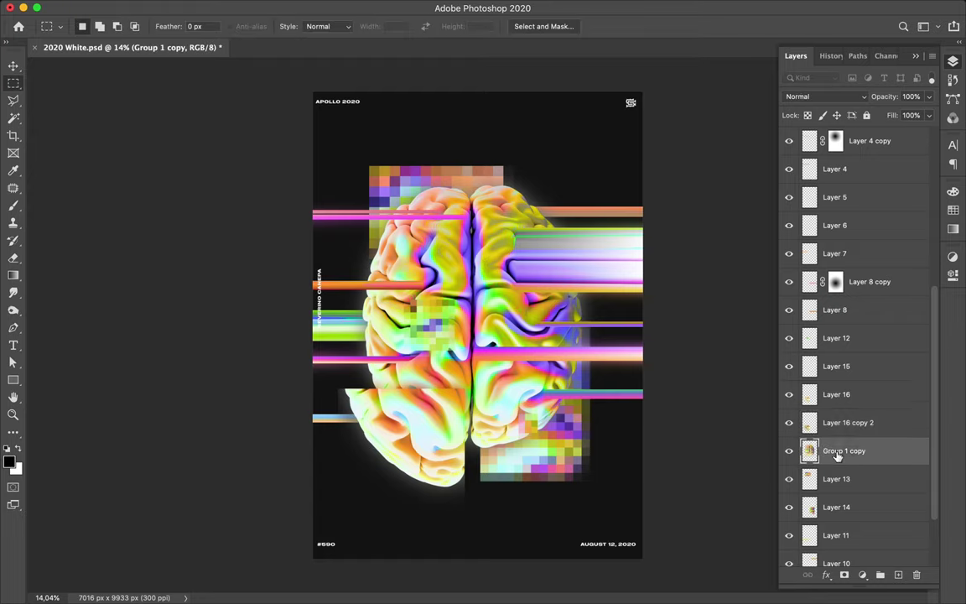
pyautogui.rightClick(15, 83)
pyautogui.click(51, 94)
pyautogui.moveTo(472, 242)
pyautogui.mouseDown()
pyautogui.moveTo(531, 311)
pyautogui.moveTo(573, 339)
pyautogui.mouseUp()
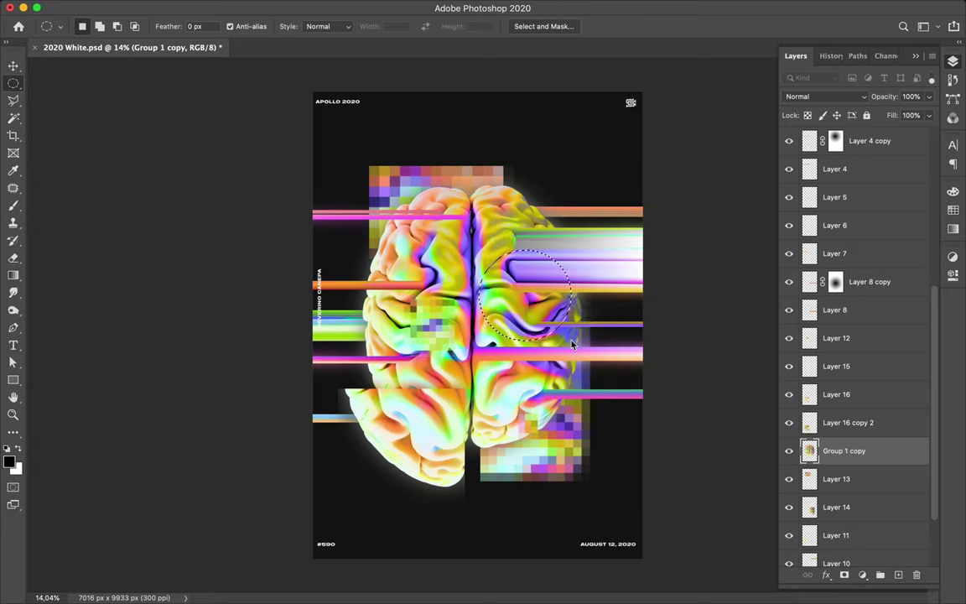
pyautogui.press('super+j')
# Step: Move the circular Layer 17 above the brain's upper right, restack it between Layer 5 and Layer 6, and duplicate it
pyautogui.press('v')
pyautogui.moveTo(572, 346); pyautogui.dragTo(558, 200)
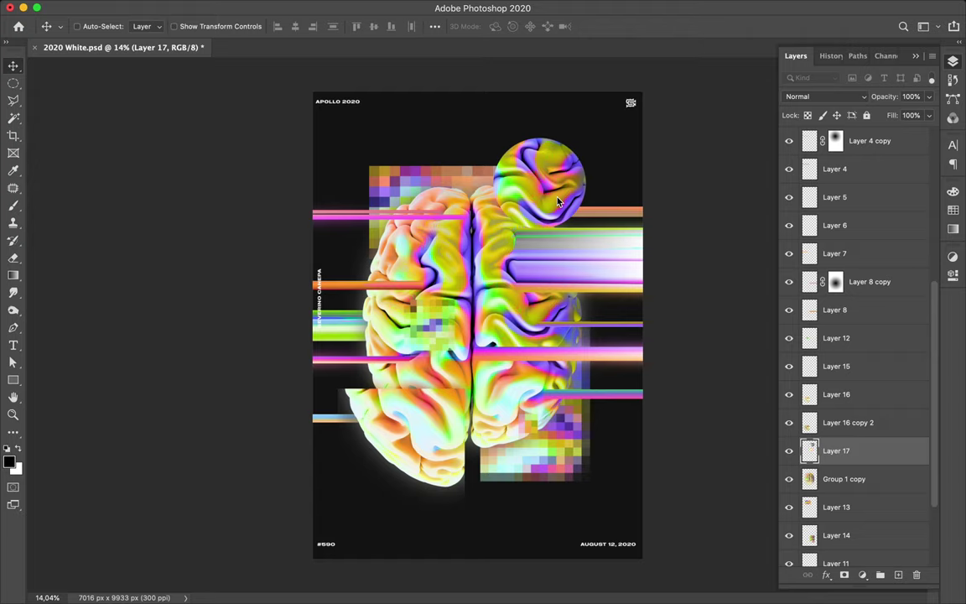
pyautogui.moveTo(558, 200); pyautogui.dragTo(559, 196)
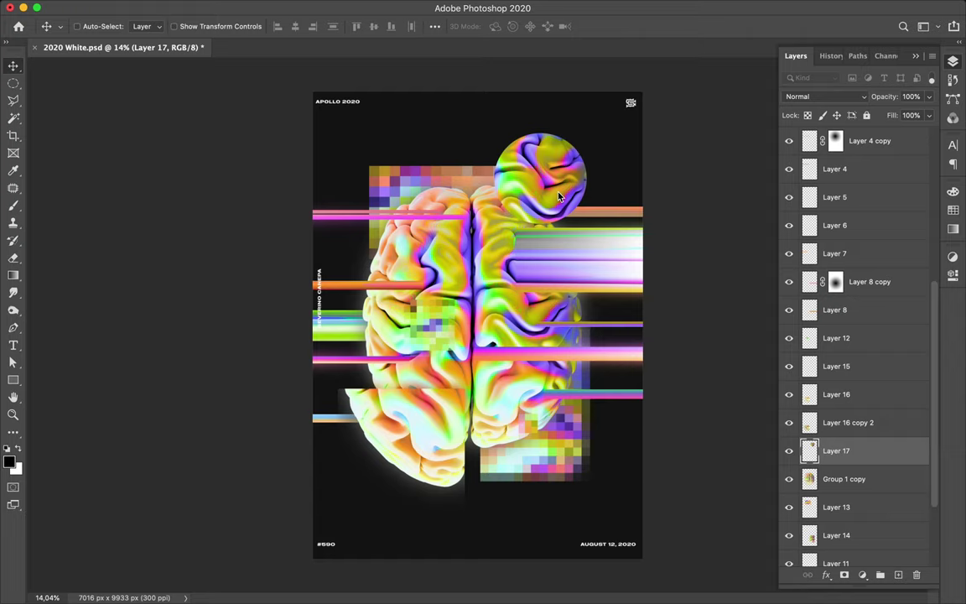
pyautogui.moveTo(559, 197); pyautogui.dragTo(557, 200)
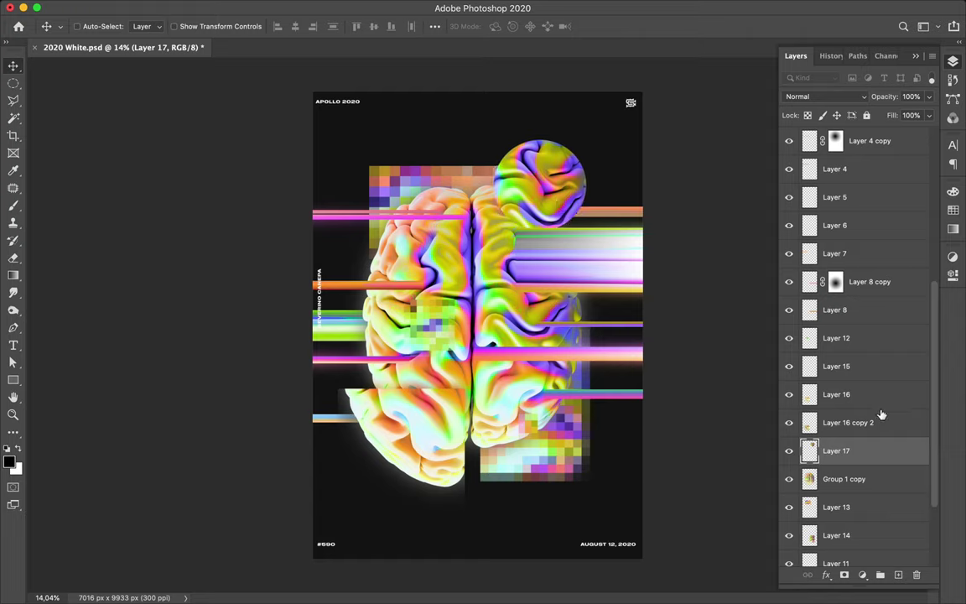
pyautogui.moveTo(873, 451); pyautogui.dragTo(864, 218)
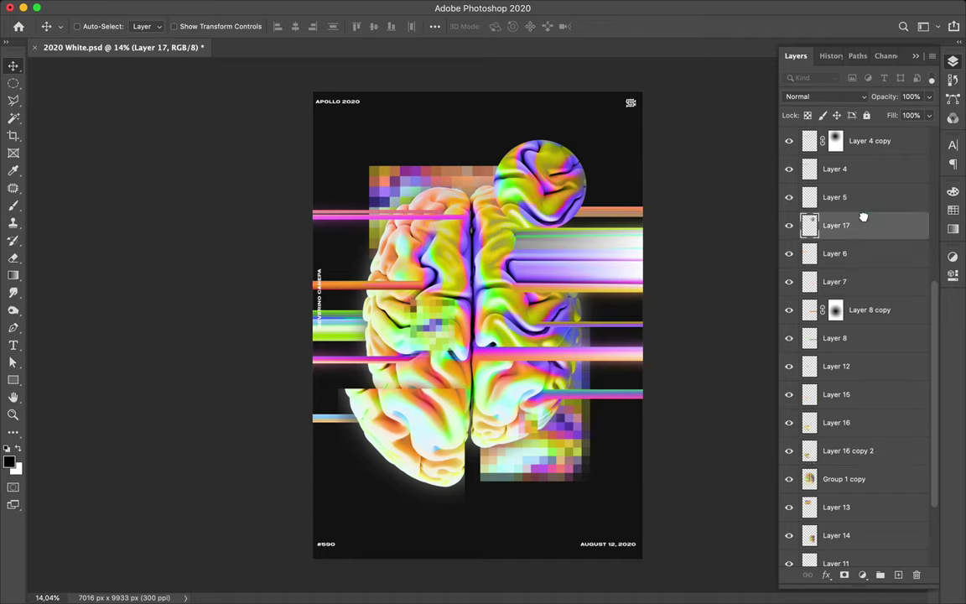
pyautogui.moveTo(558, 183)
pyautogui.mouseDown()
pyautogui.moveTo(576, 193)
pyautogui.moveTo(570, 187)
pyautogui.mouseUp()
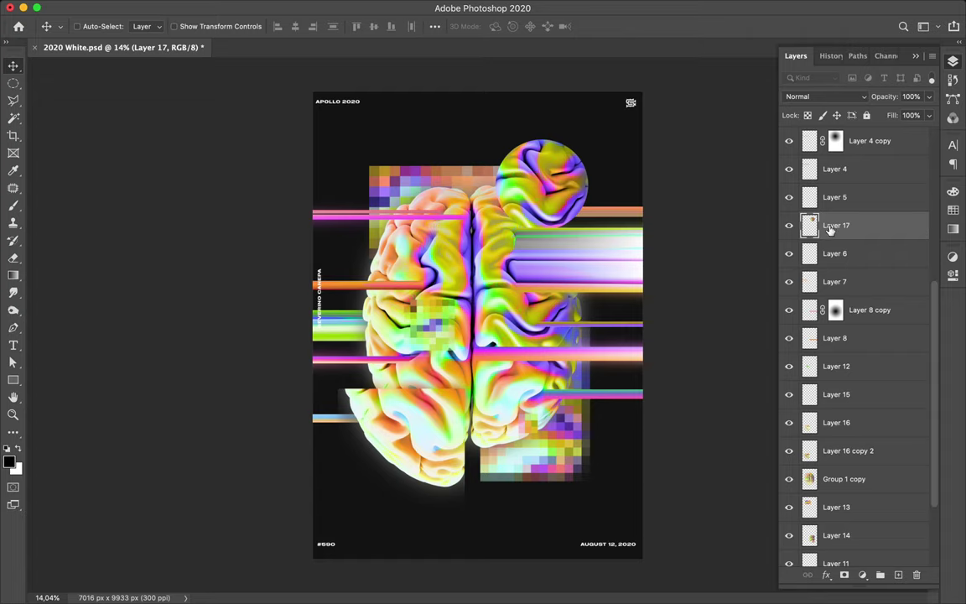
pyautogui.moveTo(827, 228); pyautogui.dragTo(832, 242)
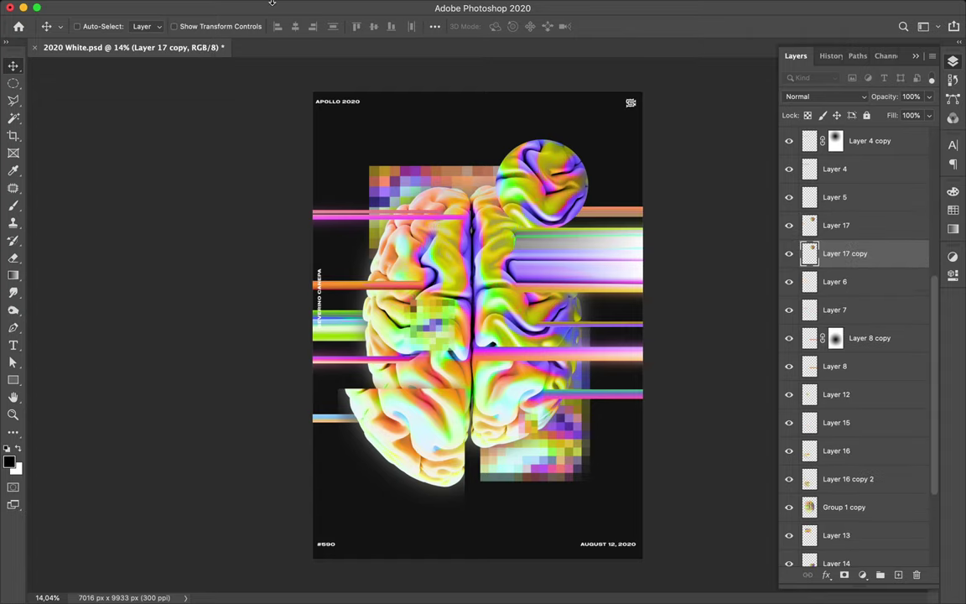
# Step: Apply a Gaussian Blur to Layer 17 copy to soften it into a glow
pyautogui.moveTo(310, 4)
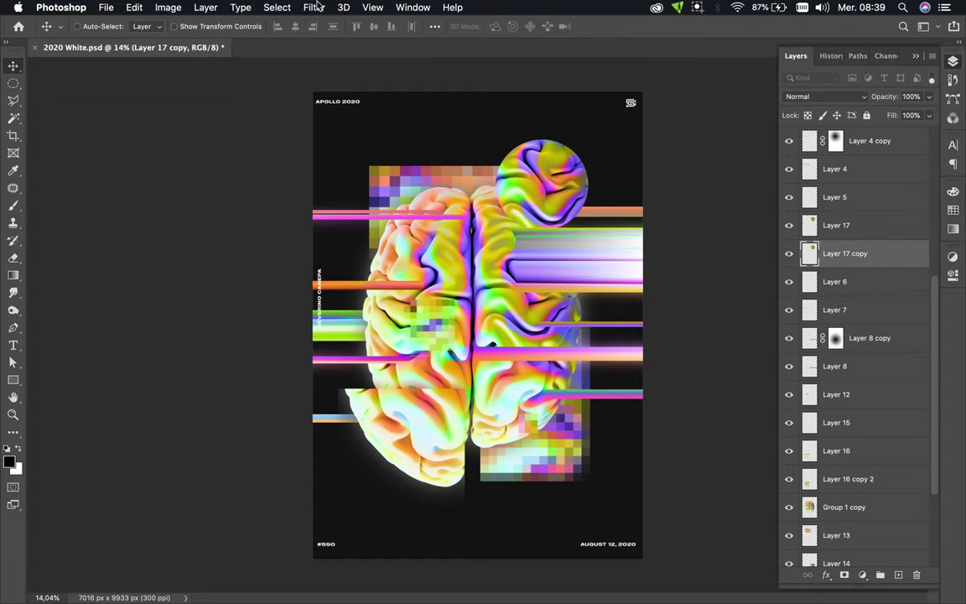
pyautogui.click(316, 6)
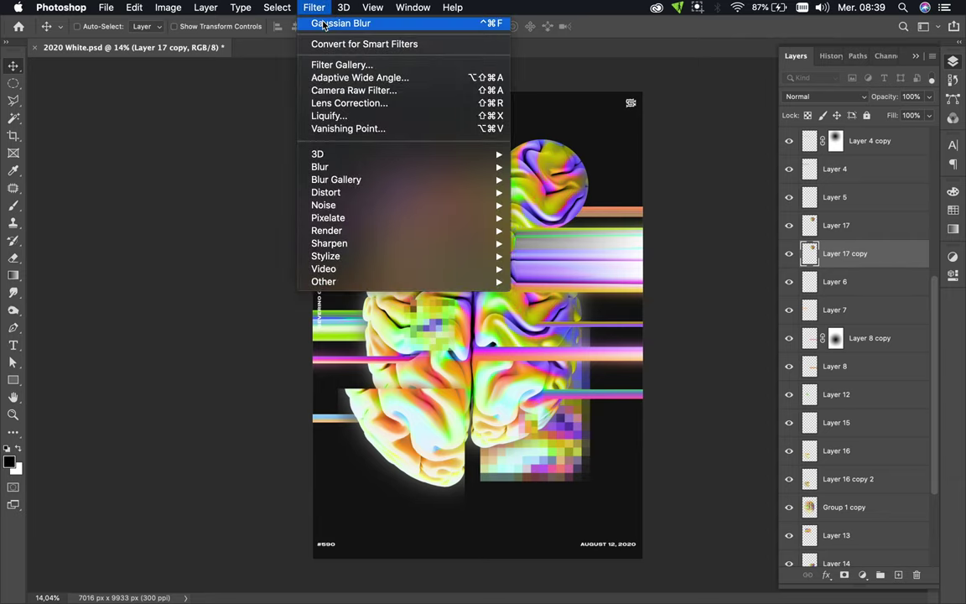
pyautogui.click(323, 23)
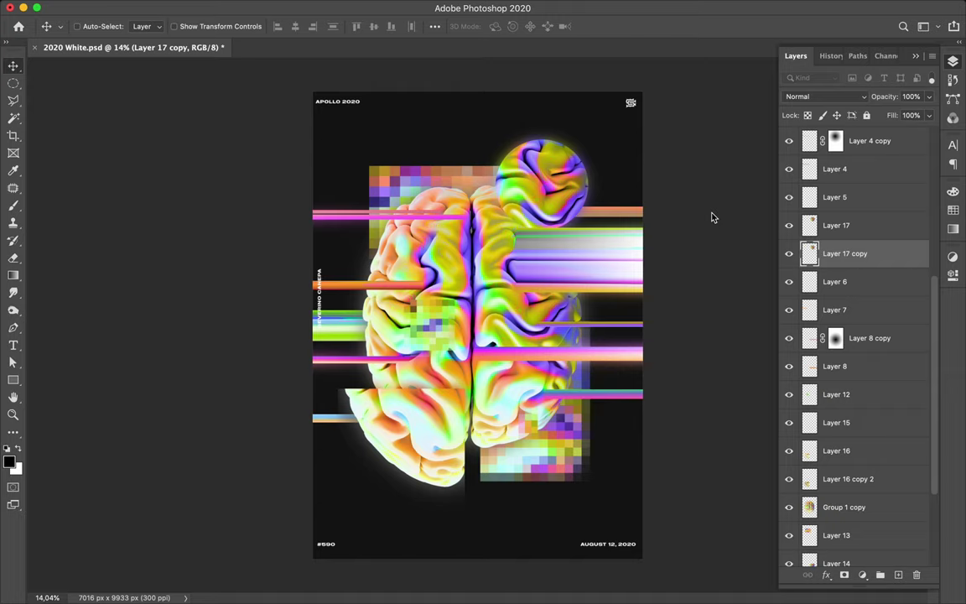
# Step: Set the blurred circle copy to Multiply and duplicate it as Layer 17 copy 2
pyautogui.click(844, 99)
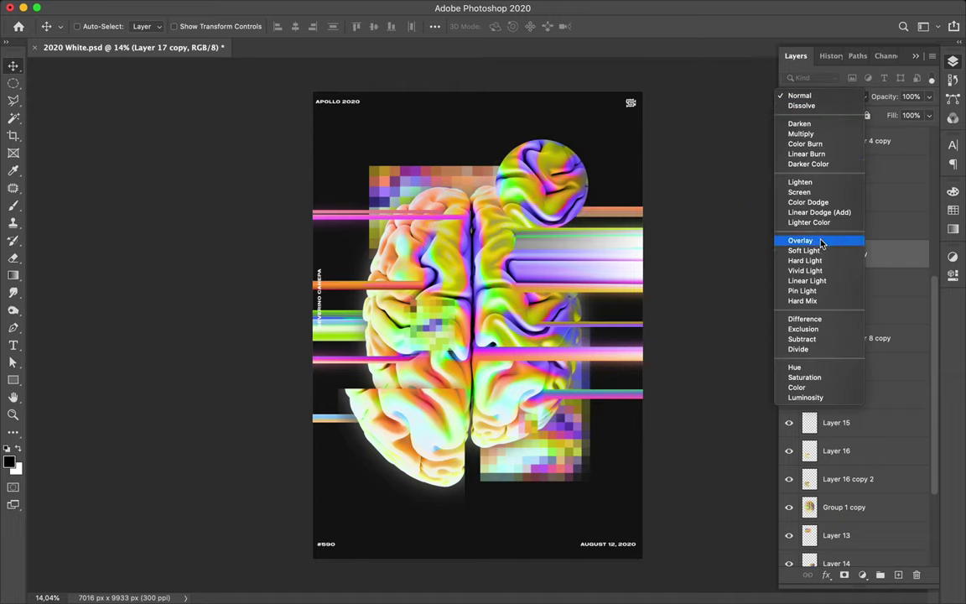
pyautogui.click(811, 136)
pyautogui.moveTo(866, 254); pyautogui.dragTo(864, 264)
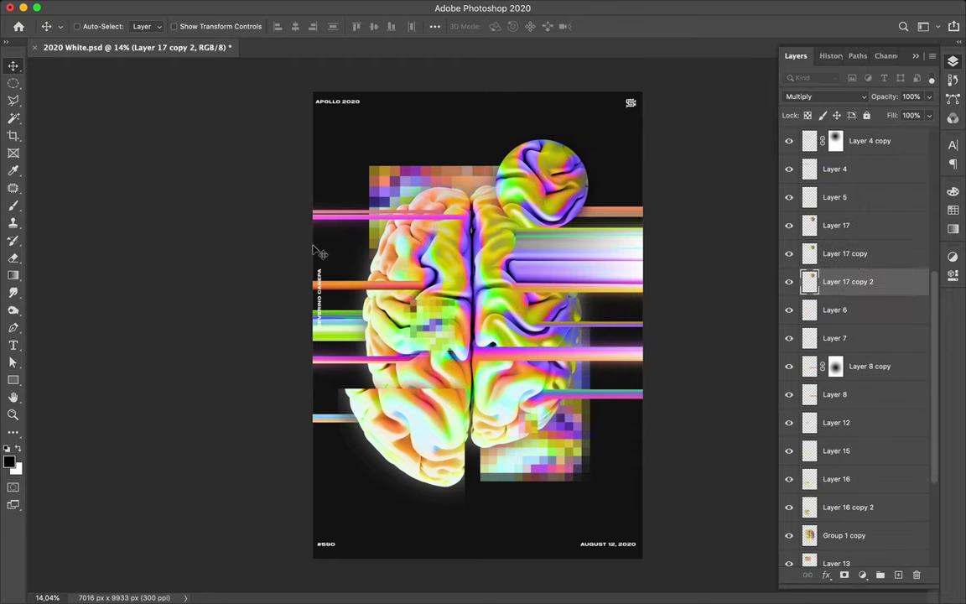
pyautogui.press('super+equal')
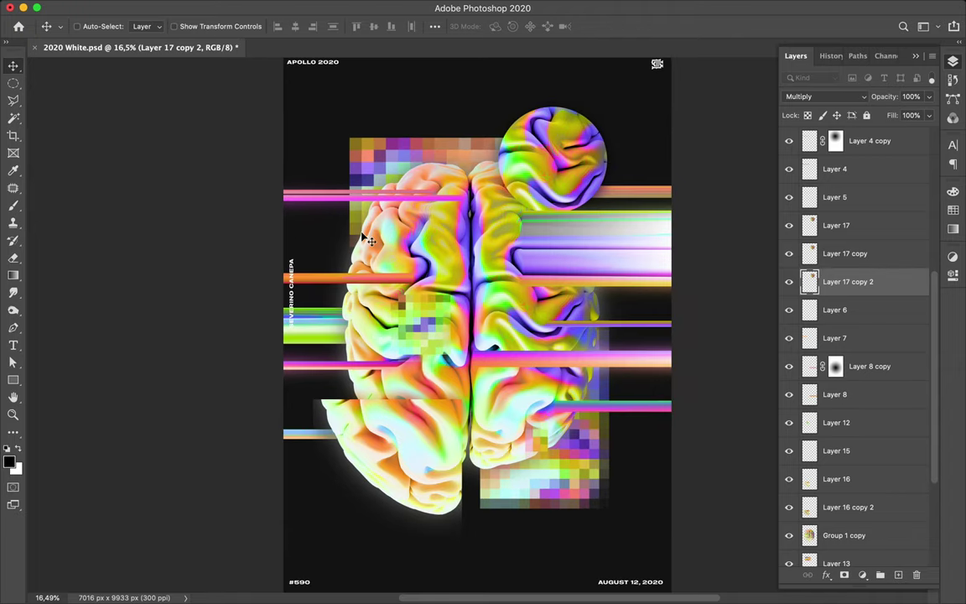
# Step: Draw a thin white-filled rectangle bar over the brain's left hemisphere
pyautogui.press('m')
pyautogui.press('u')
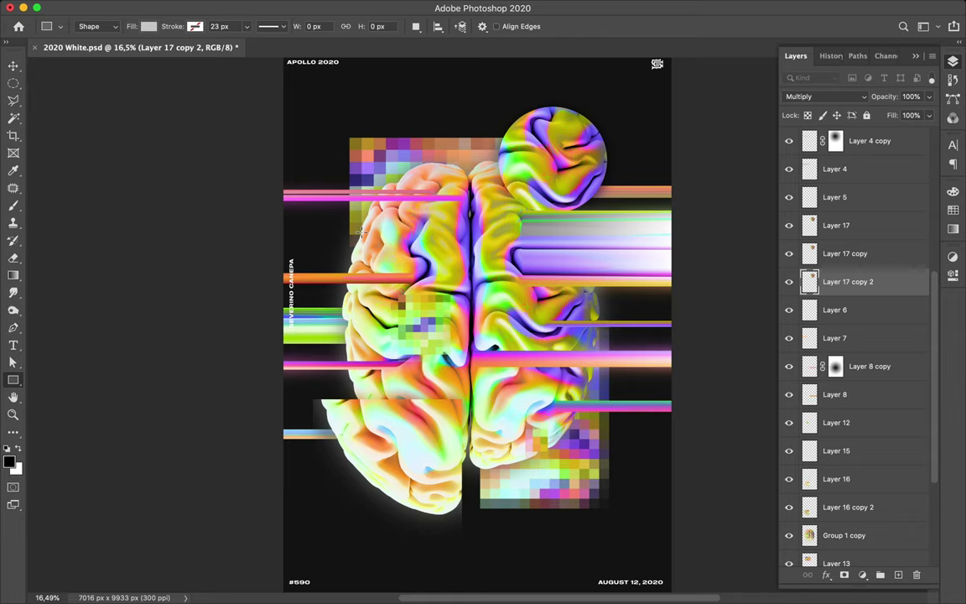
pyautogui.click(148, 27)
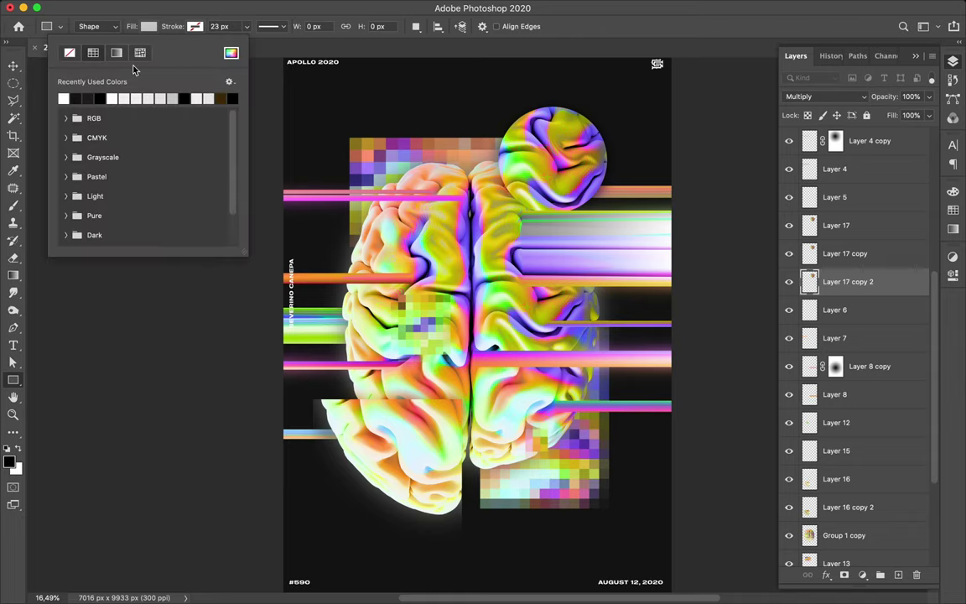
pyautogui.click(65, 98)
pyautogui.click(308, 200)
pyautogui.moveTo(337, 219); pyautogui.dragTo(420, 220)
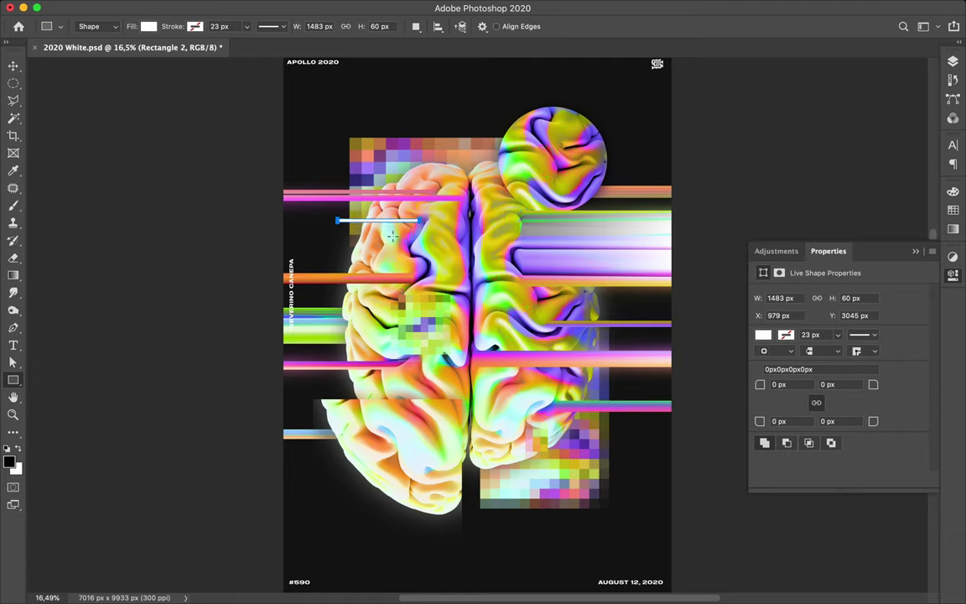
# Step: Duplicate the white bar further down the brain's left side
pyautogui.press('c')
pyautogui.press('v')
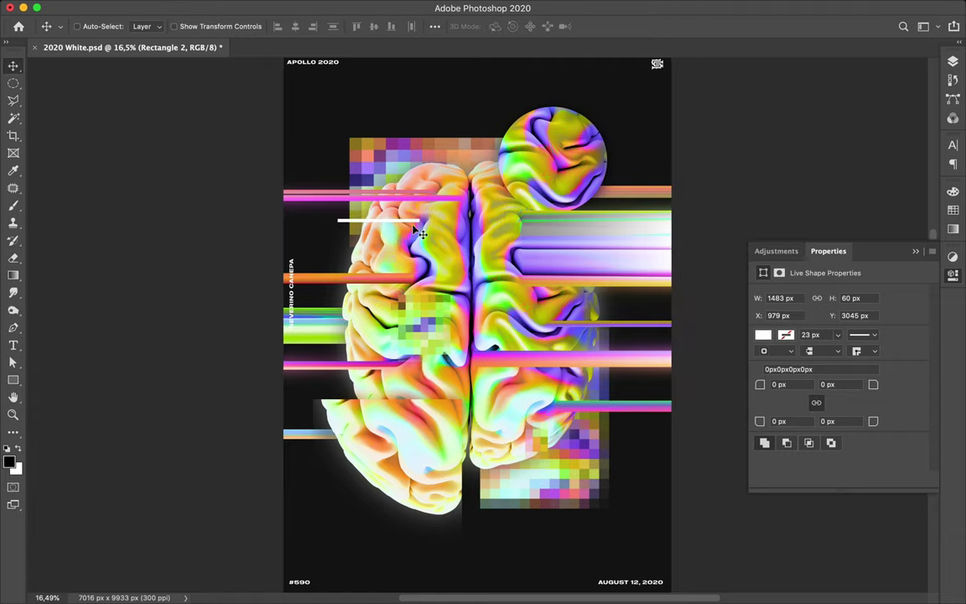
pyautogui.moveTo(407, 225); pyautogui.dragTo(410, 495)
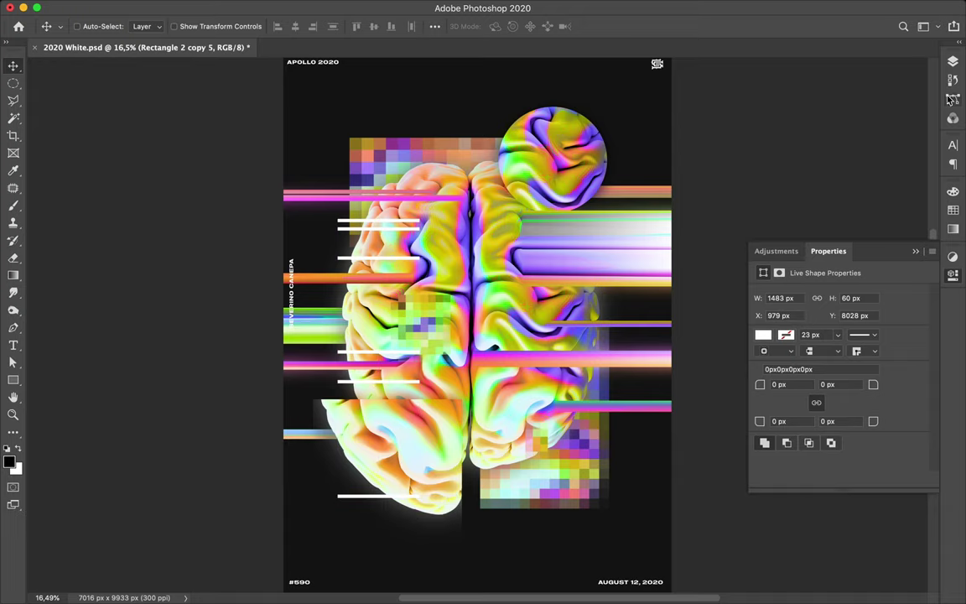
pyautogui.press('F7')
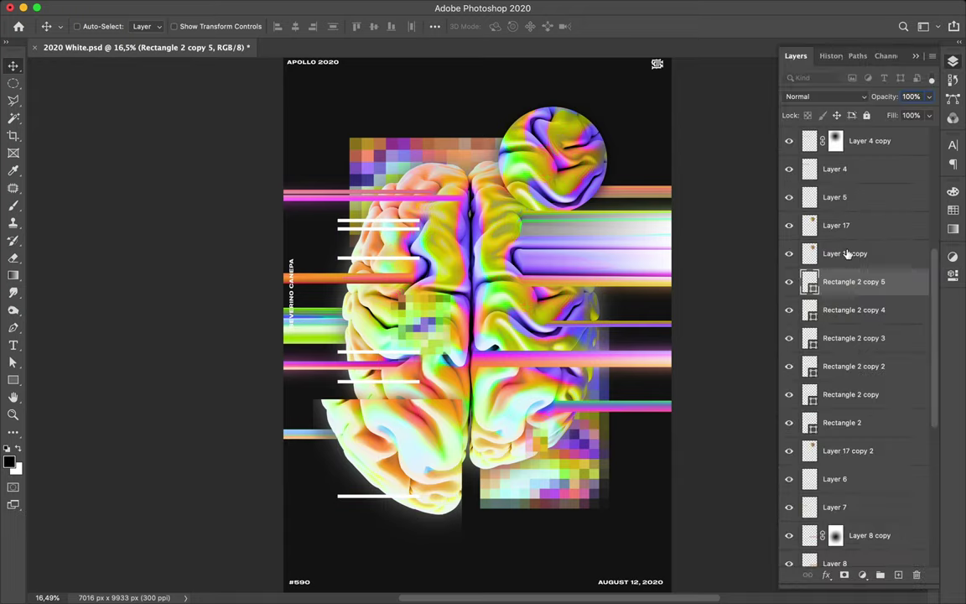
# Step: Restack the lowest bar below Group 1 copy, then copy it, stretch the copy to about 660% height, and raise it
pyautogui.moveTo(829, 281); pyautogui.dragTo(858, 439)
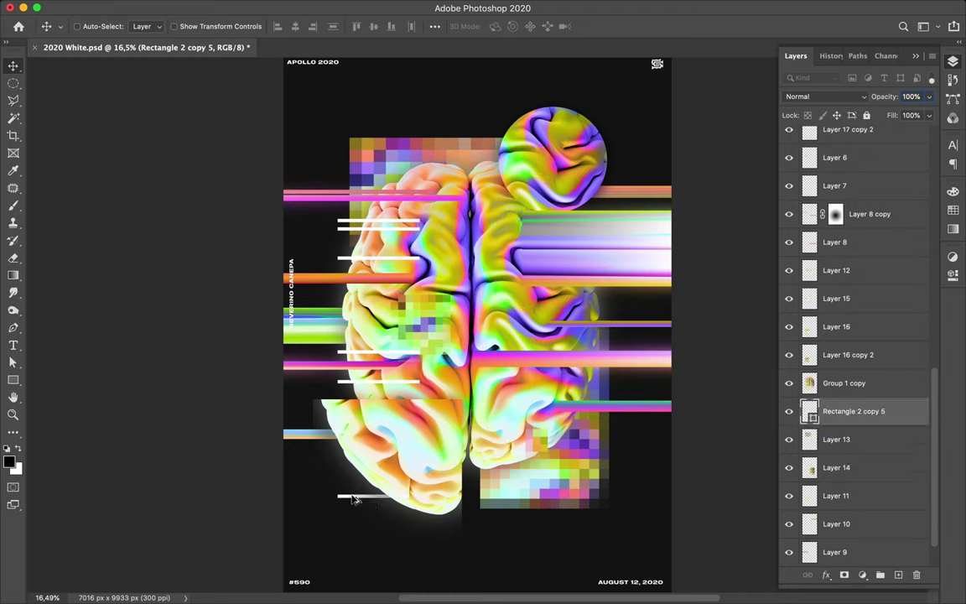
pyautogui.moveTo(354, 502); pyautogui.dragTo(369, 521)
pyautogui.hotkey('ctrl', 't')
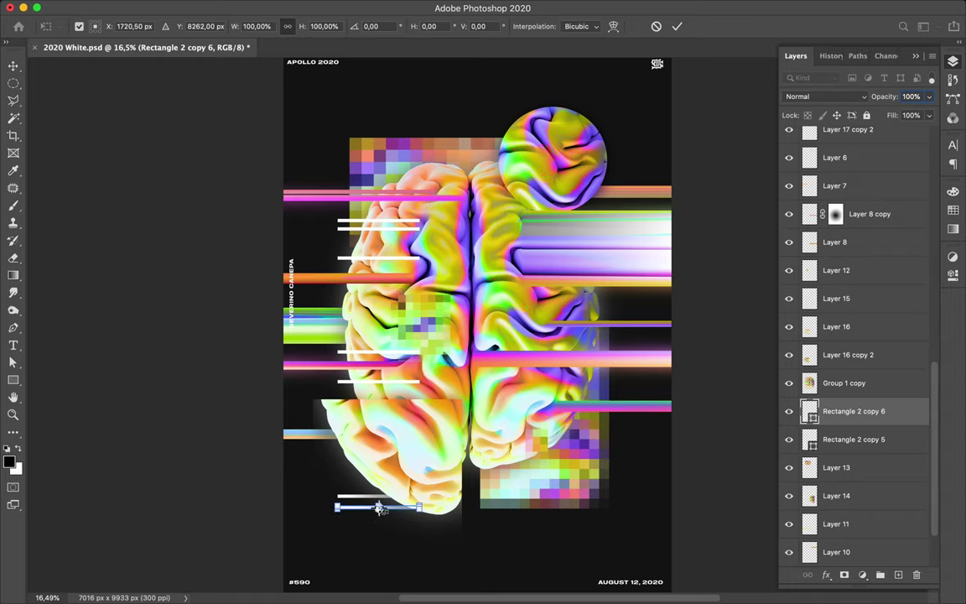
pyautogui.moveTo(379, 510); pyautogui.dragTo(379, 529)
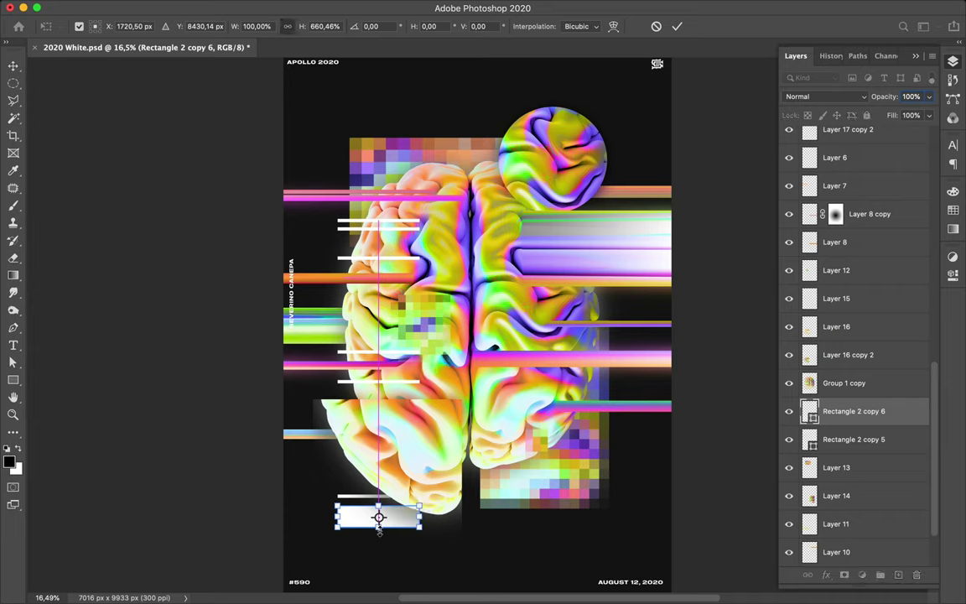
pyautogui.press('Return')
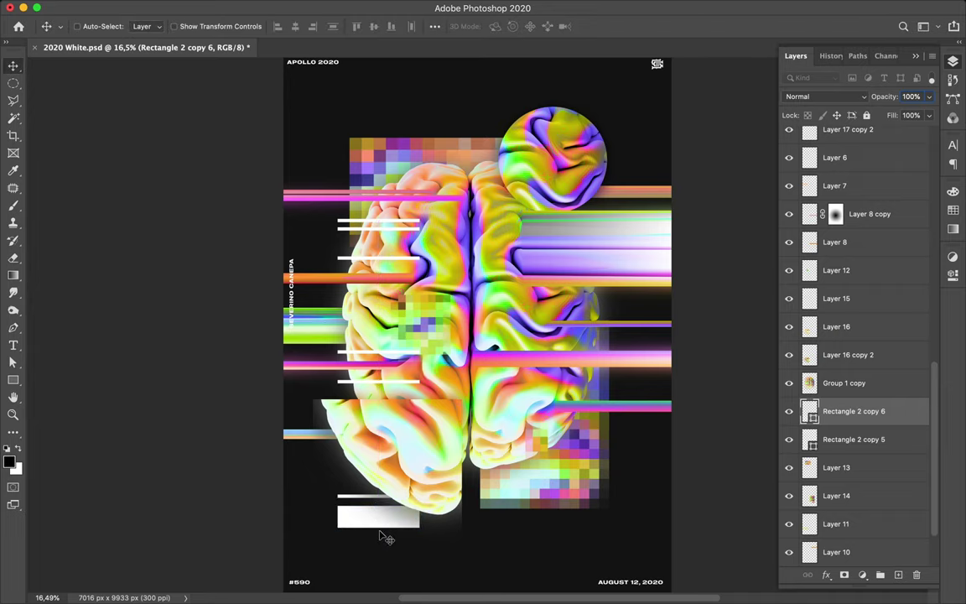
pyautogui.moveTo(384, 536); pyautogui.dragTo(379, 491)
# Step: Move the Rectangle 2 white bar up above the pixel blocks at the top of the brain
pyautogui.press('super')
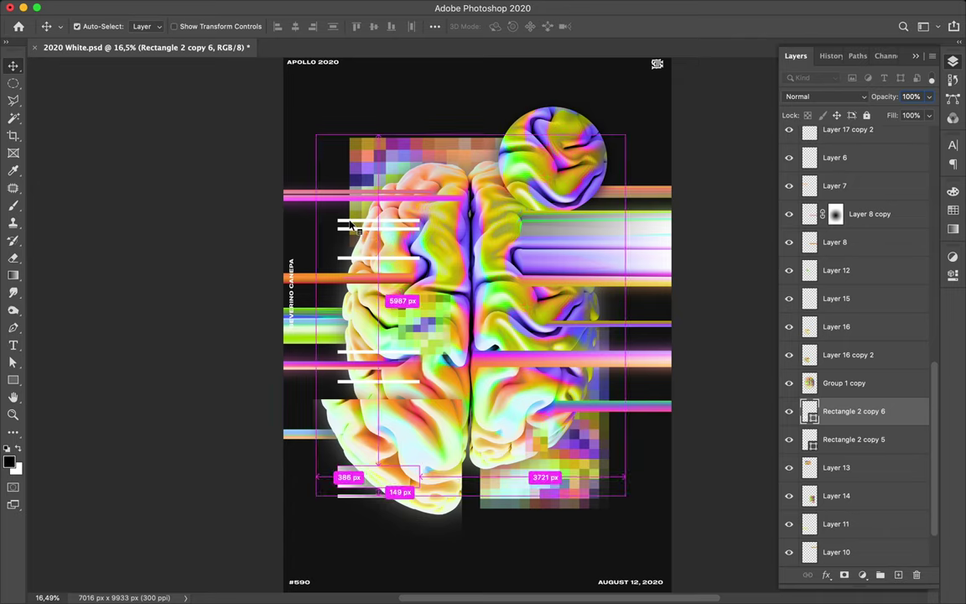
pyautogui.keyDown('super'); pyautogui.click(351, 226); pyautogui.keyUp('super')
pyautogui.moveTo(354, 159); pyautogui.dragTo(358, 134)
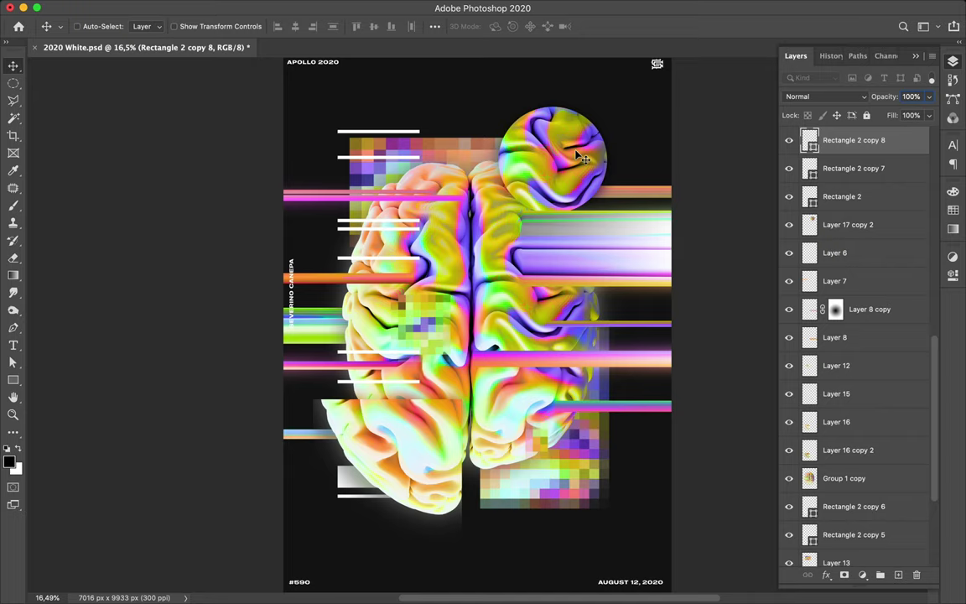
pyautogui.scroll(3, 579, 157)
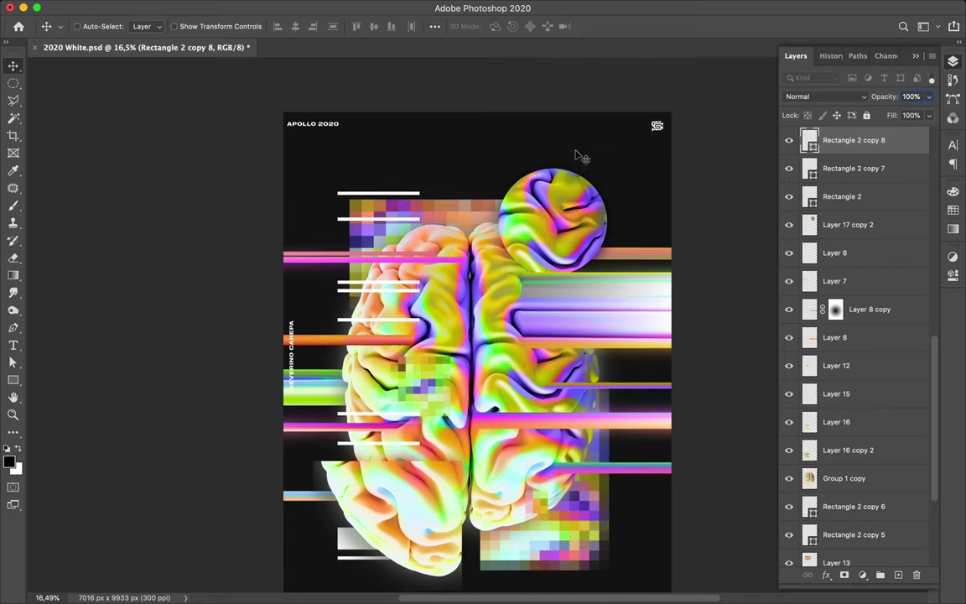
pyautogui.scroll(-3, 578, 157)
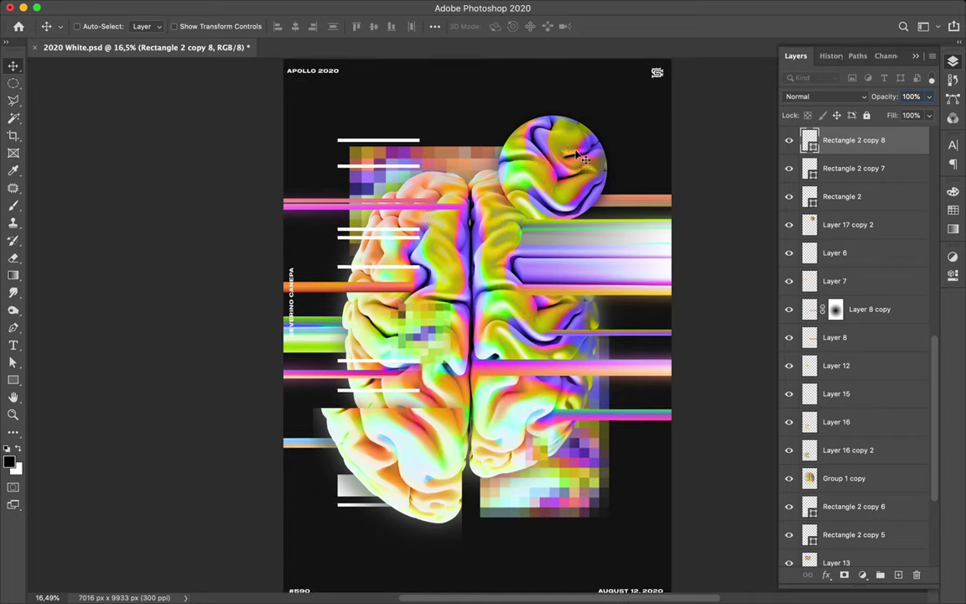
pyautogui.scroll(-2, 572, 156)
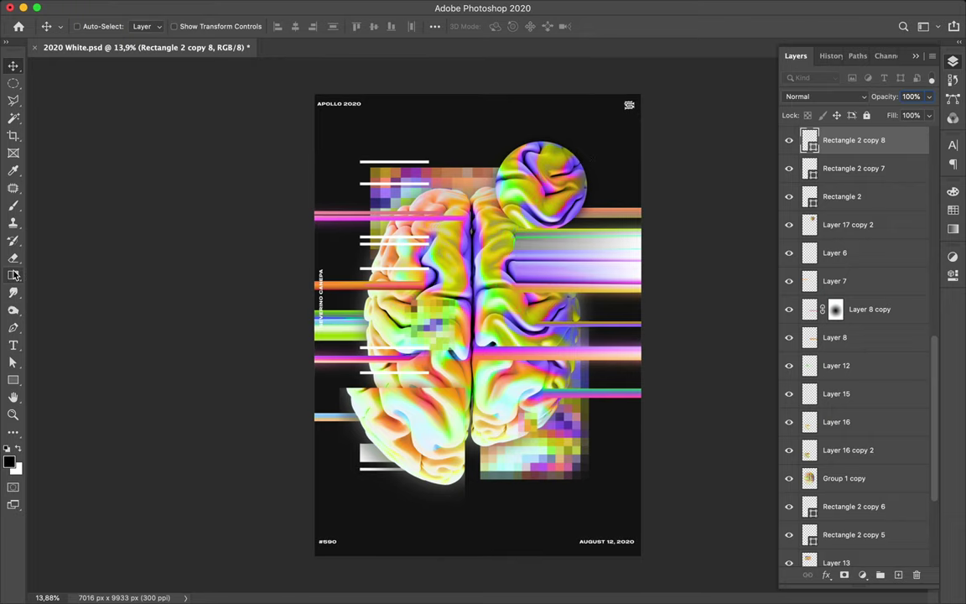
# Step: Draw a tall rectangle over the poster's right half and move Rectangle 3 down near the background
pyautogui.click(14, 380)
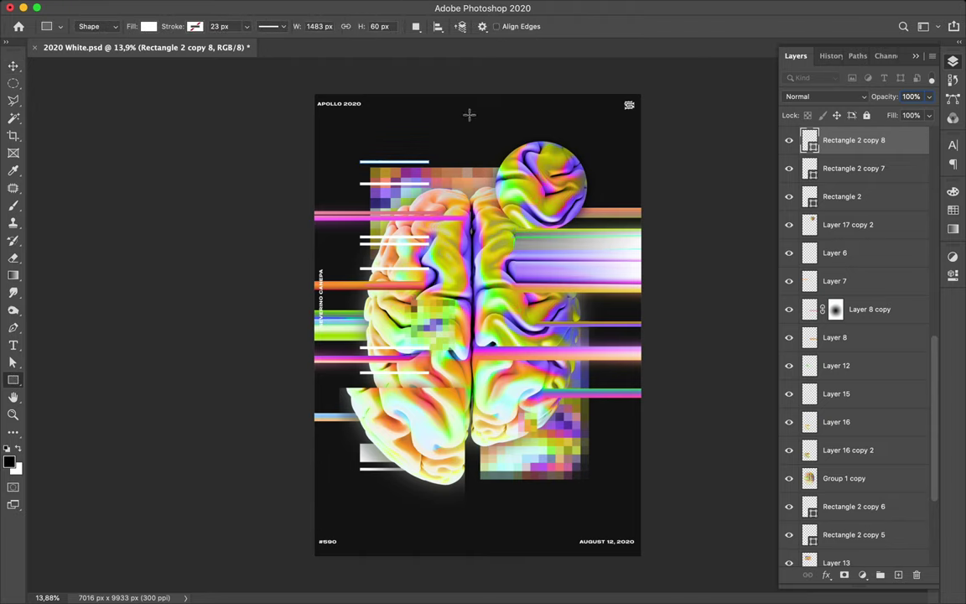
pyautogui.moveTo(467, 126); pyautogui.dragTo(617, 526)
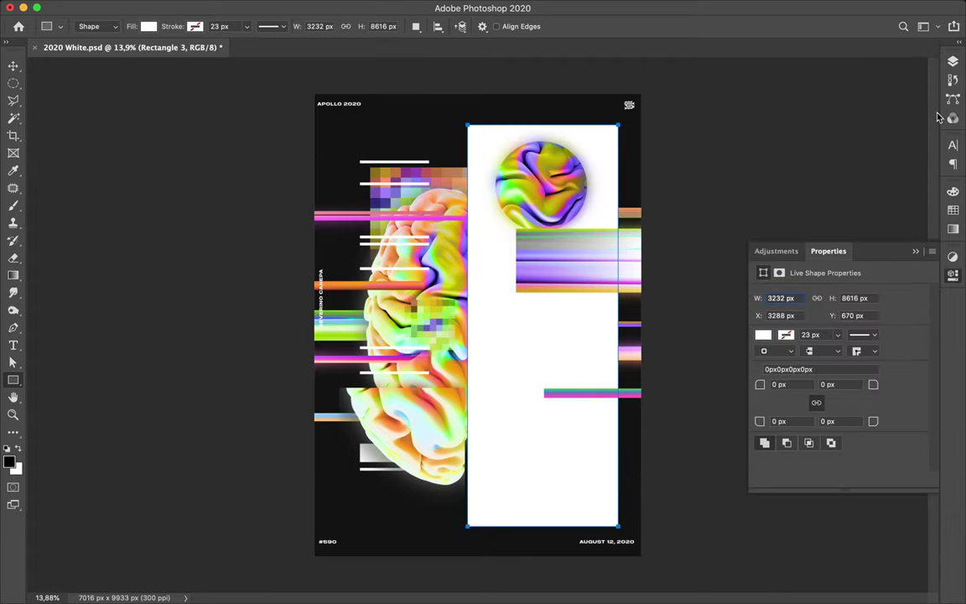
pyautogui.click(953, 64)
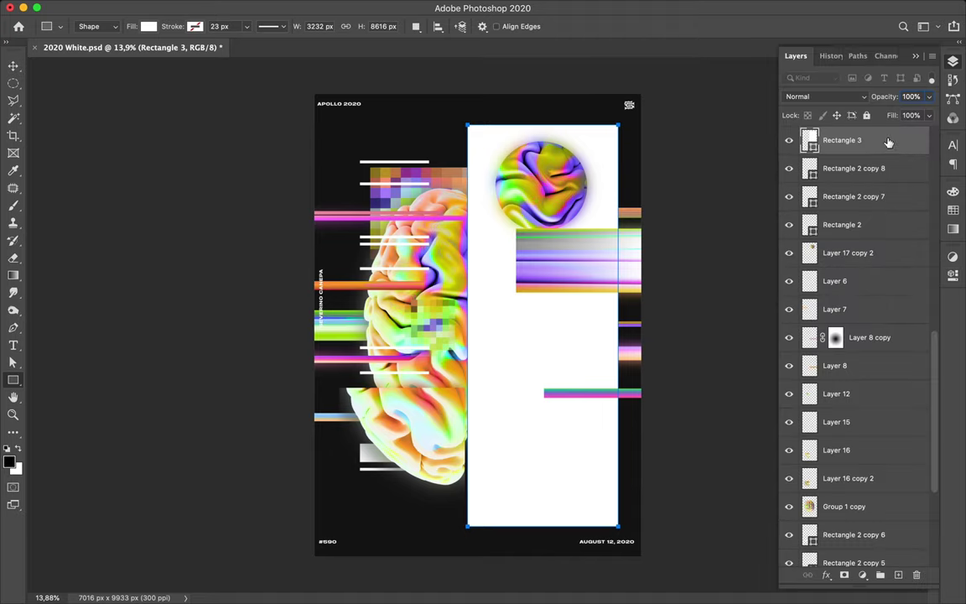
pyautogui.moveTo(870, 143); pyautogui.dragTo(857, 545)
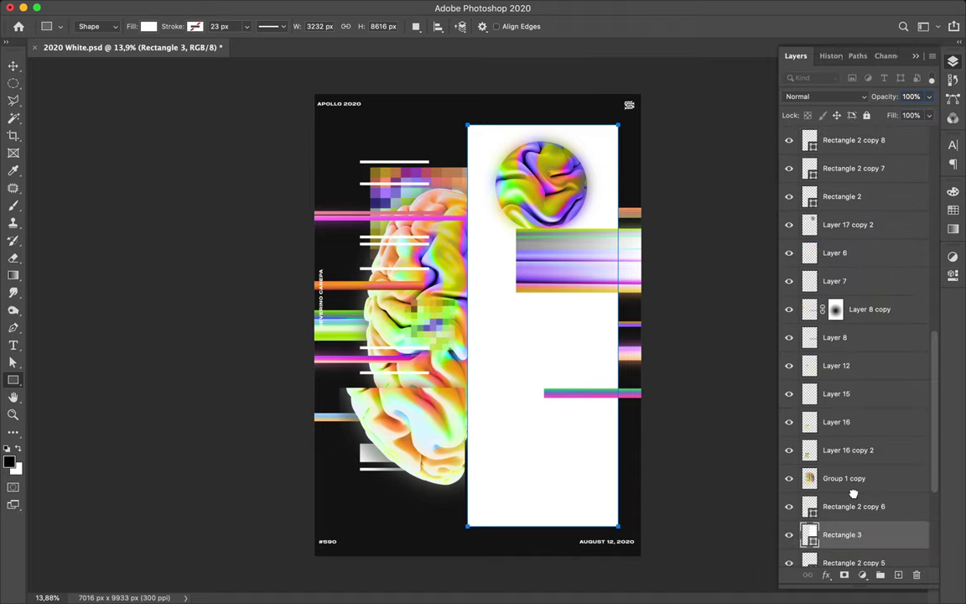
pyautogui.scroll(-5, 856, 498)
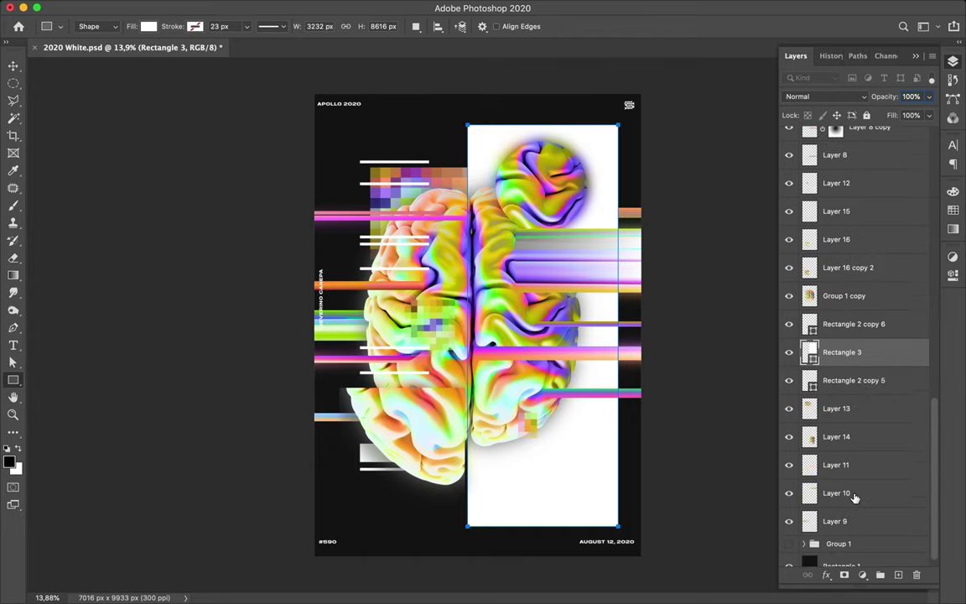
pyautogui.moveTo(854, 340); pyautogui.dragTo(858, 517)
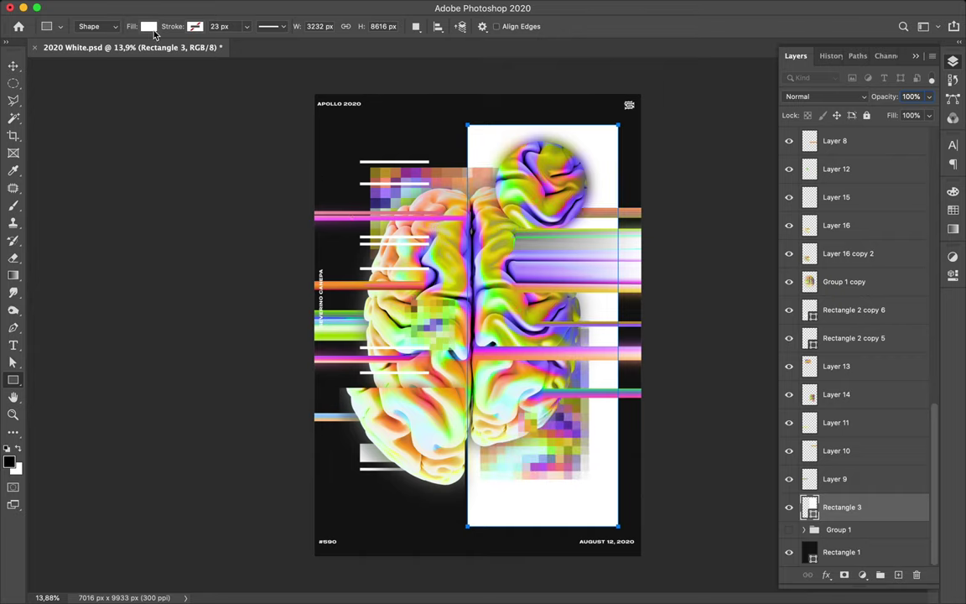
# Step: Fill Rectangle 3 with a linear grey-to-black gradient running horizontally at angle 0
pyautogui.click(145, 28)
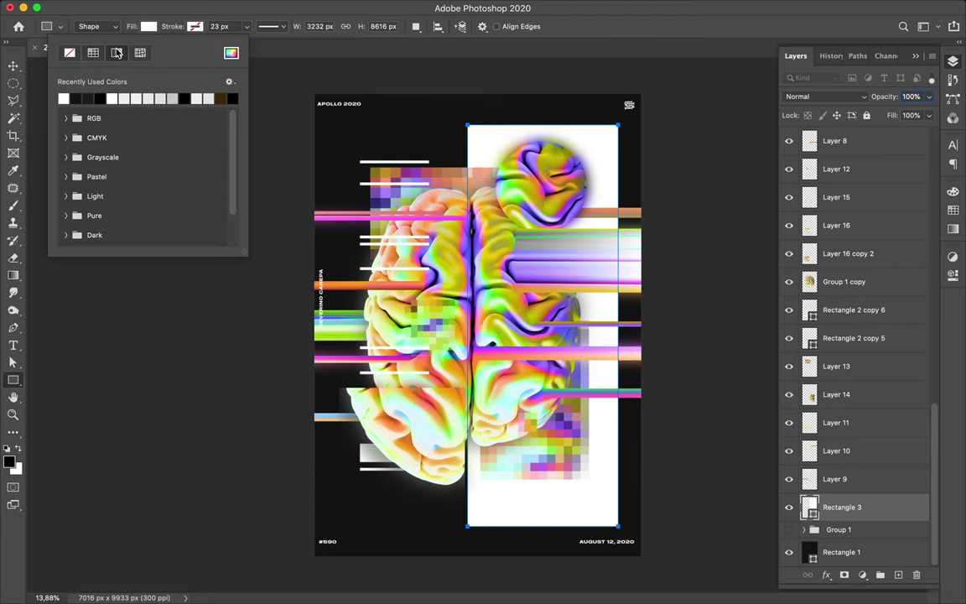
pyautogui.click(116, 53)
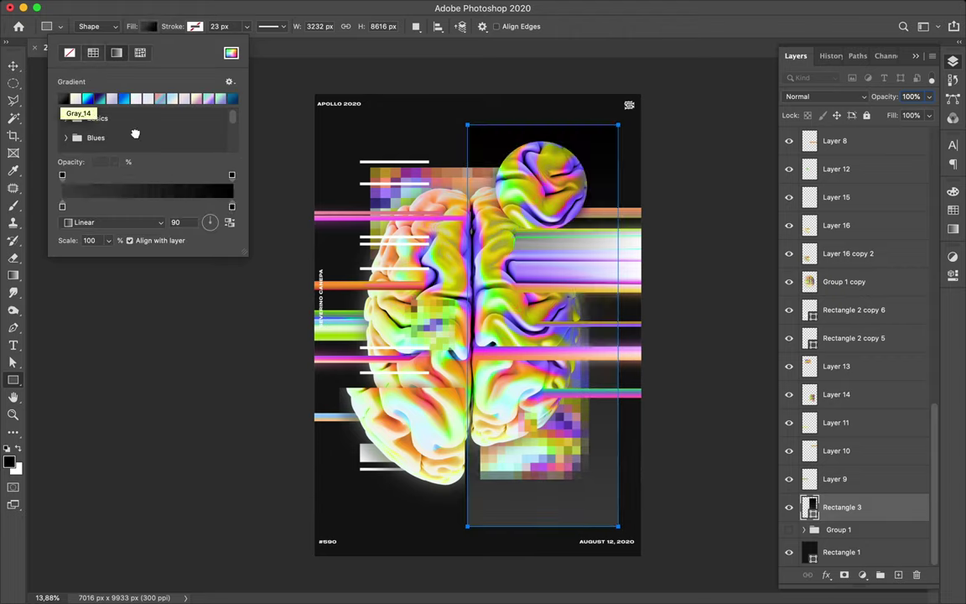
pyautogui.click(207, 224)
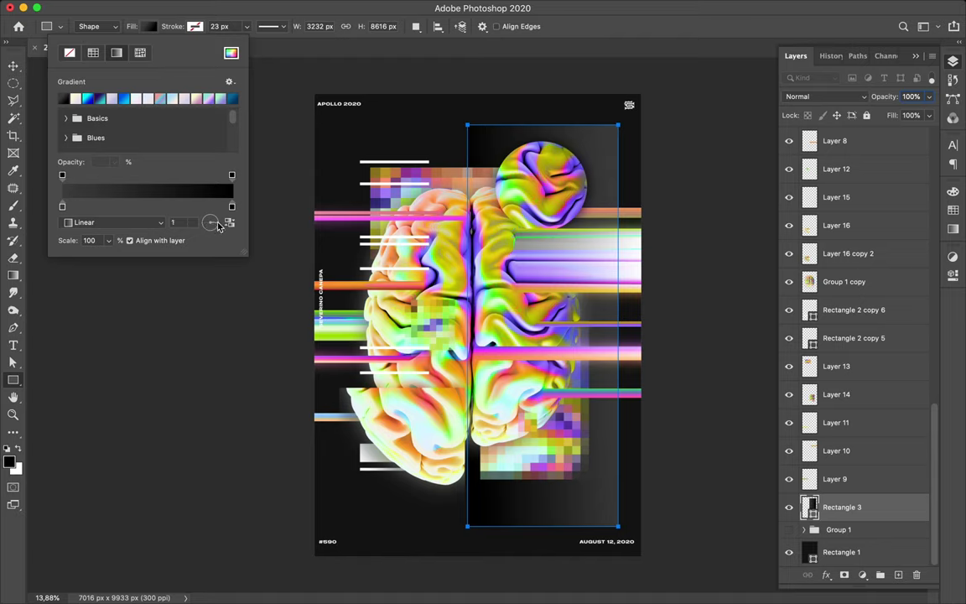
pyautogui.click(217, 223)
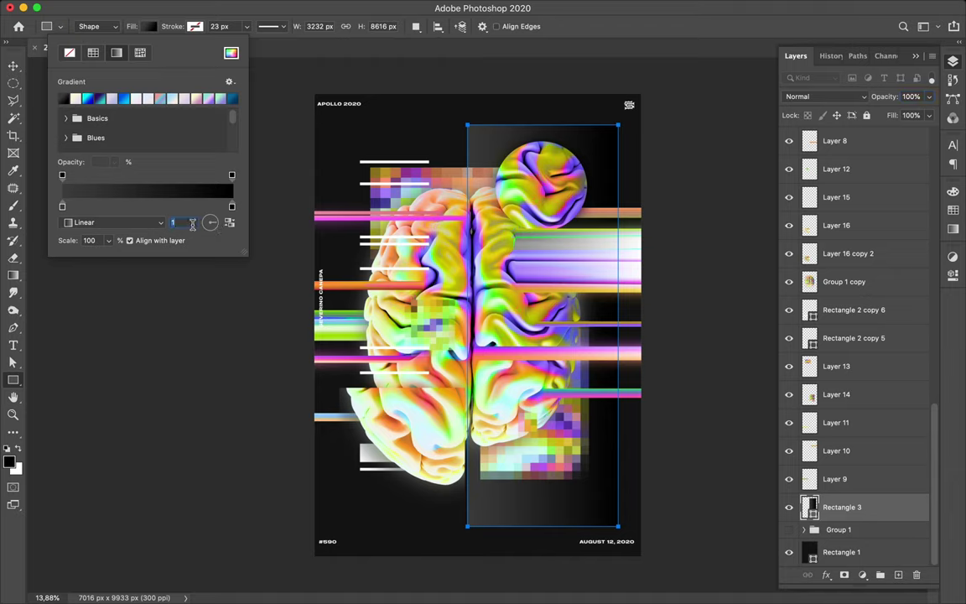
pyautogui.click(666, 235)
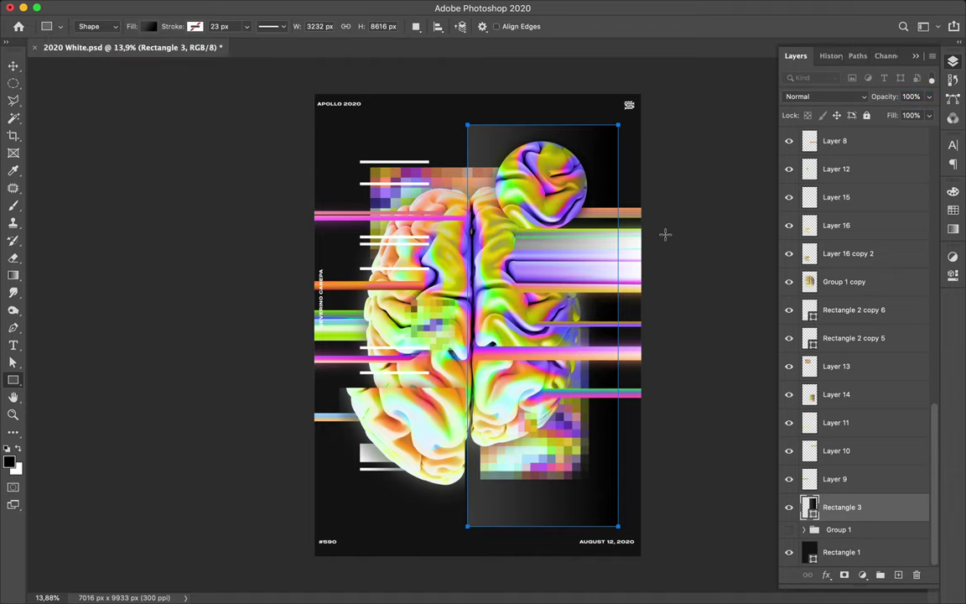
# Step: Zoom in and scroll around the poster to inspect the gradient panel behind the brain
pyautogui.press('v')
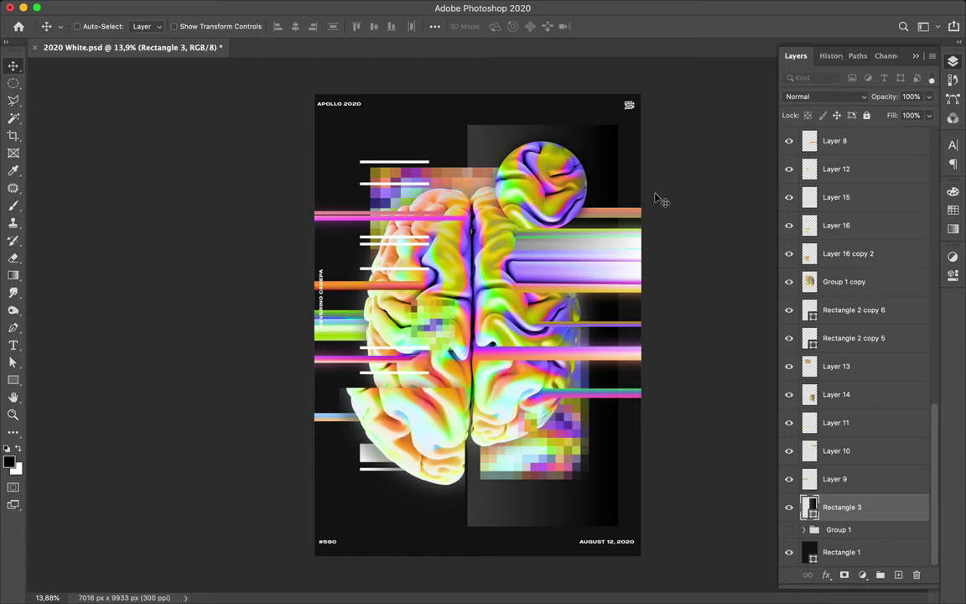
pyautogui.press('super')
pyautogui.moveTo(503, 517)
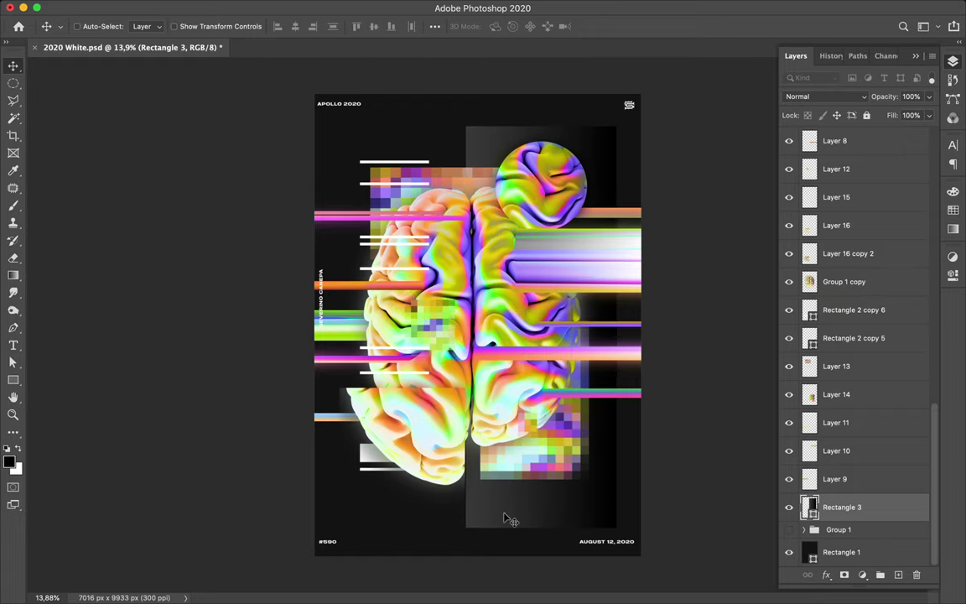
pyautogui.press('super+plus')
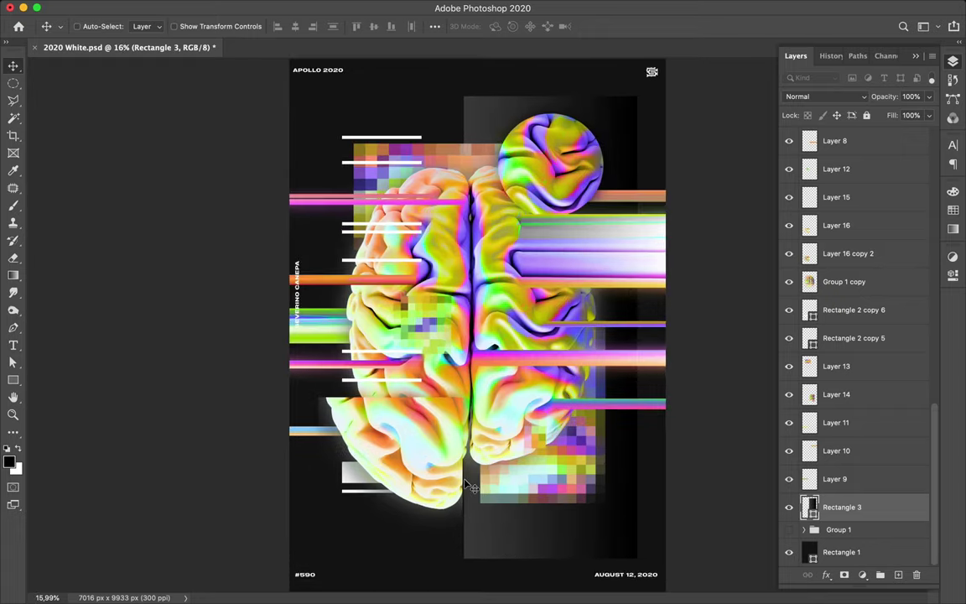
pyautogui.scroll(2, 470, 486)
pyautogui.scroll(-5, 472, 488)
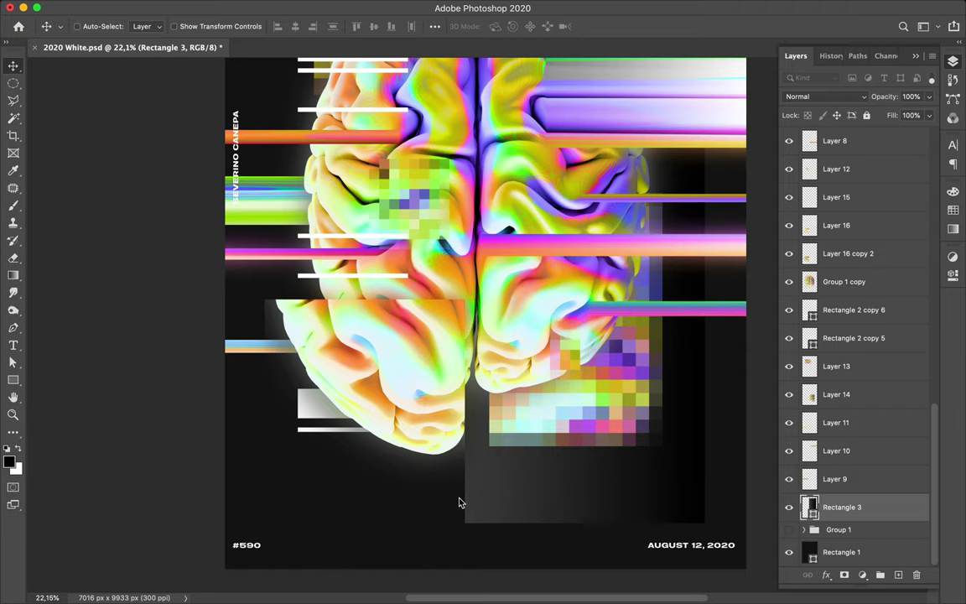
pyautogui.scroll(-2, 459, 501)
pyautogui.scroll(5, 459, 502)
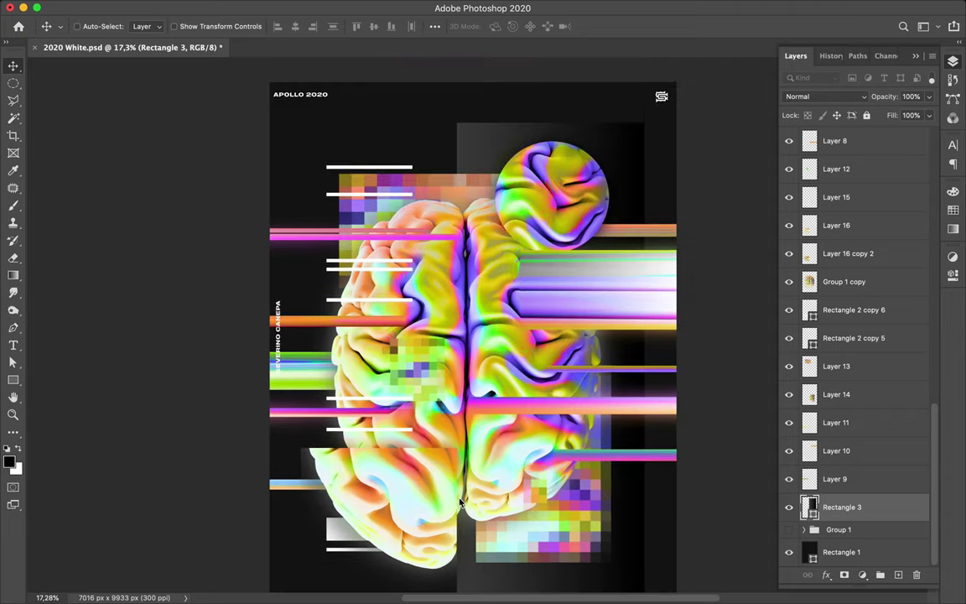
pyautogui.scroll(-2, 458, 503)
pyautogui.scroll(-1, 449, 509)
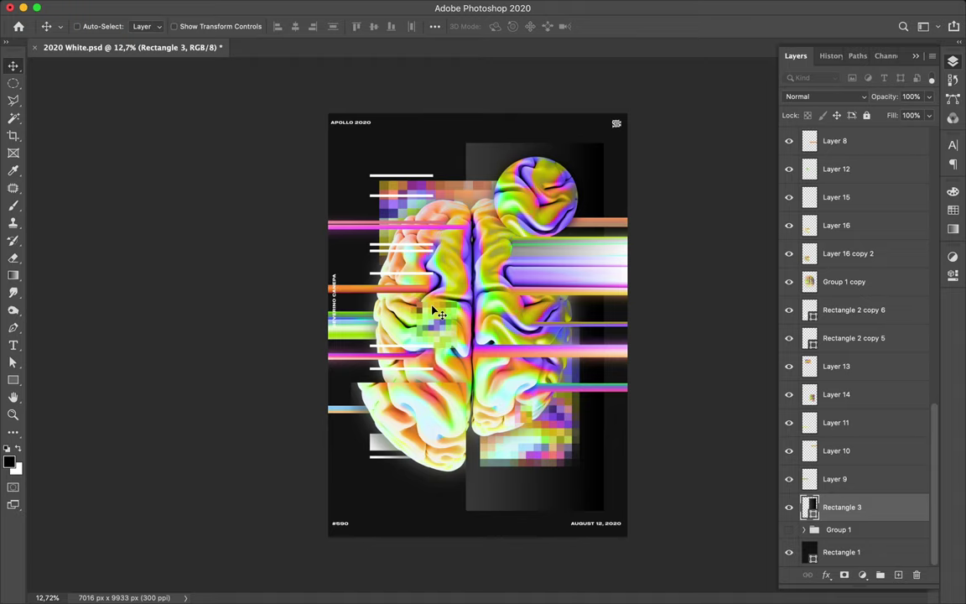
# Step: Draw a large dark circle behind the brain's upper left and drag a copy toward the lower right
pyautogui.press('u')
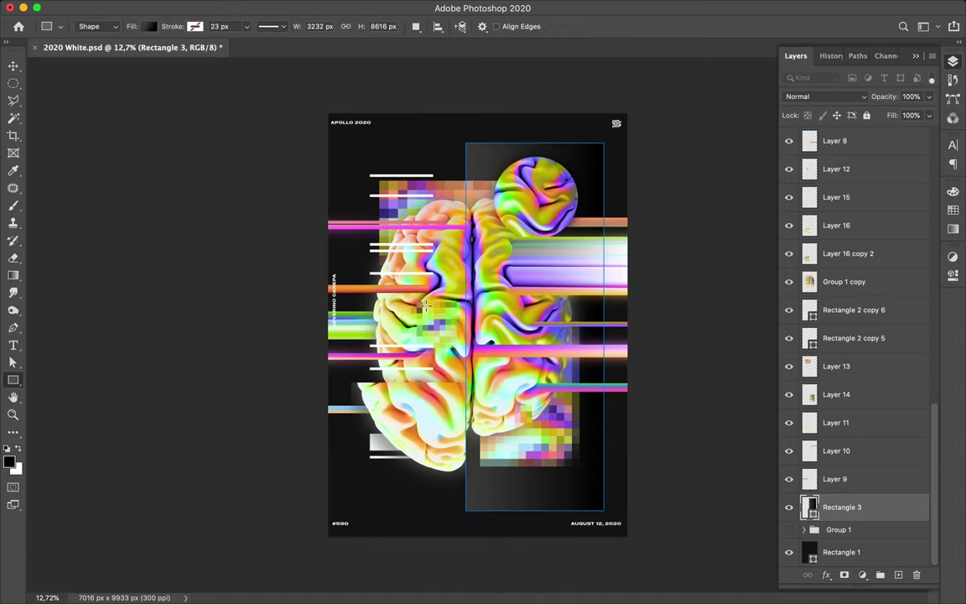
pyautogui.rightClick(13, 382)
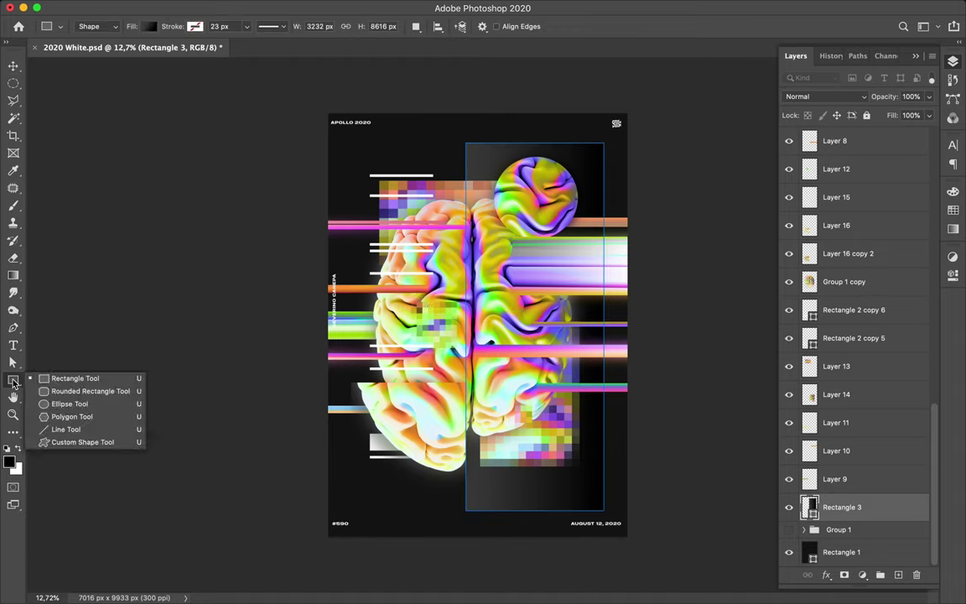
pyautogui.click(59, 405)
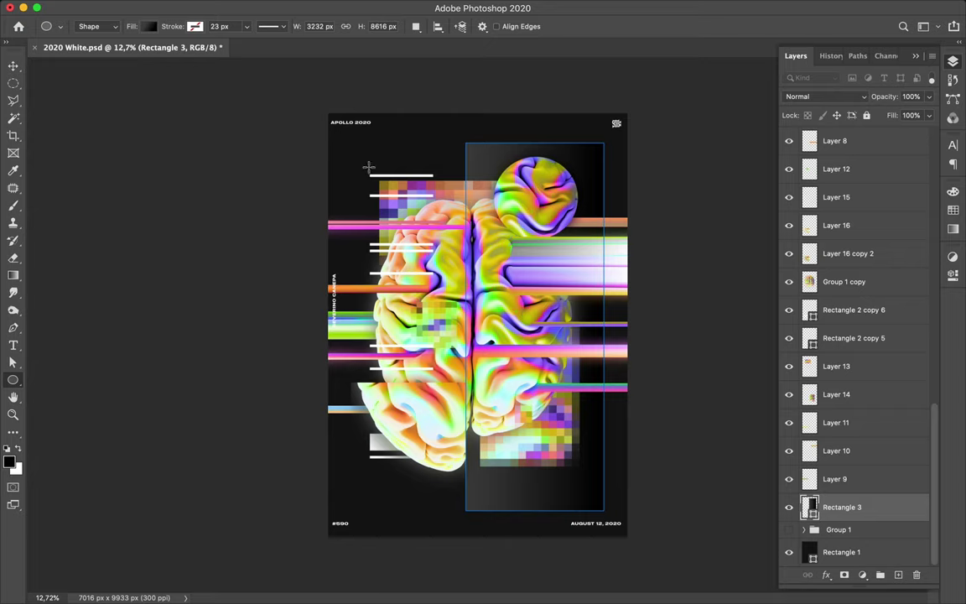
pyautogui.moveTo(448, 218); pyautogui.dragTo(369, 237)
pyautogui.press('v')
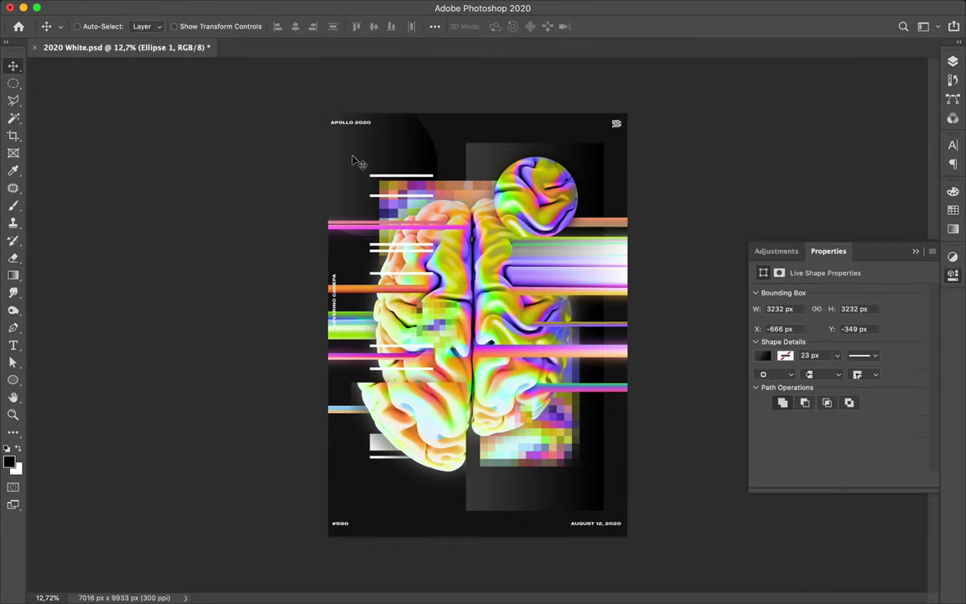
pyautogui.moveTo(352, 157); pyautogui.dragTo(399, 211)
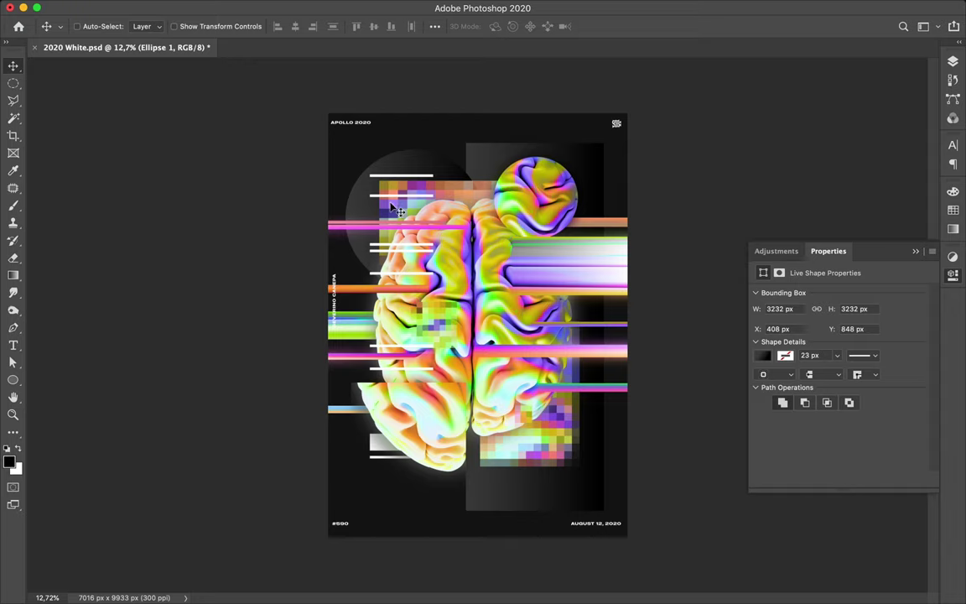
pyautogui.moveTo(389, 210); pyautogui.dragTo(487, 372)
# Step: Shrink Ellipse 1 copy to a 672 px black dot, stack it above the brain, and place it lower right
pyautogui.press('super+t')
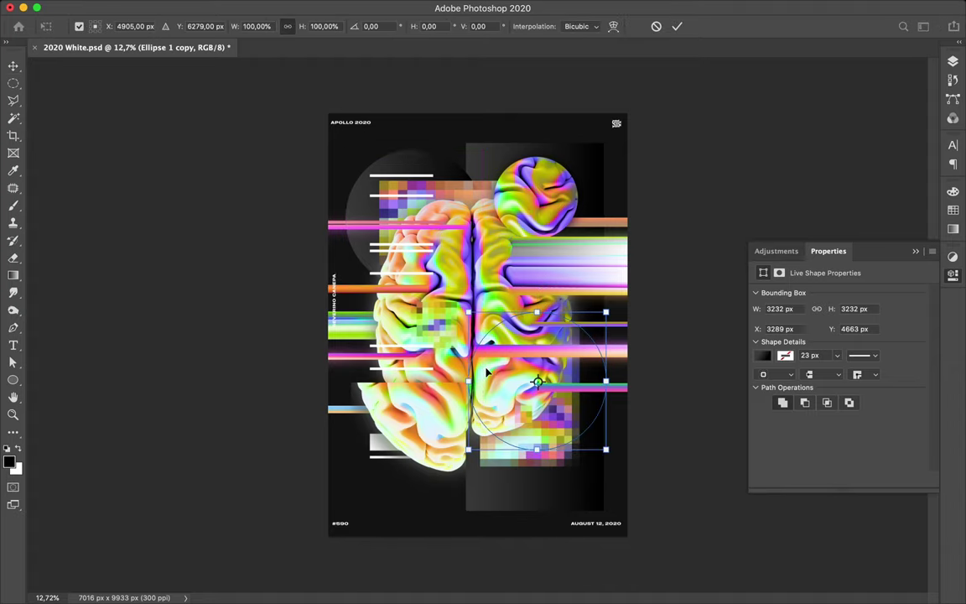
pyautogui.moveTo(606, 450); pyautogui.dragTo(540, 385)
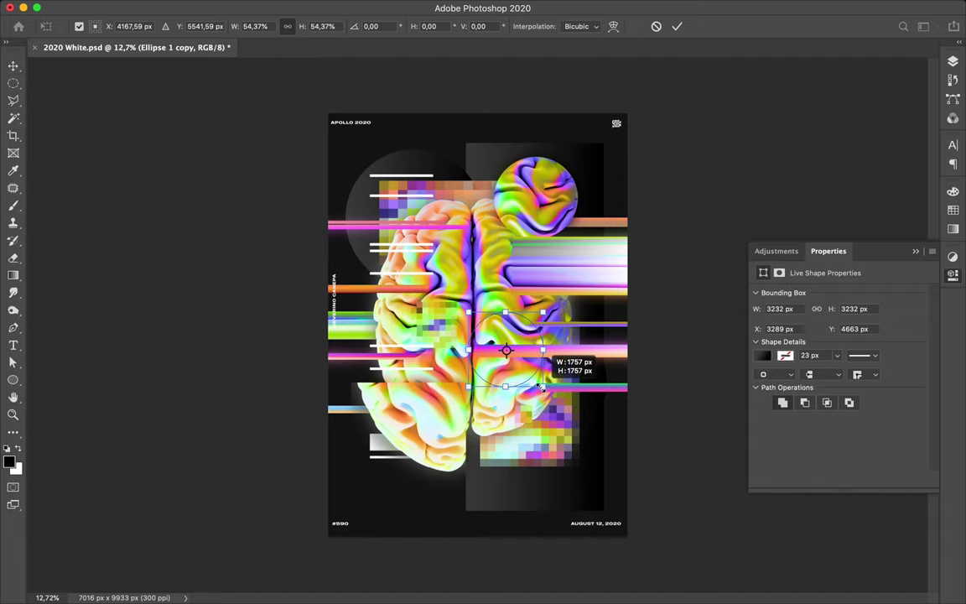
pyautogui.press('Return')
pyautogui.click(956, 61)
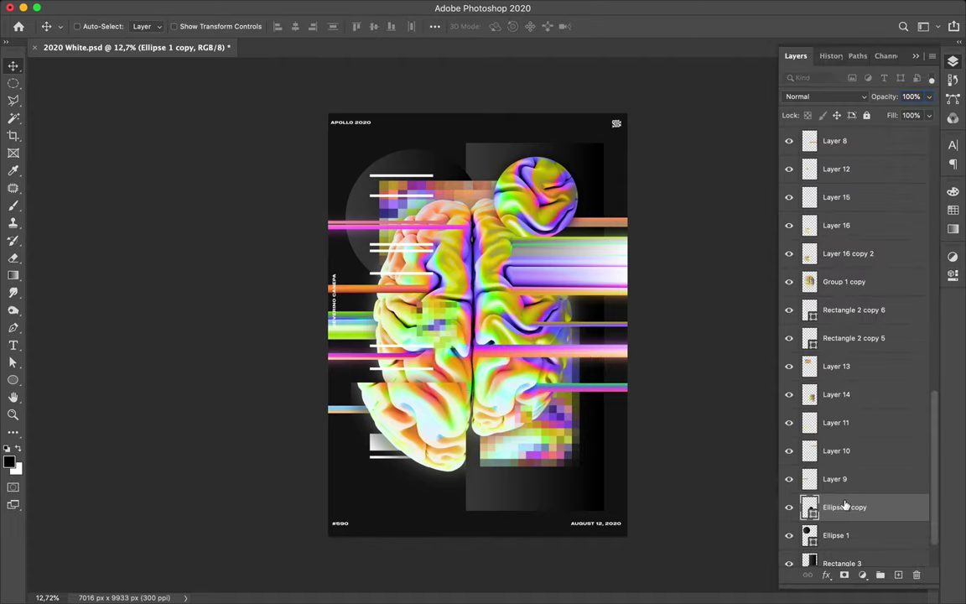
pyautogui.moveTo(846, 507); pyautogui.dragTo(845, 316)
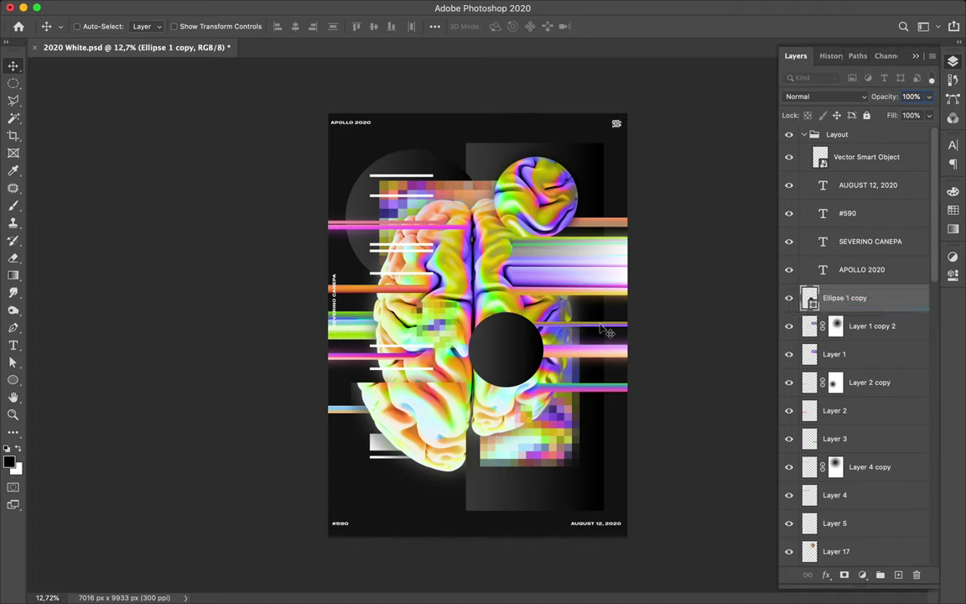
pyautogui.press('super+t')
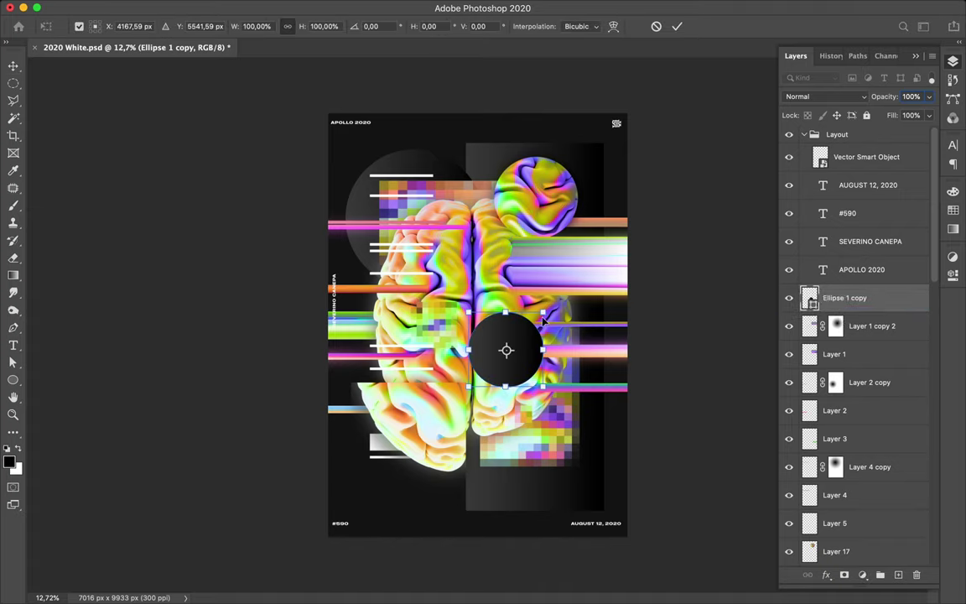
pyautogui.moveTo(527, 333); pyautogui.dragTo(490, 352)
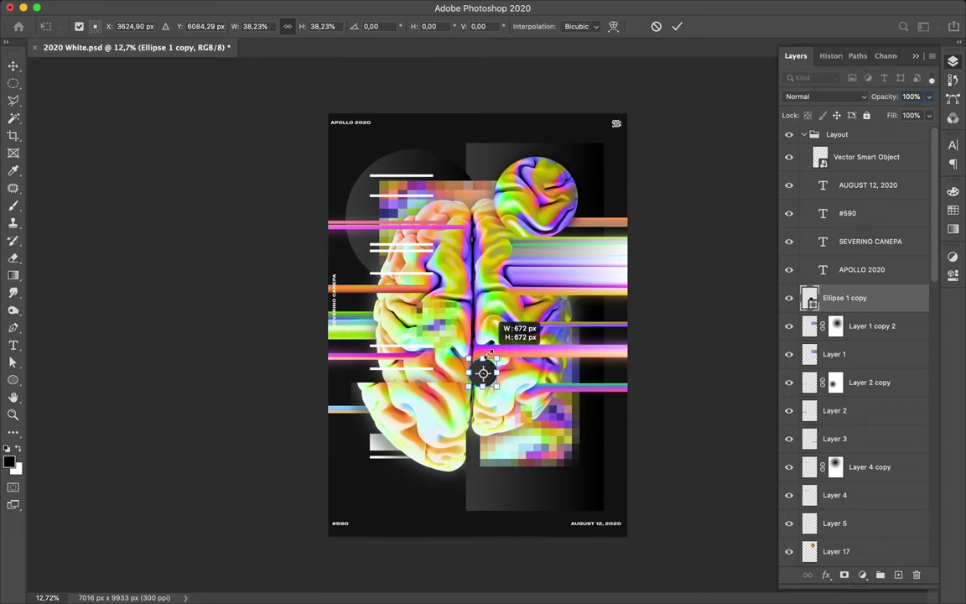
pyautogui.press('Return')
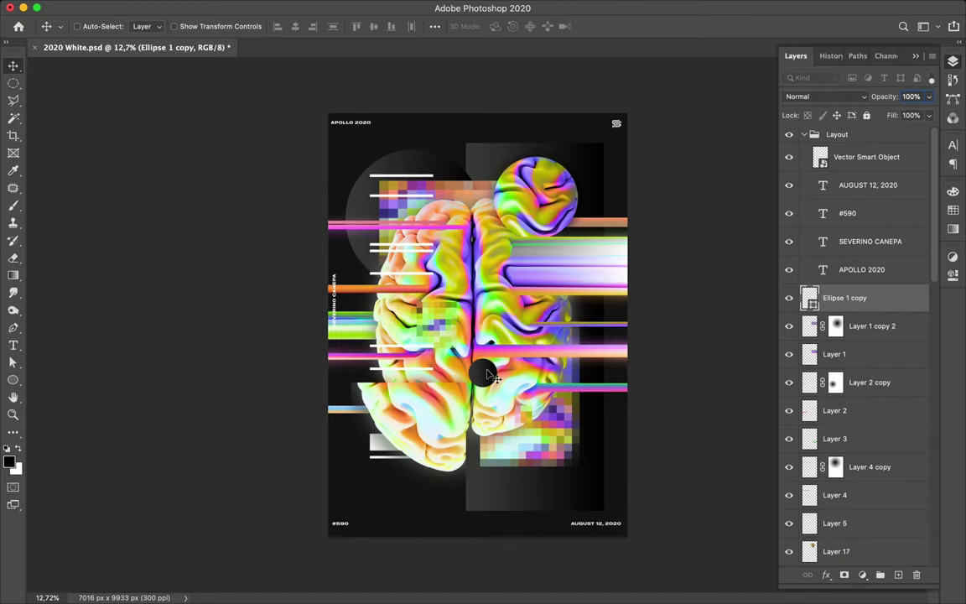
pyautogui.moveTo(499, 378); pyautogui.dragTo(503, 385)
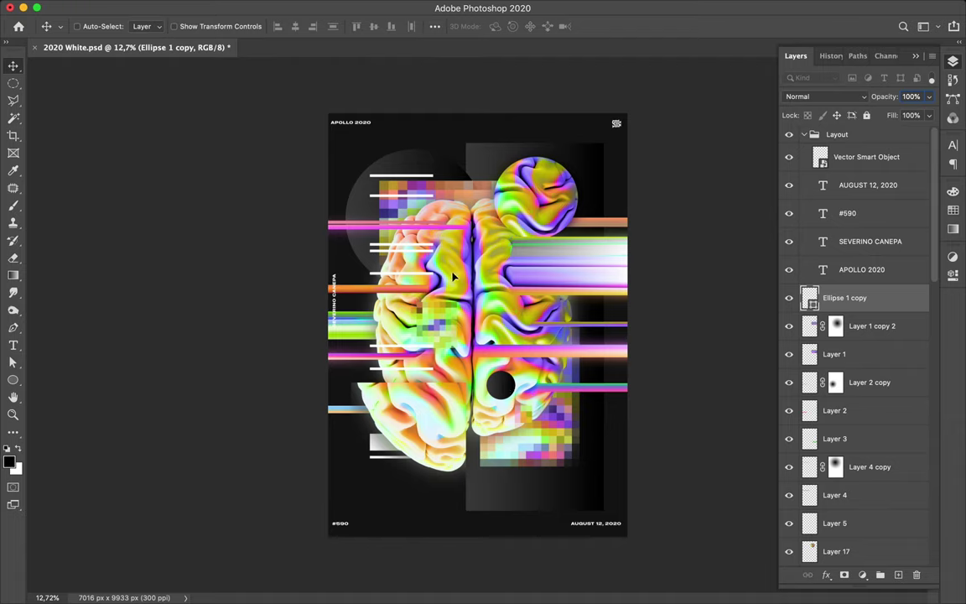
# Step: Duplicate the circle higher up on the brain and shrink the copy to about a quarter size
pyautogui.moveTo(453, 275); pyautogui.dragTo(445, 257)
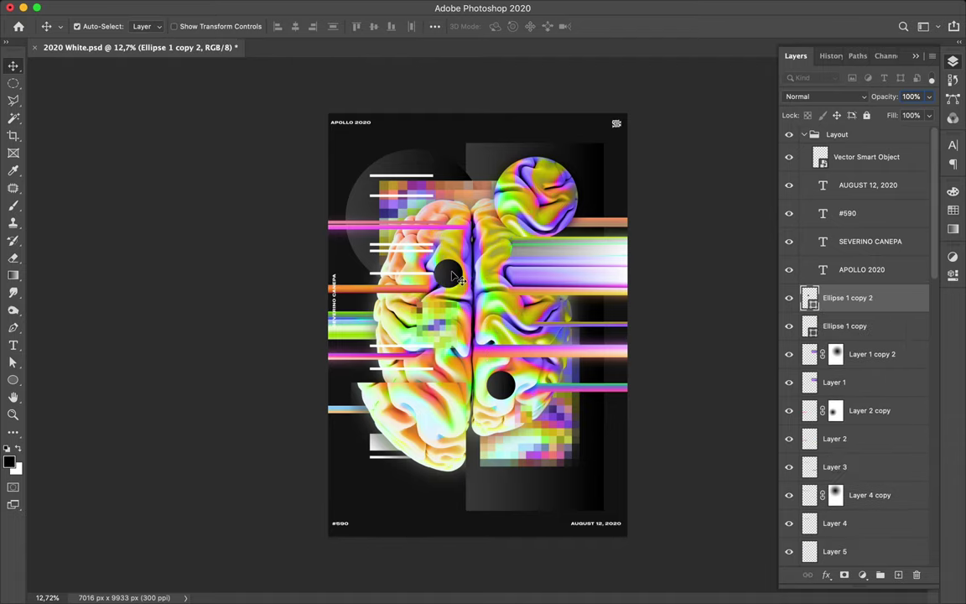
pyautogui.hotkey('ctrl', 't')
pyautogui.scroll(2, 458, 278)
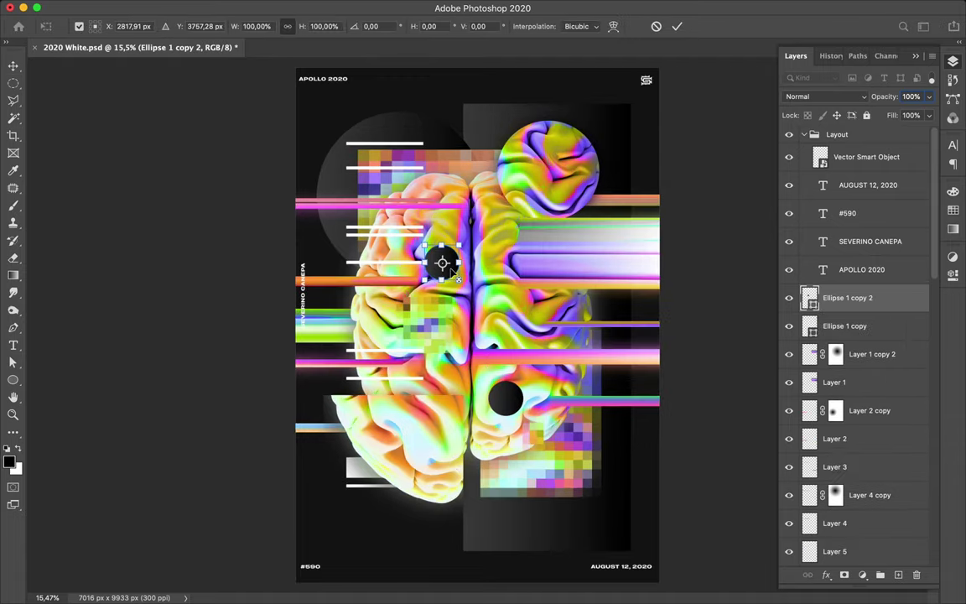
pyautogui.moveTo(458, 280); pyautogui.dragTo(428, 249)
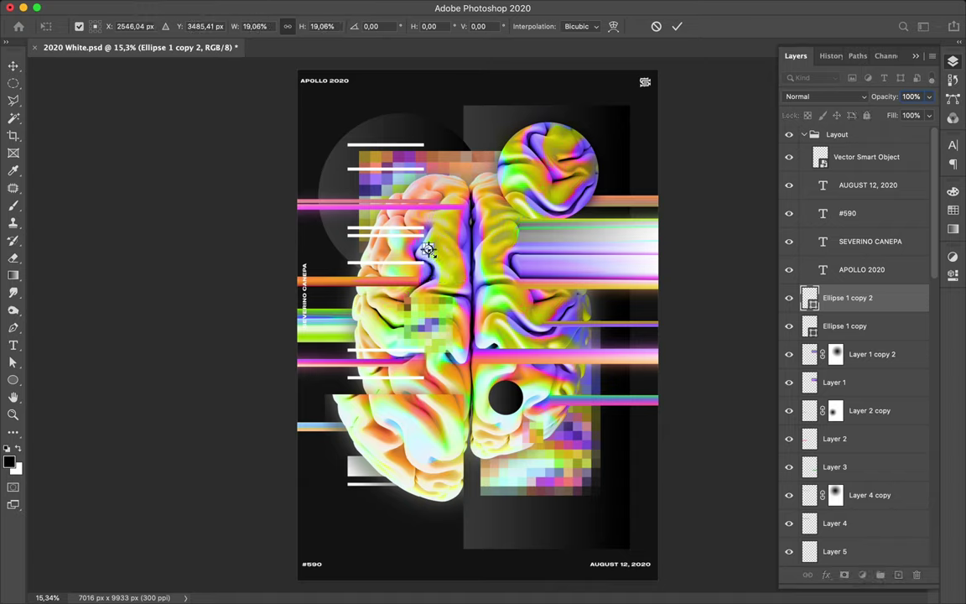
pyautogui.press('Return')
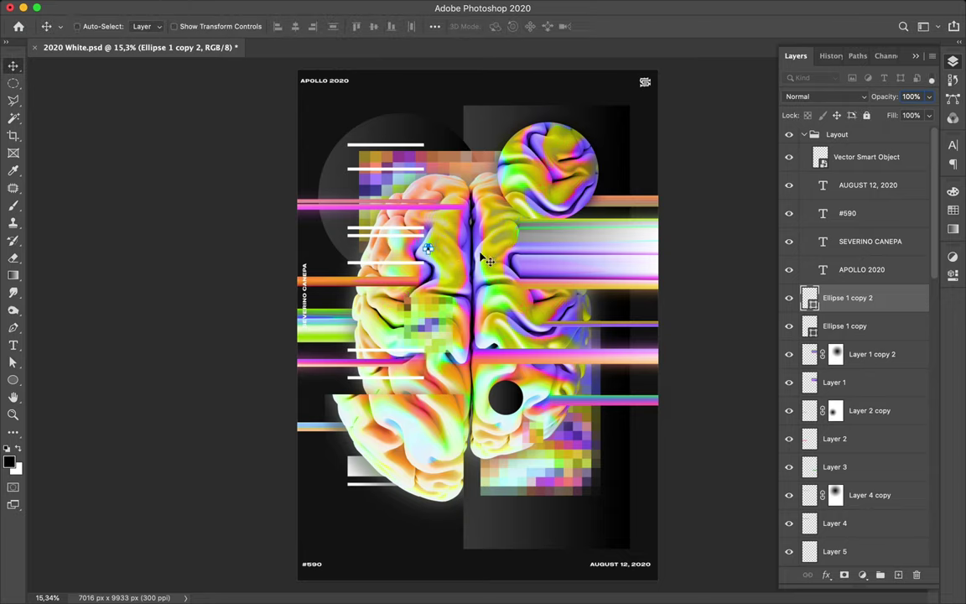
# Step: Place duplicate dots elsewhere on the brain, including one on the left hemisphere
pyautogui.press('super')
pyautogui.press('alt')
pyautogui.moveTo(418, 233); pyautogui.dragTo(492, 225)
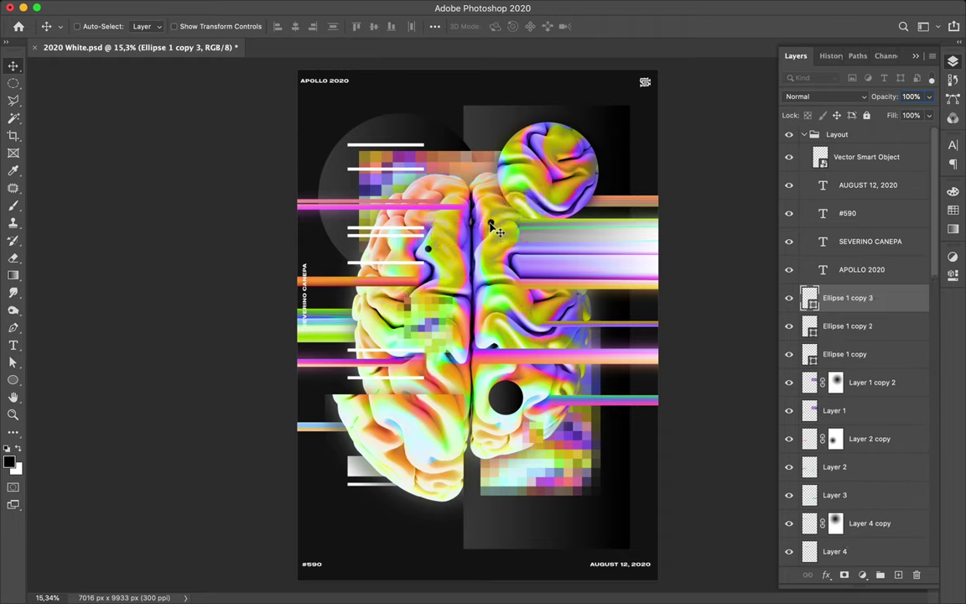
pyautogui.moveTo(492, 225); pyautogui.dragTo(383, 338)
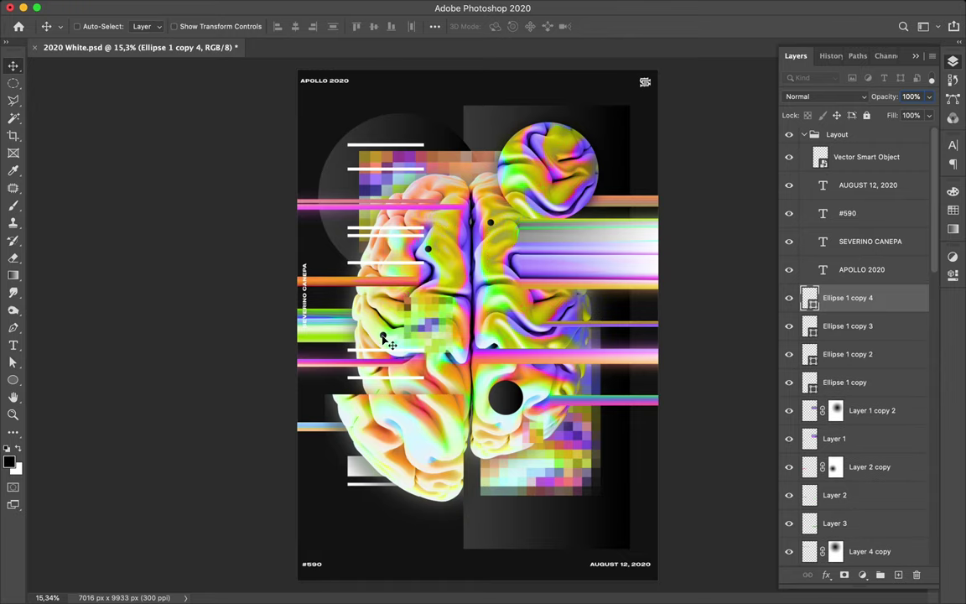
pyautogui.scroll(2, 382, 337)
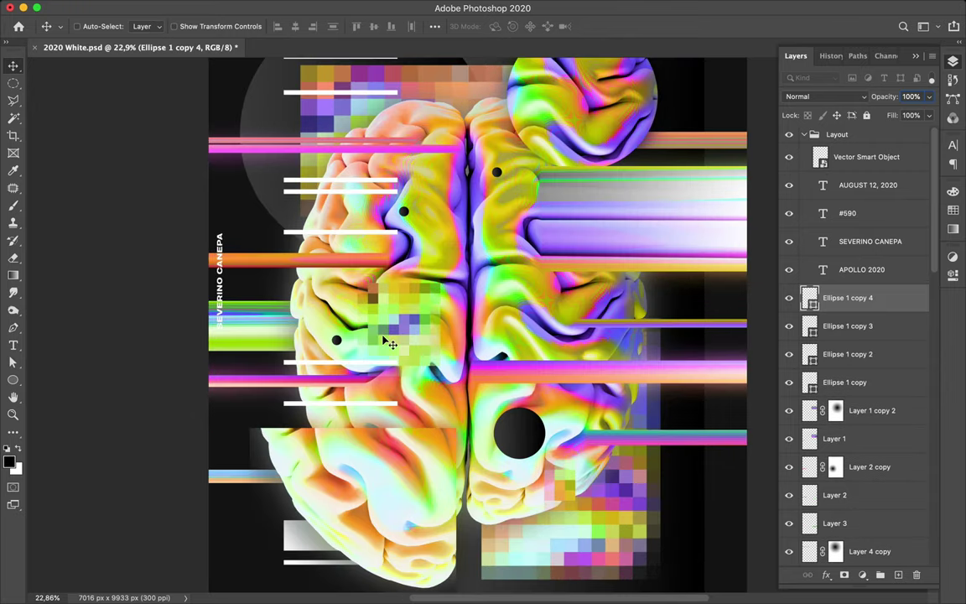
pyautogui.moveTo(345, 341); pyautogui.dragTo(500, 342)
# Step: Add another dot copy on the left hemisphere and shrink it smaller
pyautogui.press('super')
pyautogui.moveTo(447, 263); pyautogui.dragTo(444, 262)
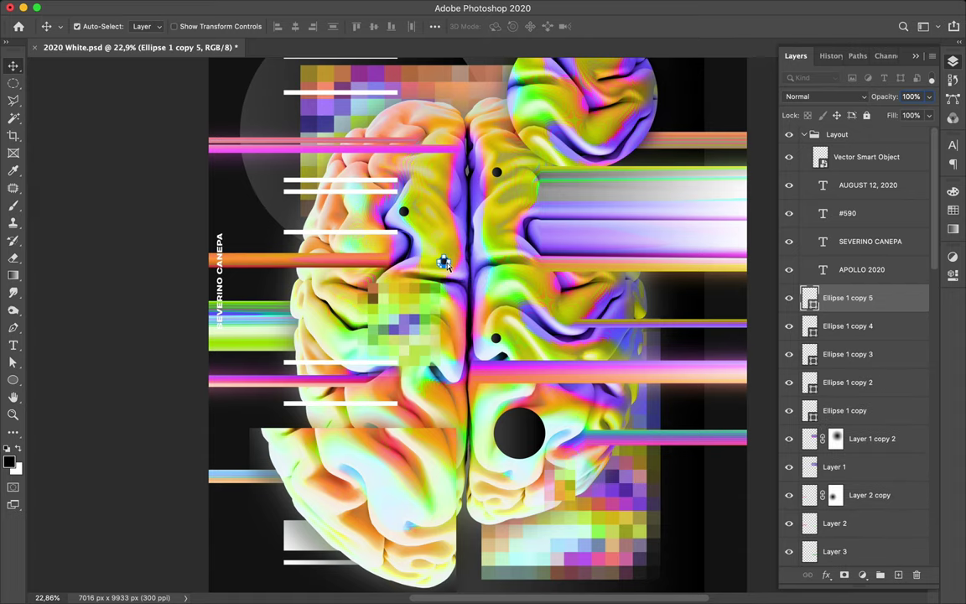
pyautogui.press('super+t')
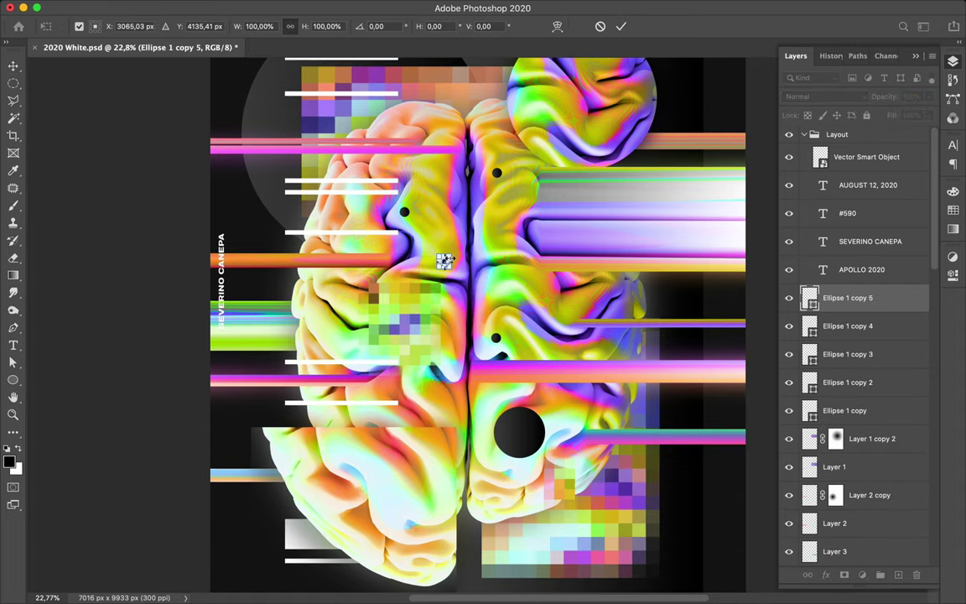
pyautogui.moveTo(444, 262); pyautogui.dragTo(442, 262)
pyautogui.moveTo(458, 225); pyautogui.dragTo(470, 185)
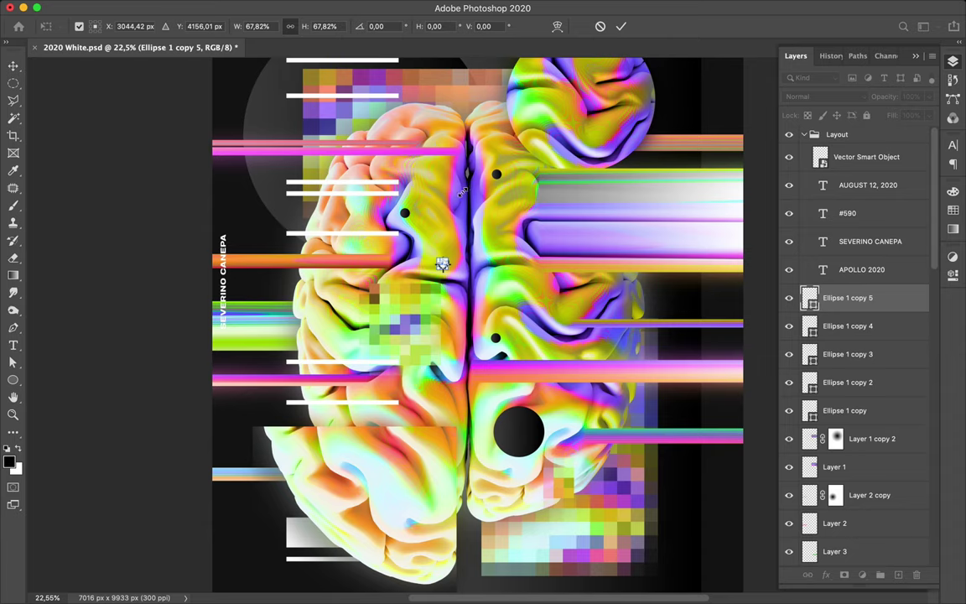
pyautogui.press('Return')
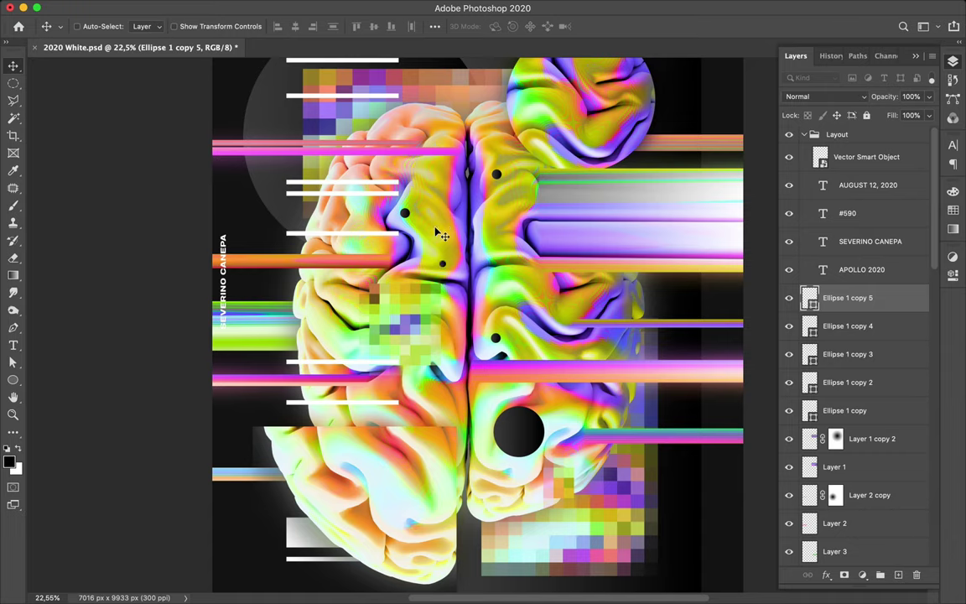
# Step: Enlarge the upper-left dot slightly after dismissing a transform error
pyautogui.press('super')
pyautogui.keyDown('super'); pyautogui.click(405, 215); pyautogui.keyUp('super')
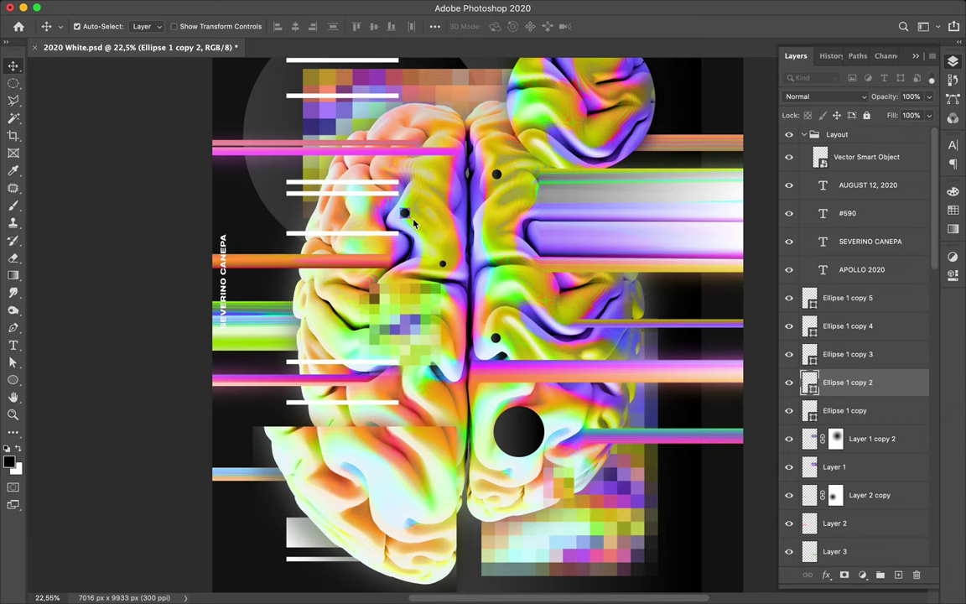
pyautogui.moveTo(406, 217); pyautogui.dragTo(413, 223)
pyautogui.click(582, 209)
pyautogui.press('super')
pyautogui.press('super')
pyautogui.press('super+t')
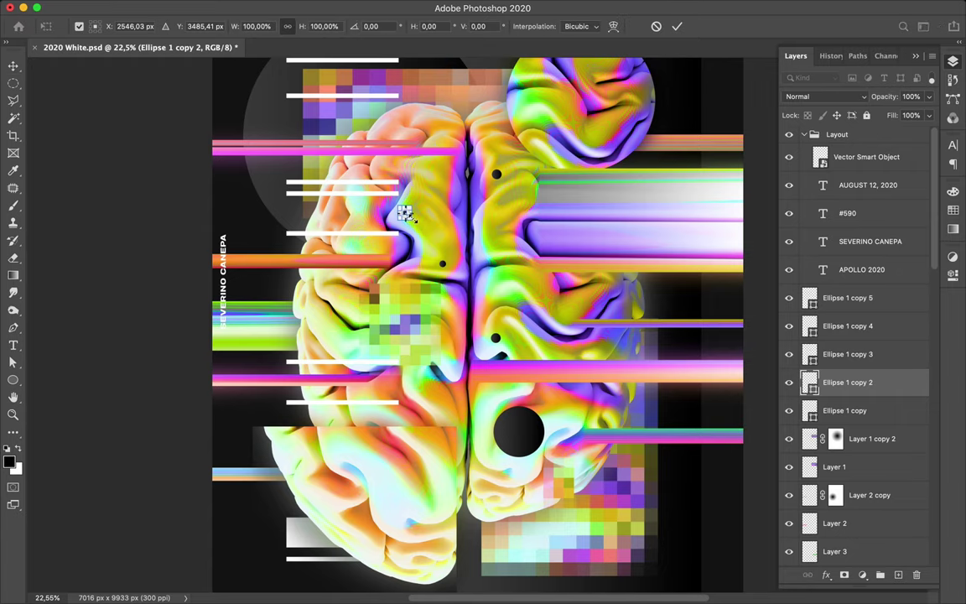
pyautogui.moveTo(411, 219); pyautogui.dragTo(416, 223)
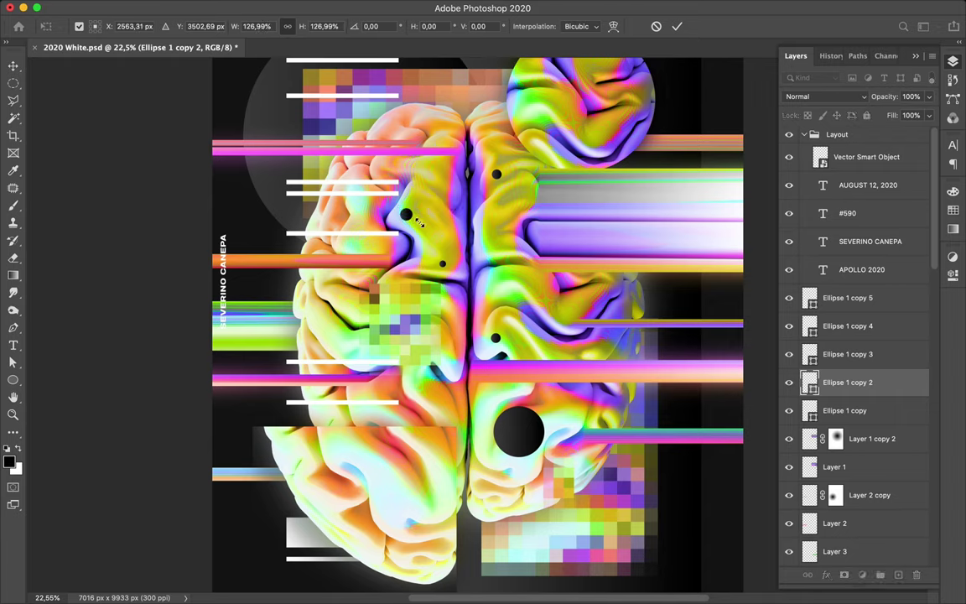
pyautogui.press('Return')
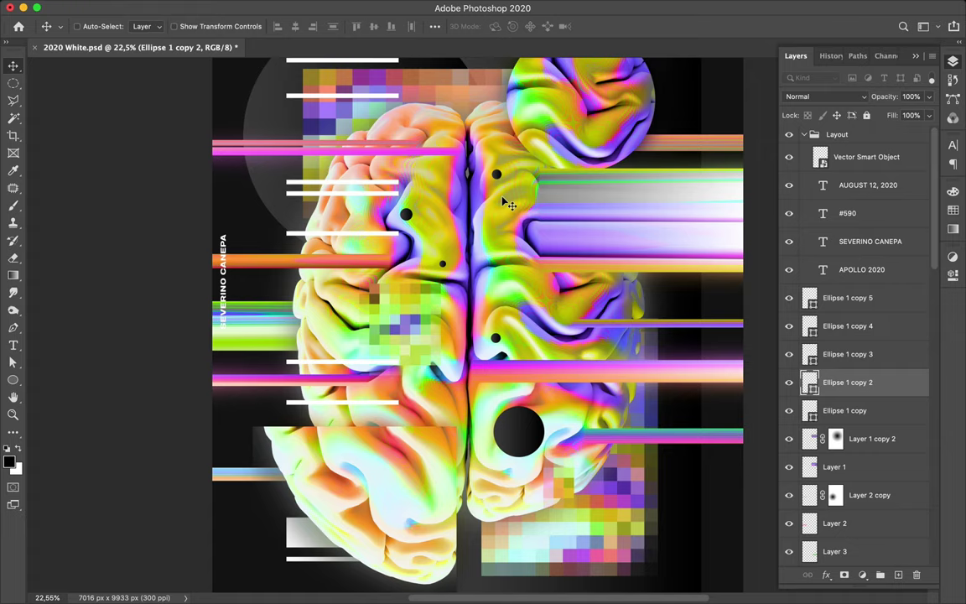
pyautogui.scroll(-1, 501, 267)
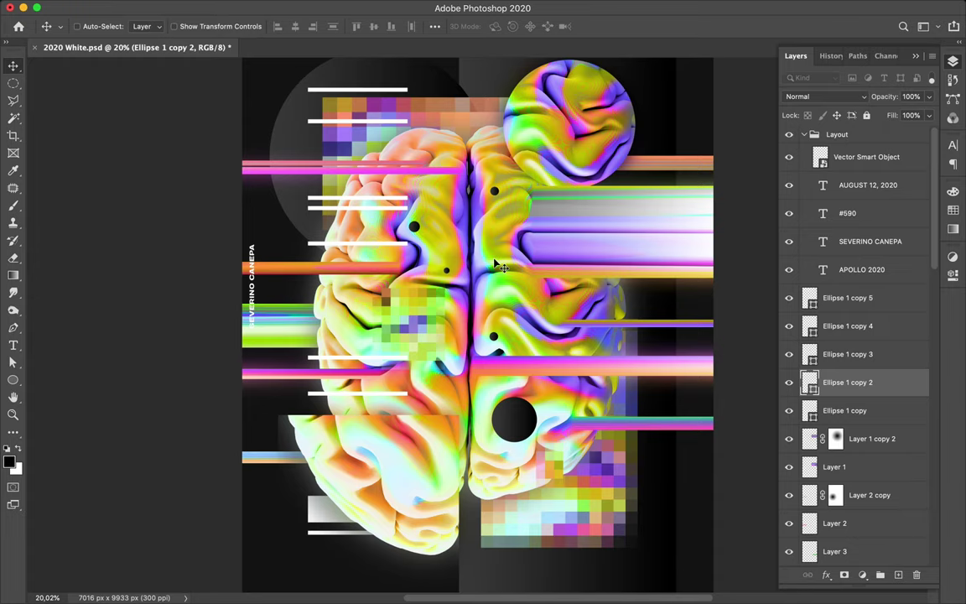
pyautogui.press('u')
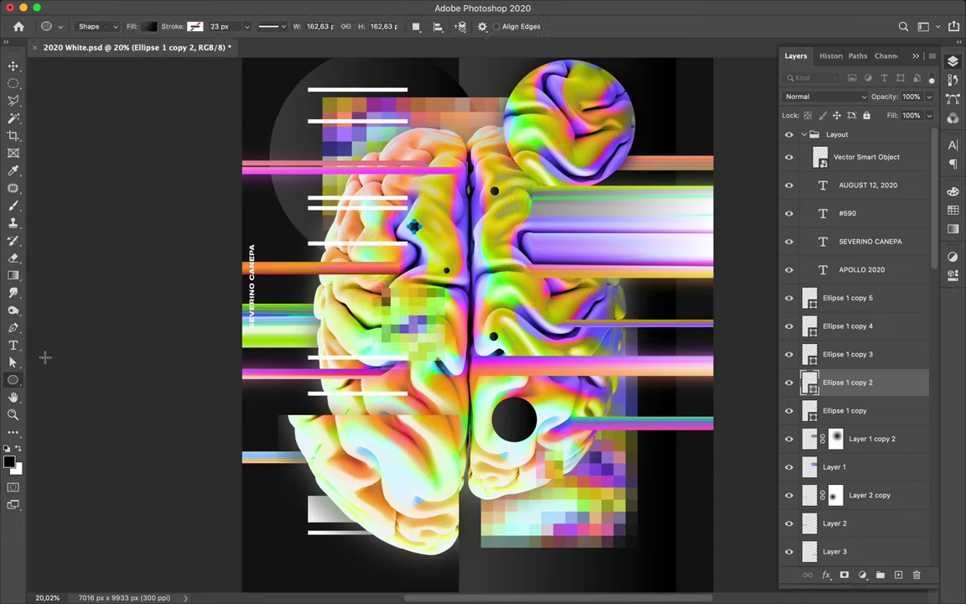
# Step: Draw a black rectangle, rotate it about 42.7°, and position it across the circular piece's lower-left edge
pyautogui.rightClick(14, 380)
pyautogui.click(76, 378)
pyautogui.moveTo(582, 155); pyautogui.dragTo(554, 230)
pyautogui.hotkey('ctrl', 't')
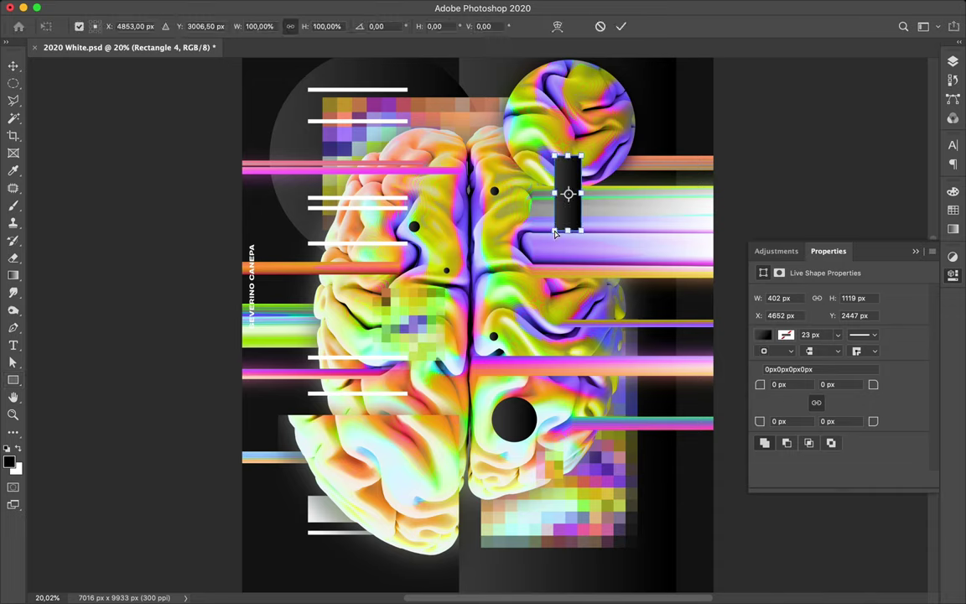
pyautogui.moveTo(550, 144); pyautogui.dragTo(591, 134)
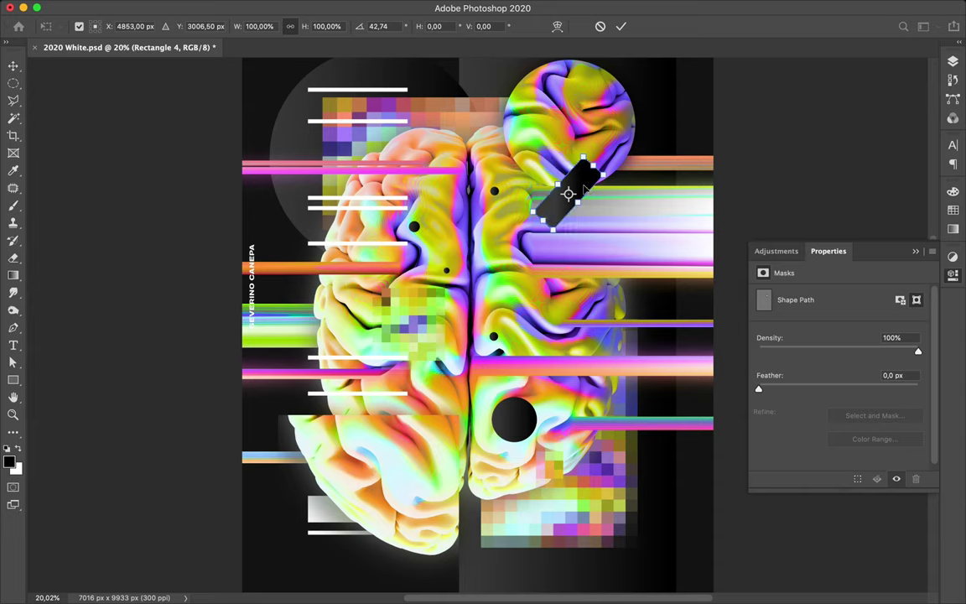
pyautogui.moveTo(583, 189); pyautogui.dragTo(583, 185)
pyautogui.press('Return')
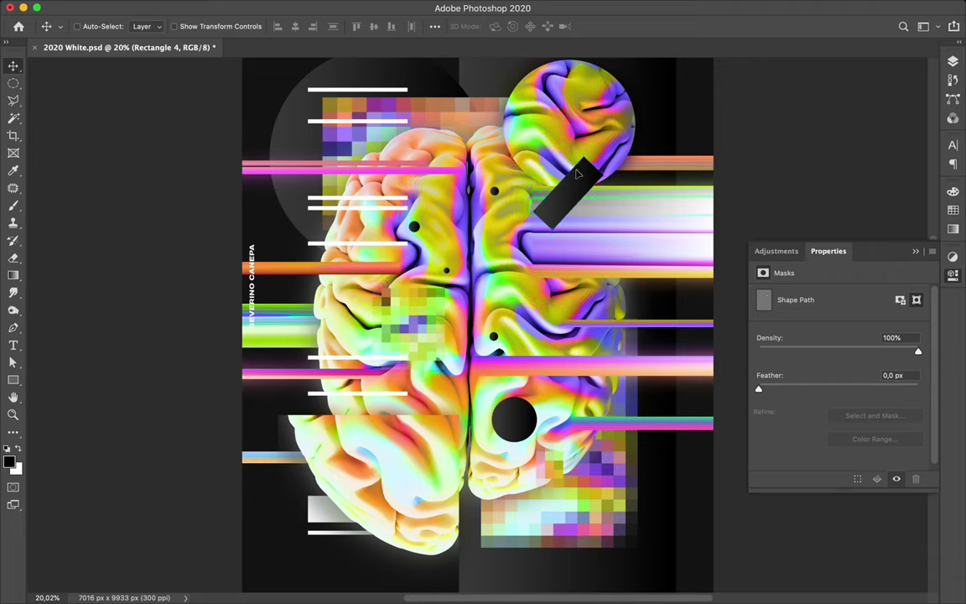
pyautogui.moveTo(574, 171); pyautogui.dragTo(568, 150)
pyautogui.scroll(-1, 575, 170)
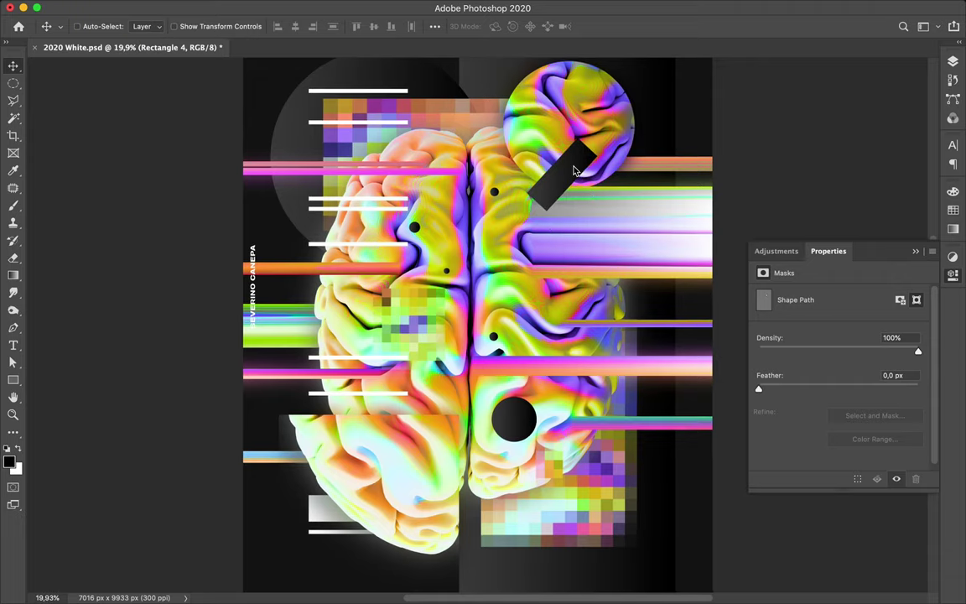
pyautogui.scroll(1, 574, 170)
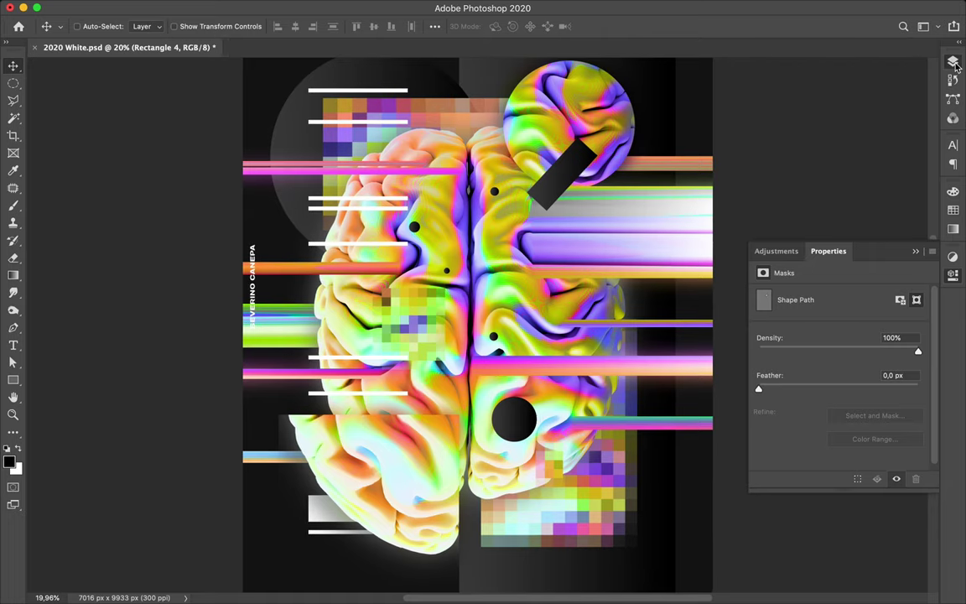
pyautogui.click(954, 63)
pyautogui.scroll(-5, 871, 307)
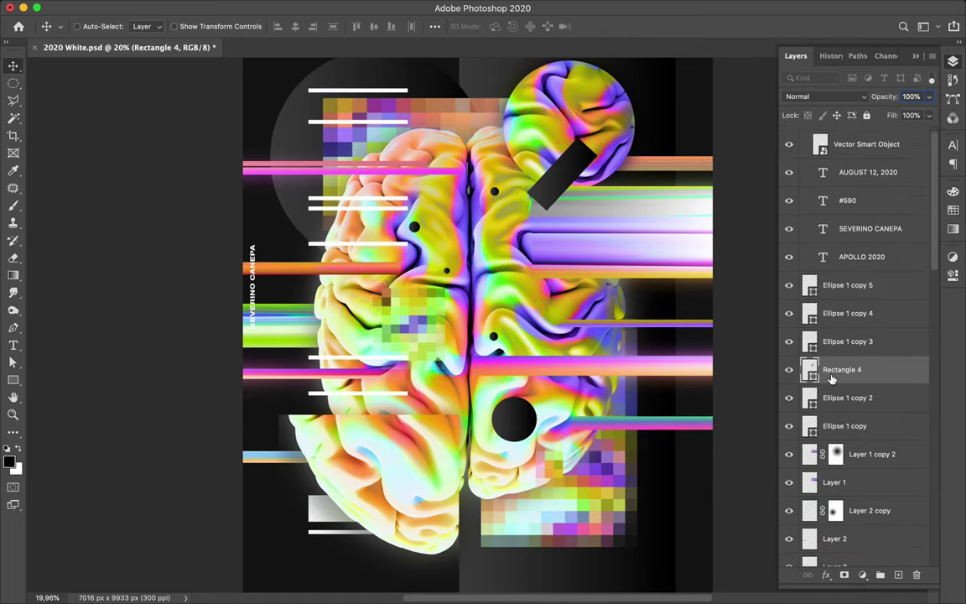
pyautogui.moveTo(873, 255); pyautogui.dragTo(843, 290)
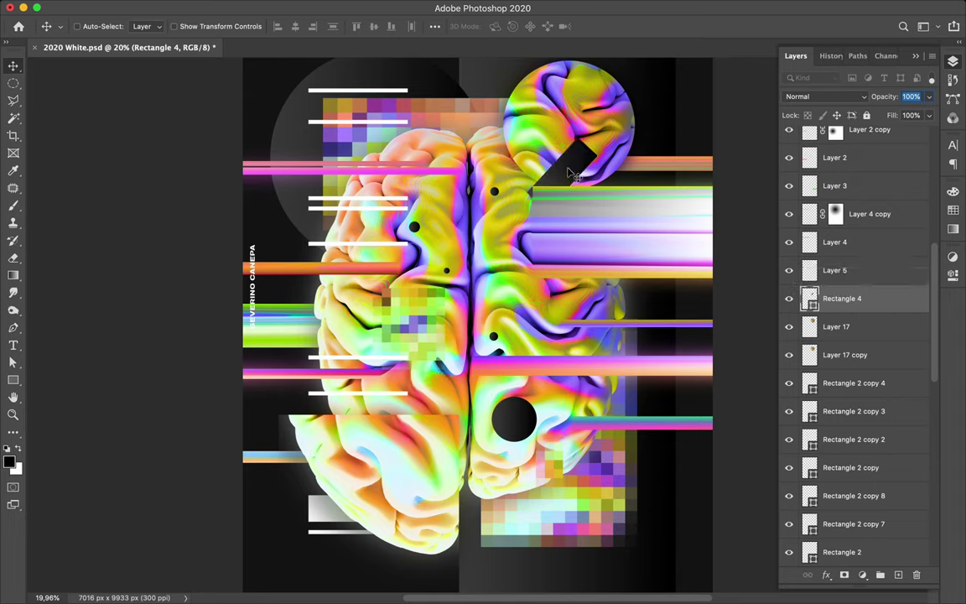
pyautogui.moveTo(571, 172); pyautogui.dragTo(578, 185)
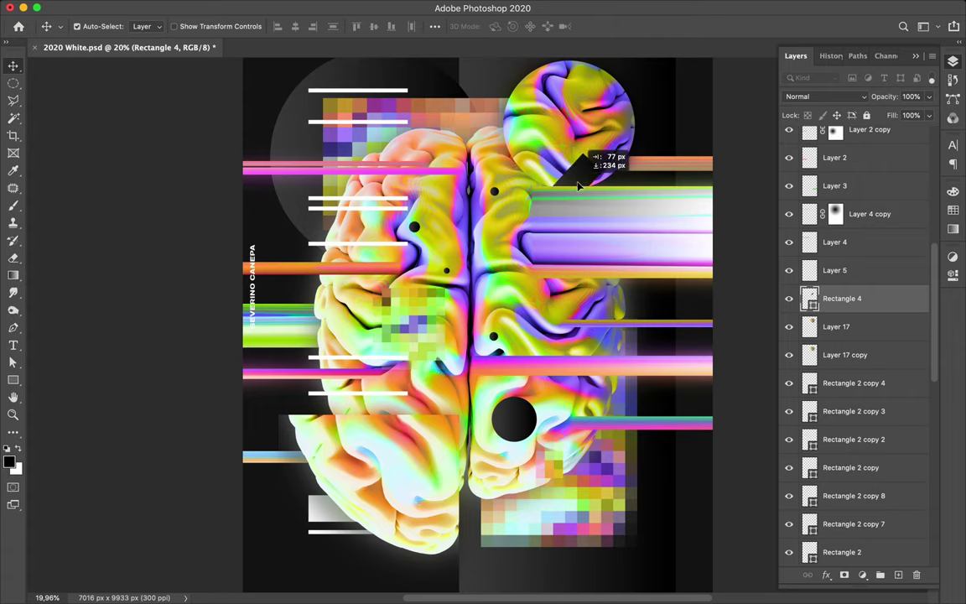
pyautogui.moveTo(578, 345); pyautogui.dragTo(587, 218)
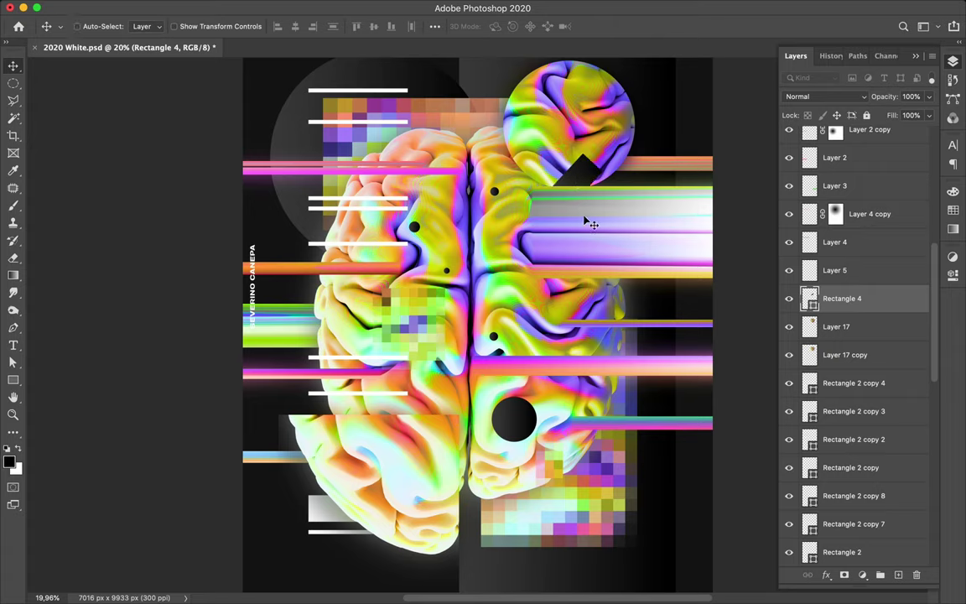
pyautogui.moveTo(472, 288)
pyautogui.mouseDown()
pyautogui.moveTo(480, 272)
pyautogui.moveTo(487, 278)
pyautogui.mouseUp()
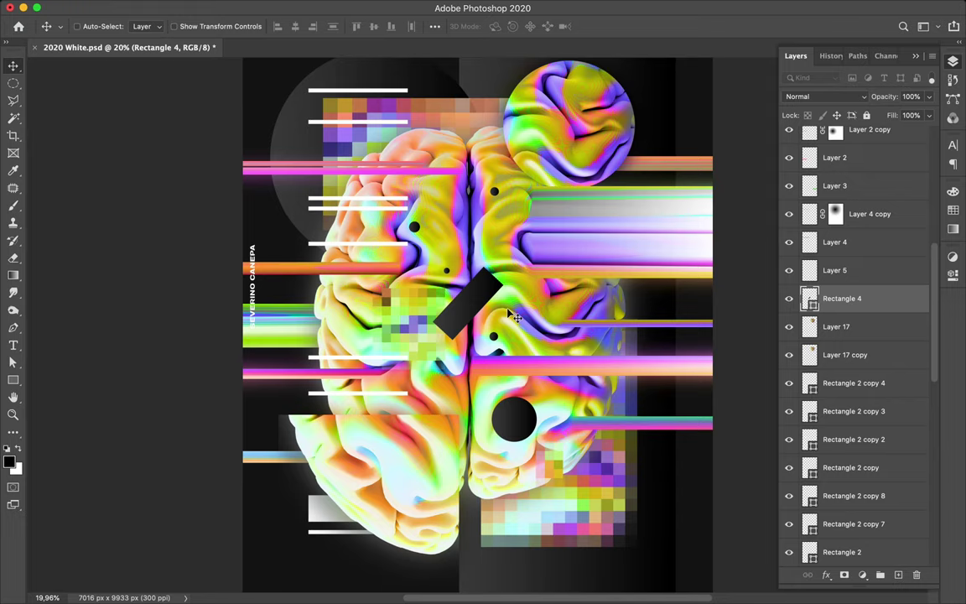
pyautogui.scroll(-3, 509, 314)
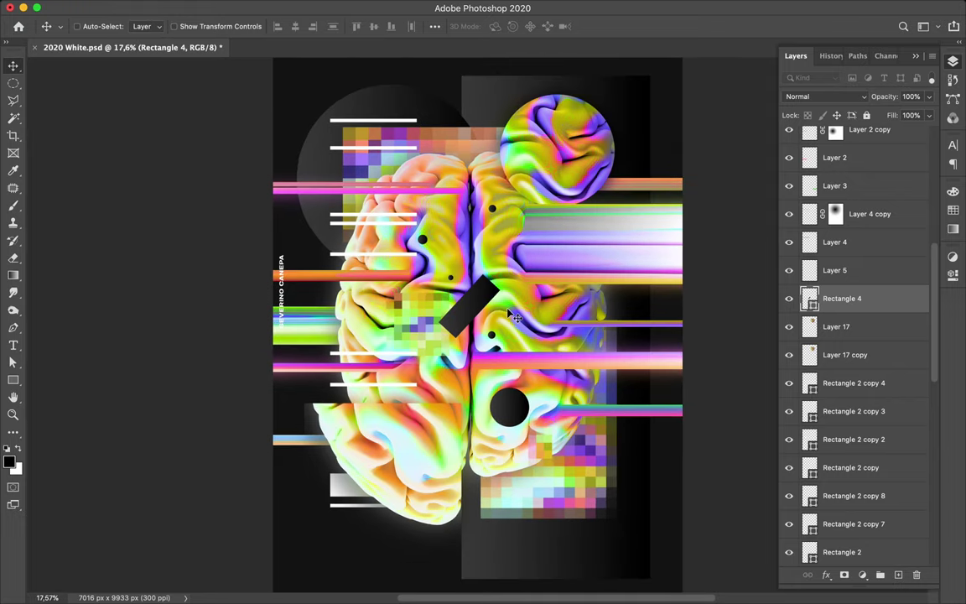
pyautogui.scroll(-2, 509, 315)
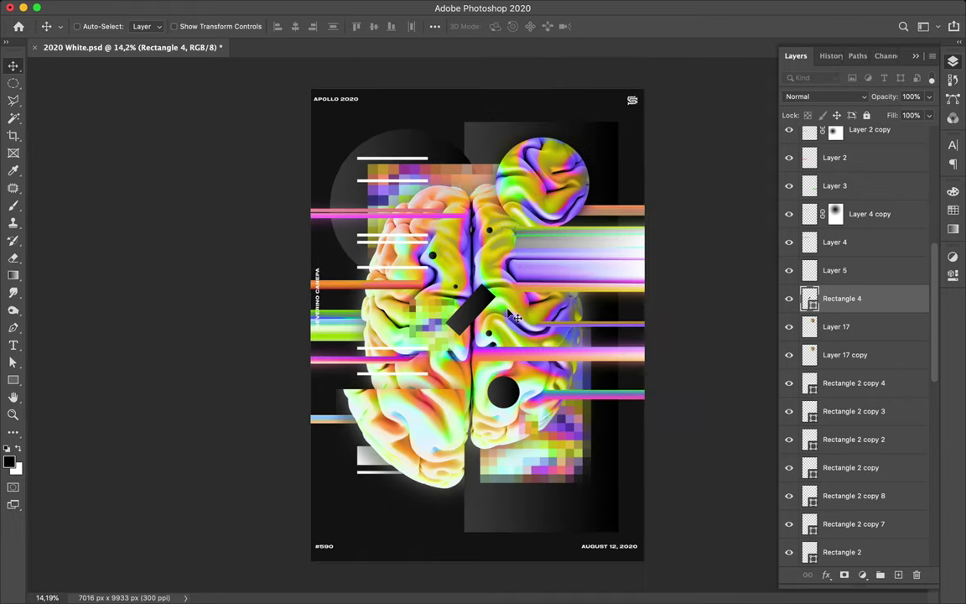
pyautogui.press('super')
pyautogui.scroll(2, 520, 299)
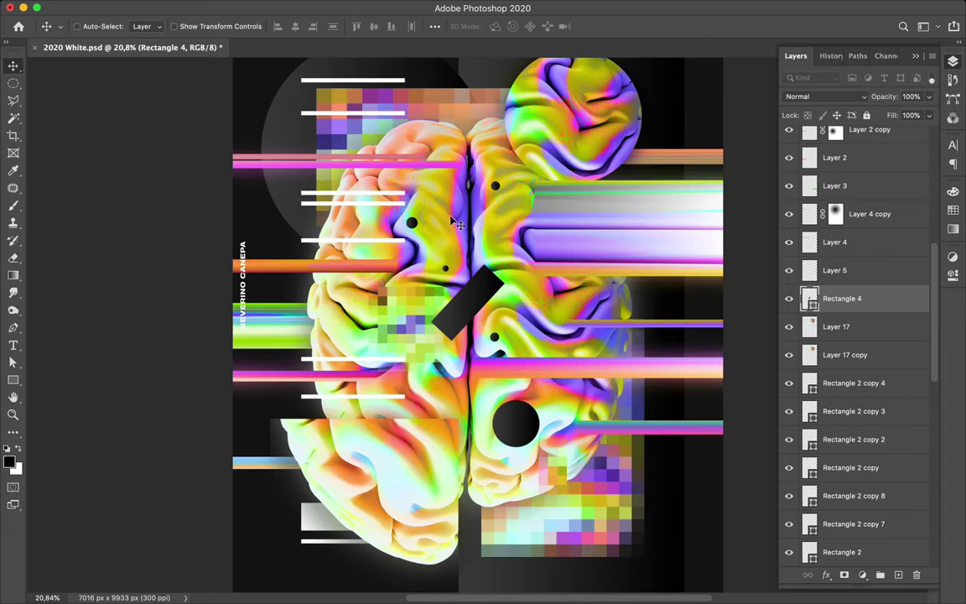
pyautogui.scroll(-1, 487, 222)
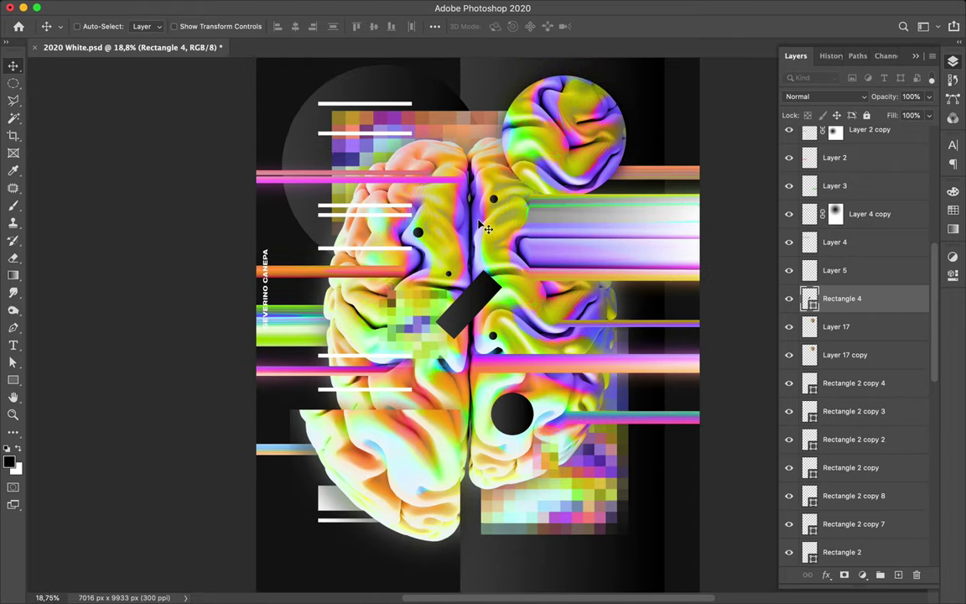
pyautogui.press('super')
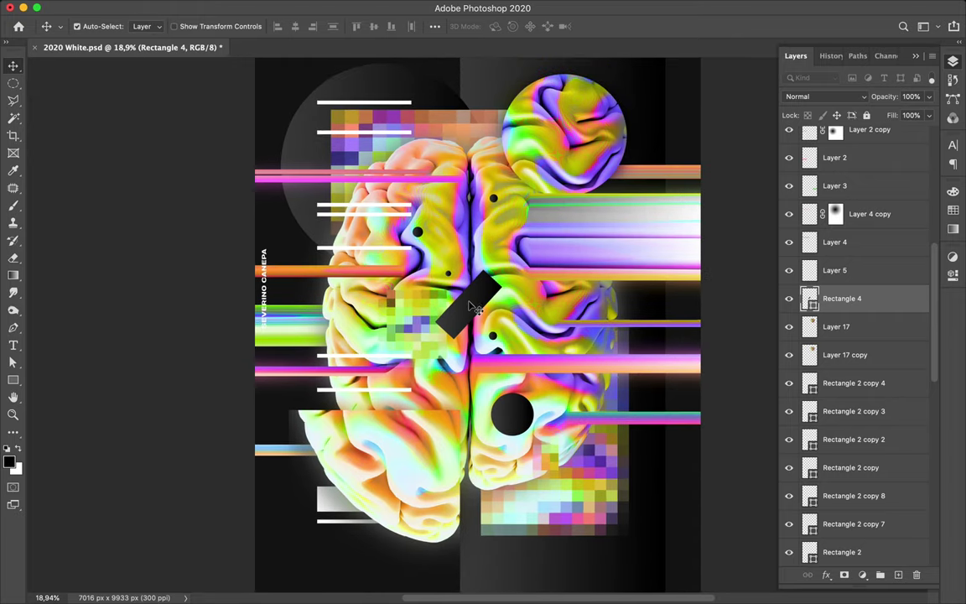
pyautogui.moveTo(475, 307); pyautogui.dragTo(582, 421)
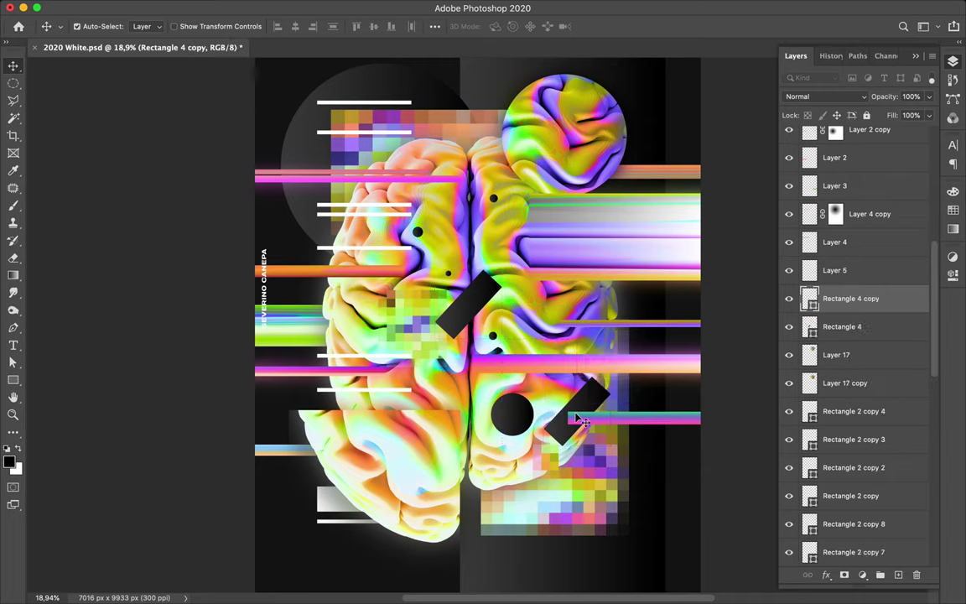
pyautogui.press('super+t')
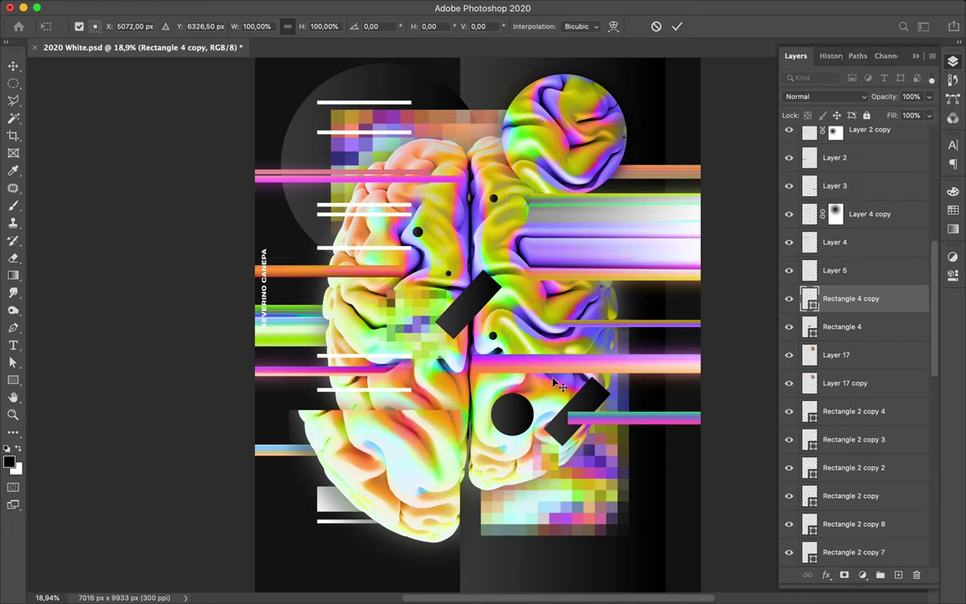
pyautogui.press('Escape')
pyautogui.press('super+z')
pyautogui.press('u')
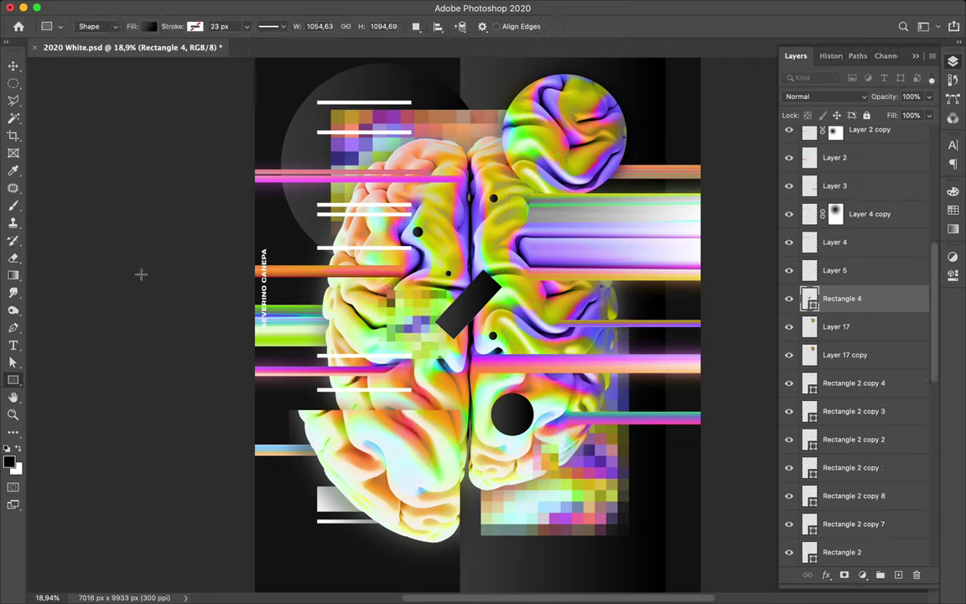
# Step: Draw a large black circle, Ellipse 2, at the brain's lower right and nudge it
pyautogui.click(13, 384)
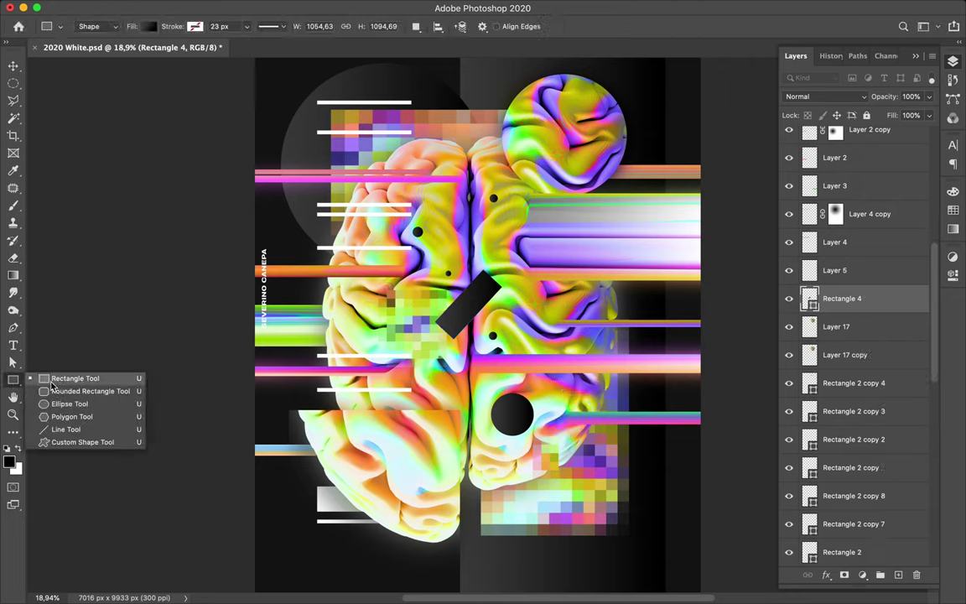
pyautogui.click(71, 404)
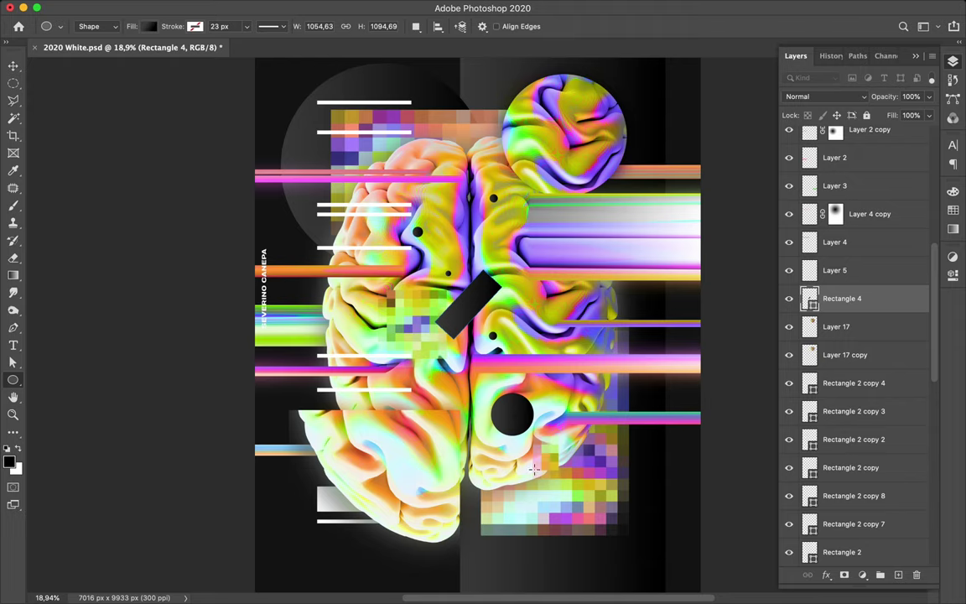
pyautogui.moveTo(547, 442); pyautogui.dragTo(601, 498)
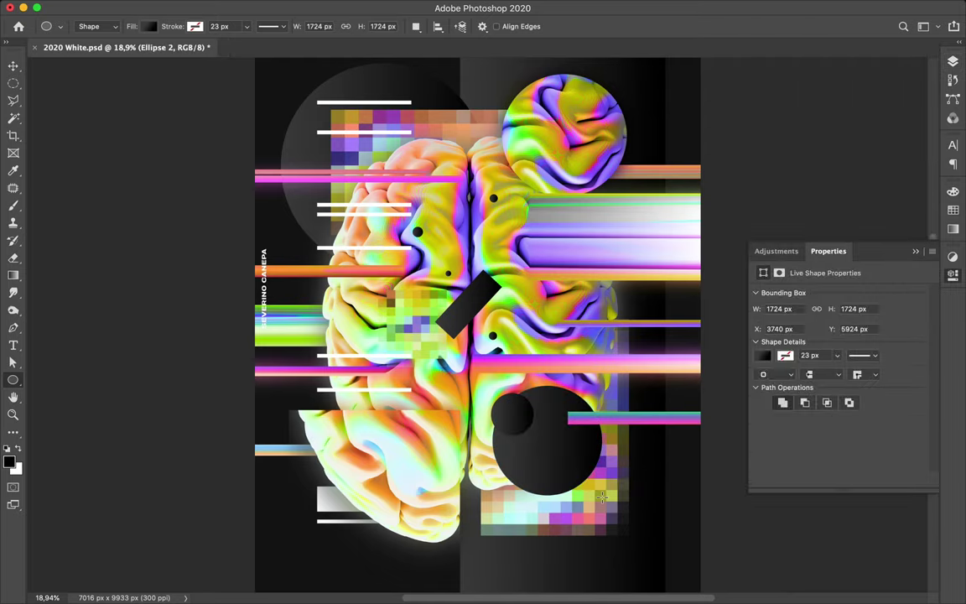
pyautogui.press('v')
pyautogui.moveTo(588, 478); pyautogui.dragTo(600, 488)
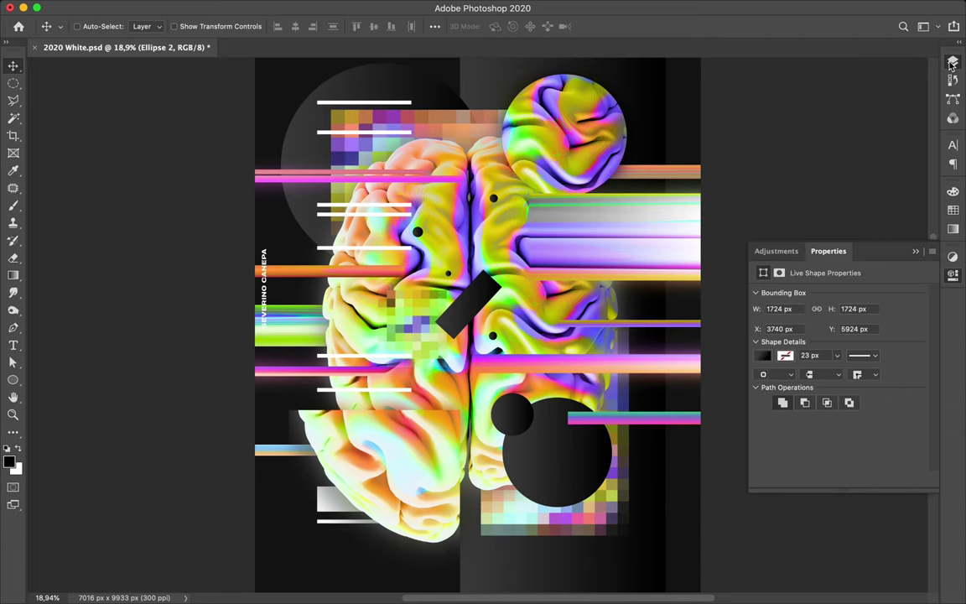
# Step: Restack Ellipse 2 below Group 1 copy so it hides behind the brain, then lower it slightly
pyautogui.click(953, 64)
pyautogui.moveTo(849, 299); pyautogui.dragTo(847, 512)
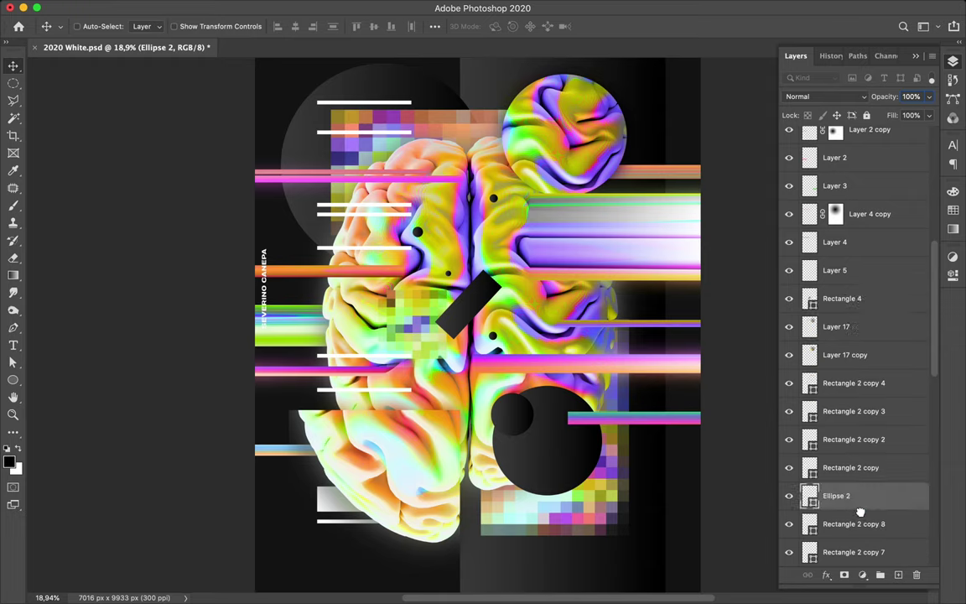
pyautogui.scroll(-4, 875, 460)
pyautogui.scroll(-4, 875, 461)
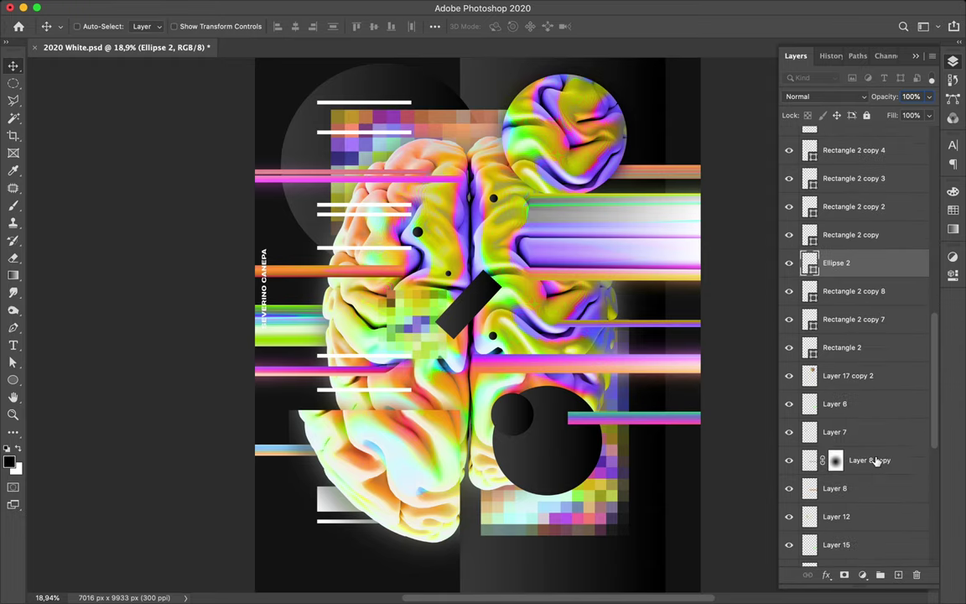
pyautogui.moveTo(851, 266); pyautogui.dragTo(870, 541)
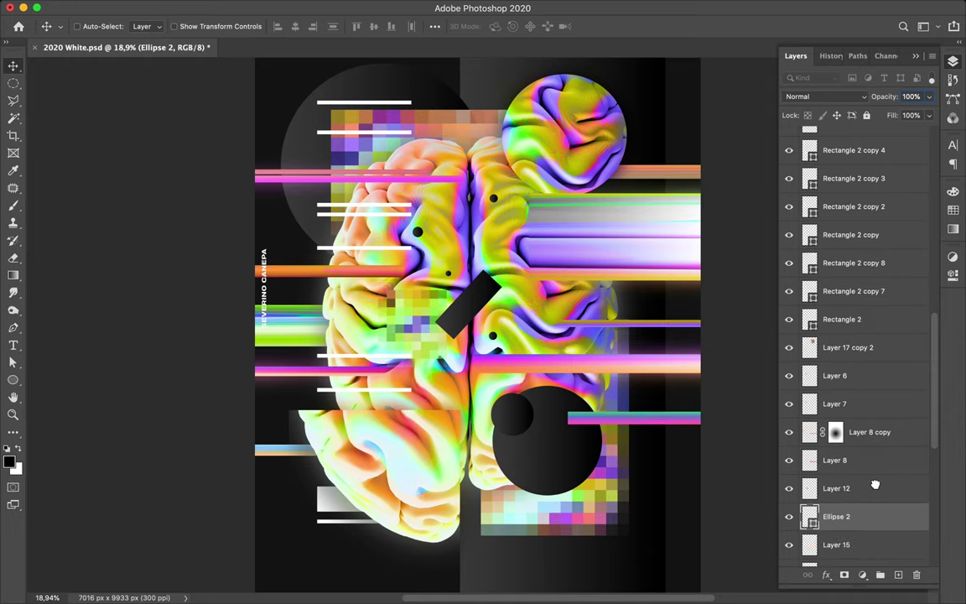
pyautogui.scroll(-5, 858, 518)
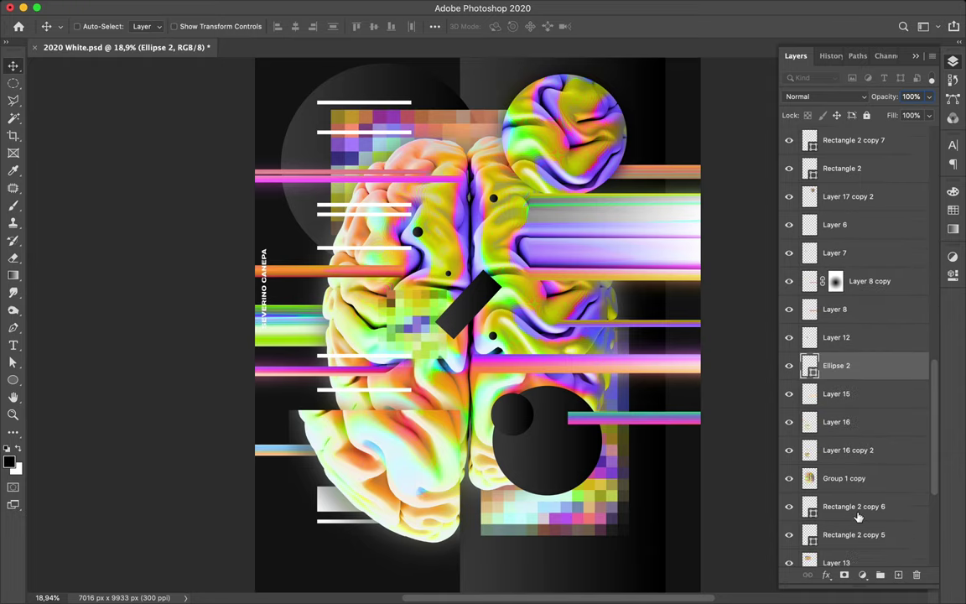
pyautogui.scroll(-1, 857, 518)
pyautogui.moveTo(835, 331); pyautogui.dragTo(840, 452)
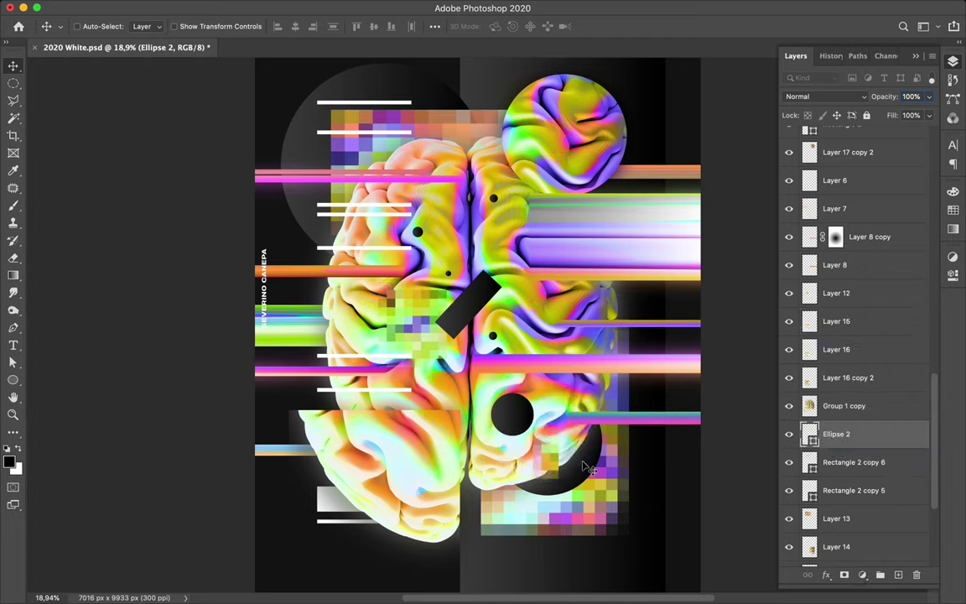
pyautogui.moveTo(590, 476)
pyautogui.mouseDown()
pyautogui.moveTo(591, 380)
pyautogui.moveTo(592, 480)
pyautogui.mouseUp()
# Step: Alt-drag the small black circle Ellipse 1 copy down-right three times, creating copies 6, 7 and 8
pyautogui.press('super')
pyautogui.keyDown('super'); pyautogui.click(518, 424); pyautogui.keyUp('super')
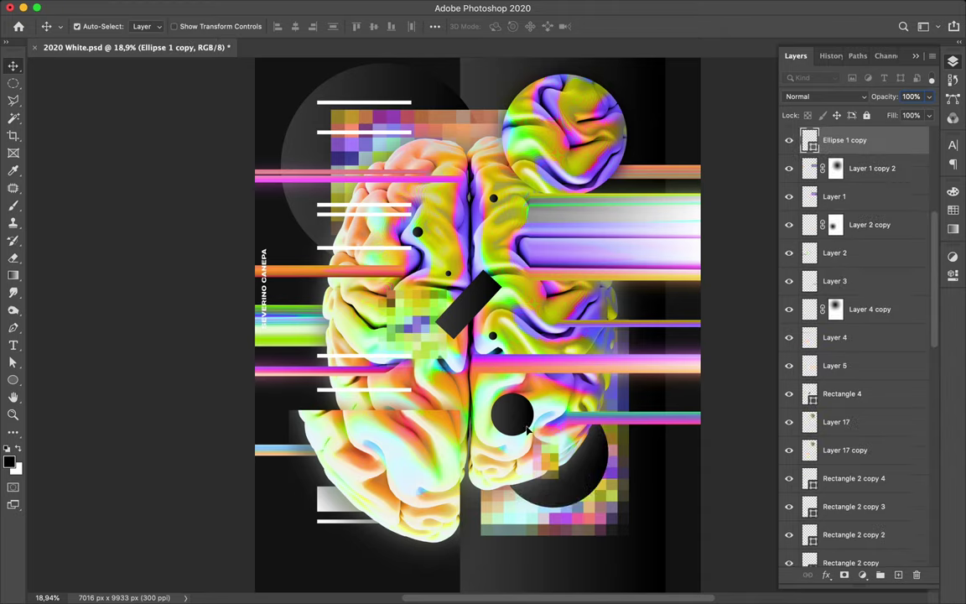
pyautogui.moveTo(529, 428)
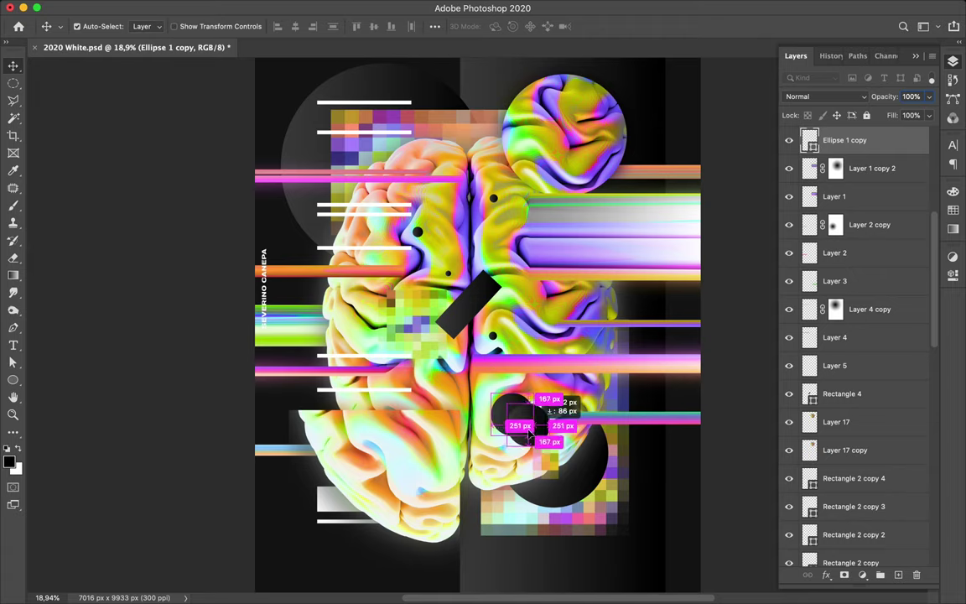
pyautogui.moveTo(530, 424); pyautogui.dragTo(537, 432)
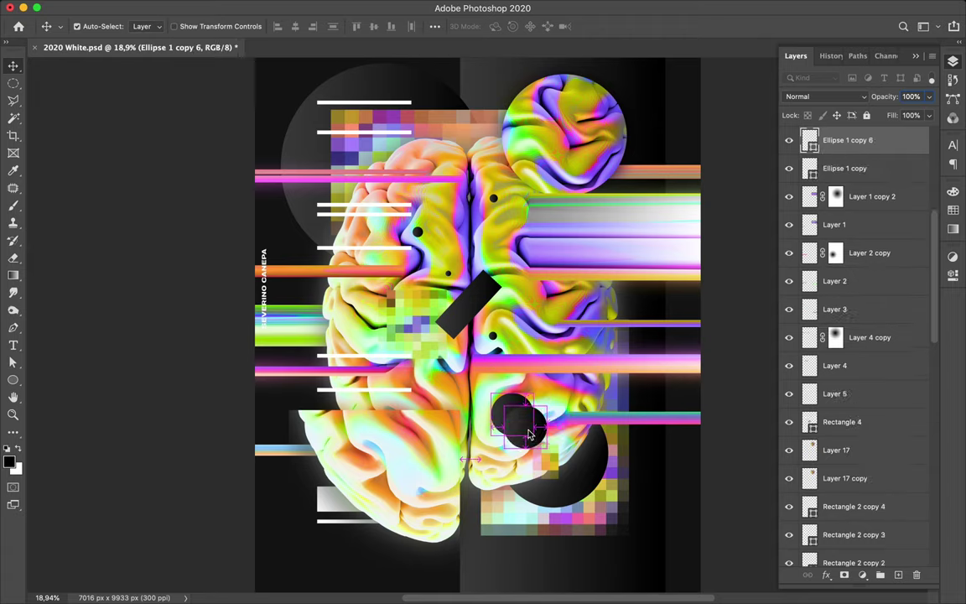
pyautogui.moveTo(535, 428)
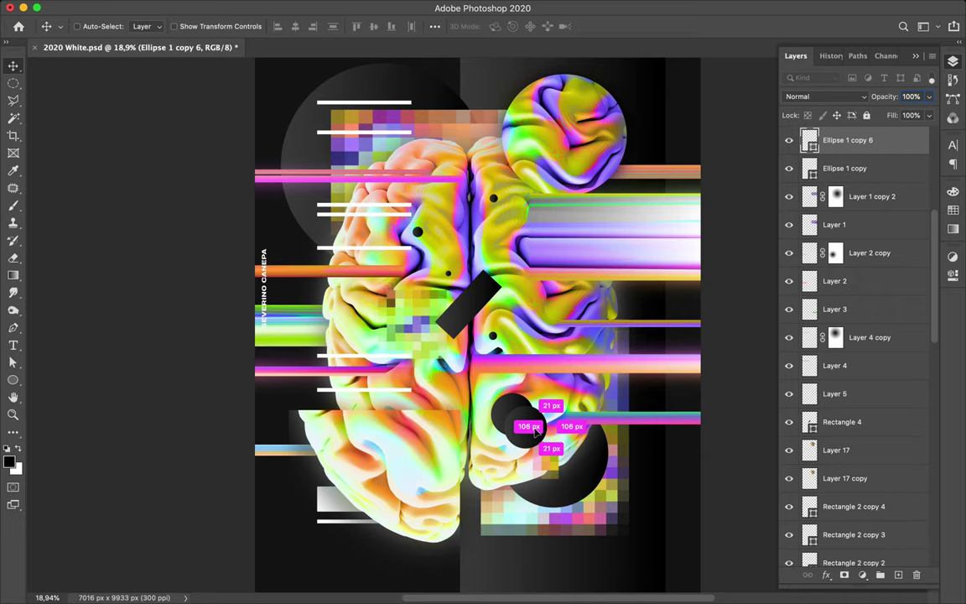
pyautogui.moveTo(536, 427); pyautogui.dragTo(535, 427)
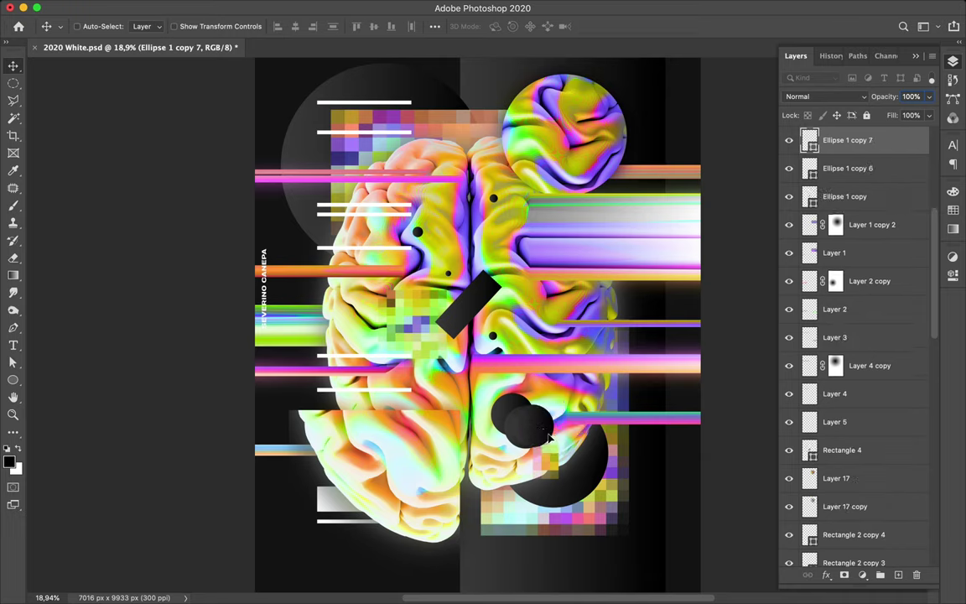
pyautogui.moveTo(552, 440)
pyautogui.moveTo(552, 440); pyautogui.dragTo(551, 436)
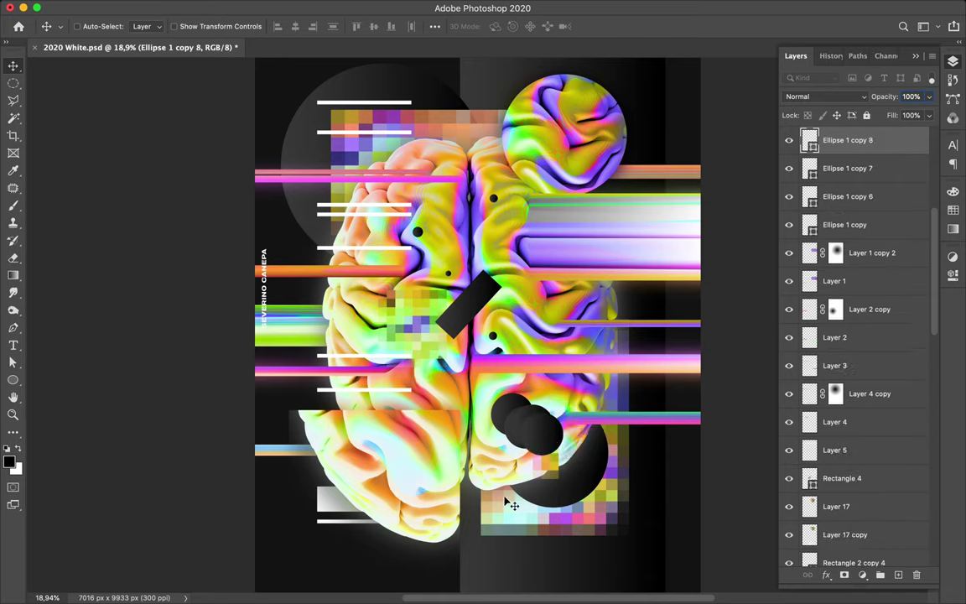
pyautogui.click(424, 471)
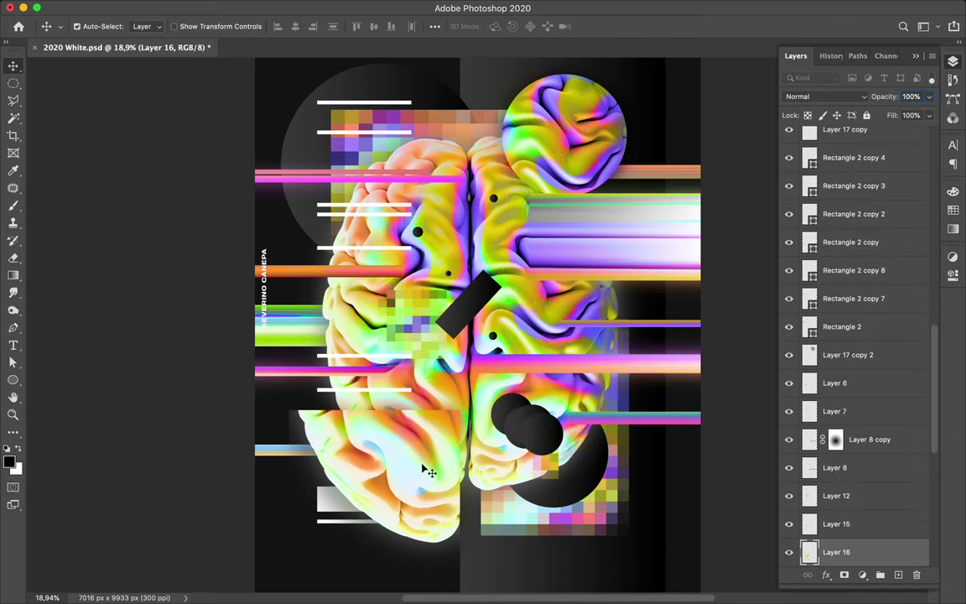
# Step: Duplicate Layer 16 down-left, stack the copy above Rectangle 3, and merge it down
pyautogui.moveTo(422, 469); pyautogui.dragTo(415, 477)
pyautogui.scroll(-3, 862, 442)
pyautogui.scroll(-5, 862, 445)
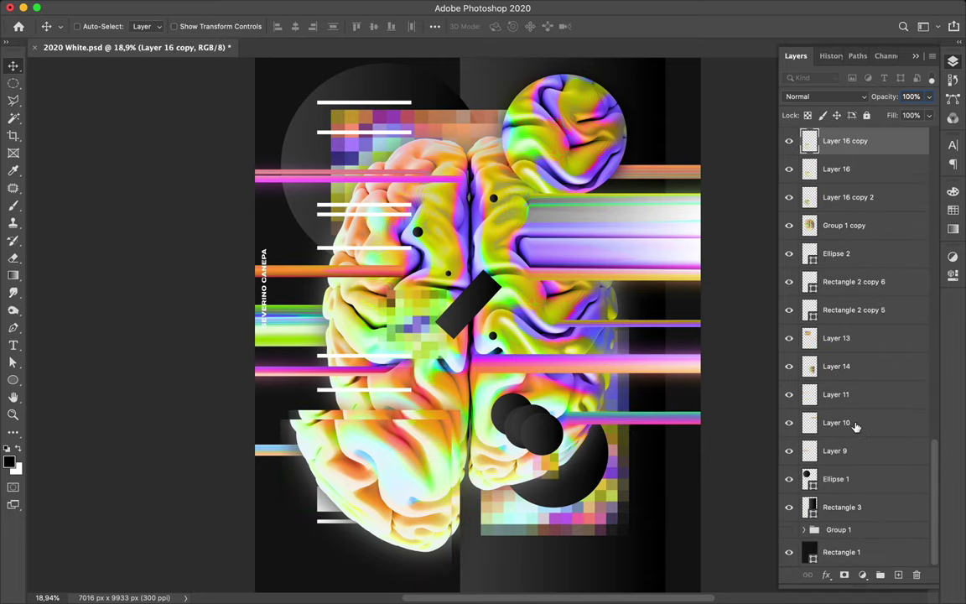
pyautogui.moveTo(851, 147); pyautogui.dragTo(853, 495)
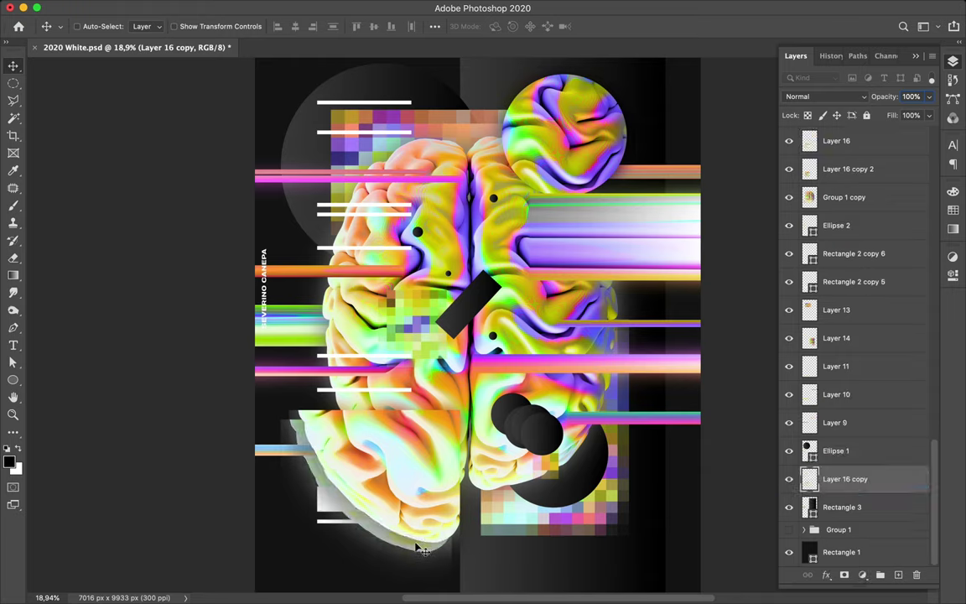
pyautogui.moveTo(400, 557); pyautogui.dragTo(380, 574)
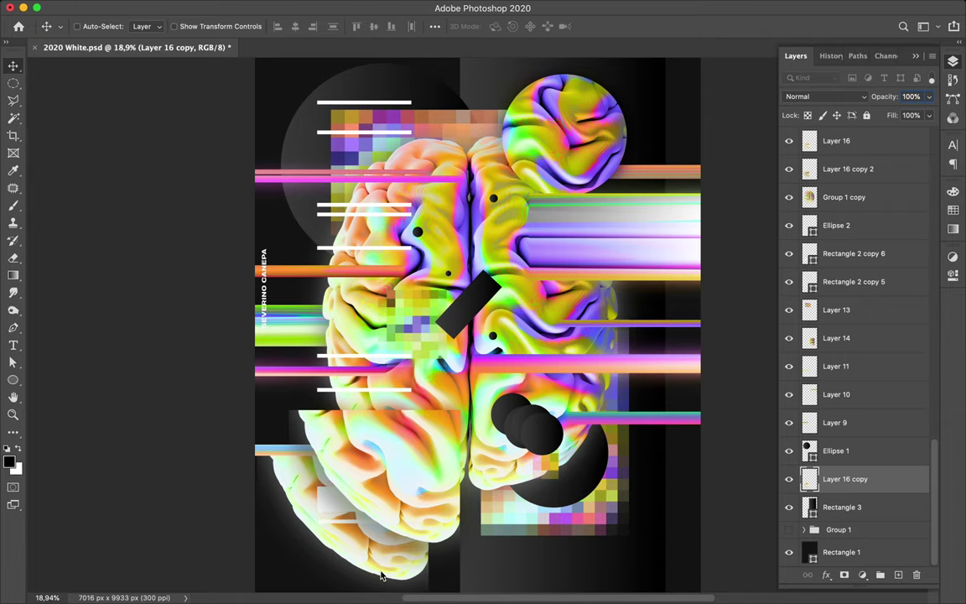
pyautogui.scroll(-1, 380, 574)
pyautogui.scroll(-1, 381, 575)
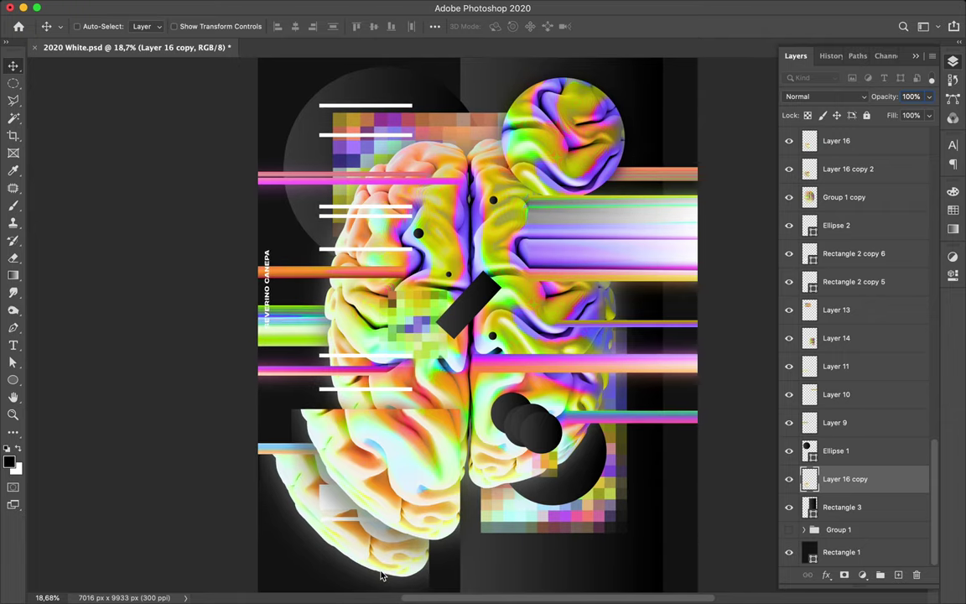
pyautogui.press('super+e')
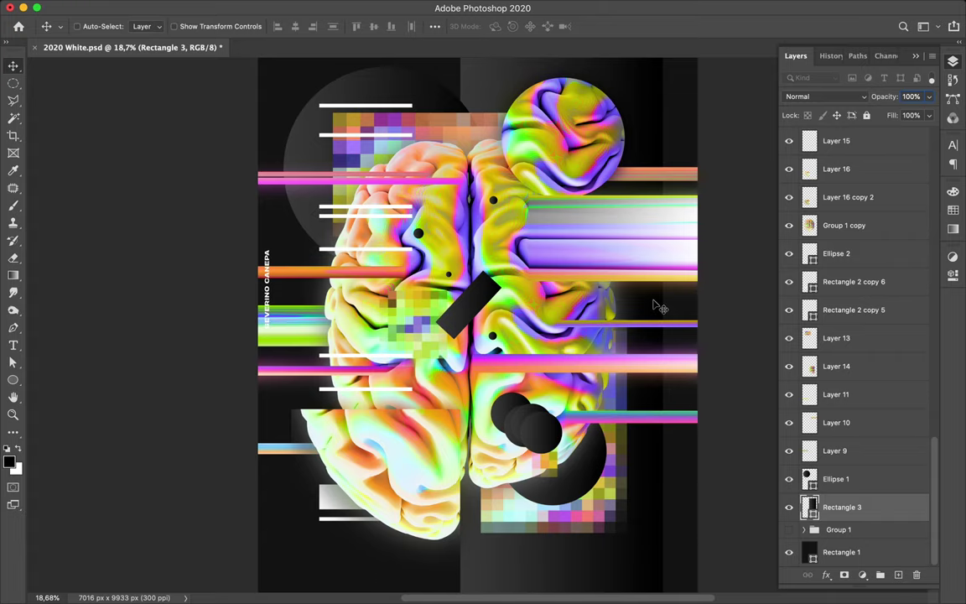
pyautogui.scroll(3, 658, 306)
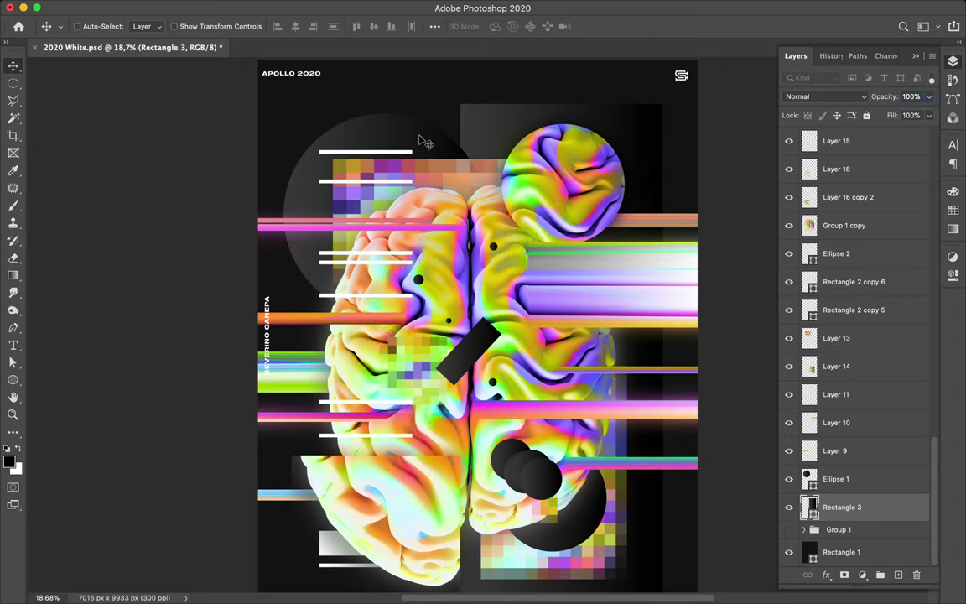
# Step: Move the grey circle behind the brain left and nudge the black diagonal bar
pyautogui.press('super')
pyautogui.moveTo(421, 140)
pyautogui.mouseDown()
pyautogui.moveTo(369, 124)
pyautogui.moveTo(405, 138)
pyautogui.mouseUp()
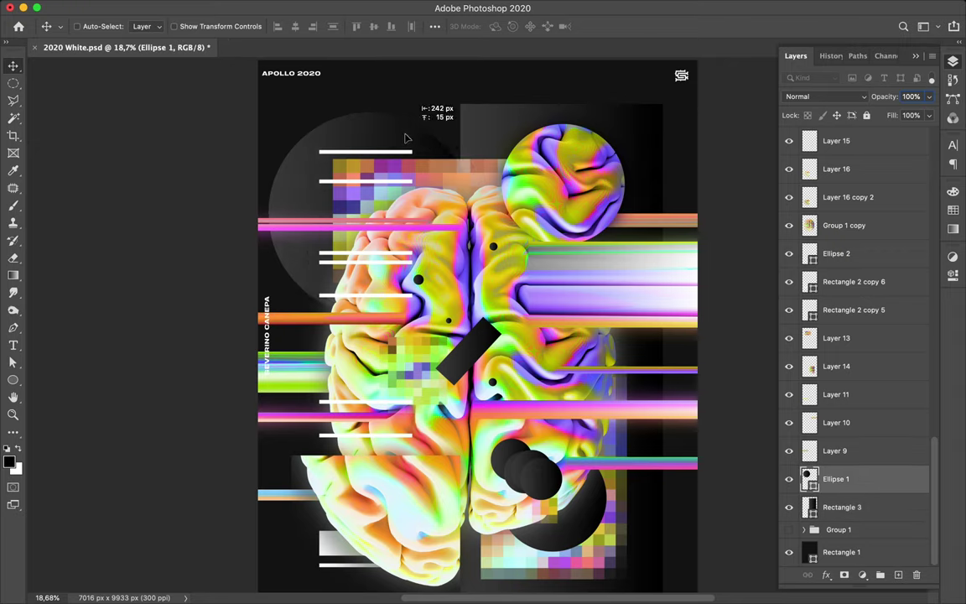
pyautogui.moveTo(406, 138); pyautogui.dragTo(405, 138)
pyautogui.keyDown('super'); pyautogui.click(482, 351); pyautogui.keyUp('super')
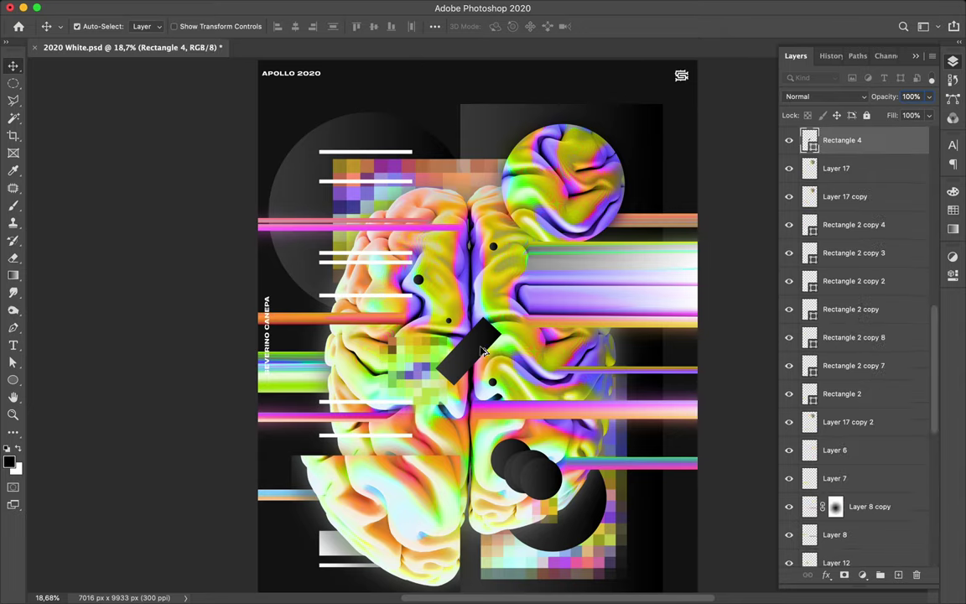
pyautogui.moveTo(493, 345); pyautogui.dragTo(502, 354)
# Step: Shift the small black dot on the left brain half about 34 px sideways
pyautogui.press('super')
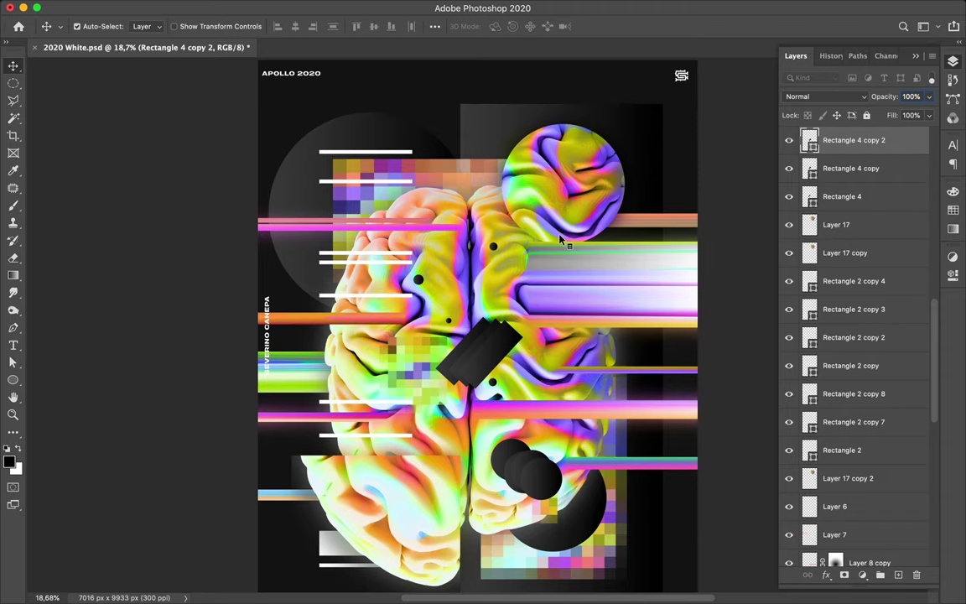
pyautogui.keyDown('super'); pyautogui.click(420, 280); pyautogui.keyUp('super')
pyautogui.scroll(2, 420, 280)
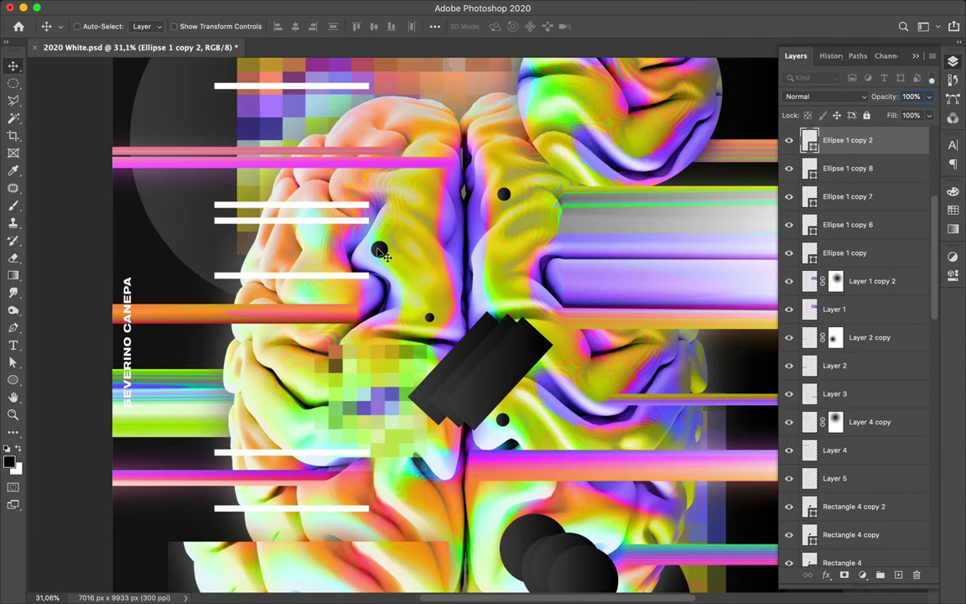
pyautogui.moveTo(375, 248); pyautogui.dragTo(376, 244)
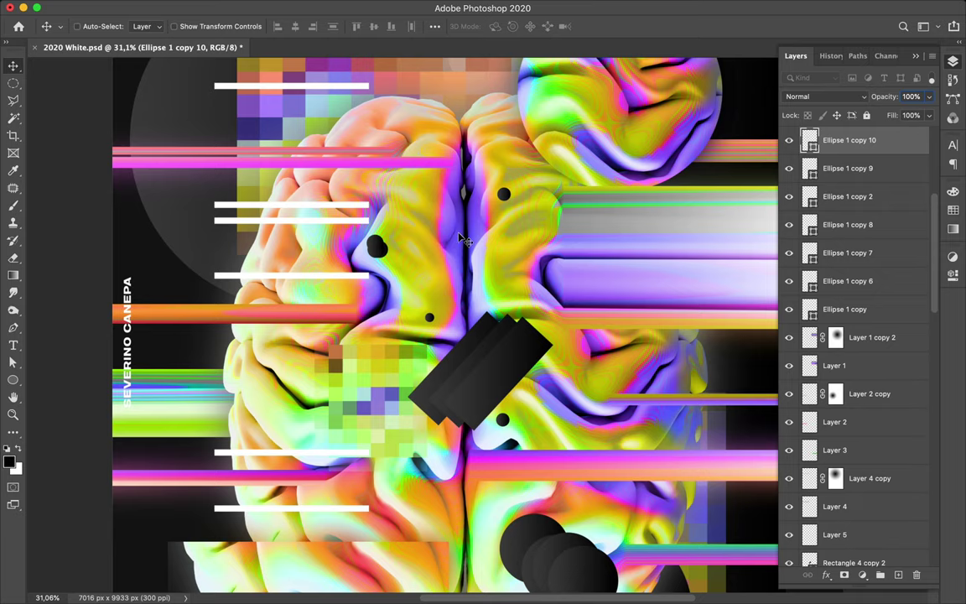
pyautogui.scroll(-5, 466, 241)
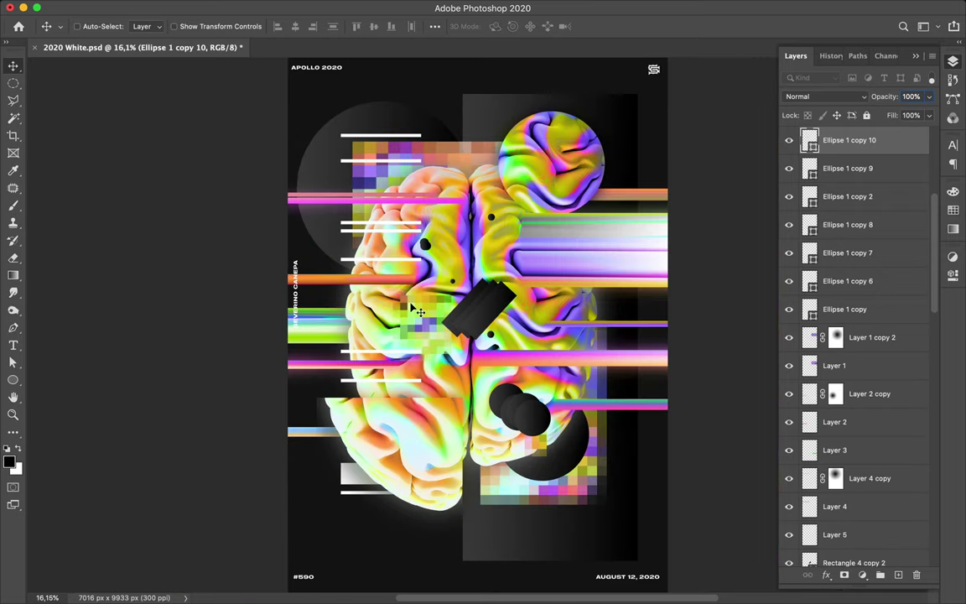
pyautogui.scroll(3, 417, 311)
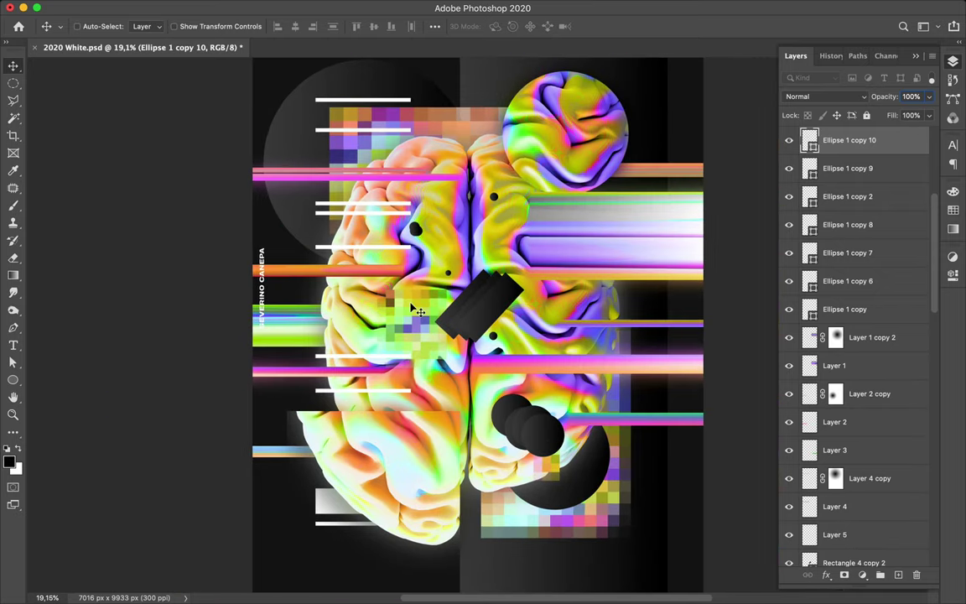
# Step: Draw a tall thin black bar, Rectangle 5, on the left brain half
pyautogui.press('u')
pyautogui.moveTo(368, 302); pyautogui.dragTo(380, 435)
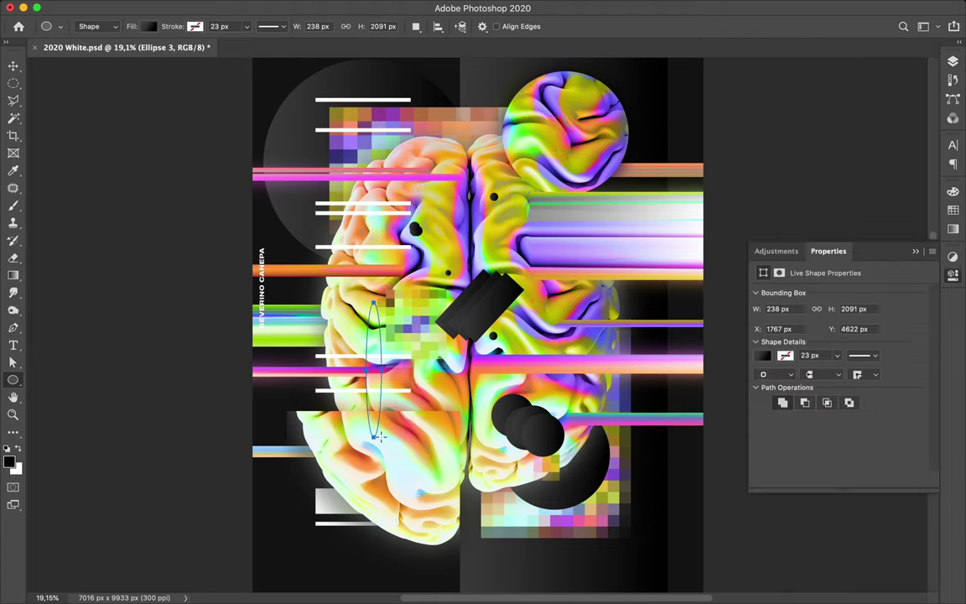
pyautogui.press('super+z')
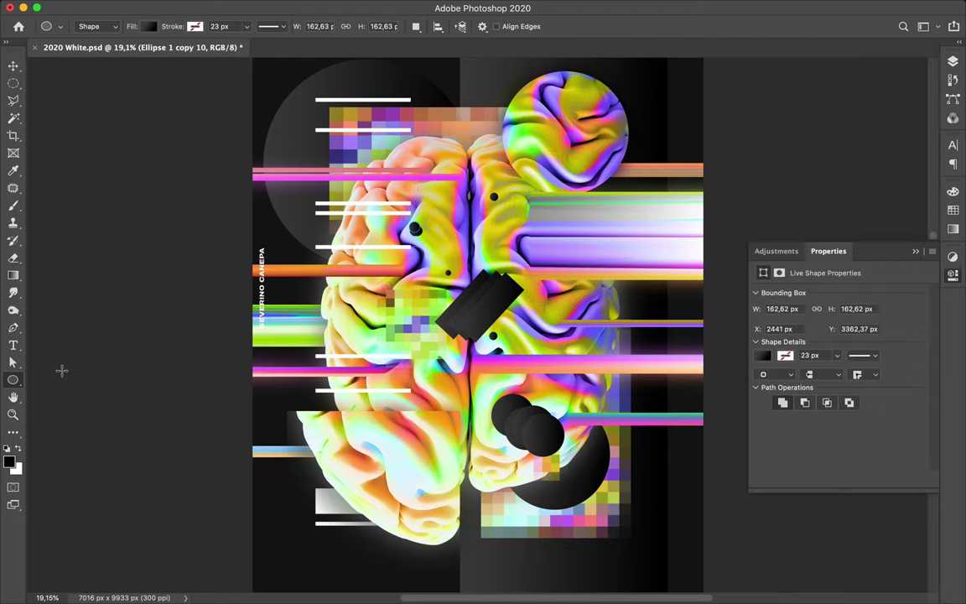
pyautogui.click(15, 388)
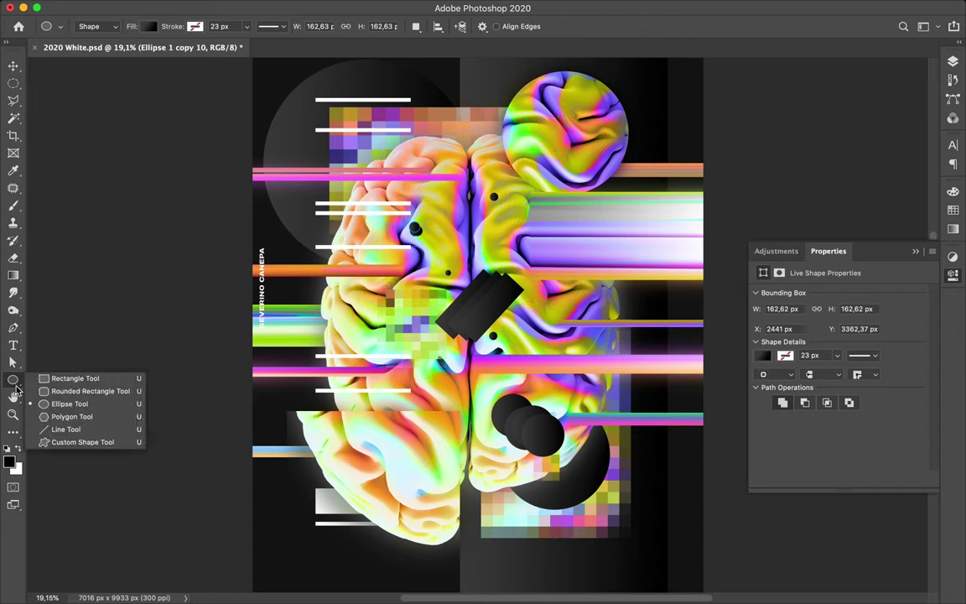
pyautogui.click(59, 378)
pyautogui.moveTo(376, 320); pyautogui.dragTo(385, 420)
# Step: Rotate Rectangle 5 about 12° counter-clockwise and nudge it left
pyautogui.press('v')
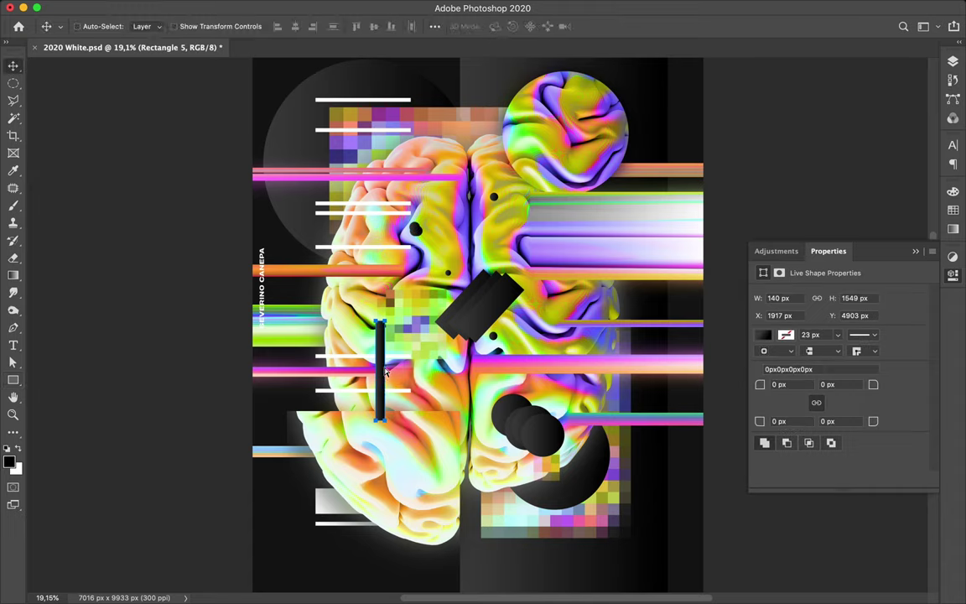
pyautogui.press('super+t')
pyautogui.moveTo(375, 312); pyautogui.dragTo(364, 313)
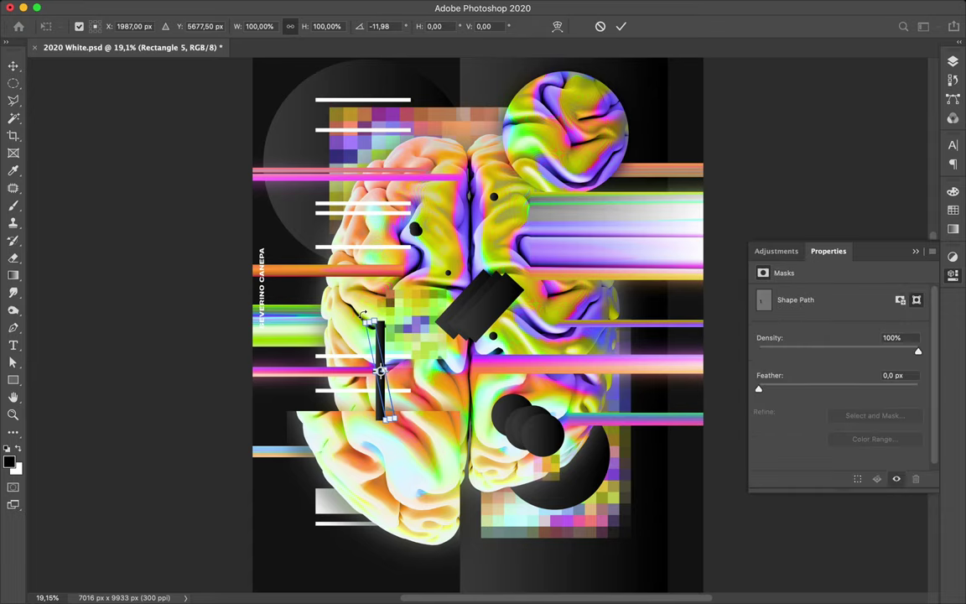
pyautogui.press('Return')
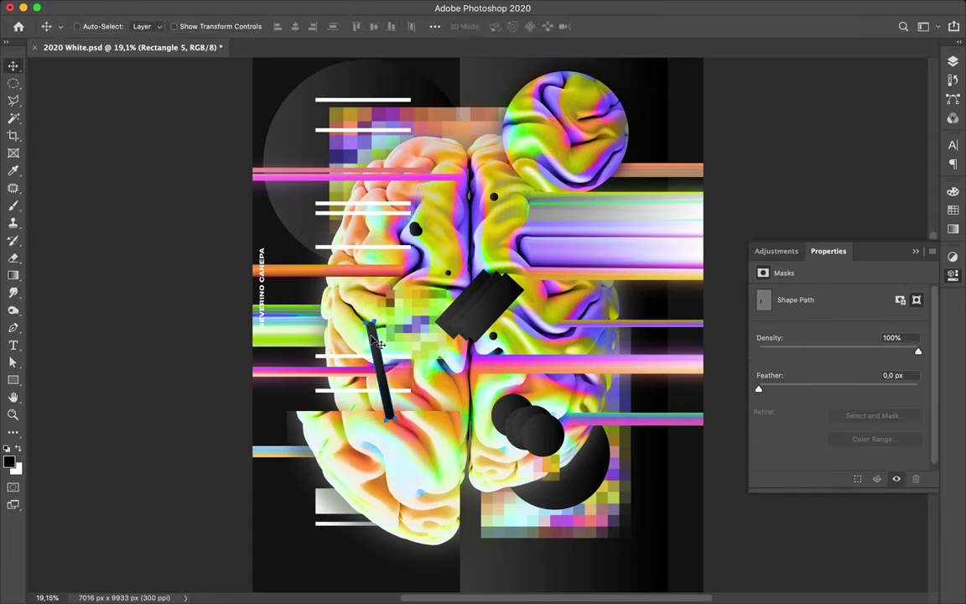
pyautogui.moveTo(339, 308); pyautogui.dragTo(323, 305)
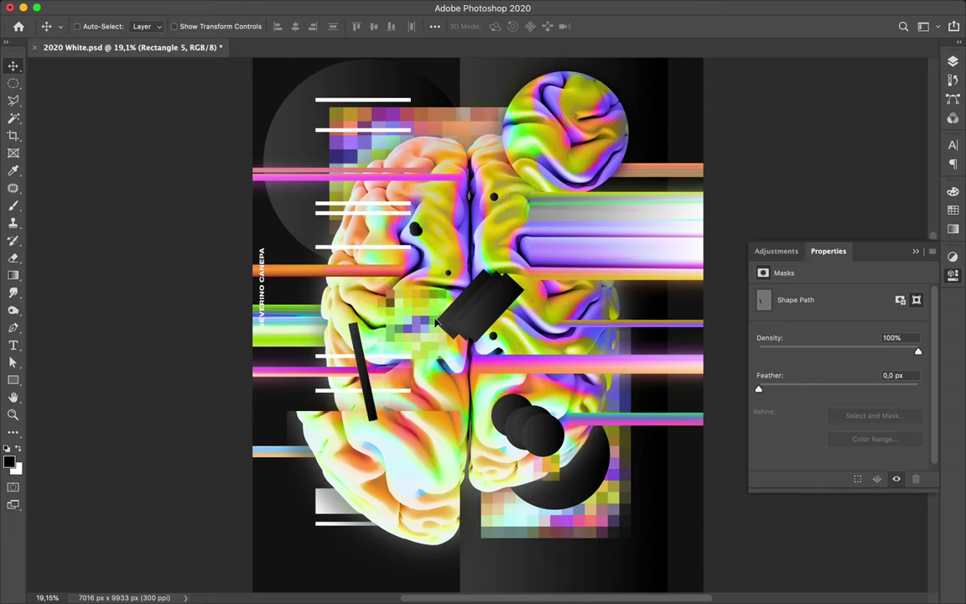
# Step: Move Rectangle 5 below Layer 4 in the layer stack
pyautogui.click(954, 61)
pyautogui.moveTo(864, 166); pyautogui.dragTo(846, 401)
pyautogui.scroll(-3, 845, 404)
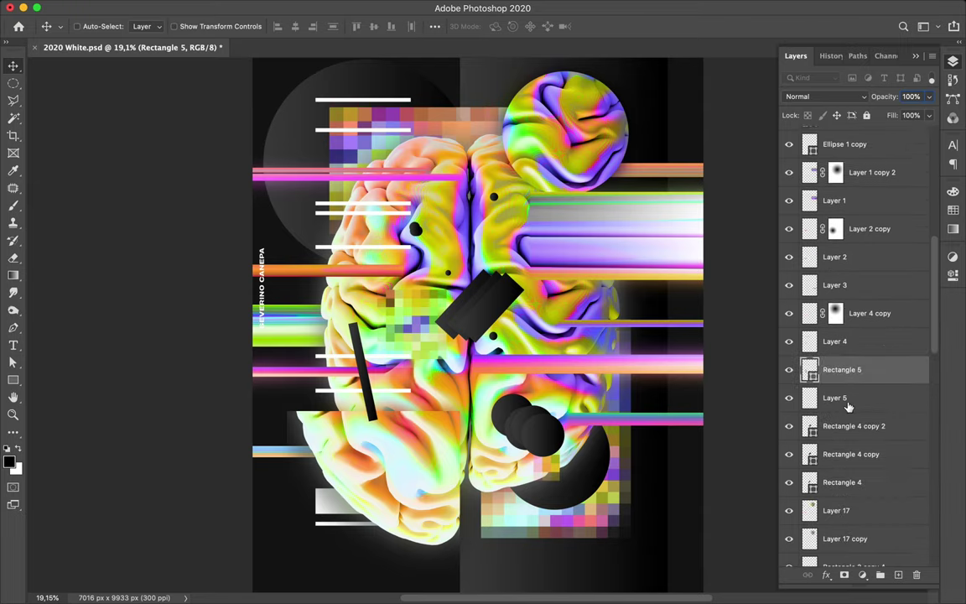
pyautogui.scroll(-3, 847, 406)
pyautogui.moveTo(843, 279); pyautogui.dragTo(842, 540)
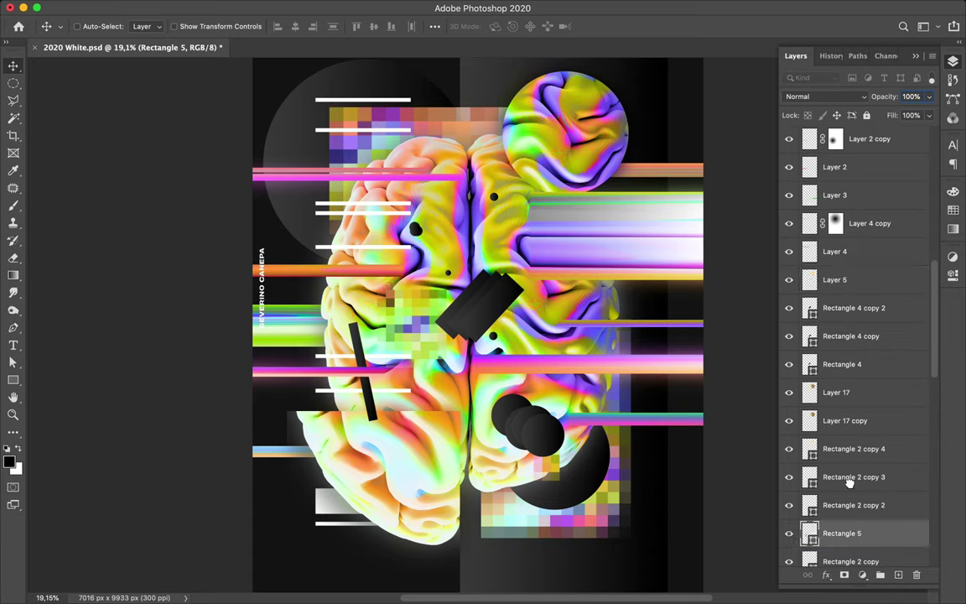
pyautogui.scroll(-3, 851, 486)
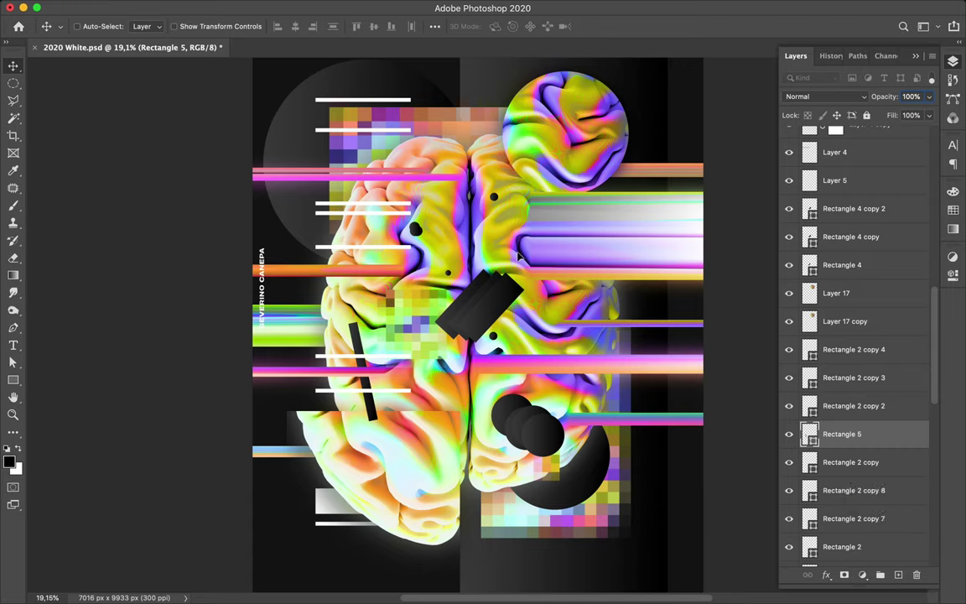
# Step: Copy the bar onto the right brain half and lift Rectangle 5 copy 2 above the brain layers
pyautogui.press('super')
pyautogui.moveTo(359, 344); pyautogui.dragTo(566, 235)
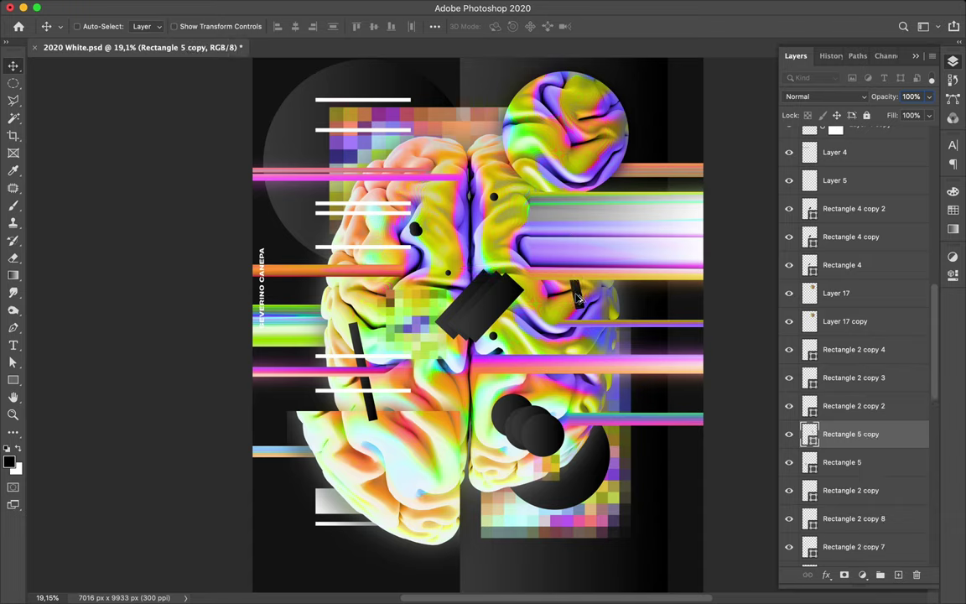
pyautogui.press('super')
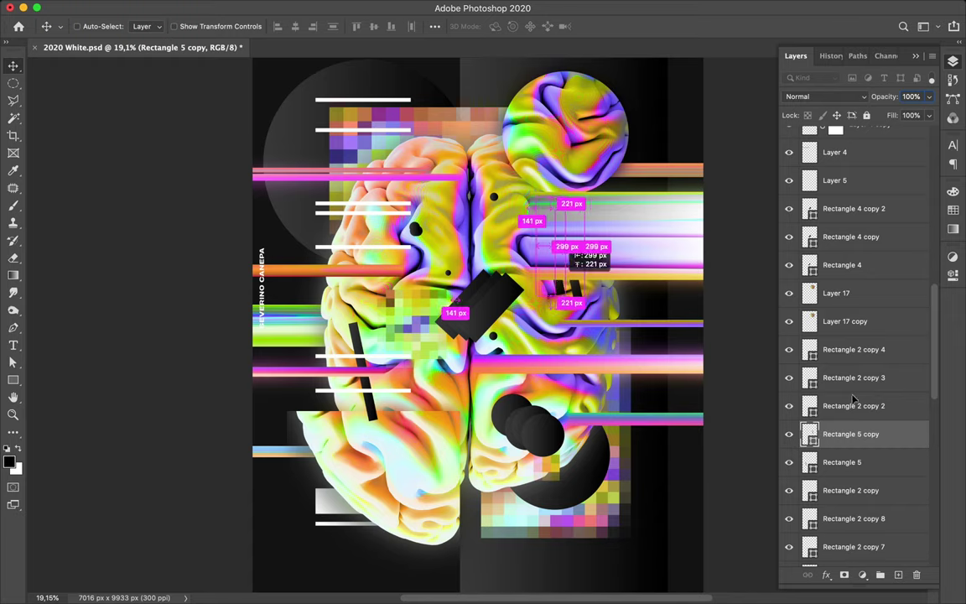
pyautogui.press('super+j')
pyautogui.moveTo(849, 433); pyautogui.dragTo(850, 198)
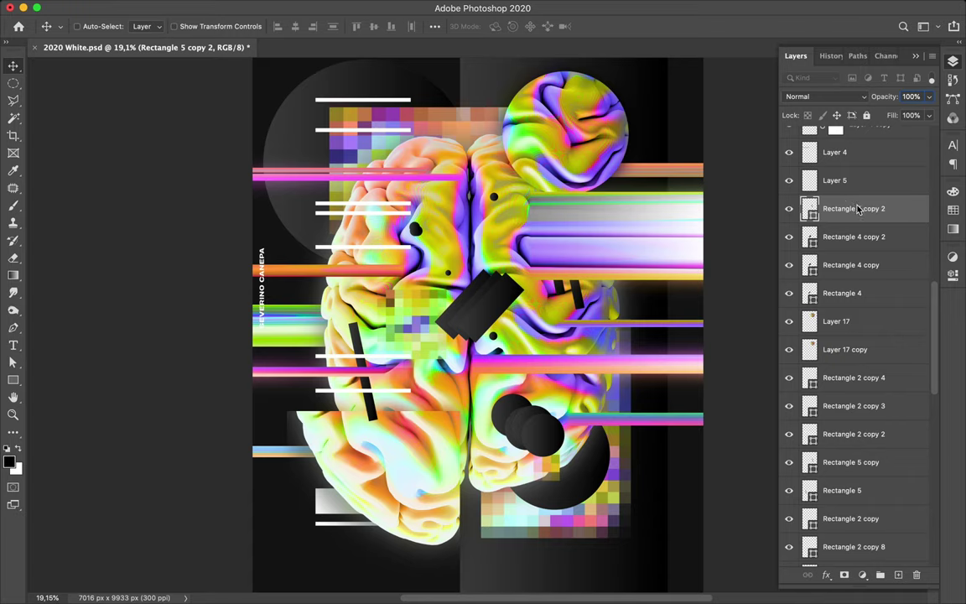
pyautogui.scroll(5, 855, 208)
pyautogui.moveTo(853, 402); pyautogui.dragTo(845, 168)
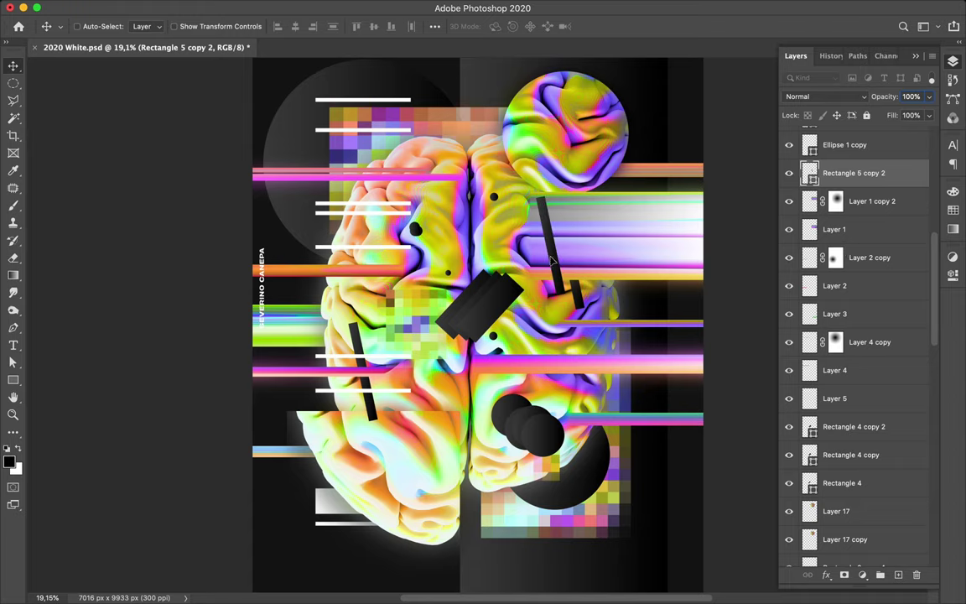
pyautogui.moveTo(551, 261); pyautogui.dragTo(551, 261)
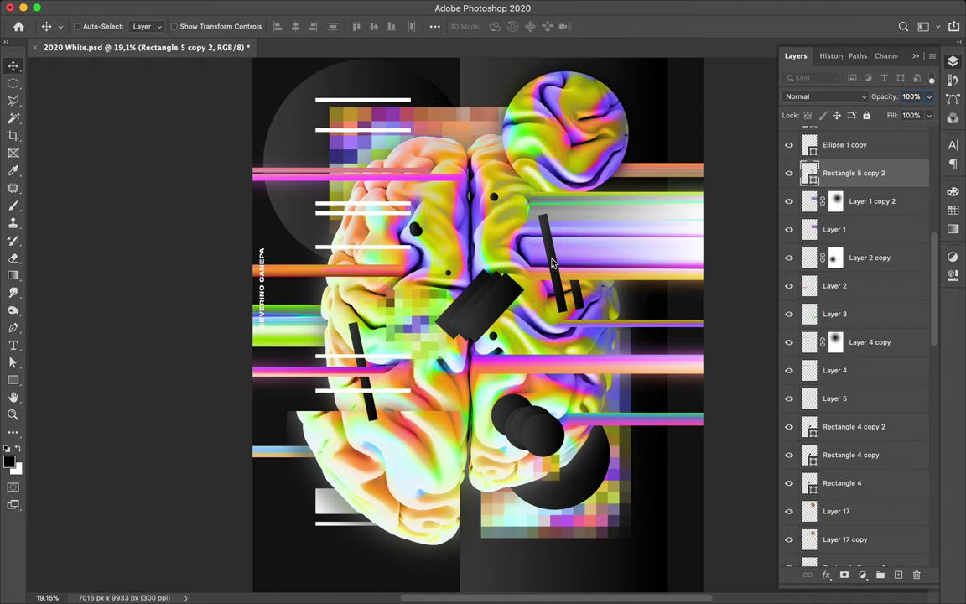
pyautogui.scroll(-5, 551, 263)
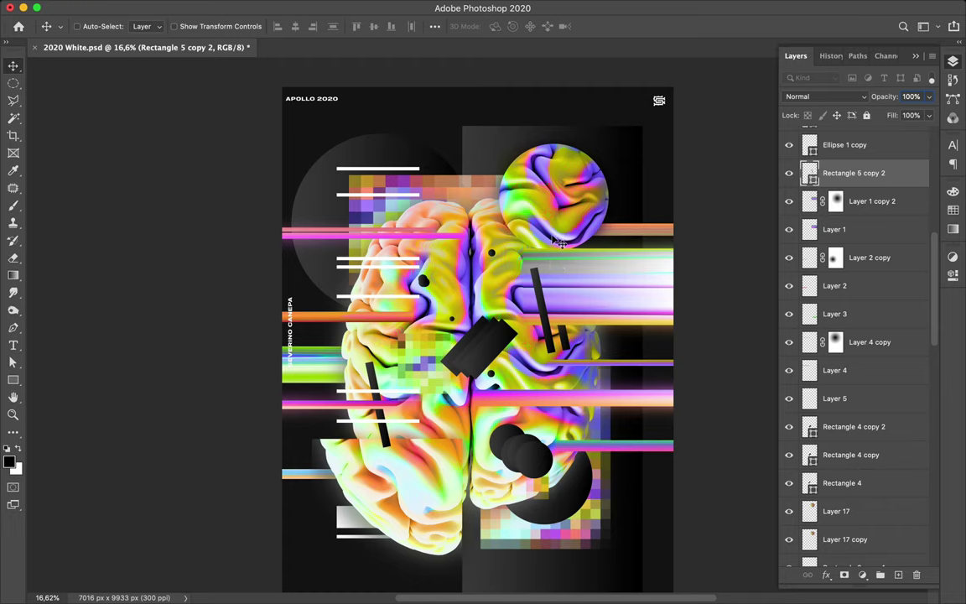
pyautogui.press('super')
pyautogui.keyDown('super'); pyautogui.click(573, 204); pyautogui.keyUp('super')
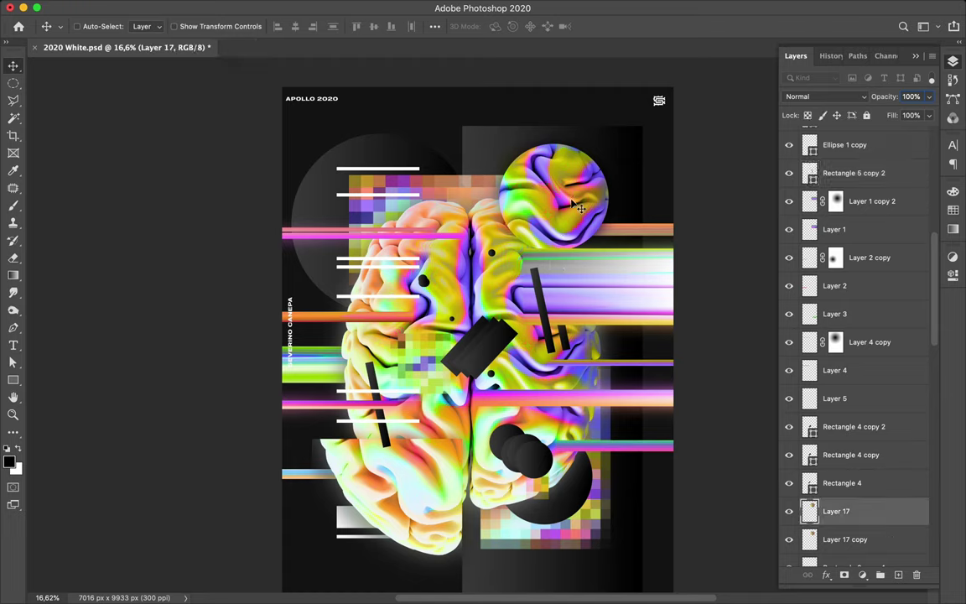
# Step: Shift Layer 17's texture in the top circle, duplicate it, and rotate the copy about 66°
pyautogui.moveTo(580, 220)
pyautogui.mouseDown()
pyautogui.moveTo(576, 228)
pyautogui.moveTo(580, 221)
pyautogui.mouseUp()
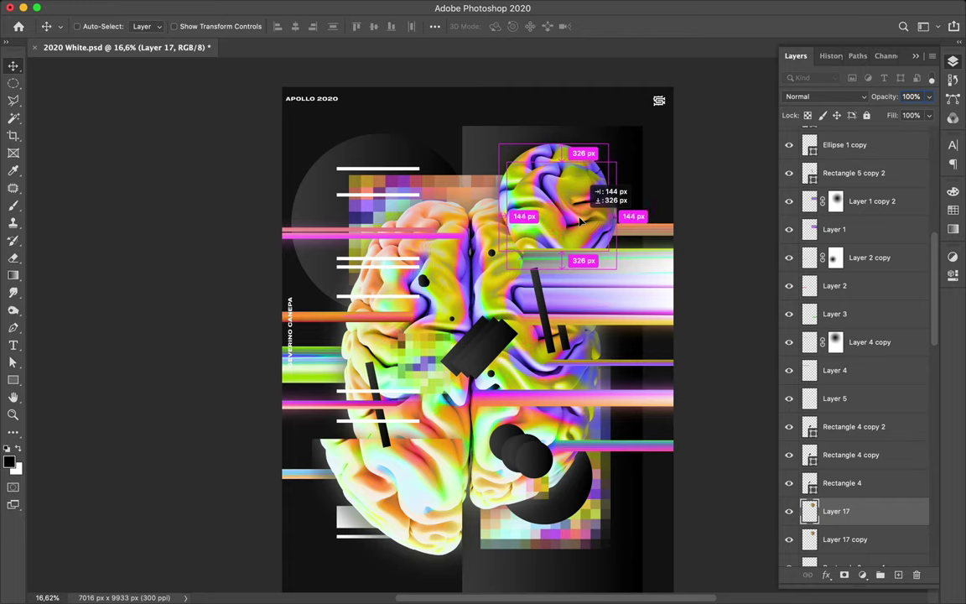
pyautogui.press('super+j')
pyautogui.press('super+t')
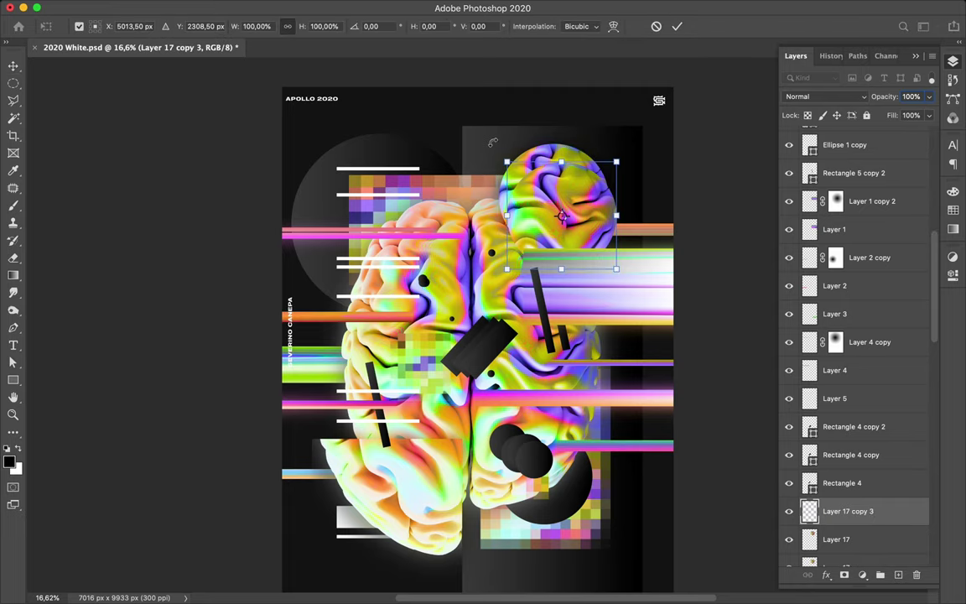
pyautogui.moveTo(591, 143); pyautogui.dragTo(638, 209)
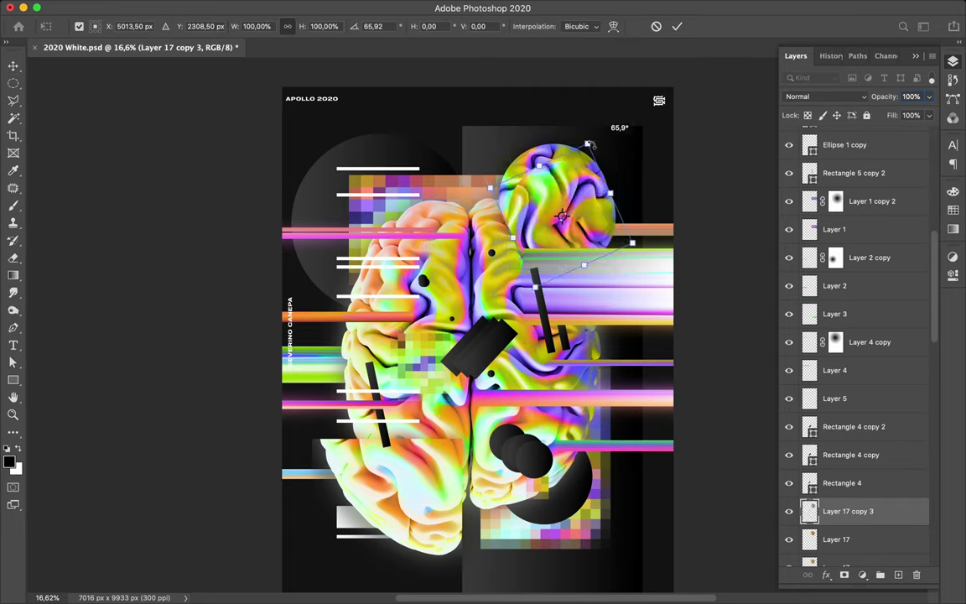
pyautogui.press('Return')
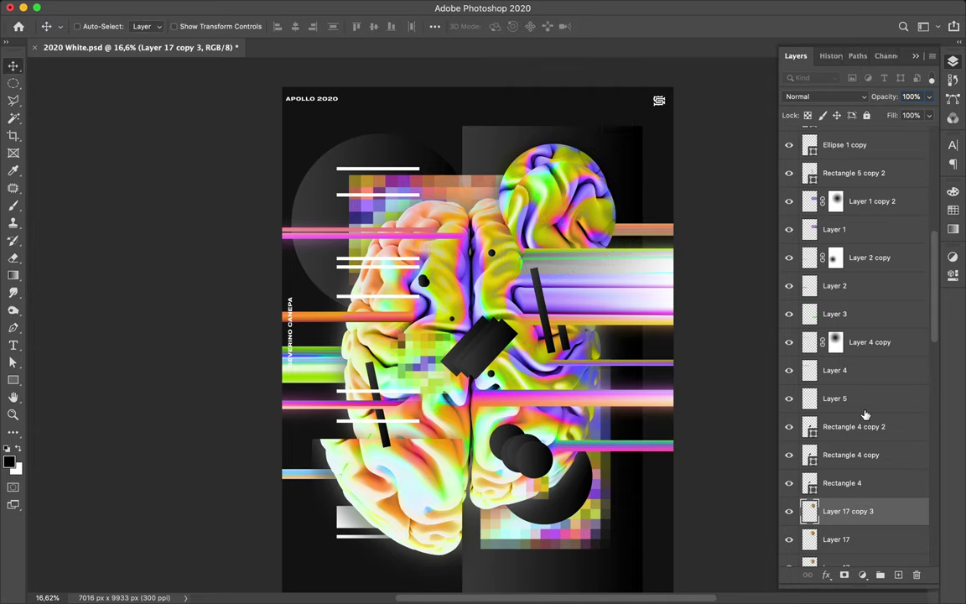
# Step: Restack Layer 17 copy 3 between Layer 9 and Ellipse 1 and move it down-right
pyautogui.scroll(-5, 866, 415)
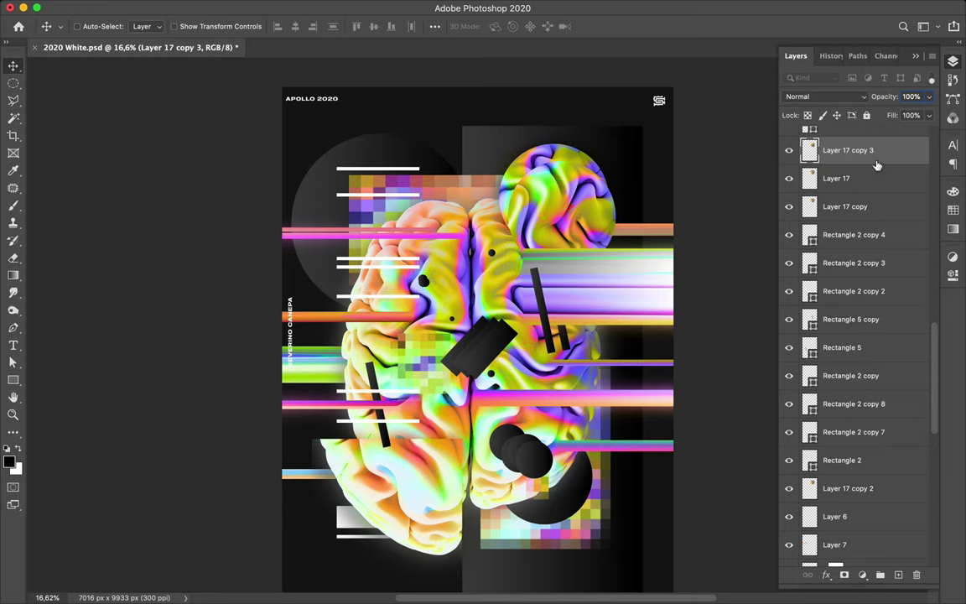
pyautogui.moveTo(873, 158); pyautogui.dragTo(872, 216)
pyautogui.moveTo(891, 455); pyautogui.dragTo(878, 557)
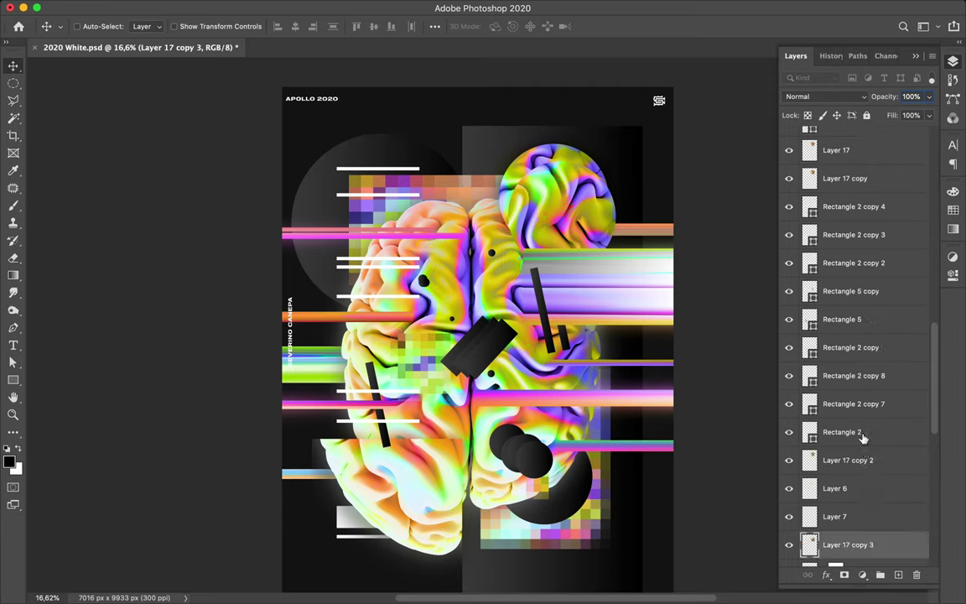
pyautogui.scroll(-5, 858, 442)
pyautogui.scroll(-2, 864, 438)
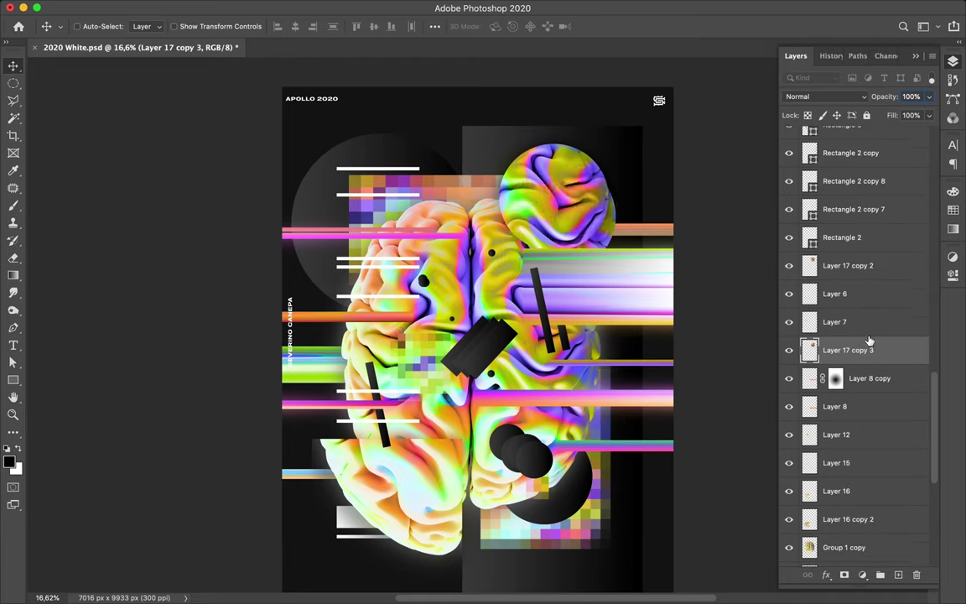
pyautogui.moveTo(926, 347); pyautogui.dragTo(873, 495)
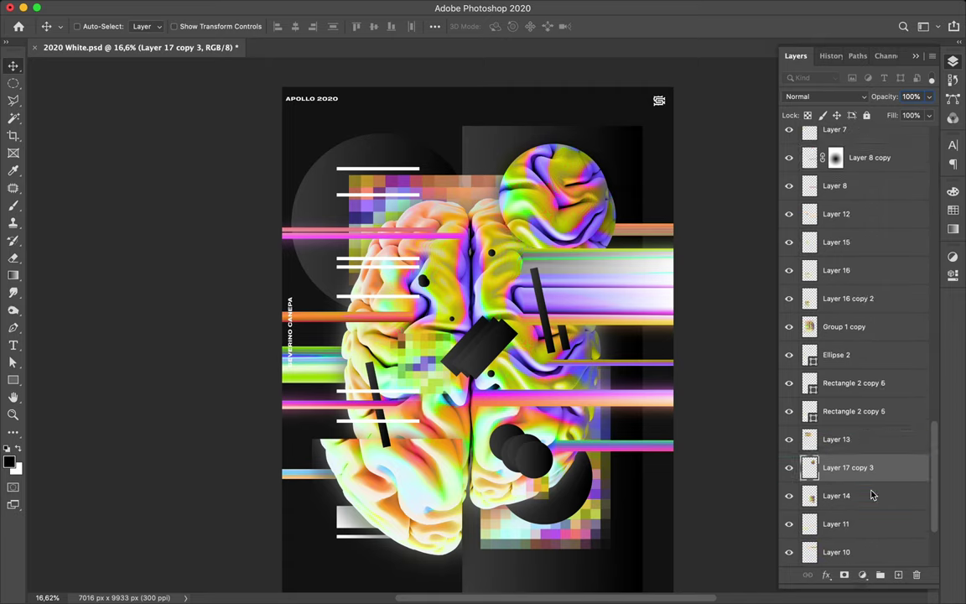
pyautogui.scroll(-3, 872, 495)
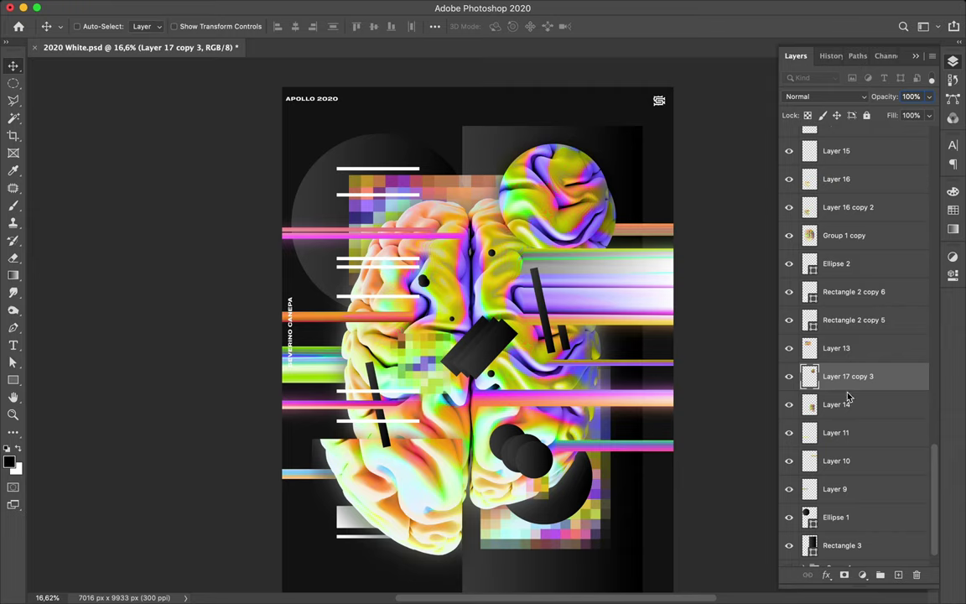
pyautogui.moveTo(849, 377); pyautogui.dragTo(840, 500)
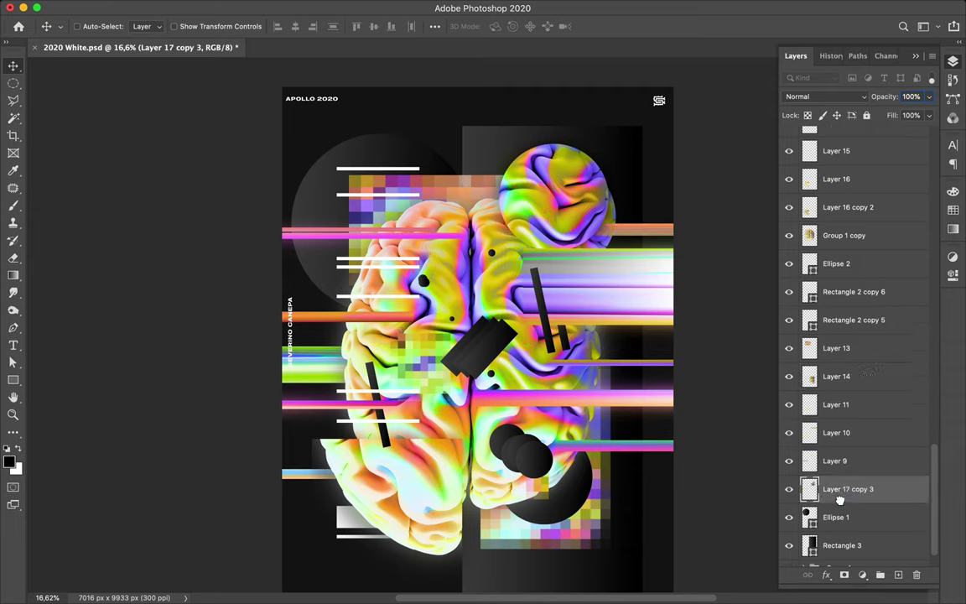
pyautogui.moveTo(615, 268); pyautogui.dragTo(621, 257)
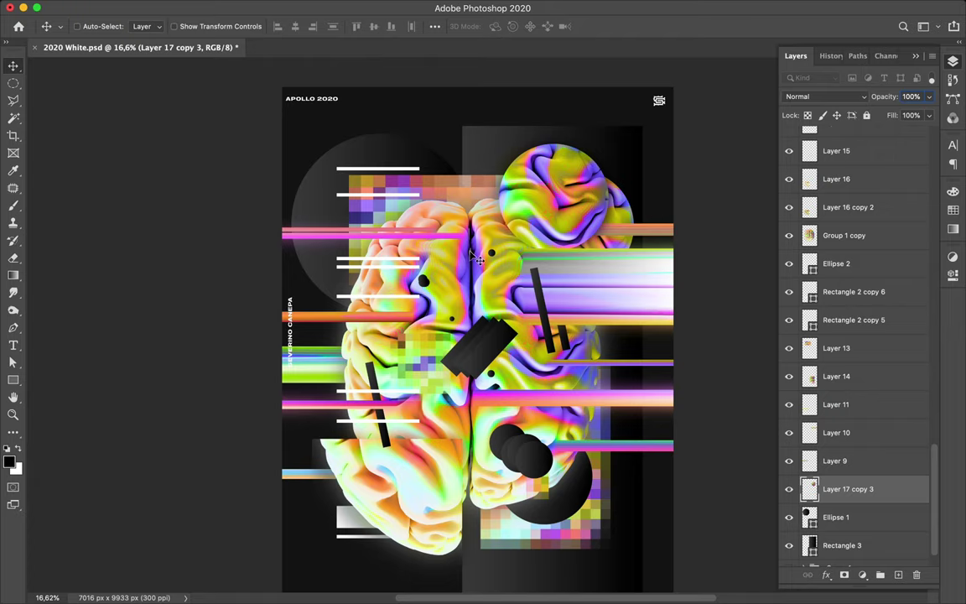
pyautogui.keyDown('super'); pyautogui.click(419, 245); pyautogui.keyUp('super')
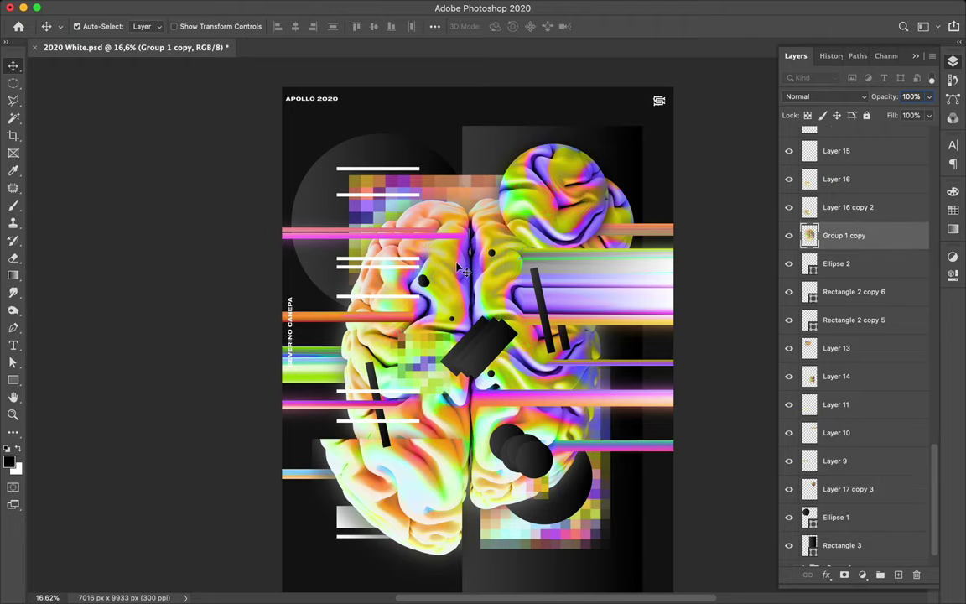
# Step: Draw a small white square, Rectangle 6, near the top of the sphere
pyautogui.press('u')
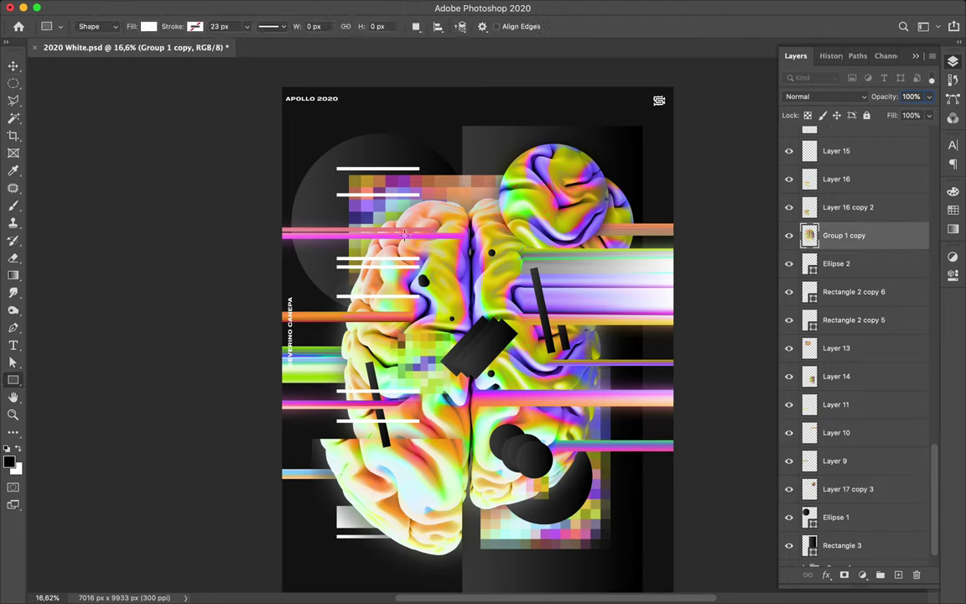
pyautogui.moveTo(403, 237); pyautogui.dragTo(439, 271)
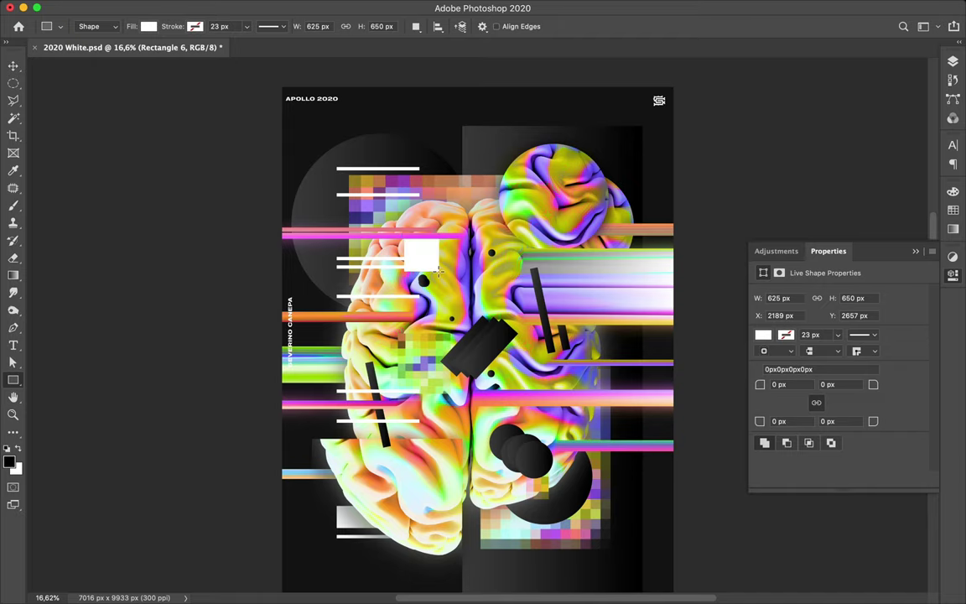
pyautogui.press('super+z')
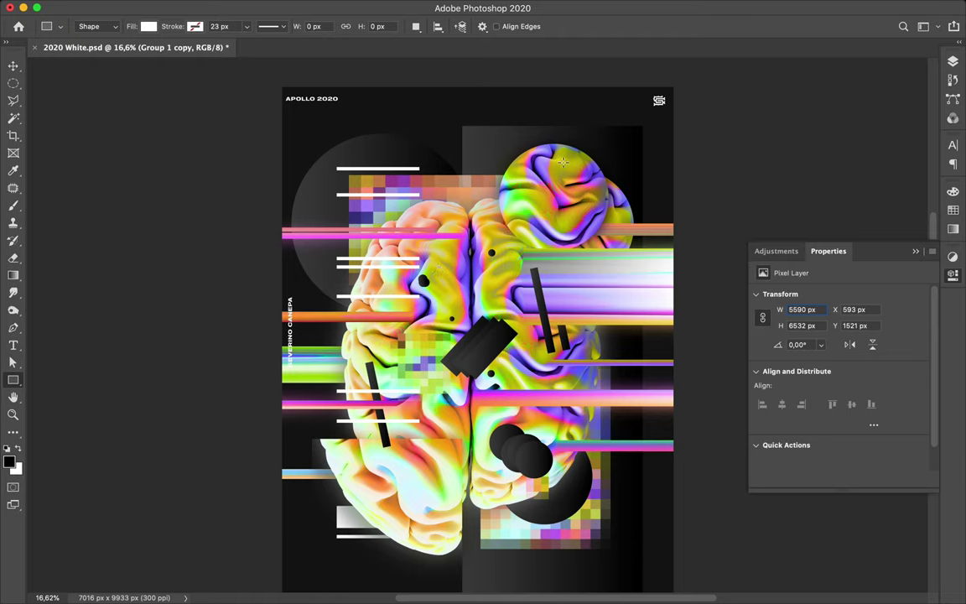
pyautogui.moveTo(561, 161); pyautogui.dragTo(567, 165)
pyautogui.moveTo(567, 166); pyautogui.dragTo(567, 166)
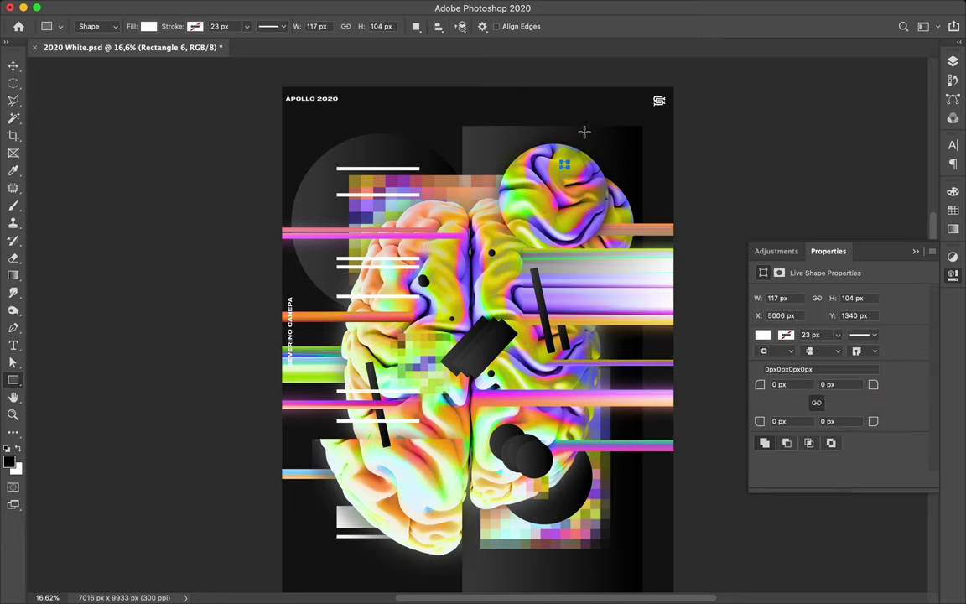
# Step: Raise Rectangle 6 higher in the layer stack and place it at the sphere's top
pyautogui.scroll(5, 583, 131)
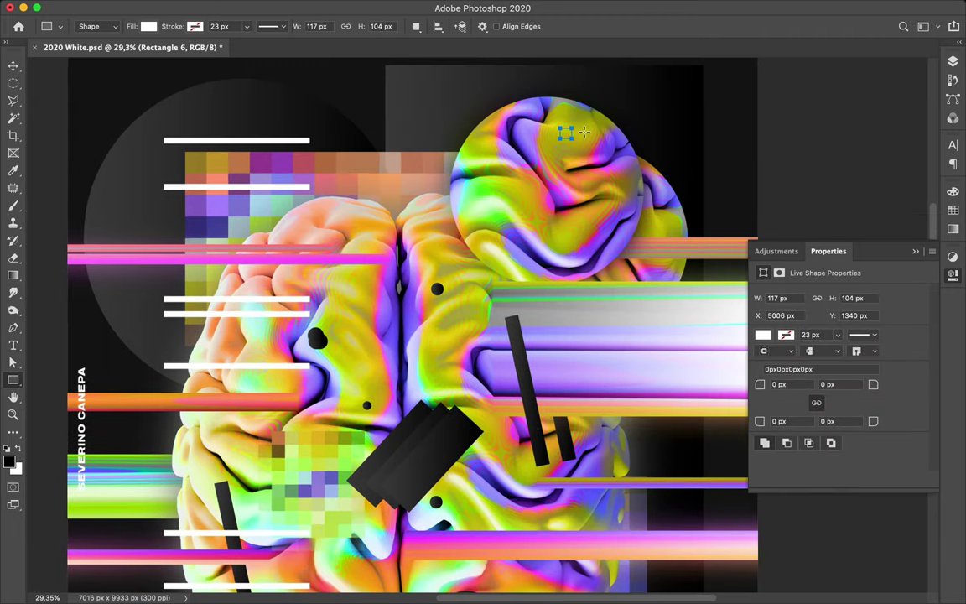
pyautogui.press('v')
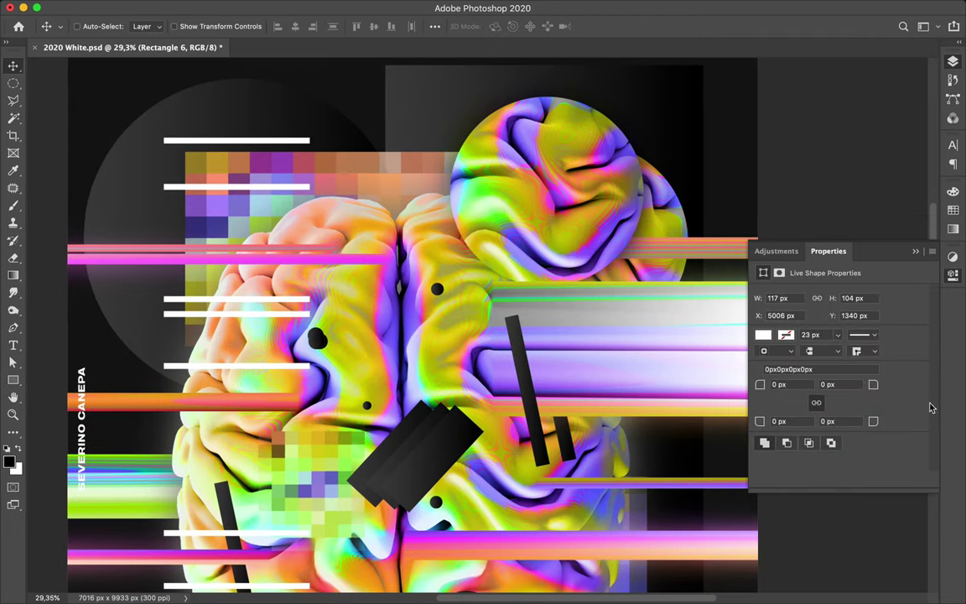
pyautogui.press('F7')
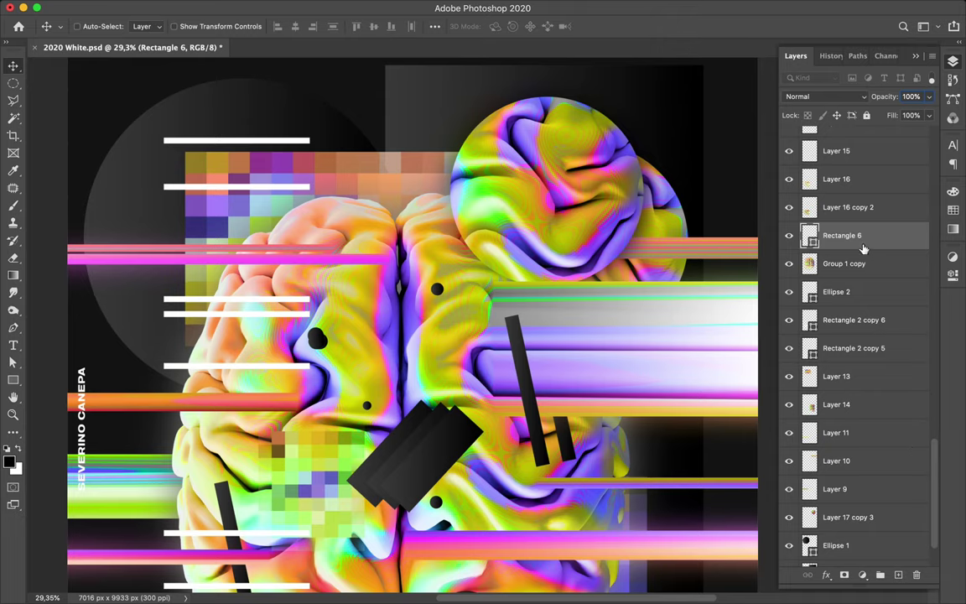
pyautogui.scroll(5, 864, 249)
pyautogui.moveTo(857, 66); pyautogui.dragTo(855, 167)
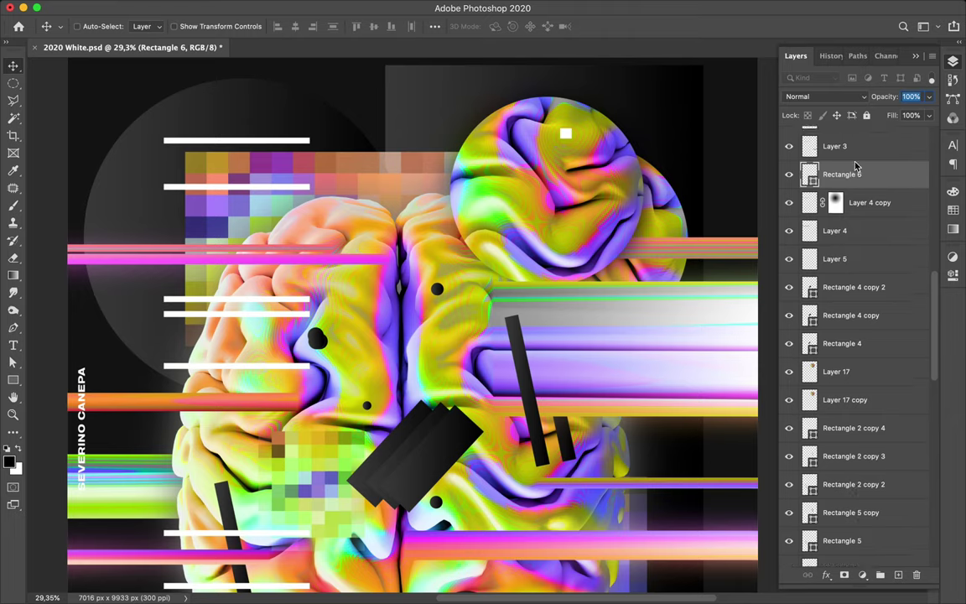
pyautogui.scroll(5, 856, 167)
pyautogui.moveTo(842, 305); pyautogui.dragTo(845, 160)
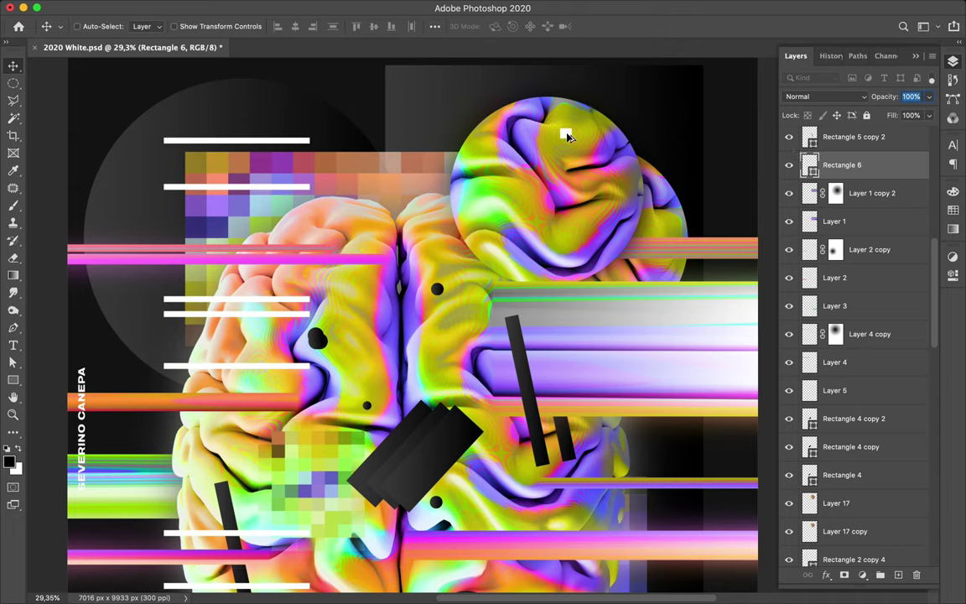
pyautogui.moveTo(566, 133); pyautogui.dragTo(587, 136)
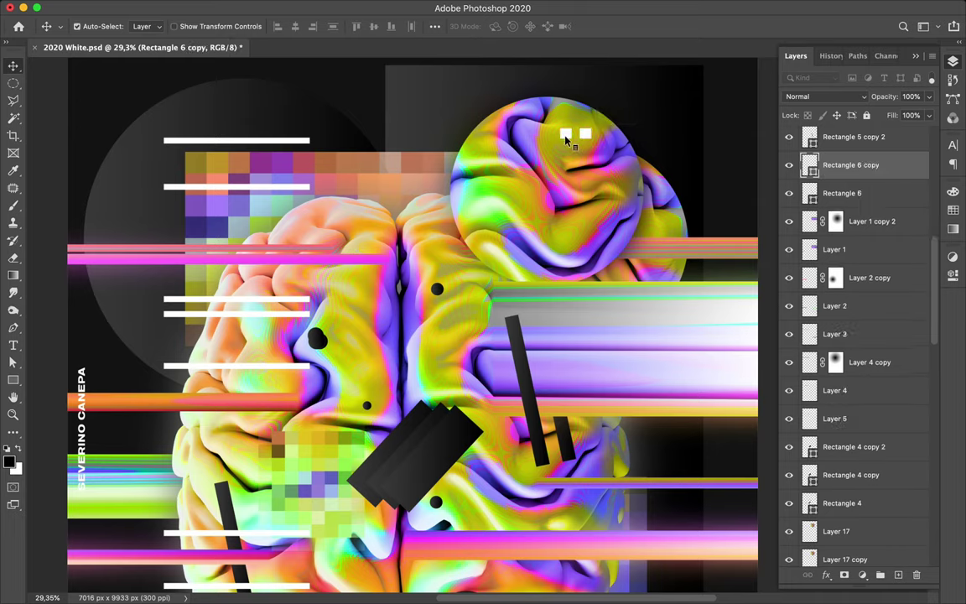
pyautogui.press('super+z')
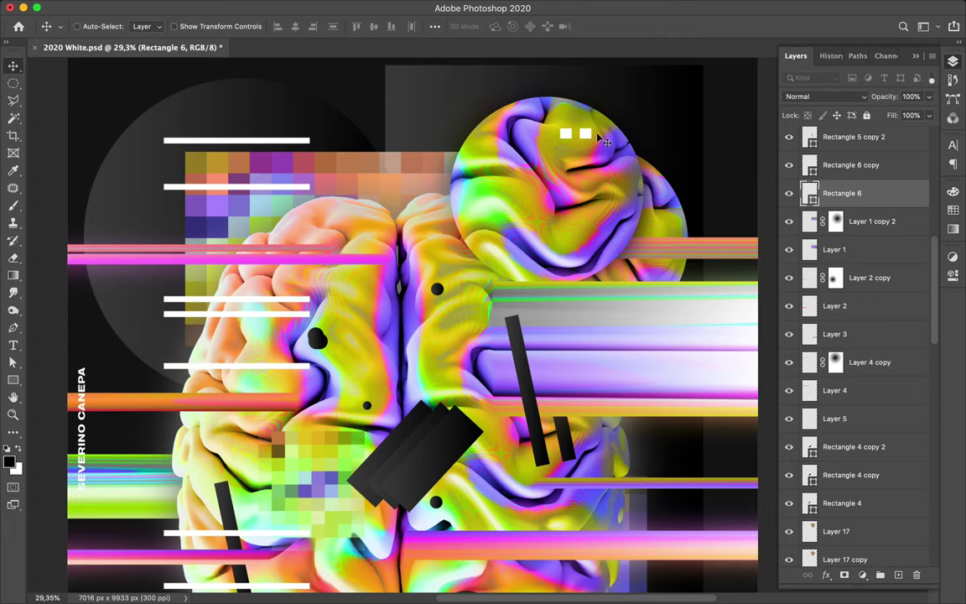
# Step: Alt-drag the square rightward to build a row of five white squares
pyautogui.press('super')
pyautogui.keyDown('super'); pyautogui.click(587, 134); pyautogui.keyUp('super')
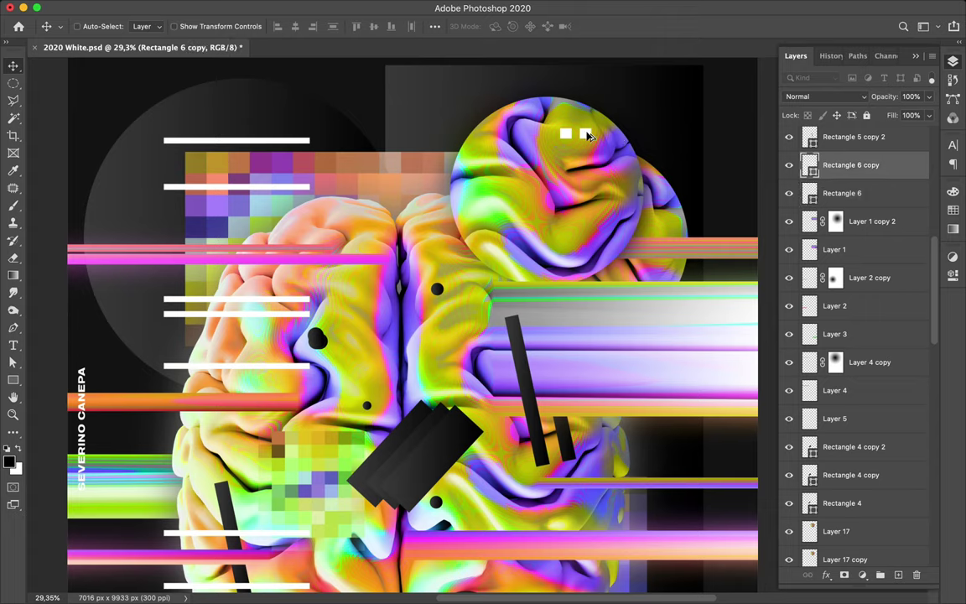
pyautogui.moveTo(610, 136); pyautogui.dragTo(610, 135)
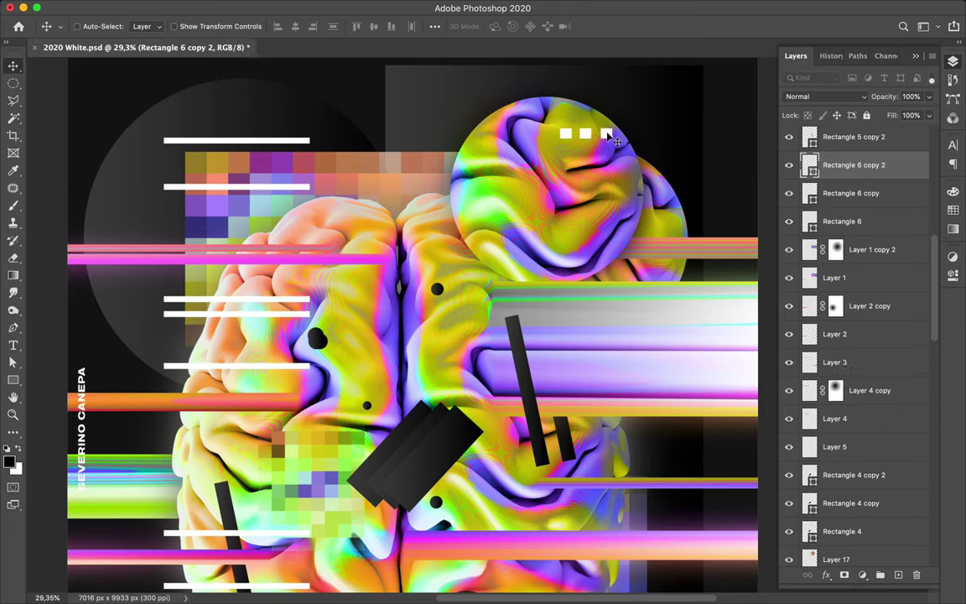
pyautogui.moveTo(609, 136)
pyautogui.mouseDown()
pyautogui.moveTo(638, 137)
pyautogui.moveTo(630, 136)
pyautogui.mouseUp()
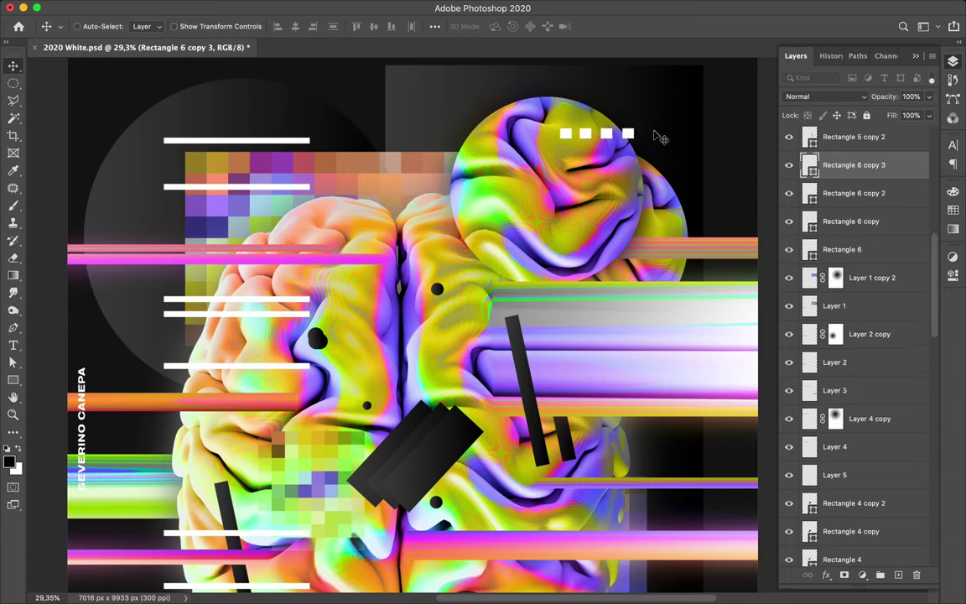
pyautogui.moveTo(662, 142); pyautogui.dragTo(662, 144)
pyautogui.scroll(-3, 478, 323)
pyautogui.scroll(-2, 583, 272)
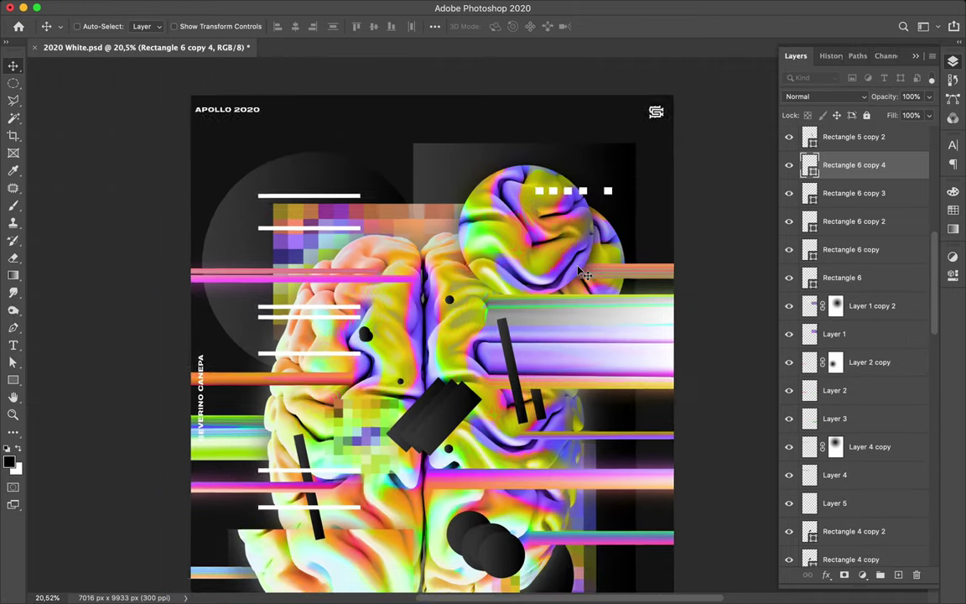
# Step: Select only the five white square layers, leaving out Rectangle 5 copy 2
pyautogui.scroll(-5, 583, 273)
pyautogui.scroll(3, 583, 273)
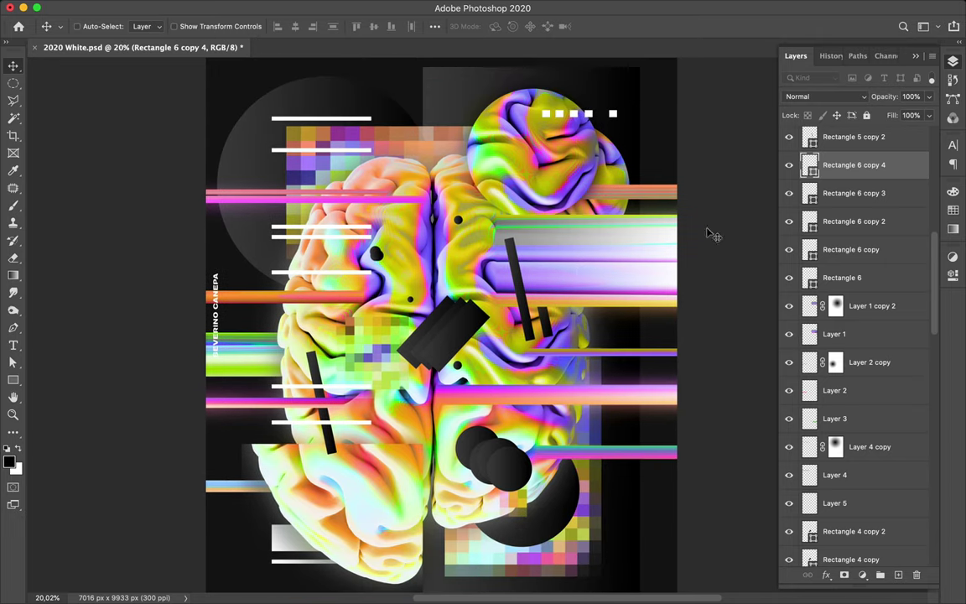
pyautogui.click(851, 251)
pyautogui.scroll(3, 851, 251)
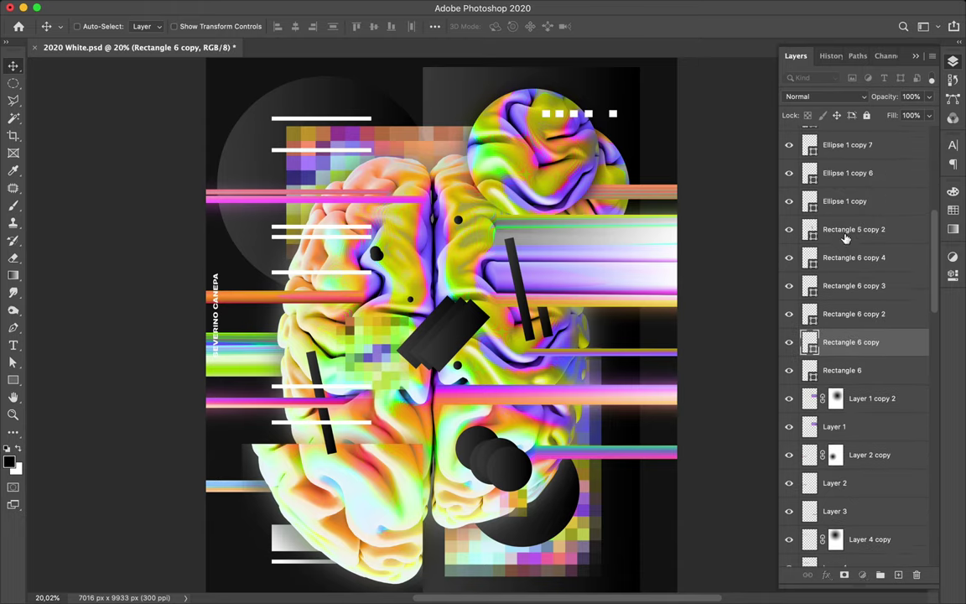
pyautogui.keyDown('shift'); pyautogui.click(851, 229); pyautogui.keyUp('shift')
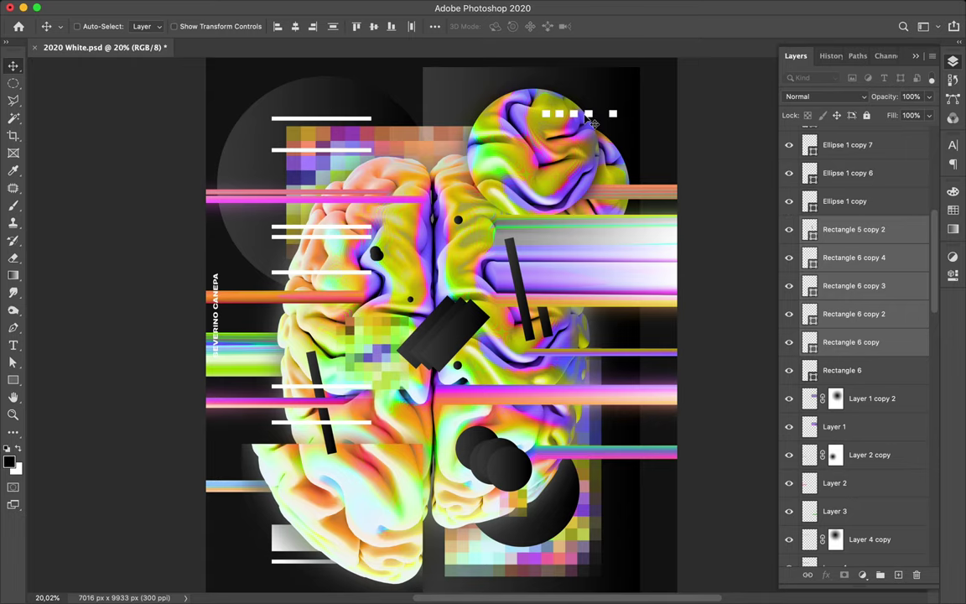
pyautogui.moveTo(450, 250)
pyautogui.mouseDown()
pyautogui.moveTo(439, 263)
pyautogui.moveTo(449, 266)
pyautogui.mouseUp()
pyautogui.press('super+z')
pyautogui.keyDown('shift'); pyautogui.click(529, 325); pyautogui.keyUp('shift')
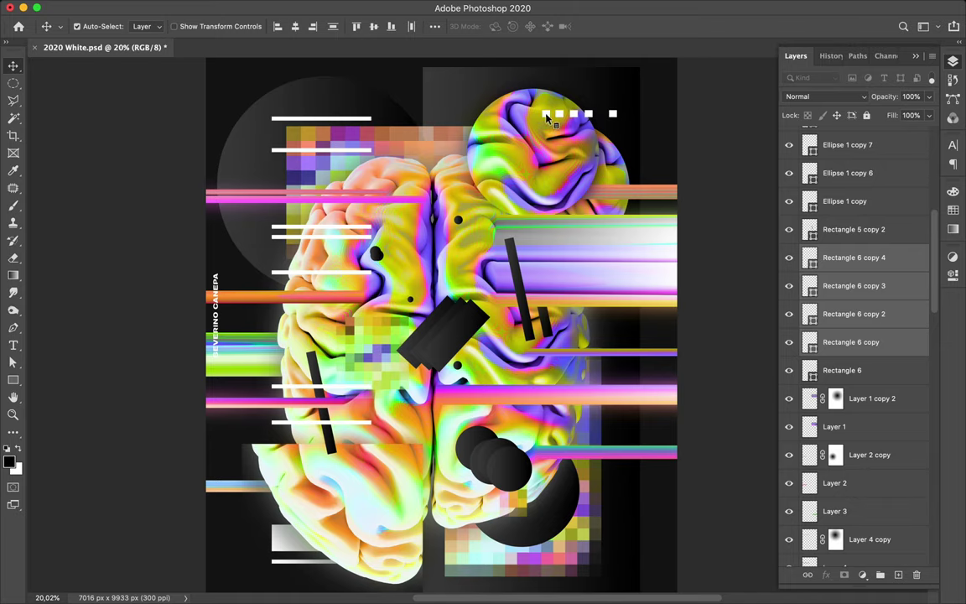
pyautogui.click(546, 116)
pyautogui.keyDown('shift'); pyautogui.click(577, 116); pyautogui.keyUp('shift')
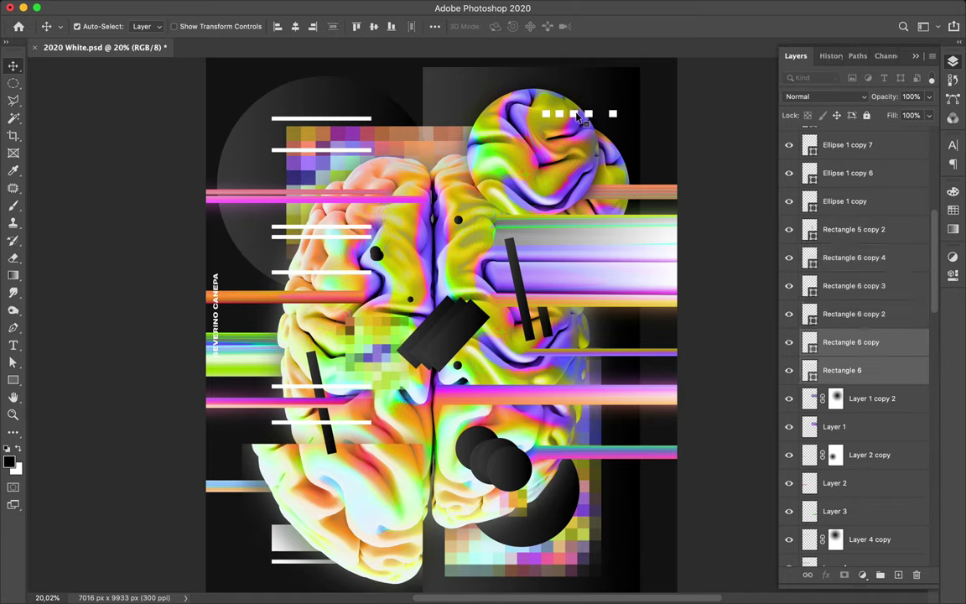
pyautogui.keyDown('shift'); pyautogui.click(588, 115); pyautogui.keyUp('shift')
pyautogui.keyDown('shift'); pyautogui.click(614, 114); pyautogui.keyUp('shift')
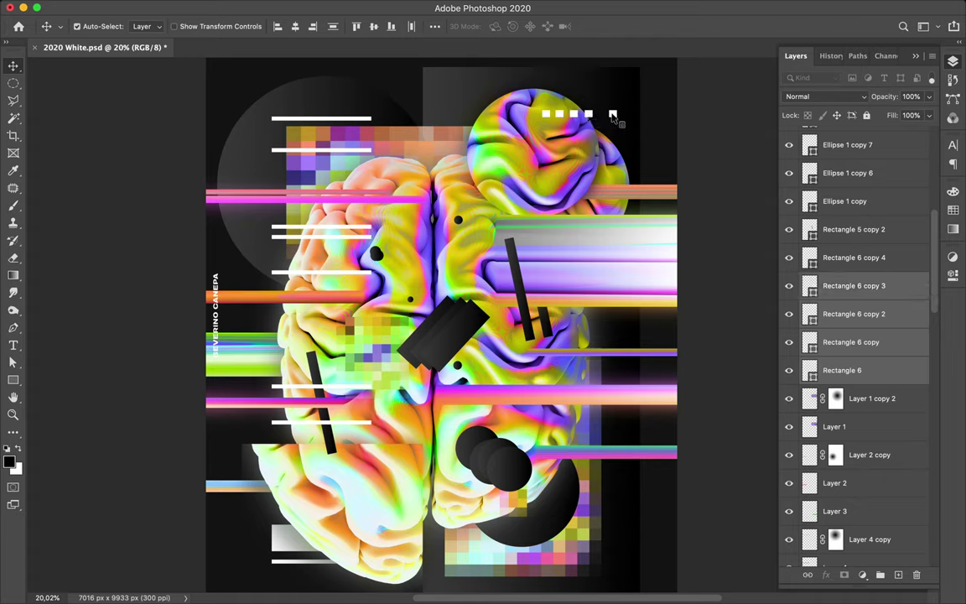
pyautogui.keyDown('shift'); pyautogui.click(608, 116); pyautogui.keyUp('shift')
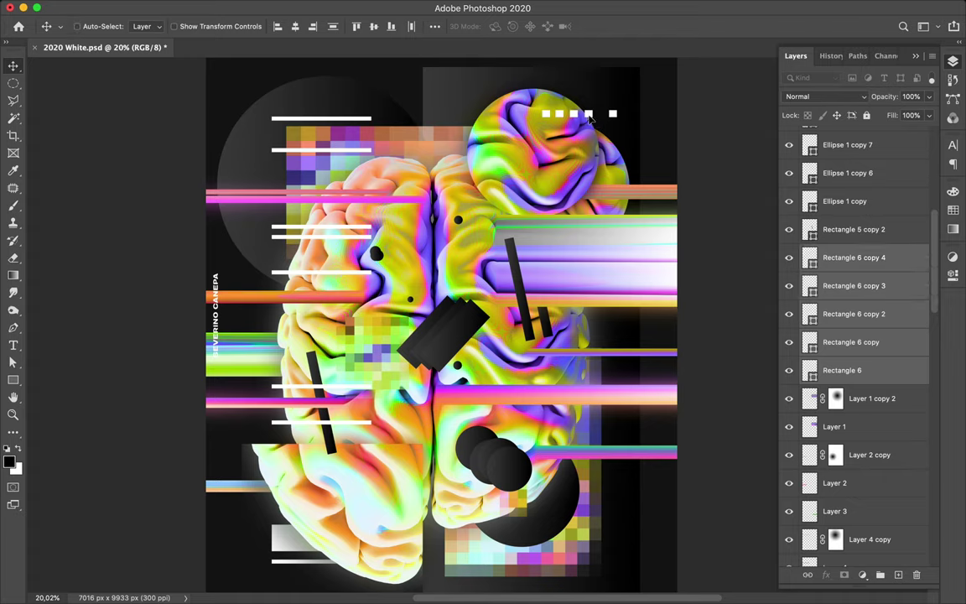
# Step: Move the squares to mid-brain, rotate them 90° into a column, and shift it left
pyautogui.moveTo(609, 116); pyautogui.dragTo(488, 248)
pyautogui.press('super')
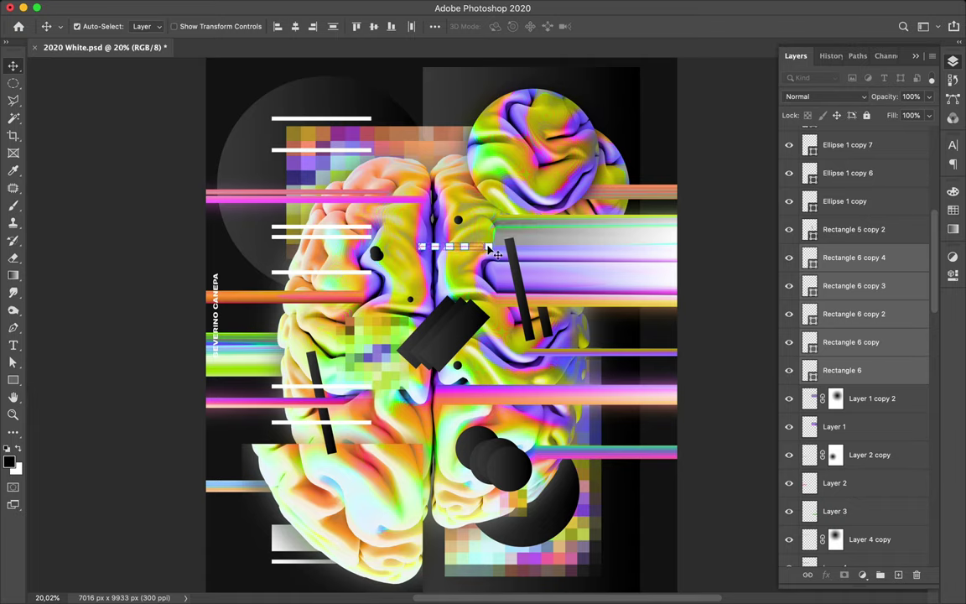
pyautogui.press('super+t')
pyautogui.moveTo(496, 218); pyautogui.dragTo(436, 191)
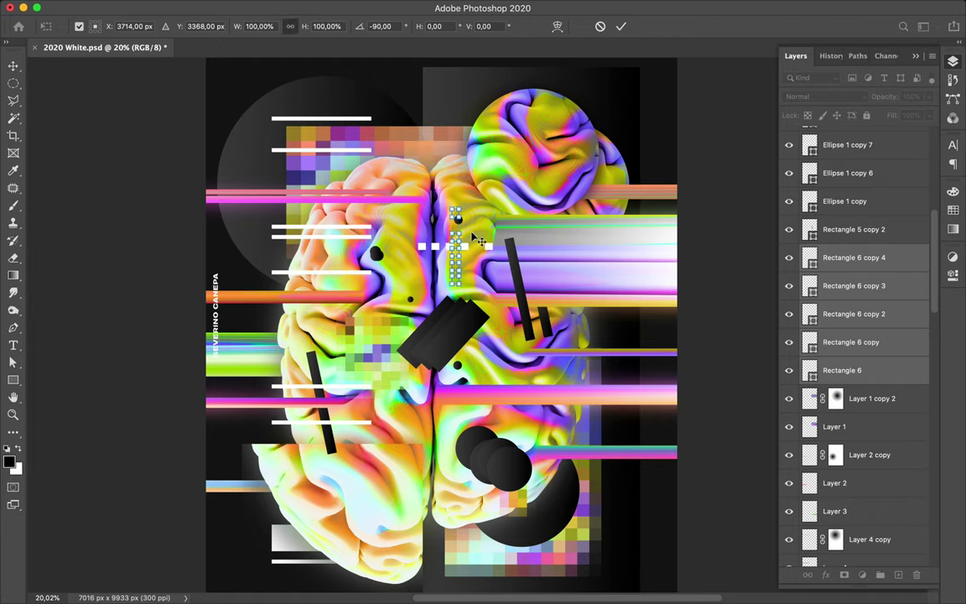
pyautogui.press('Return')
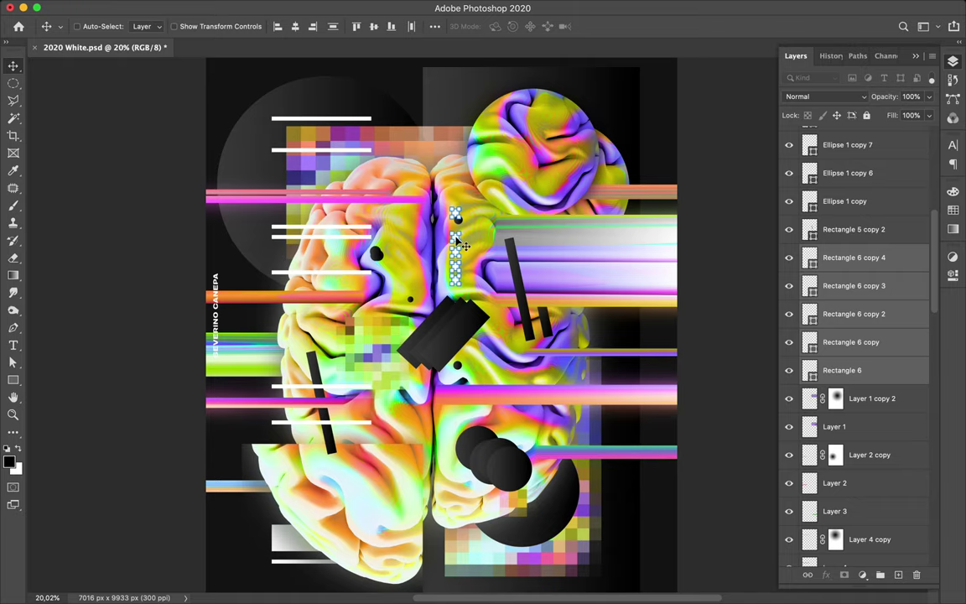
pyautogui.moveTo(457, 241); pyautogui.dragTo(401, 245)
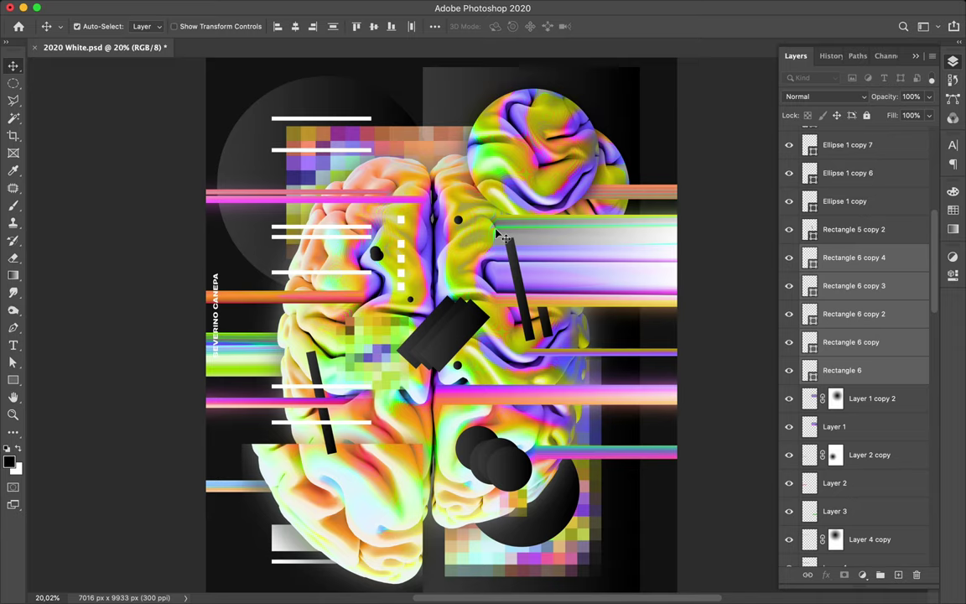
pyautogui.scroll(-2, 504, 237)
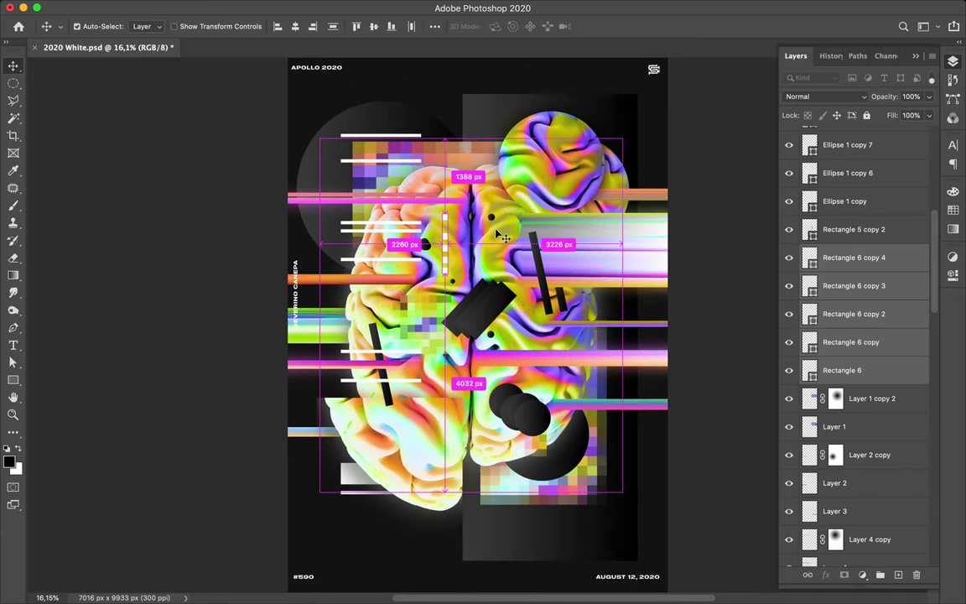
# Step: Save the poster as 2020 White.psd with Cmd+S
pyautogui.press('super+s')
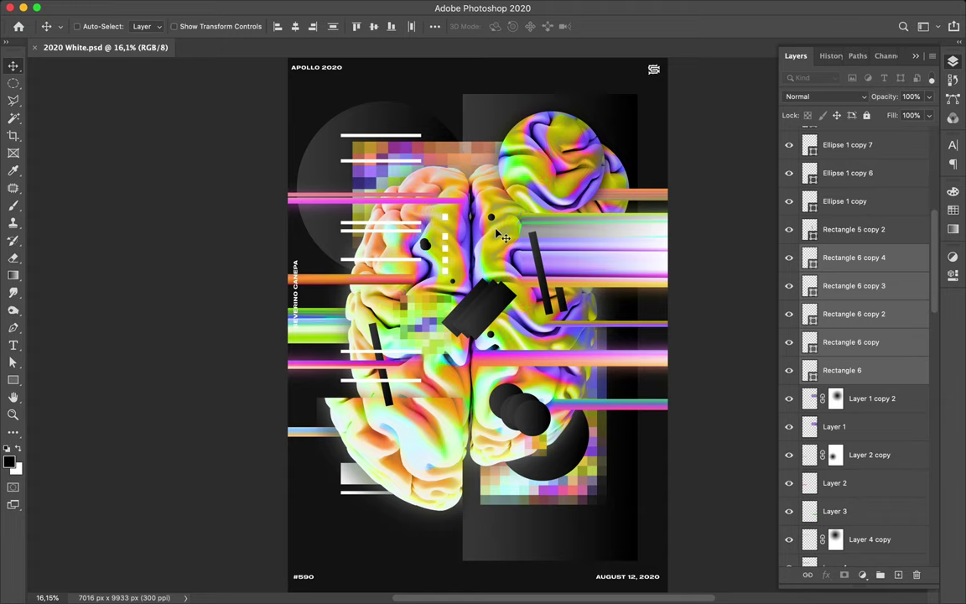
pyautogui.moveTo(712, 4)
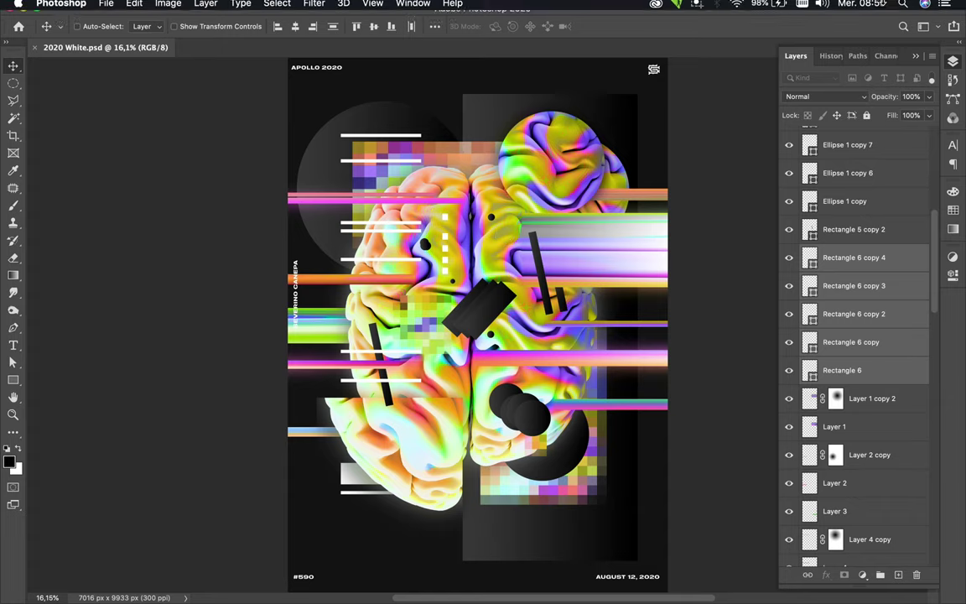
# Step: Stop and save the screen recording from the menu-bar recording icon
pyautogui.click(696, 6)
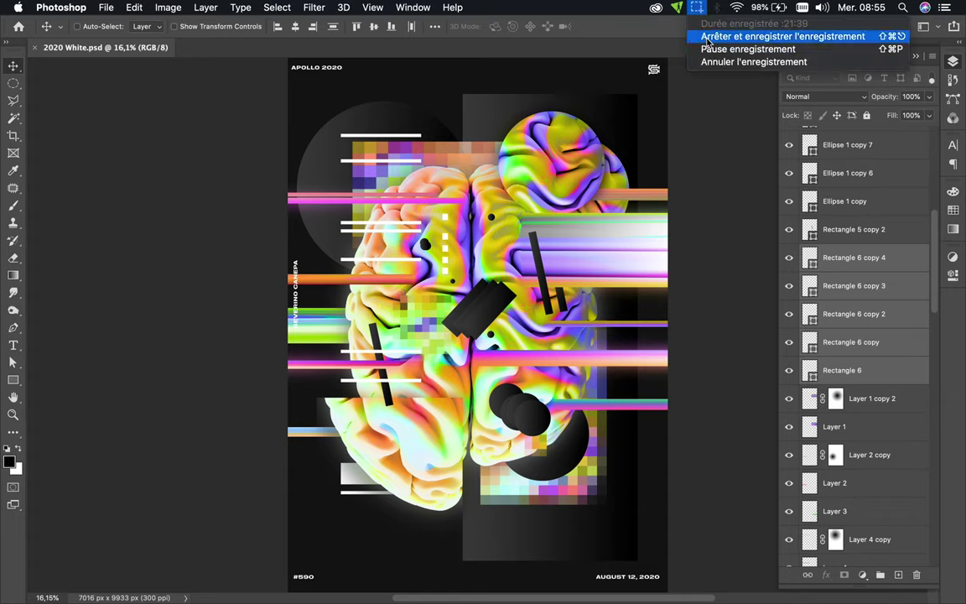
pyautogui.click(707, 37)
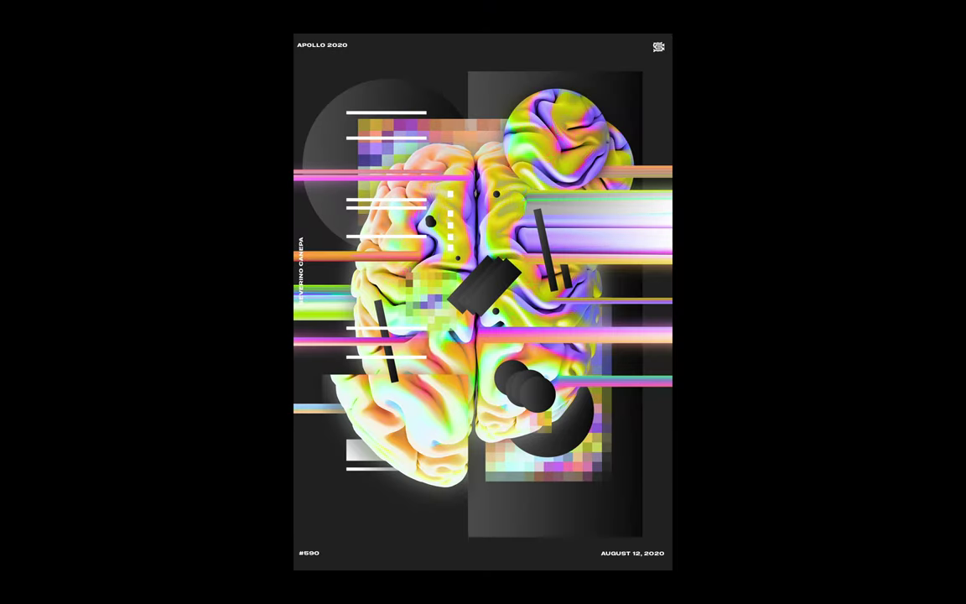